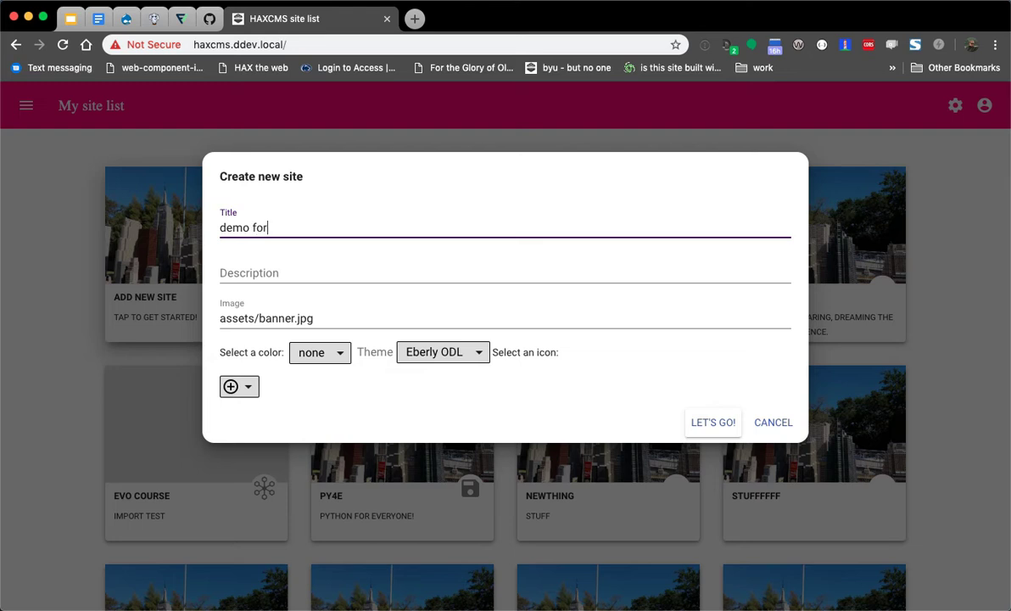
# - Enter the description "A demo, just for you!" for the new site and set its color to lime and theme to Learn
pyautogui.click(304, 278)
pyautogui.write('A demo, just for you!')
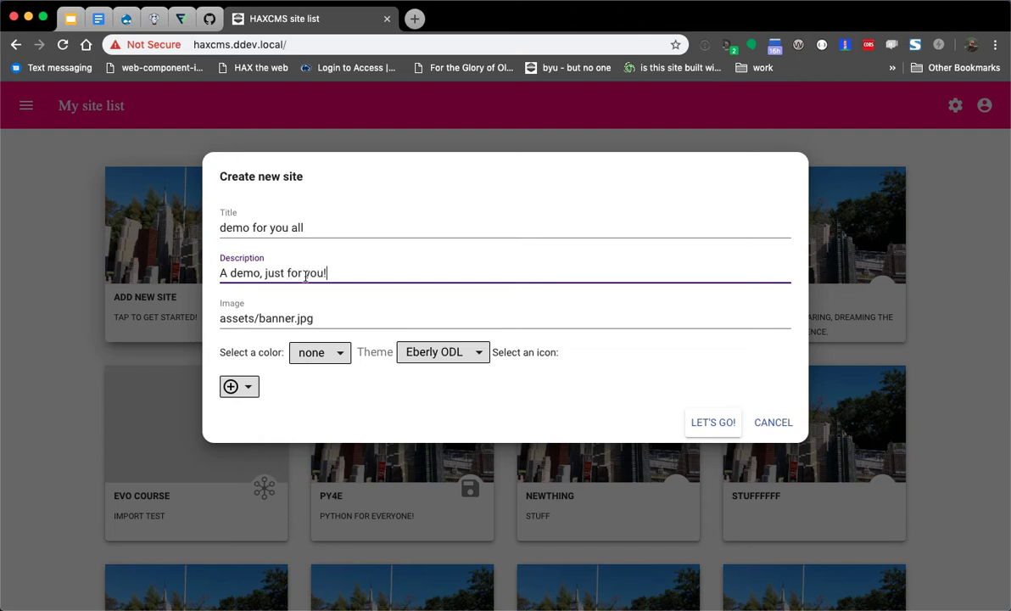
pyautogui.click(320, 354)
pyautogui.scroll(-5, 322, 365)
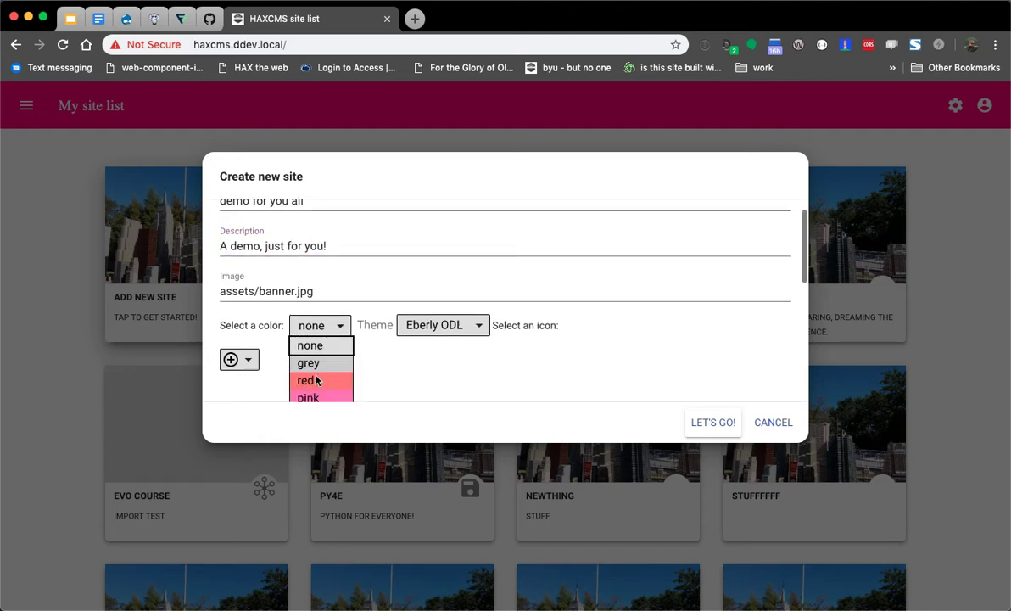
pyautogui.click(318, 359)
pyautogui.click(471, 350)
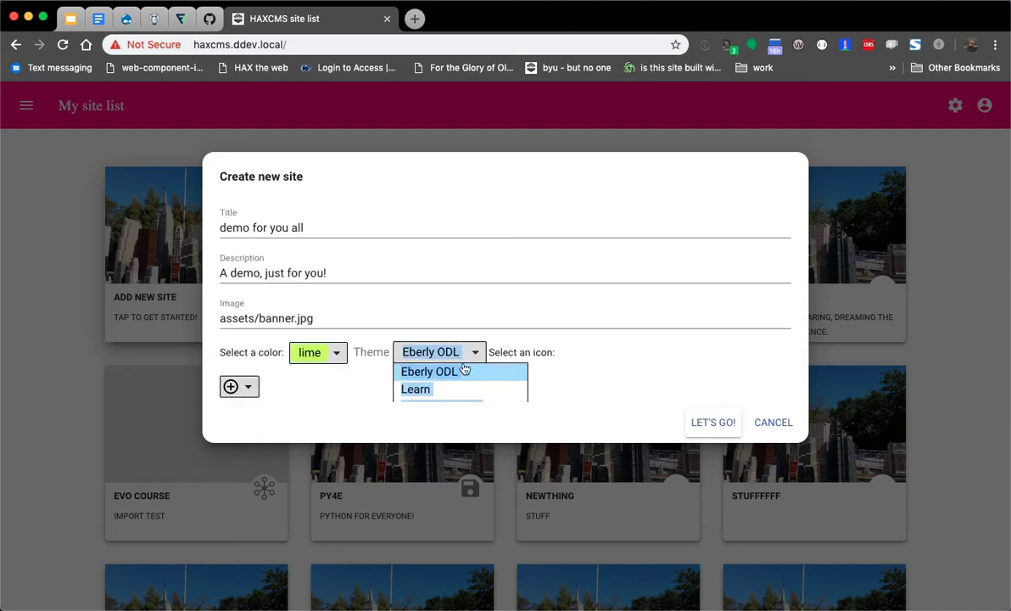
pyautogui.click(420, 315)
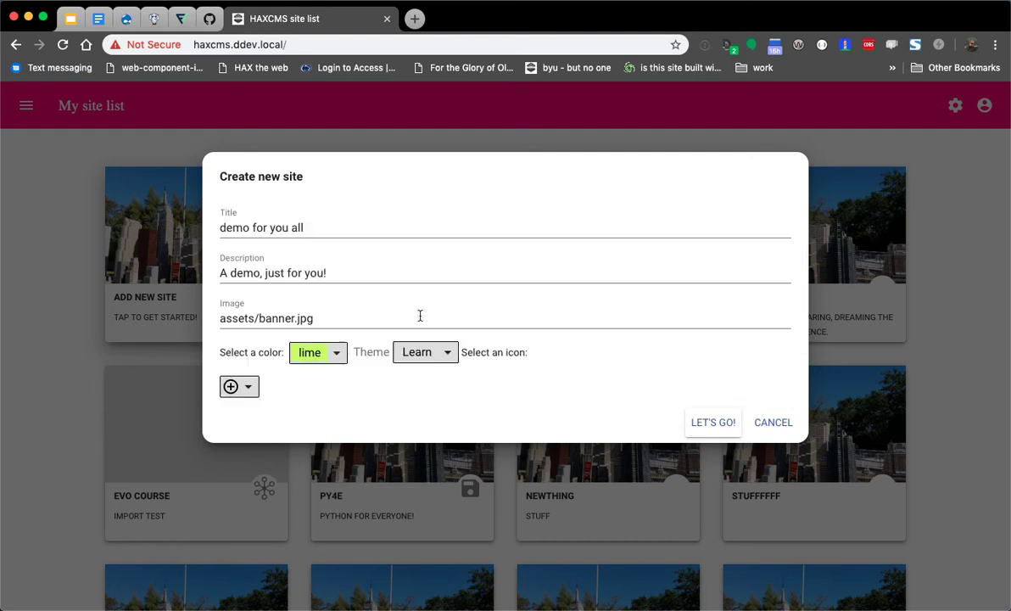
# - Choose an icon for the new site and create the site
pyautogui.click(246, 387)
pyautogui.scroll(-3, 246, 377)
pyautogui.click(368, 381)
pyautogui.click(711, 423)
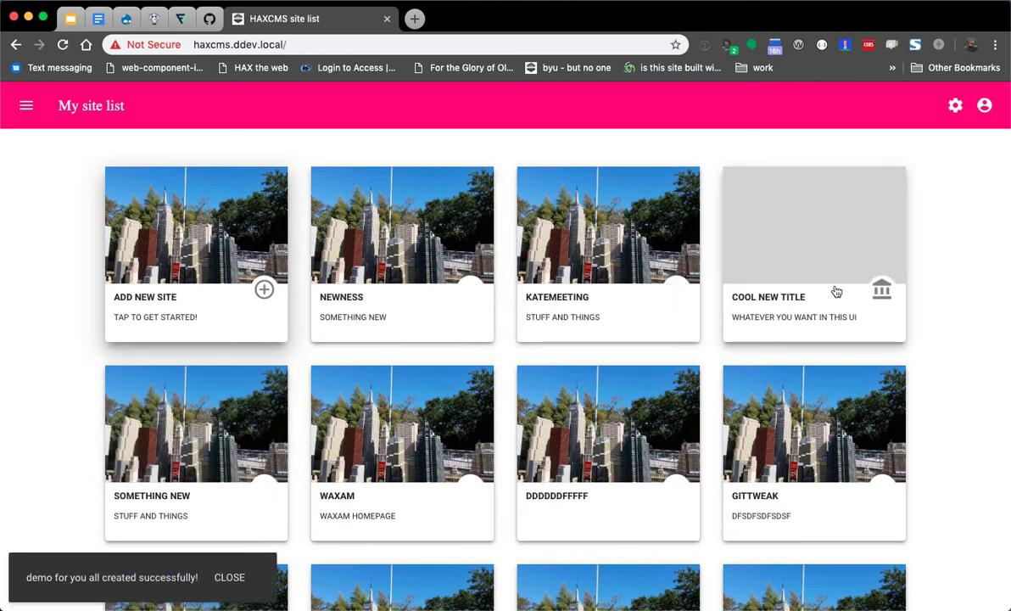
# - Find the "demo for you all" site in the site list and open it
pyautogui.scroll(-5, 917, 287)
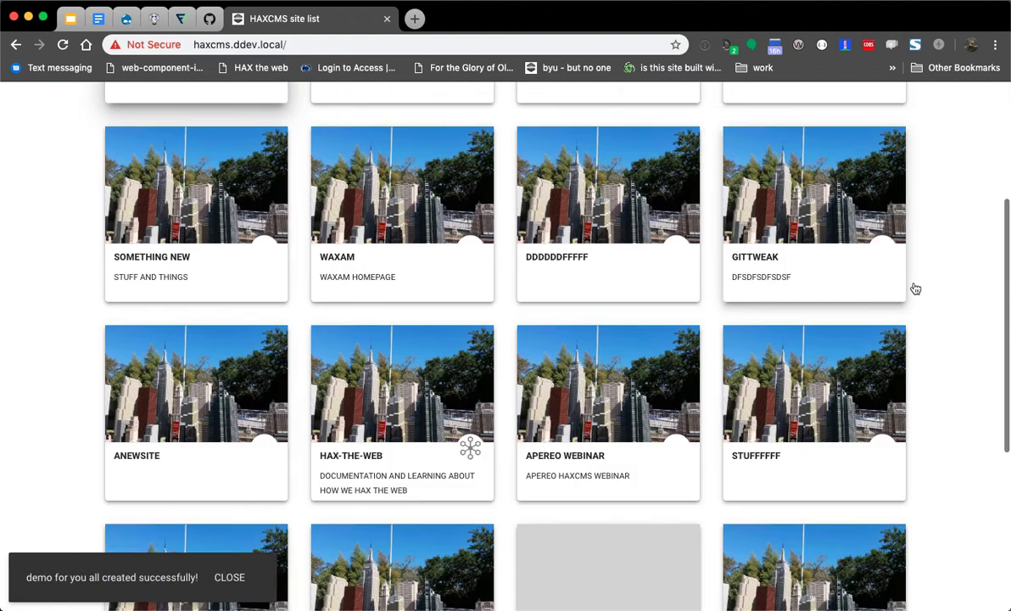
pyautogui.press('super+f')
pyautogui.write('fo')
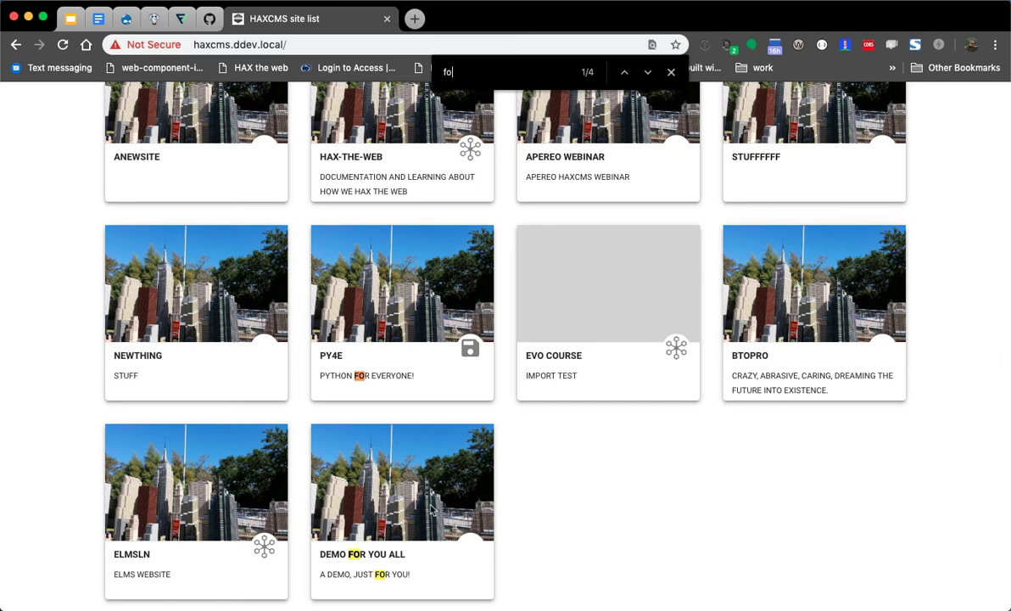
pyautogui.click(350, 493)
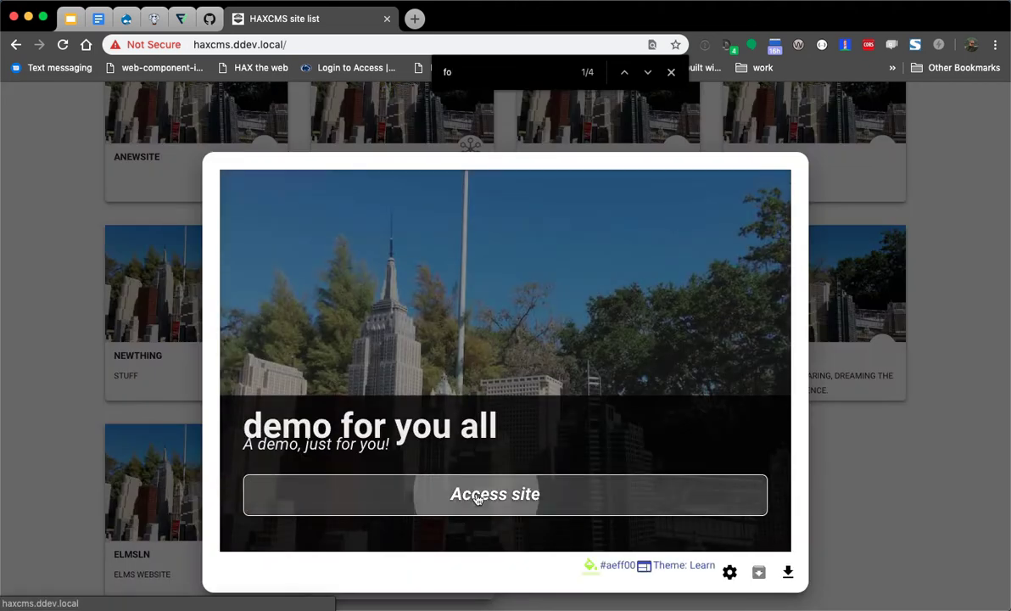
pyautogui.click(532, 509)
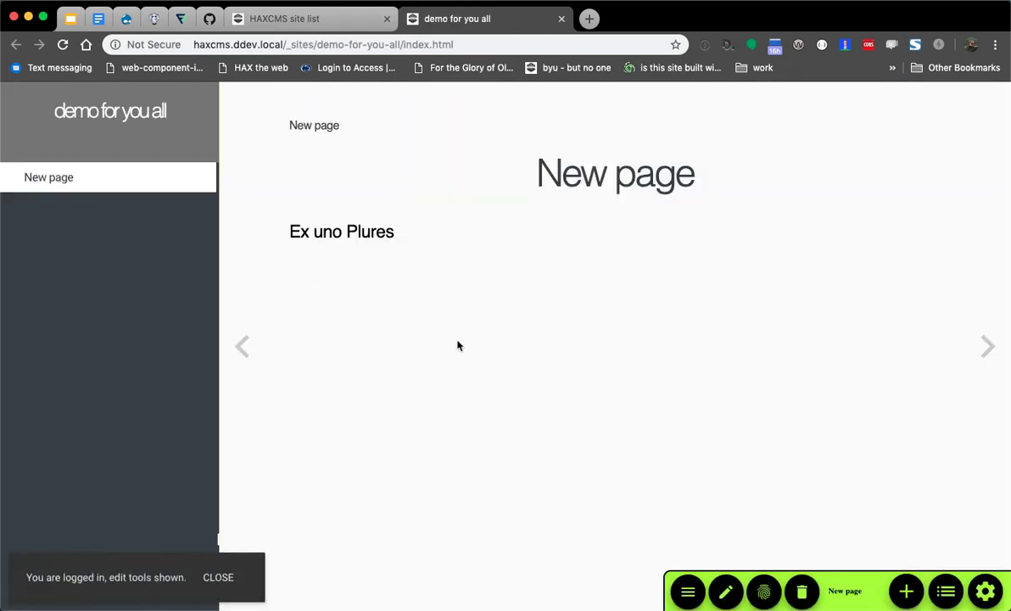
# - Edit the new page and replace its body text with "Brand new web site that I have here"
pyautogui.click(726, 591)
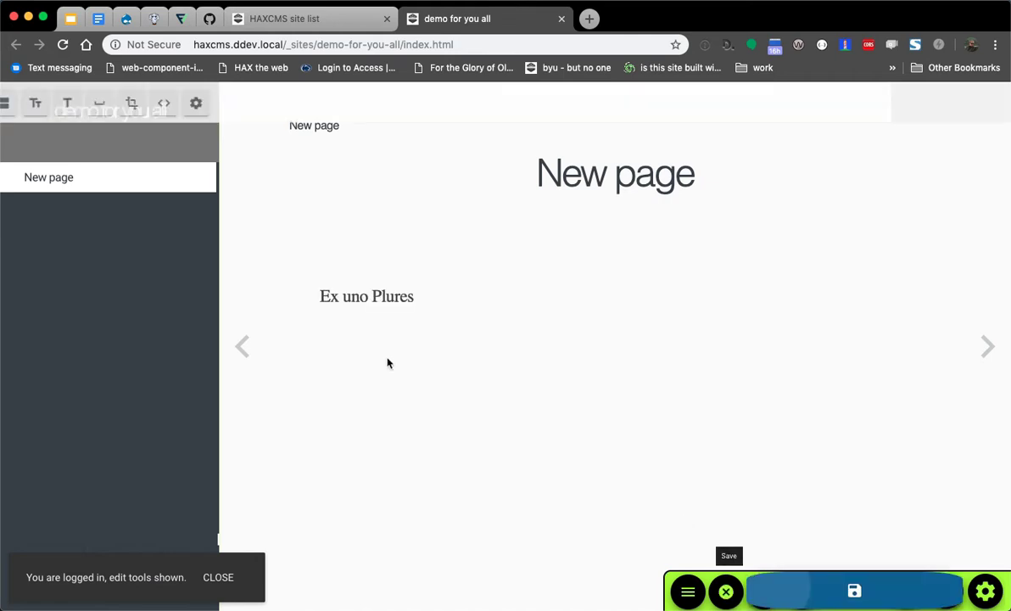
pyautogui.tripleClick(449, 293)
pyautogui.write('B')
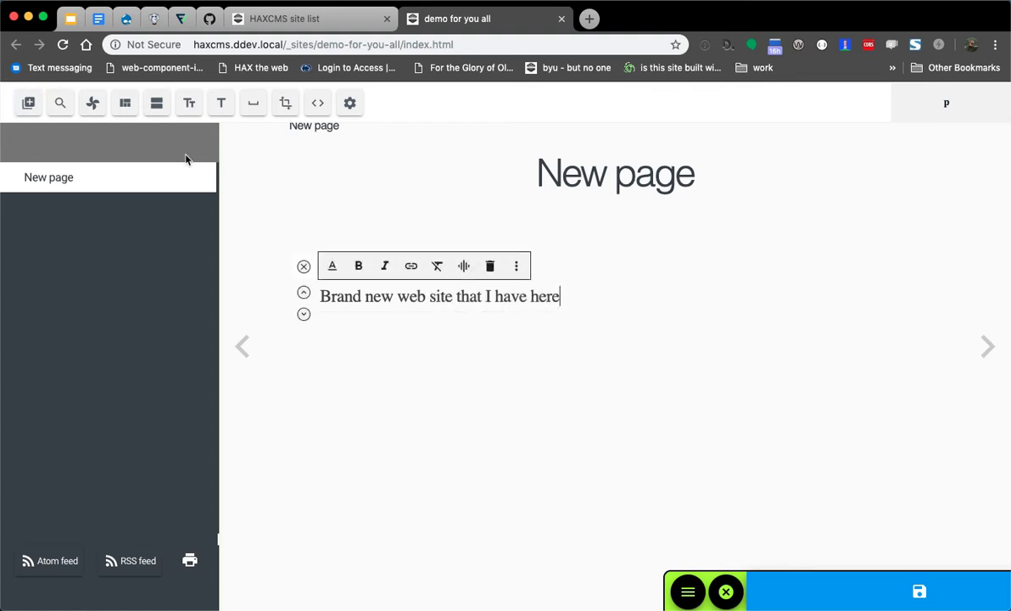
# - Upload IMG_20181228_113330.jpg as new content, present it as a full width-image, and caption it "Legos are awesome!"
pyautogui.click(29, 103)
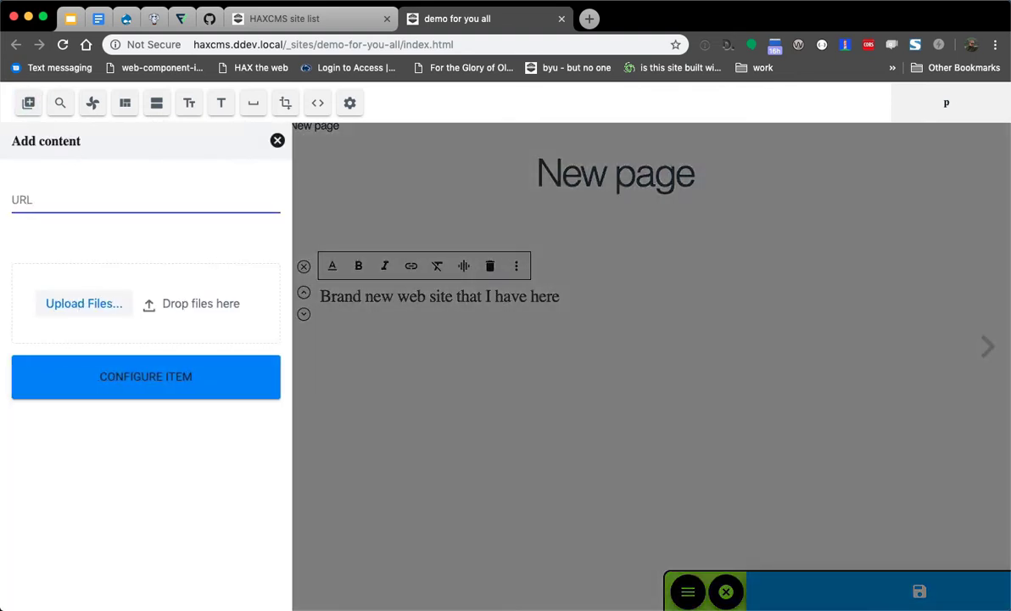
pyautogui.moveTo(158, 334); pyautogui.dragTo(170, 299)
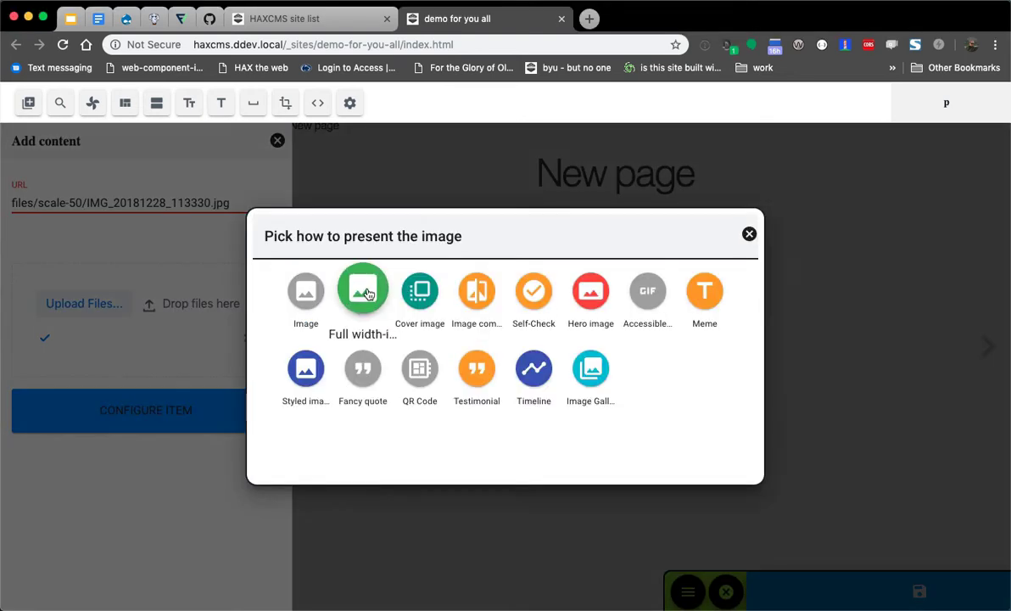
pyautogui.click(355, 284)
pyautogui.click(419, 292)
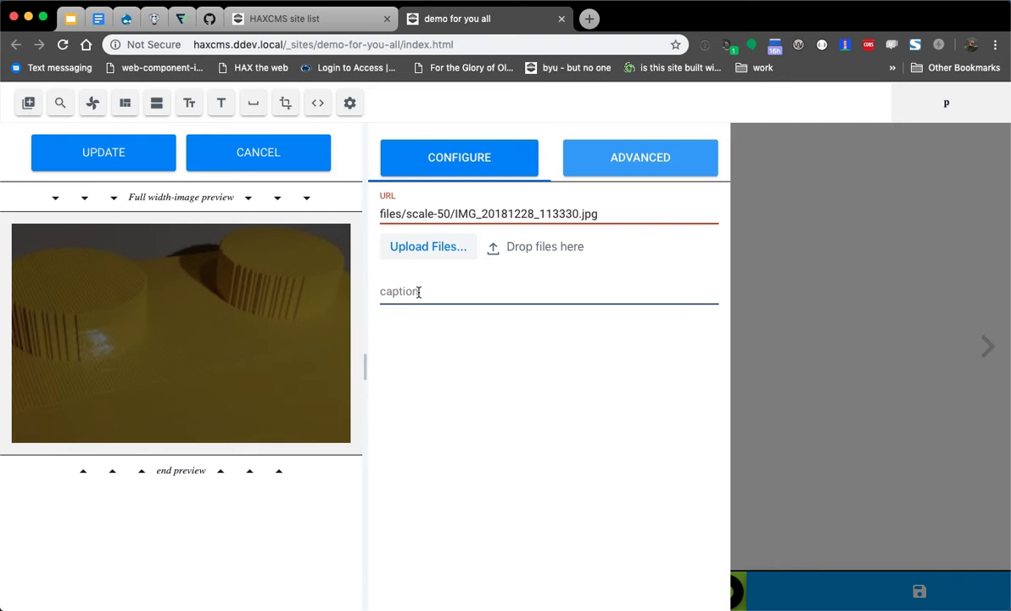
pyautogui.write('Legos are ')
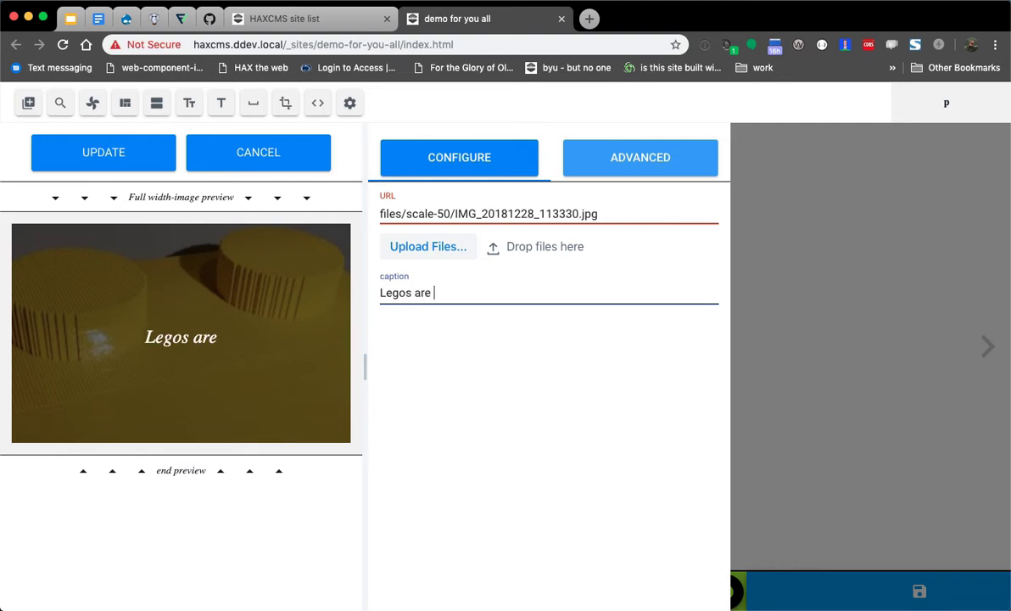
pyautogui.write('awesome!')
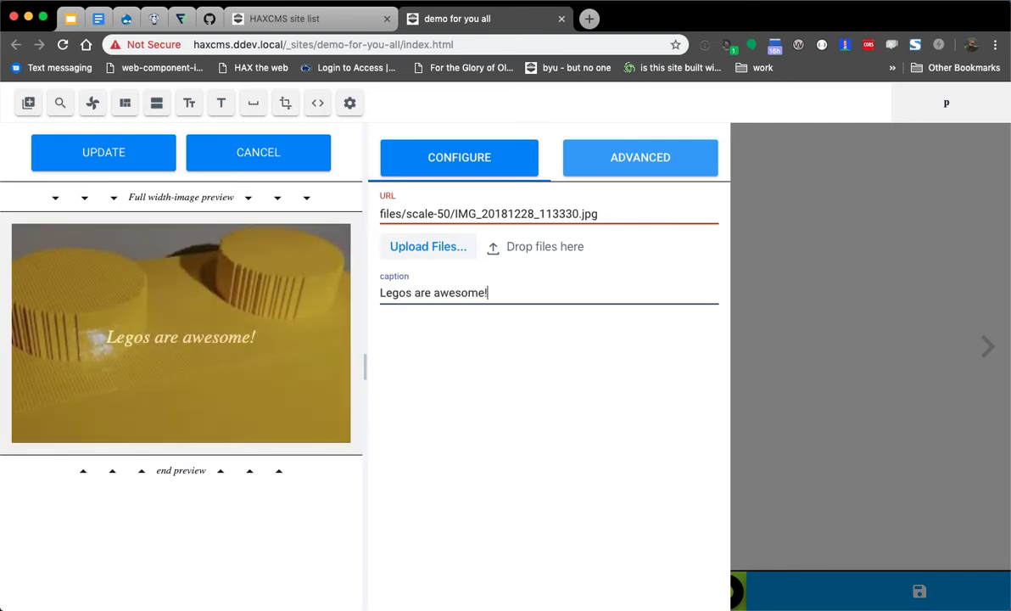
# - Replace the full width-image's file with th.jpg, change its caption to "IE 11 !!!", and insert it into the page
pyautogui.moveTo(849, 339); pyautogui.dragTo(424, 246)
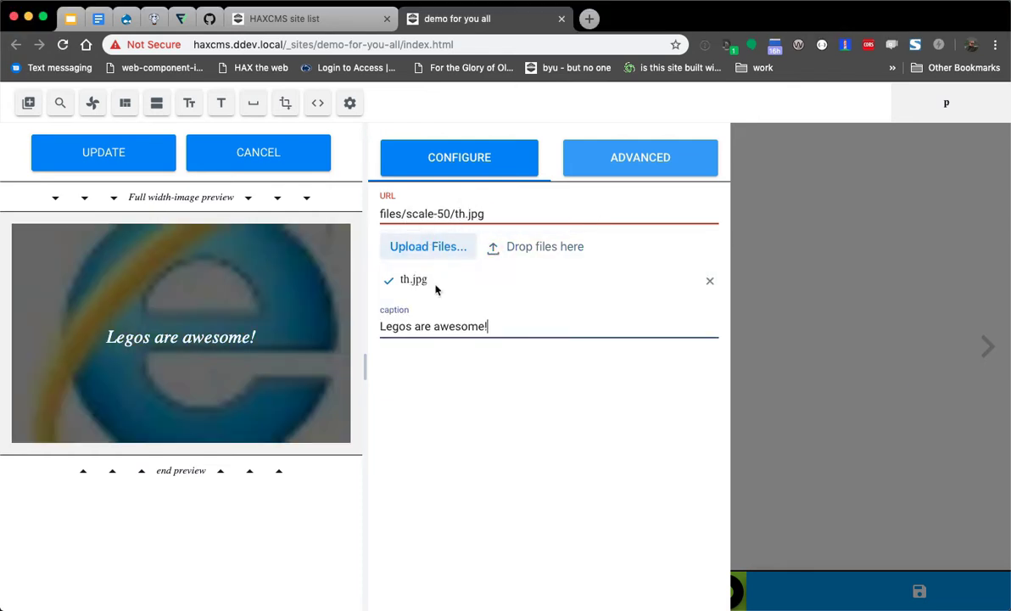
pyautogui.tripleClick(441, 325)
pyautogui.write('IE 11 !!!')
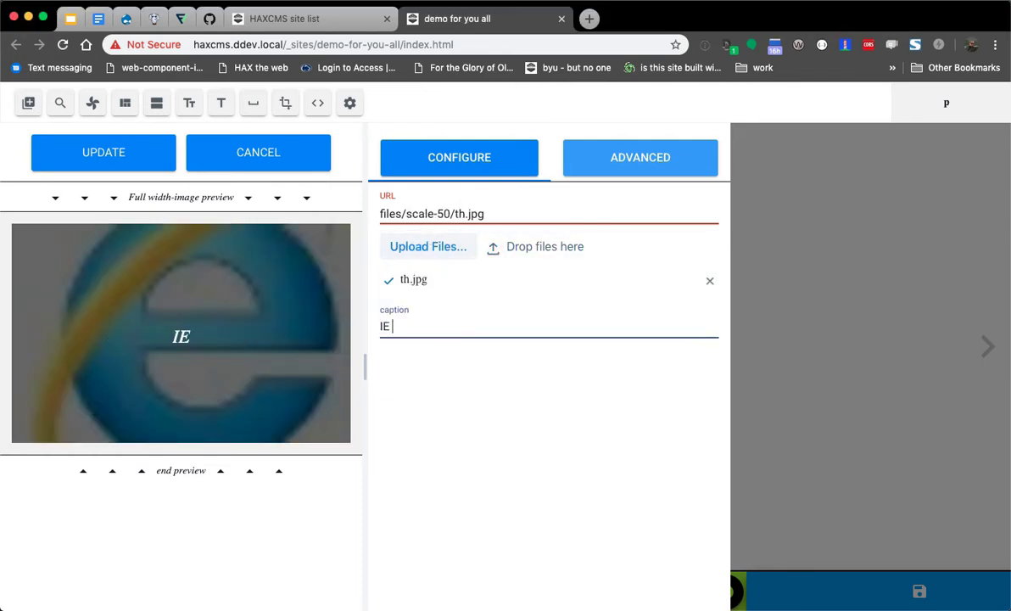
pyautogui.click(92, 156)
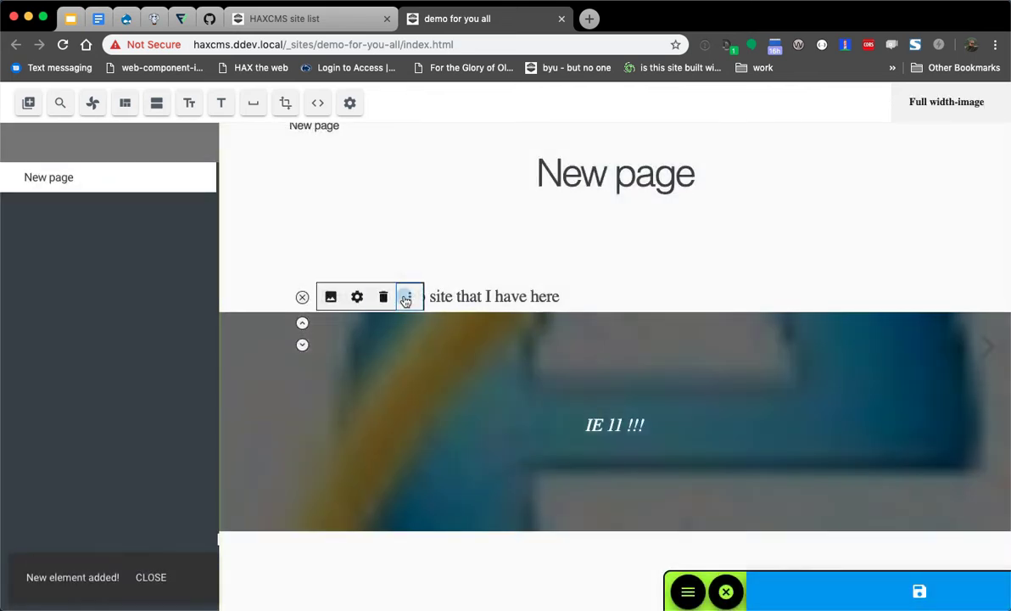
# - Duplicate the full width-image and transform the copy into a styled image
pyautogui.click(408, 298)
pyautogui.click(436, 298)
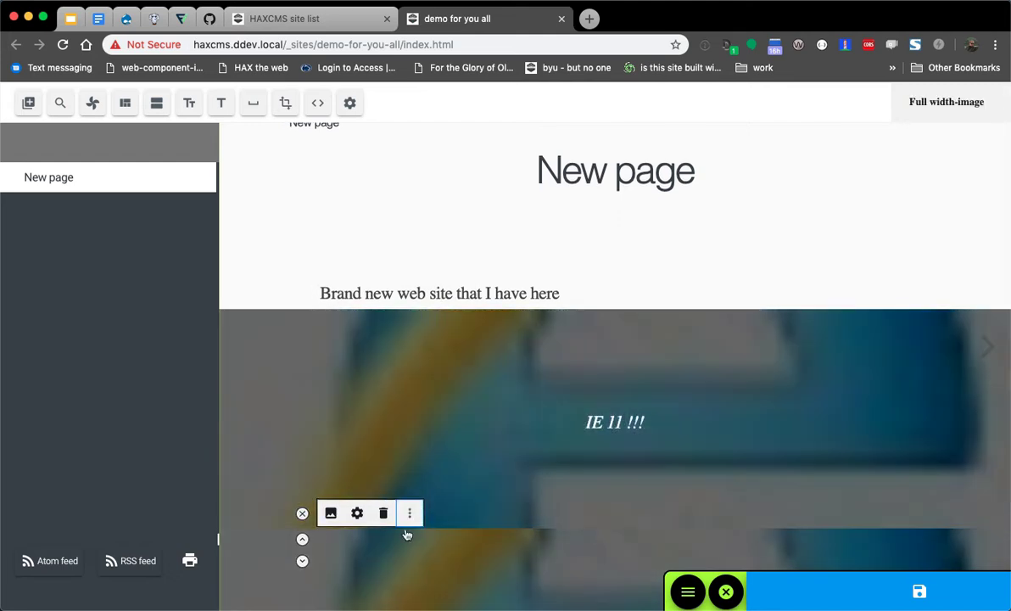
pyautogui.click(410, 514)
pyautogui.click(437, 537)
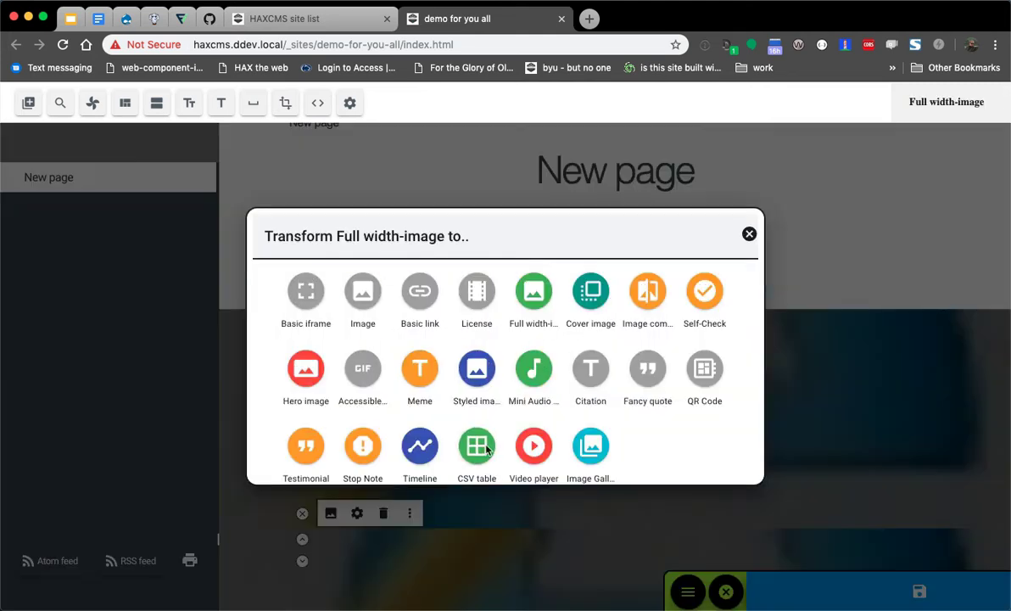
pyautogui.click(468, 363)
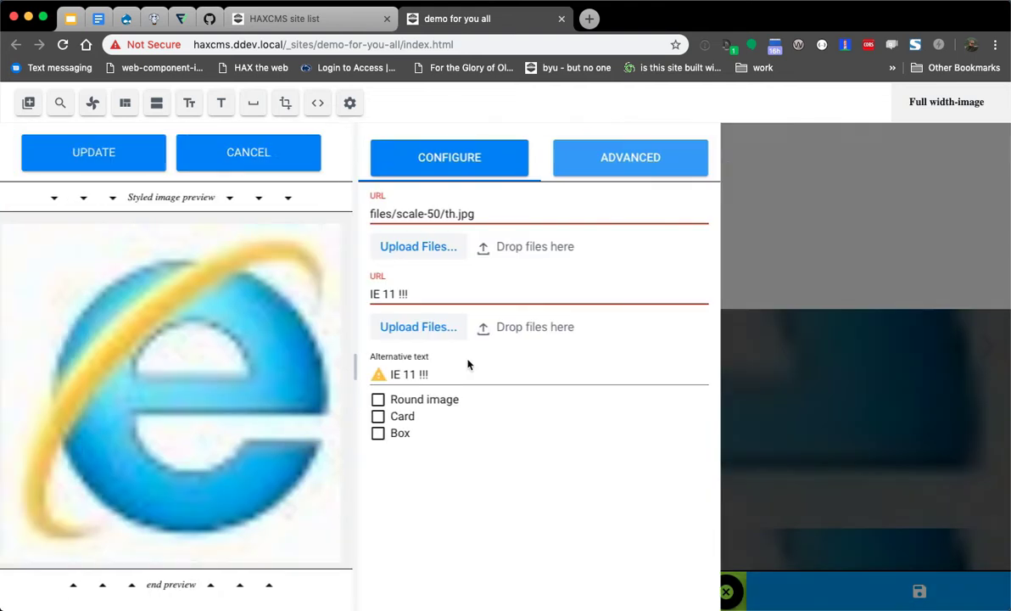
# - Enable the Round image, Card and Box options for the styled image
pyautogui.click(416, 399)
pyautogui.click(414, 416)
pyautogui.click(416, 434)
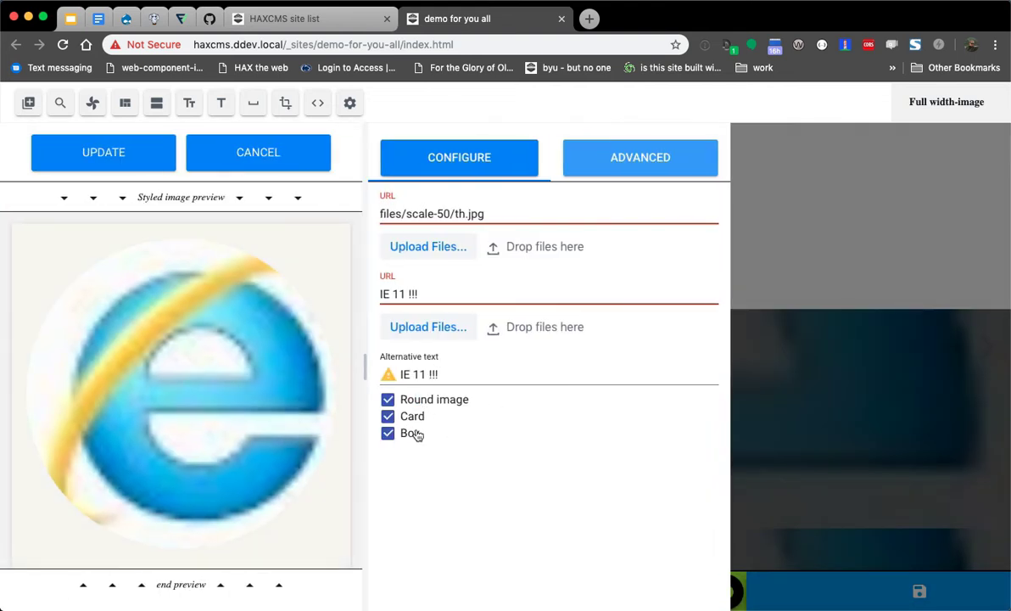
# - Clear the styled image's second URL value and replace its image file with th-1.jpg
pyautogui.tripleClick(456, 374)
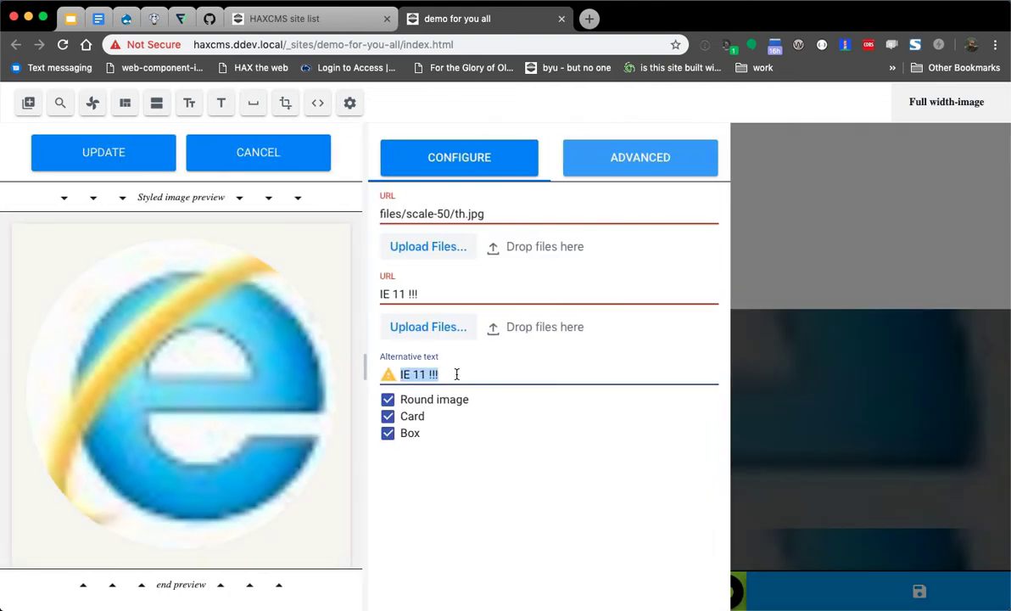
pyautogui.tripleClick(454, 294)
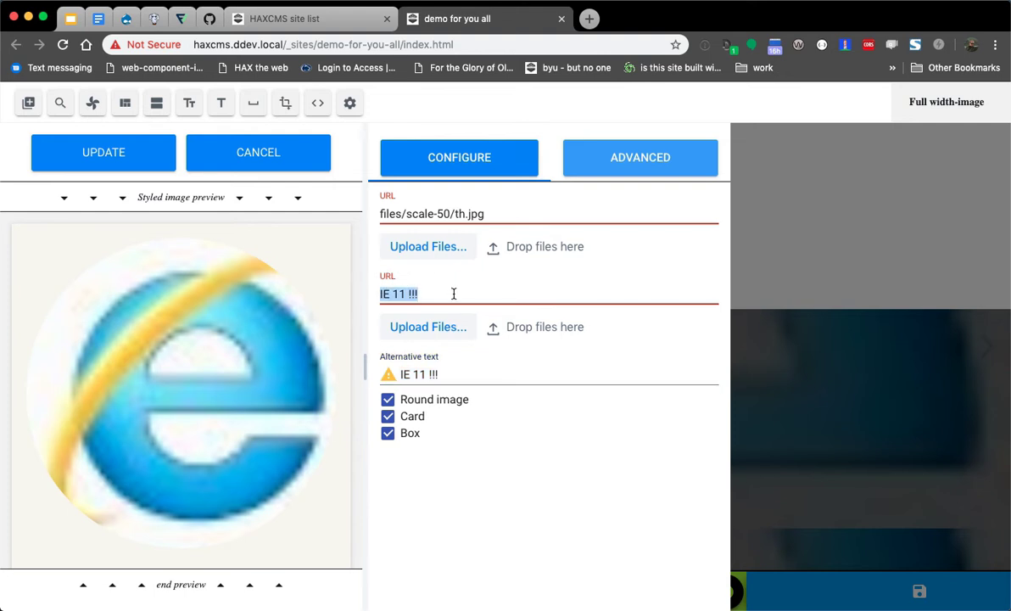
pyautogui.press('BackSpace')
pyautogui.moveTo(577, 244); pyautogui.dragTo(398, 262)
pyautogui.click(413, 213)
pyautogui.moveTo(407, 214); pyautogui.dragTo(453, 212)
pyautogui.click(451, 214)
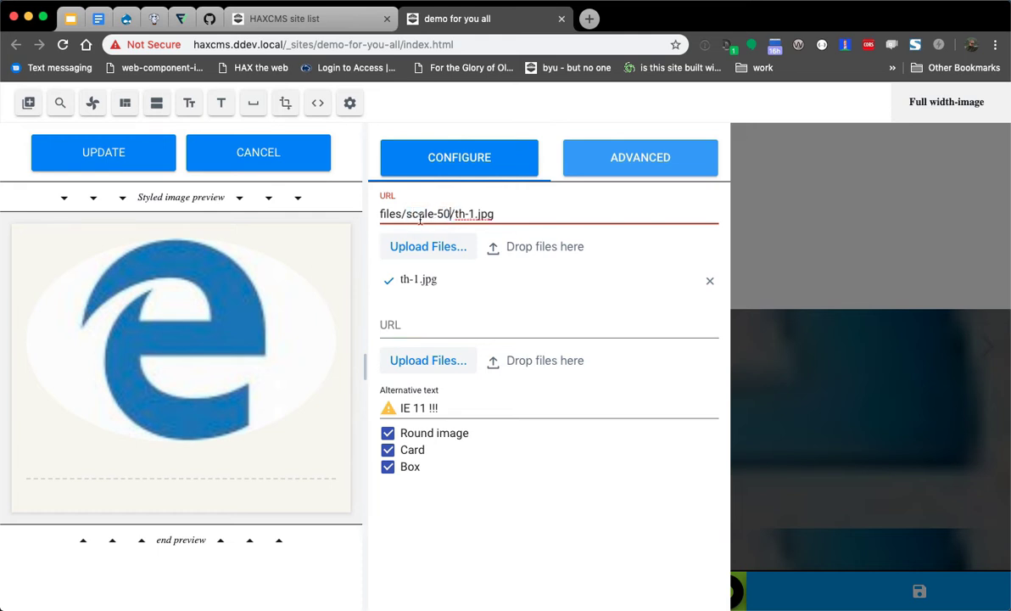
# - Set the styled image's second URL value to "ffffffff" and update the element on the page
pyautogui.tripleClick(421, 408)
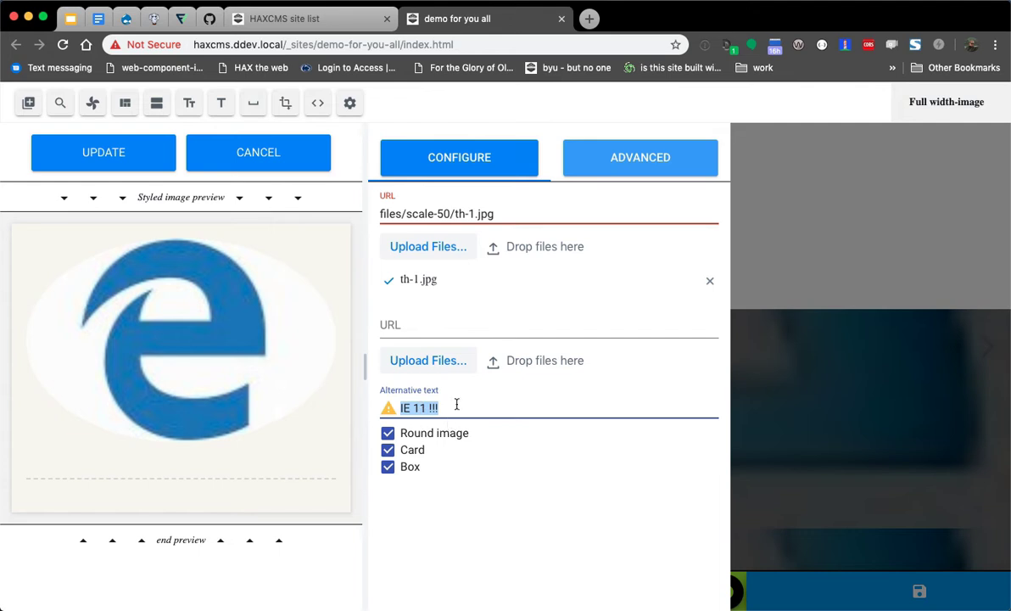
pyautogui.click(409, 325)
pyautogui.write('ffffffff')
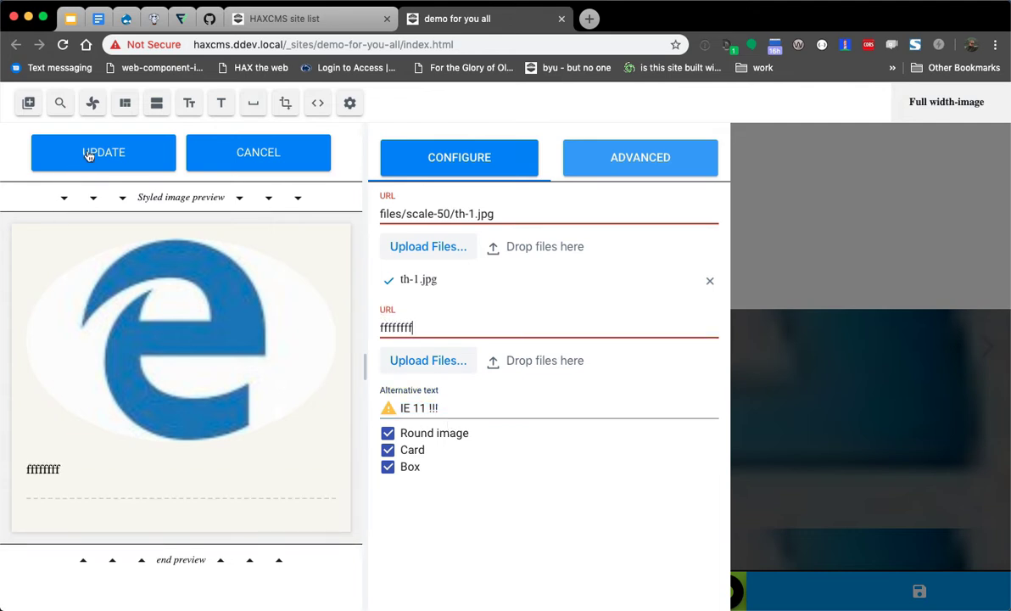
pyautogui.click(88, 155)
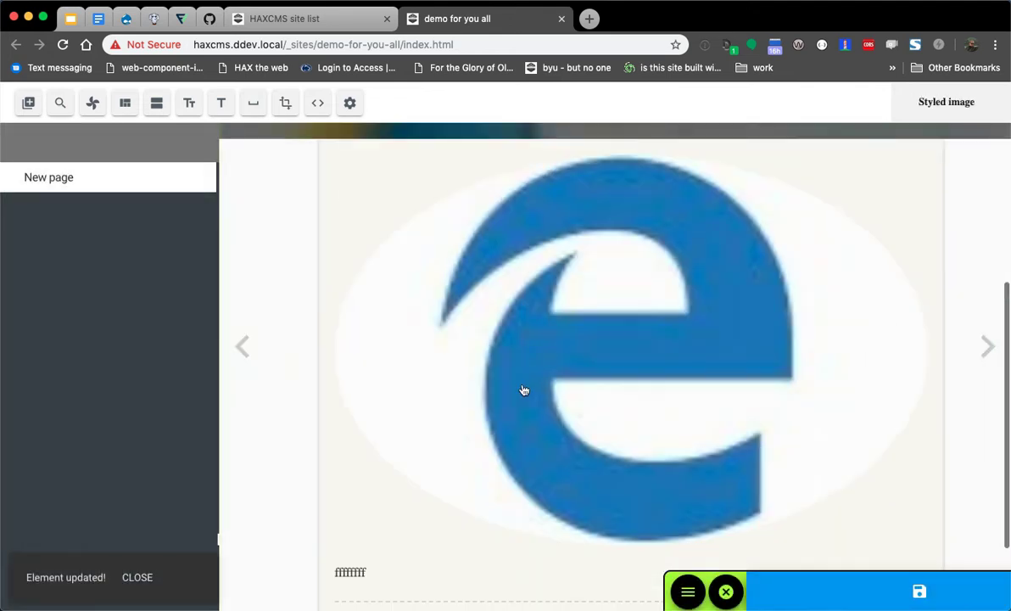
# - Shrink the styled image card to its smallest width and duplicate it
pyautogui.click(499, 357)
pyautogui.click(375, 156)
pyautogui.click(304, 302)
pyautogui.click(533, 267)
pyautogui.scroll(2, 533, 270)
pyautogui.click(426, 428)
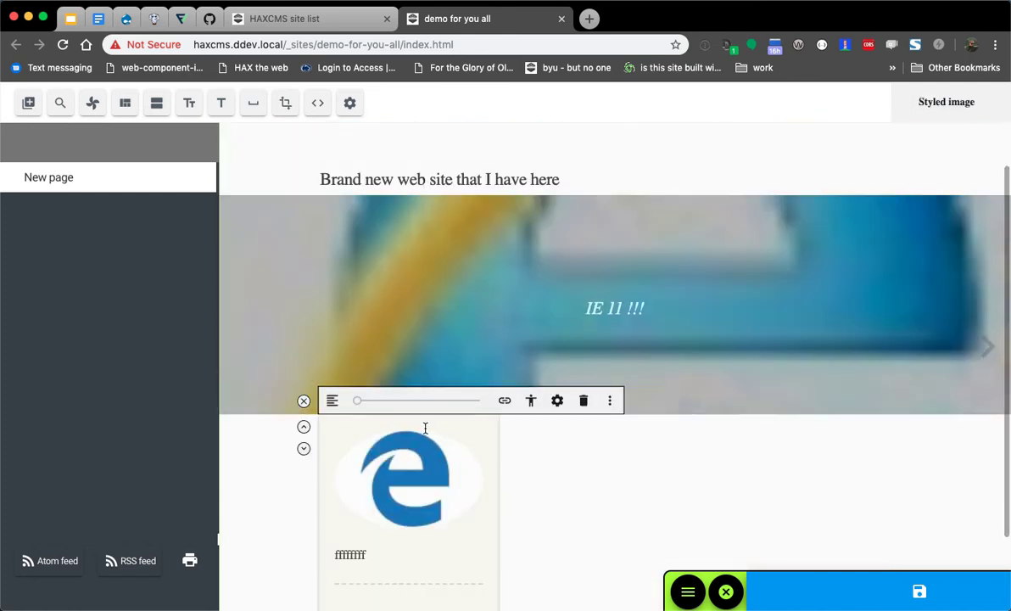
pyautogui.click(610, 400)
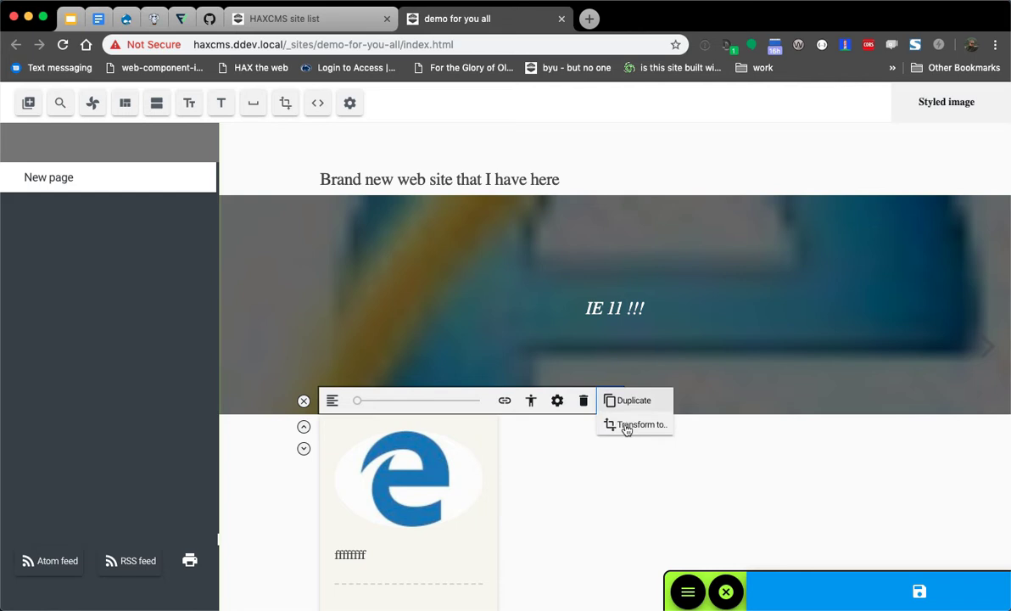
pyautogui.click(617, 401)
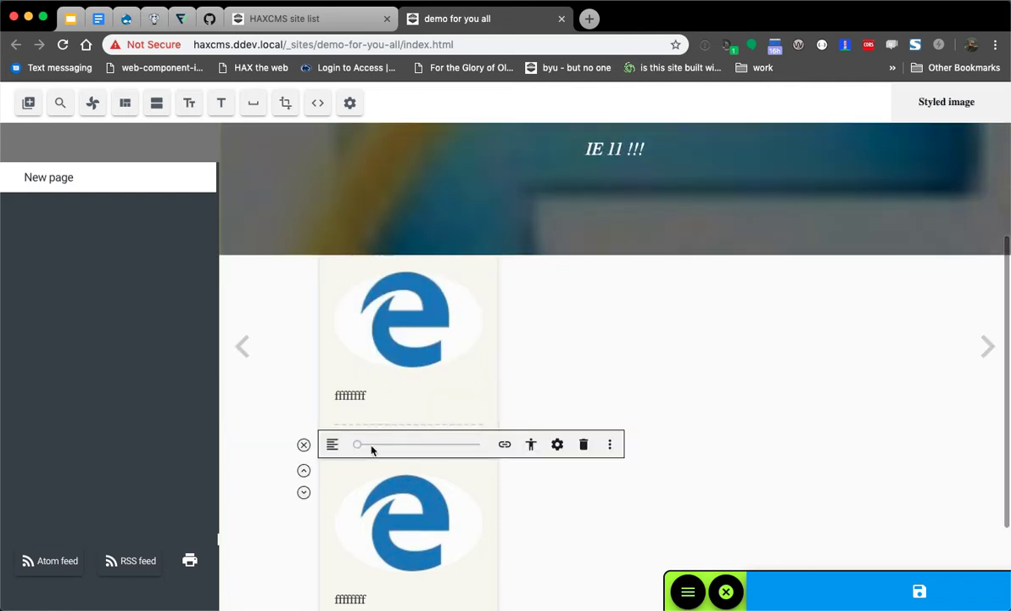
# - Center the duplicated styled image card and save the page
pyautogui.click(332, 444)
pyautogui.click(348, 473)
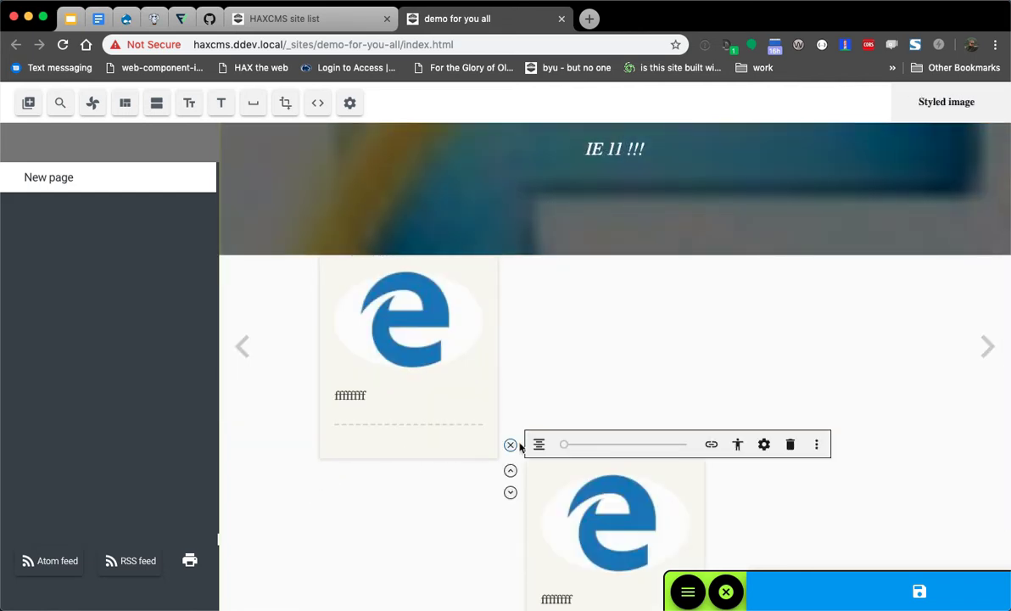
pyautogui.click(726, 591)
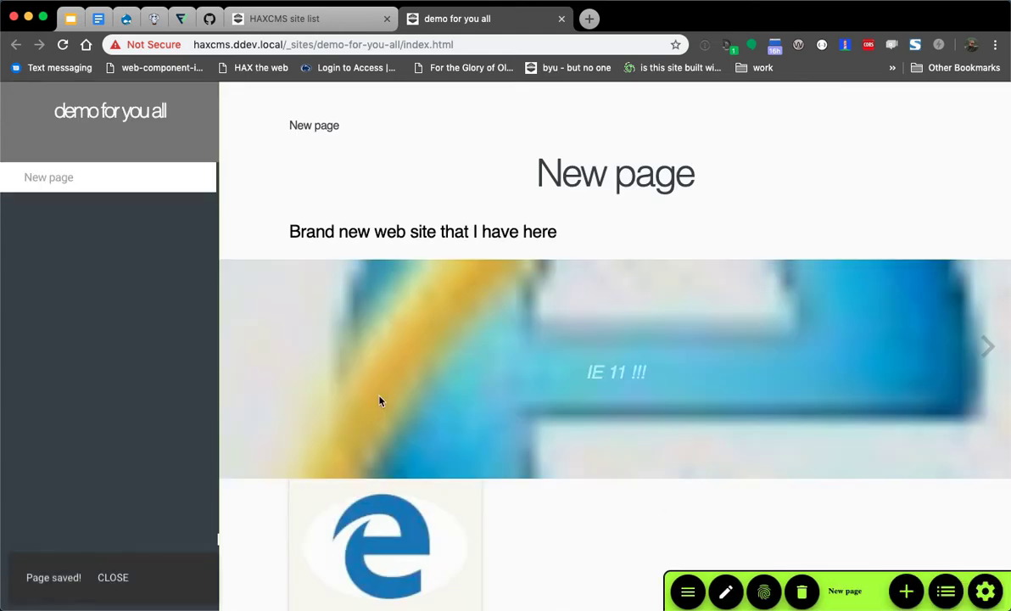
# - Rename the "New page" entry in the site outline to "About Edge" and save the outline
pyautogui.click(946, 591)
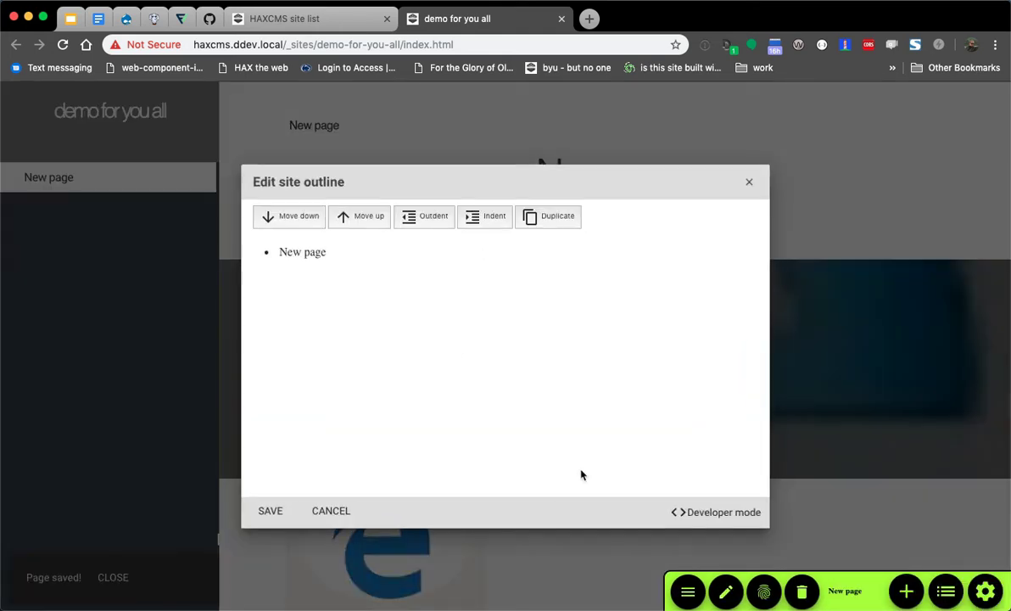
pyautogui.tripleClick(333, 251)
pyautogui.press('BackSpace')
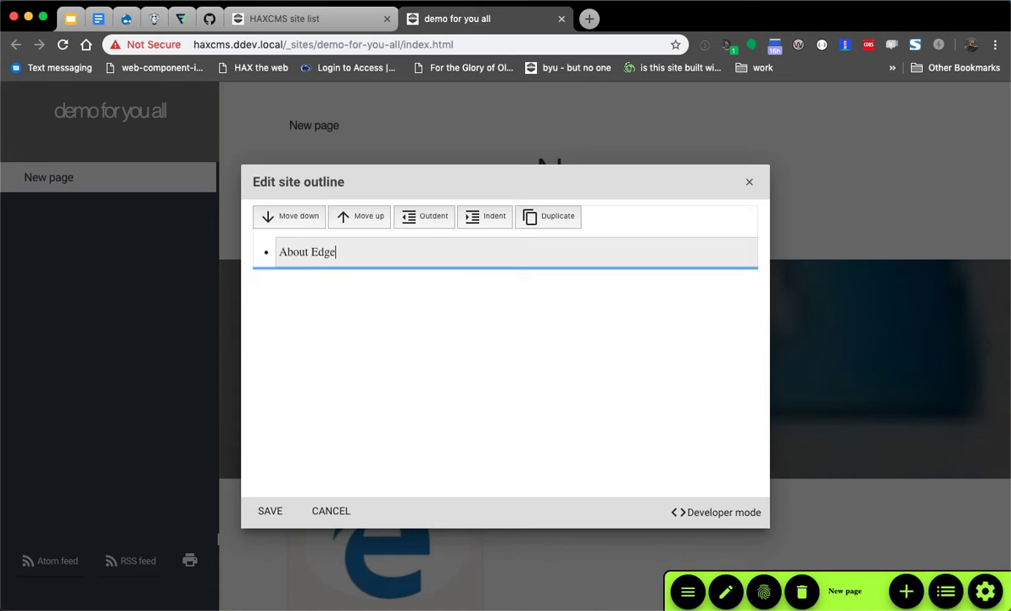
pyautogui.click(270, 511)
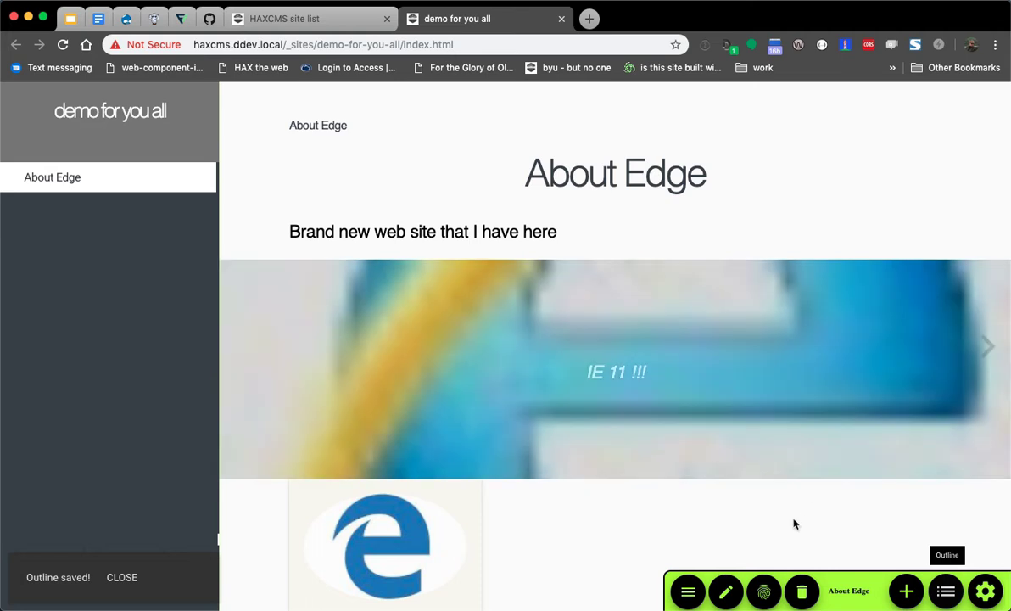
# - Set the page's title to "About edge" and its location to "edge-browser-sucks", and save the page fields
pyautogui.click(764, 592)
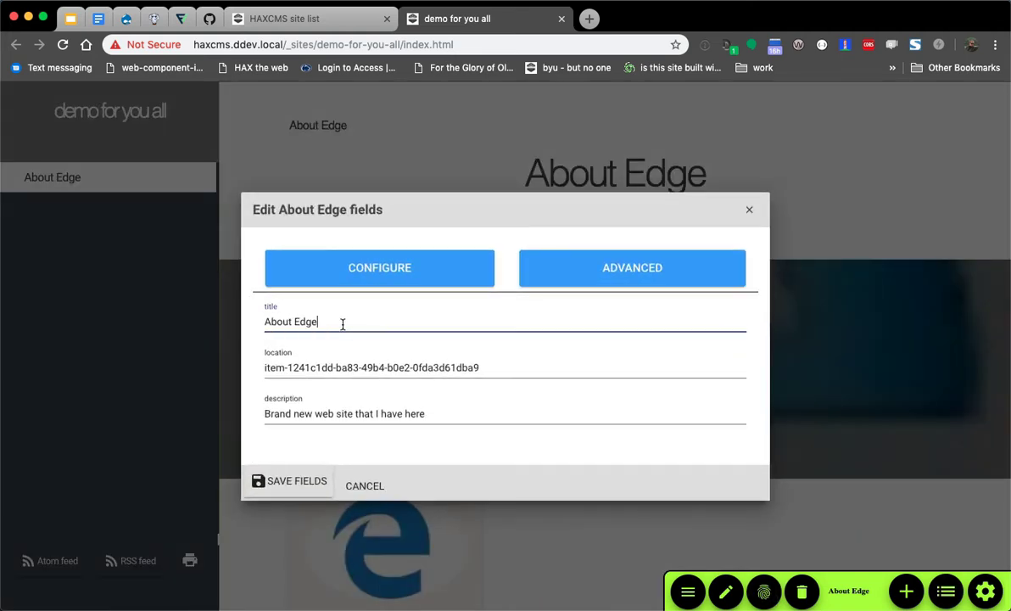
pyautogui.tripleClick(329, 366)
pyautogui.write('edge-browser-sucks')
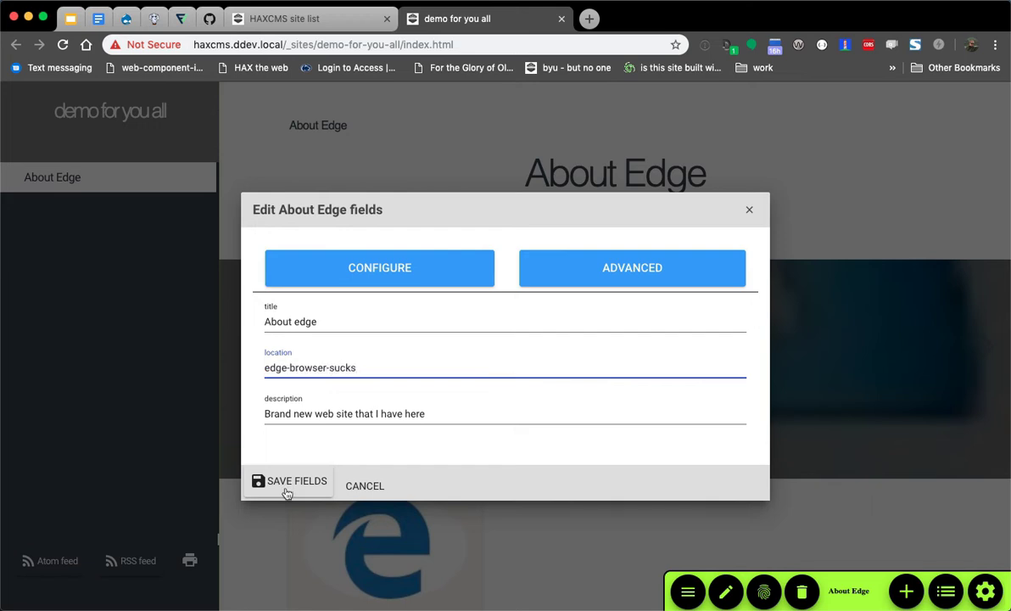
pyautogui.click(287, 490)
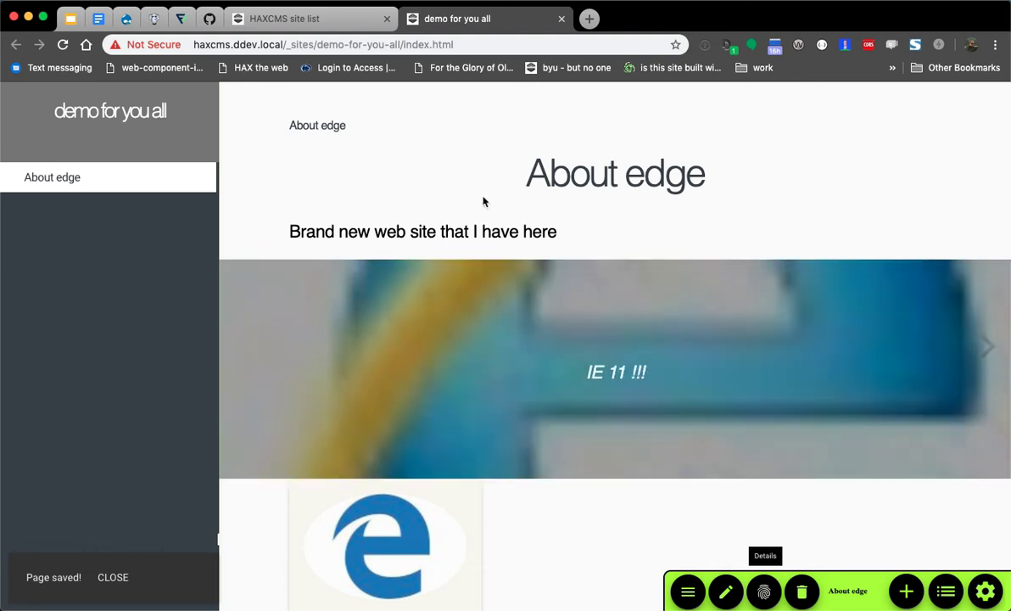
# - Add a top-level page "Things and stuff of the internet" below "About edge" in the site outline
pyautogui.click(946, 591)
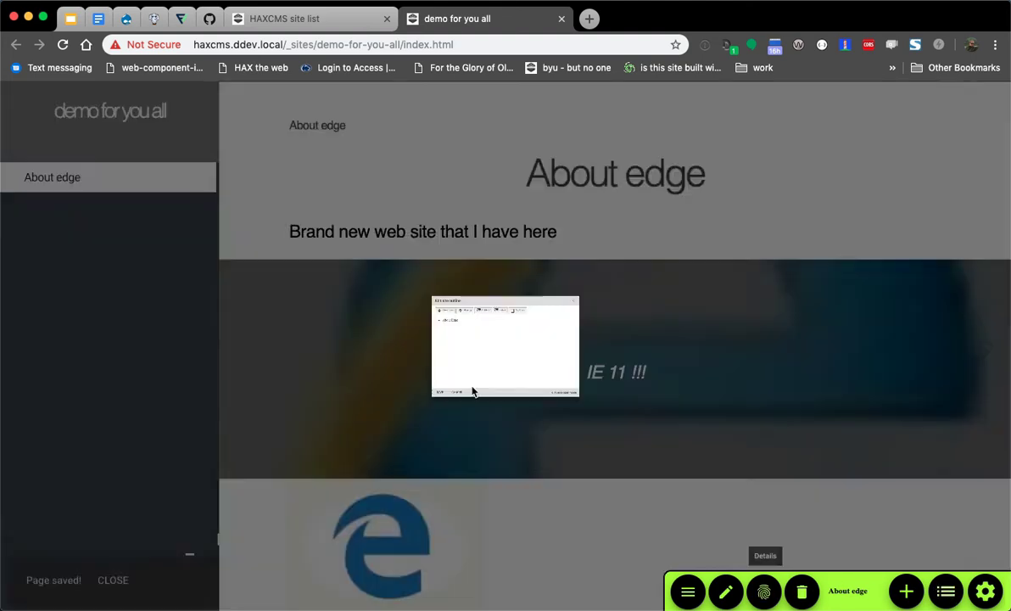
pyautogui.press('Return')
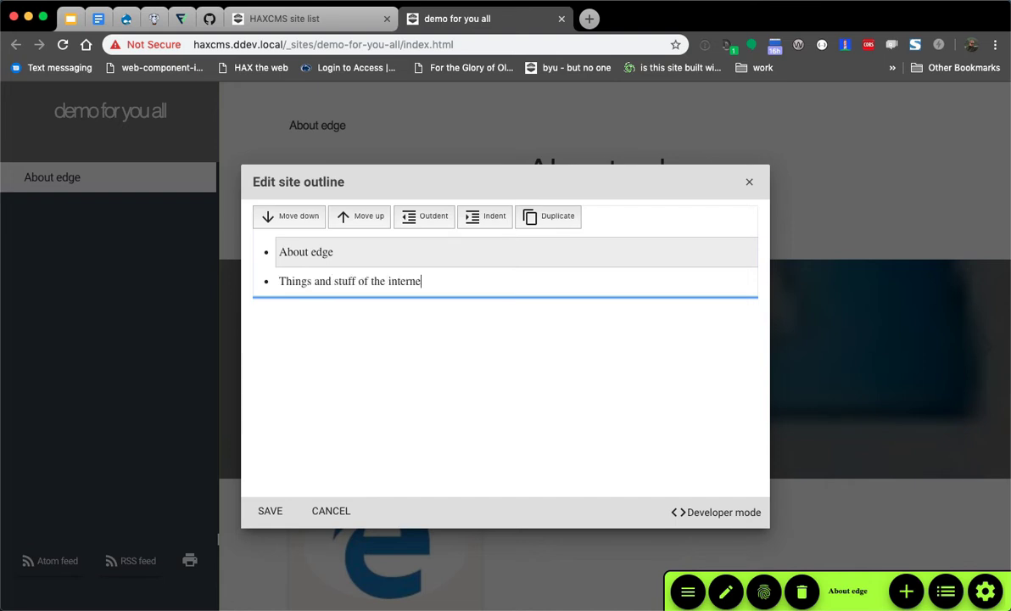
pyautogui.write('Things and stuff of the internet')
pyautogui.press('Return')
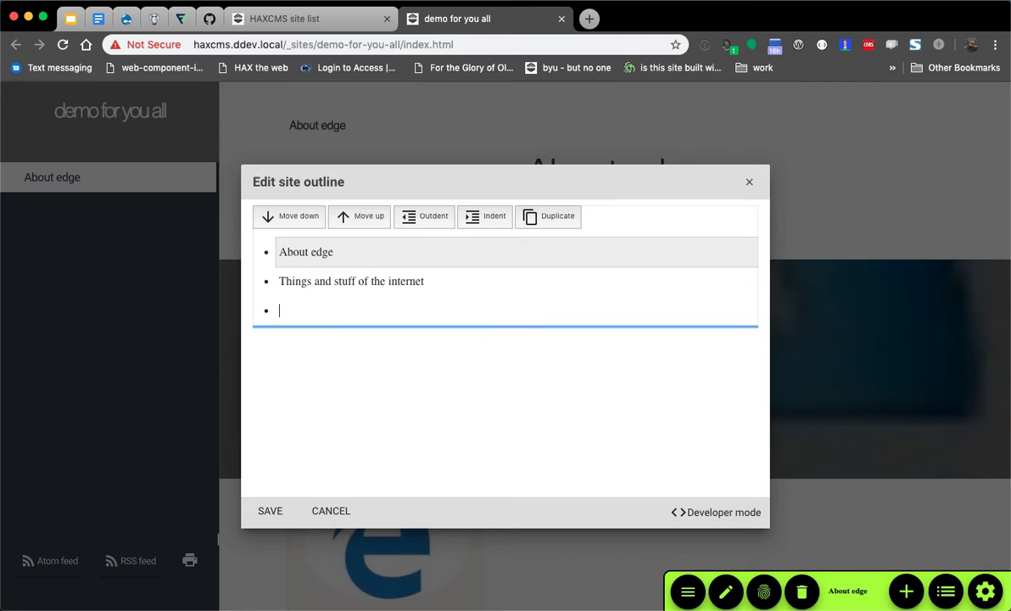
# - Add subpages "The future", "Which is web components", "All the way down" and "Into the back of the json files" under "Things and stuff of the internet"
pyautogui.write('The future')
pyautogui.press('Return')
pyautogui.write('Which is web components')
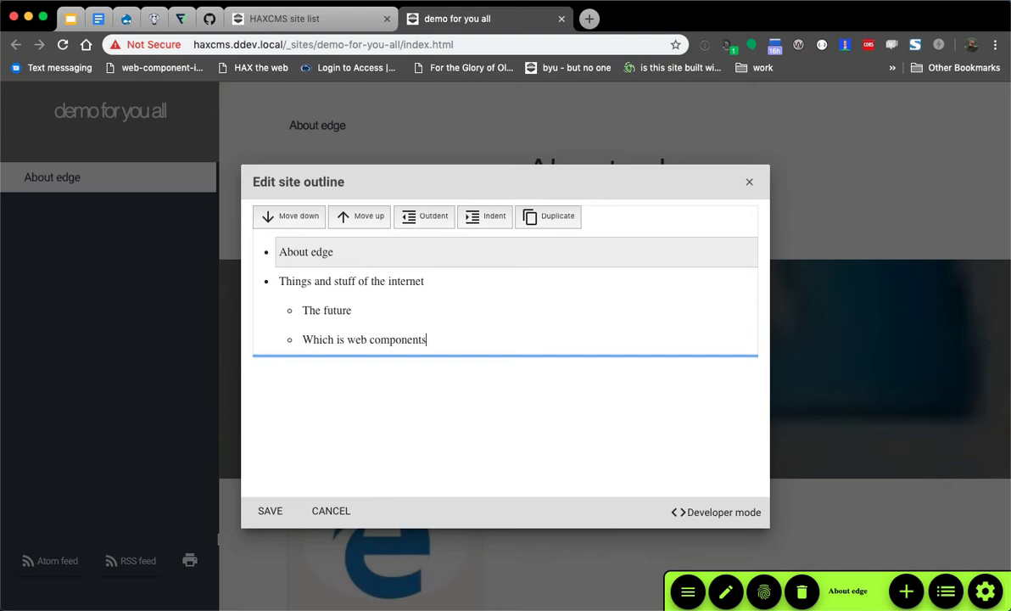
pyautogui.press('Return')
pyautogui.write('All the way down')
pyautogui.press('Return')
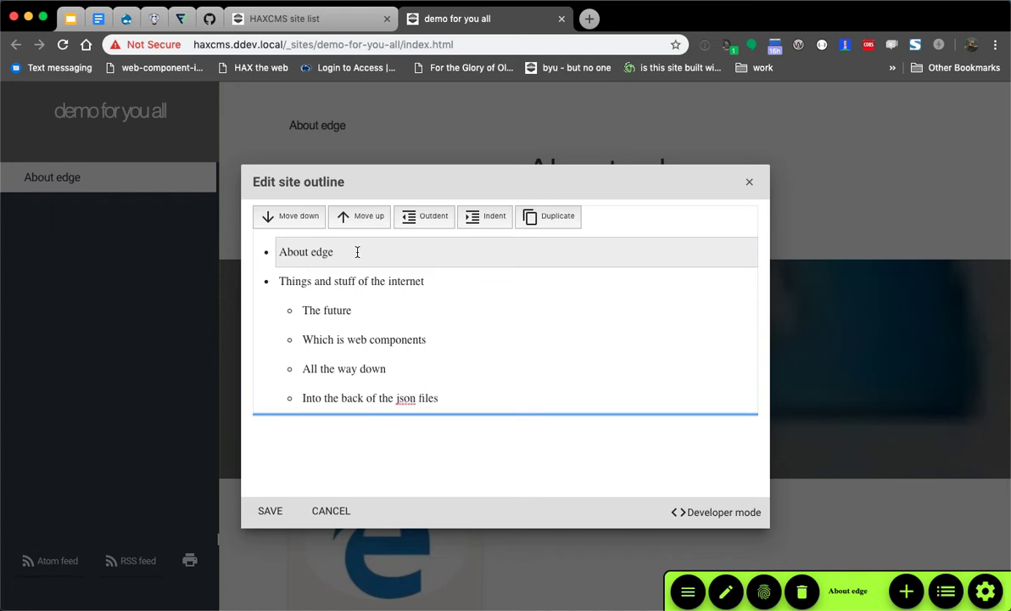
# - Duplicate the "Things and stuff of the internet" branch twice and nest the first branch's last three subpages under "The future"
pyautogui.click(442, 280)
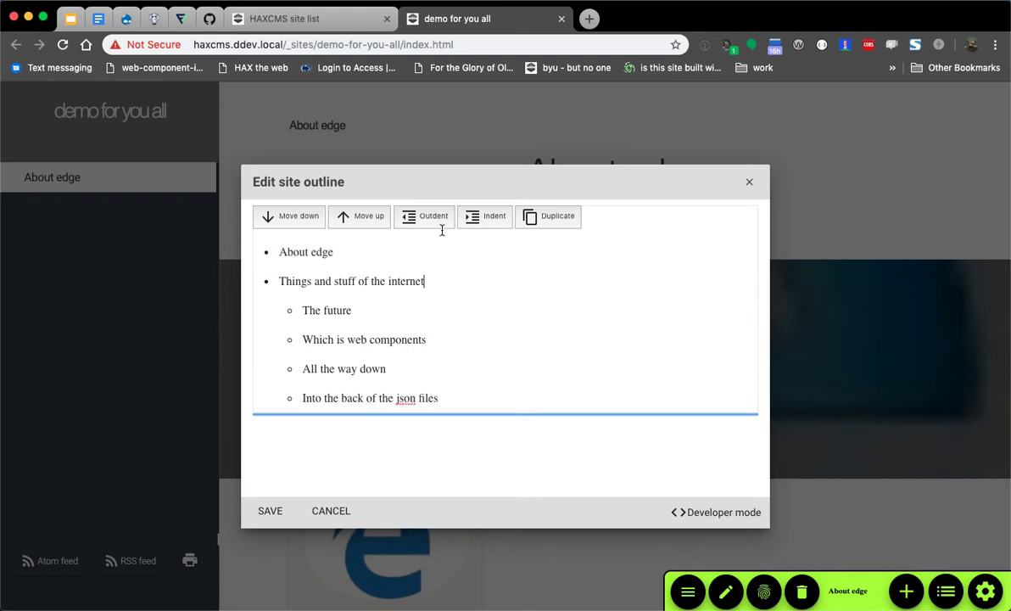
pyautogui.click(550, 221)
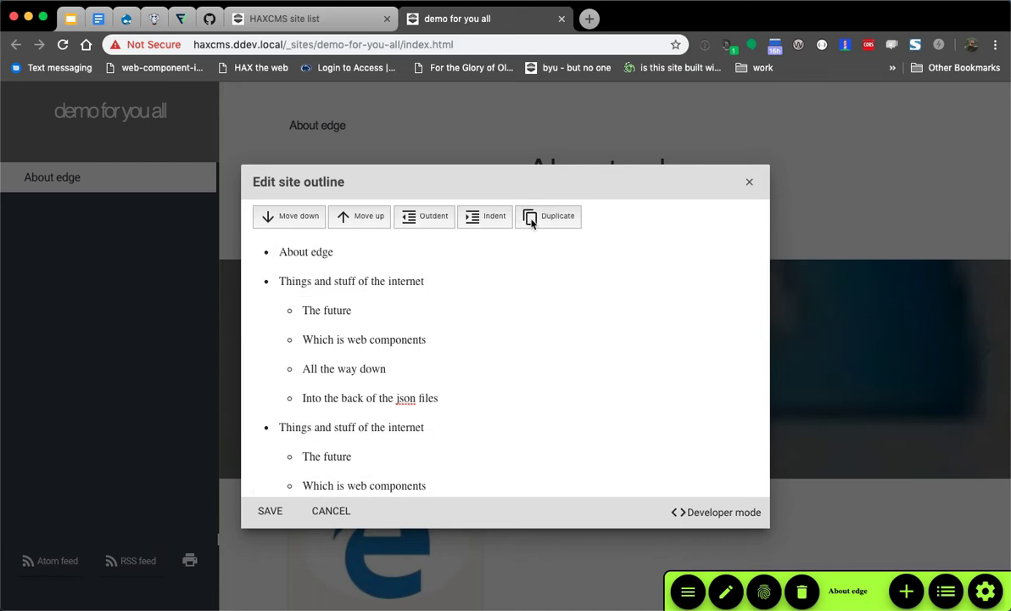
pyautogui.click(460, 214)
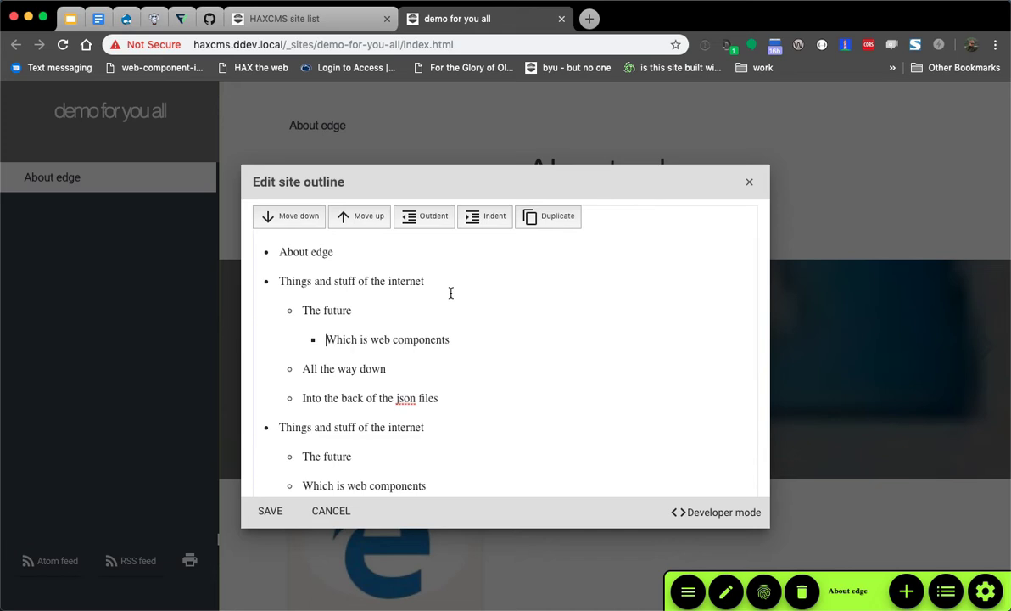
pyautogui.press('Tab')
pyautogui.click(376, 397)
pyautogui.press('Tab')
pyautogui.press('Tab')
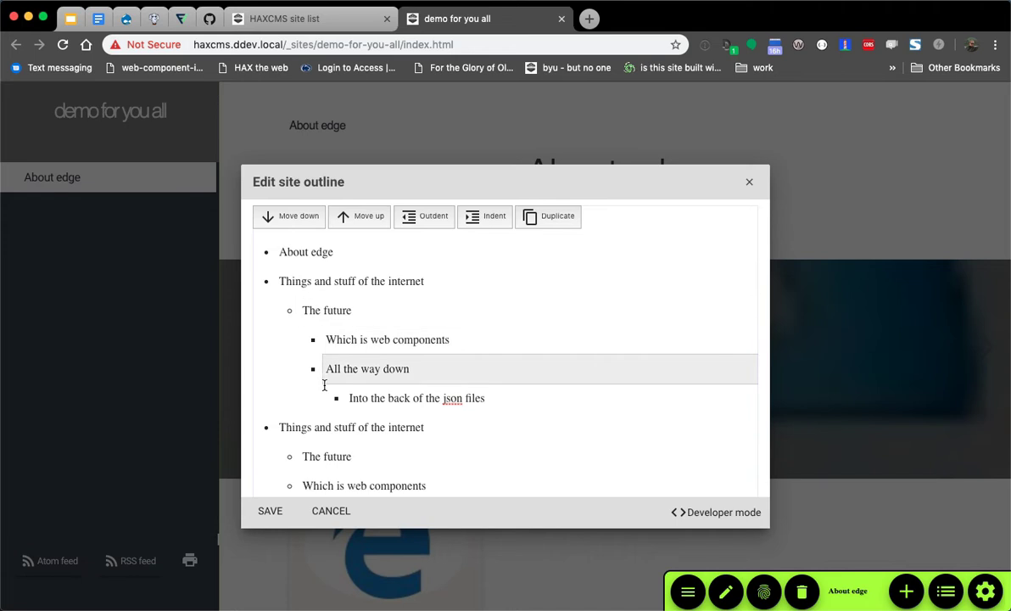
# - In the second branch, nest "Into the back of the json files" under "All the way down" and "Which is web components" under "The future"
pyautogui.scroll(-3, 406, 419)
pyautogui.click(368, 390)
pyautogui.press('Tab')
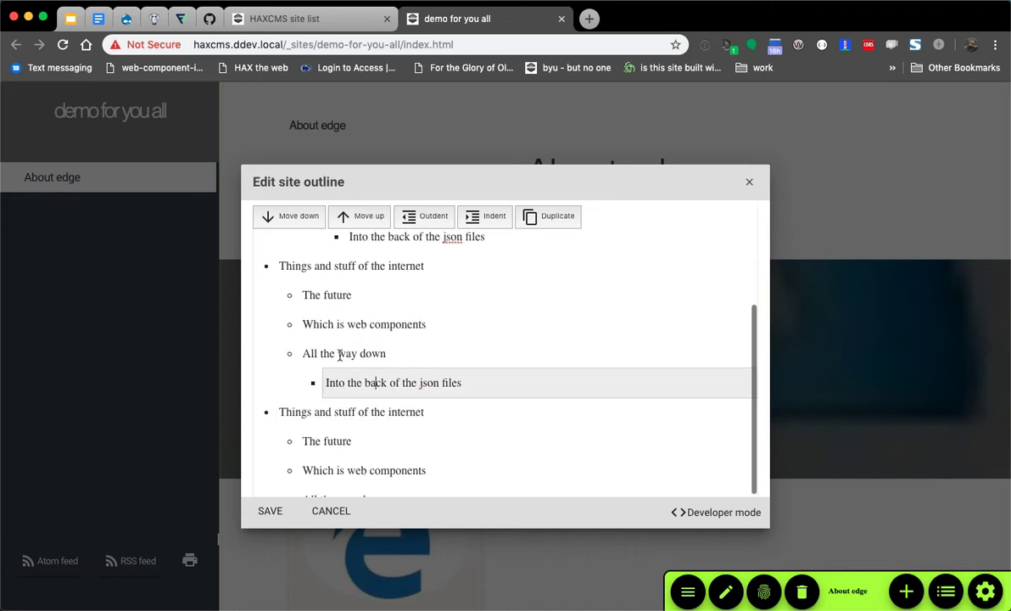
pyautogui.click(339, 322)
pyautogui.press('Tab')
# - In the third branch, nest "All the way down" under "Which is web components" and save the outline
pyautogui.scroll(-1, 363, 399)
pyautogui.click(354, 417)
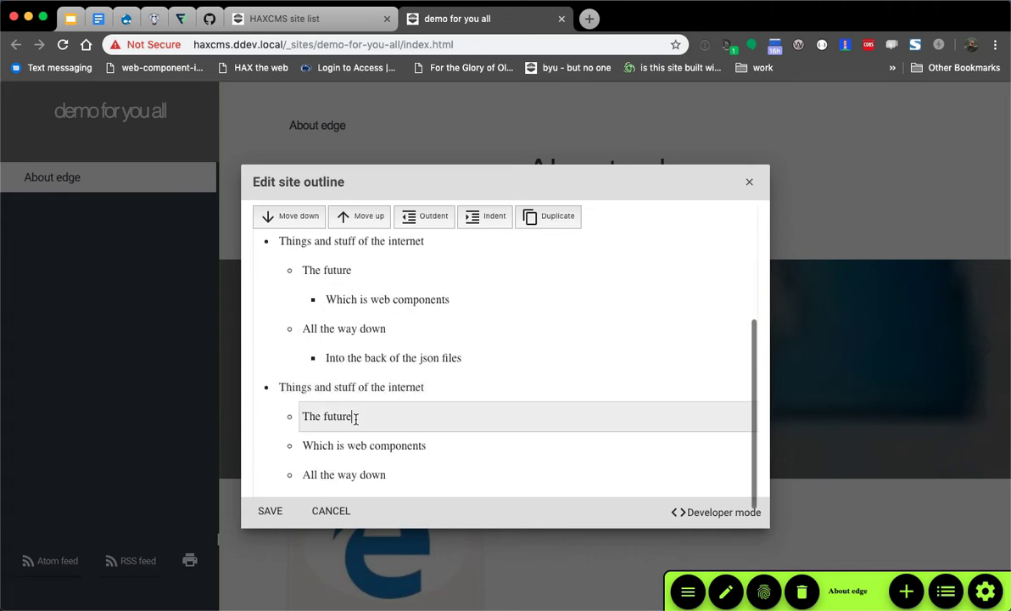
pyautogui.click(363, 474)
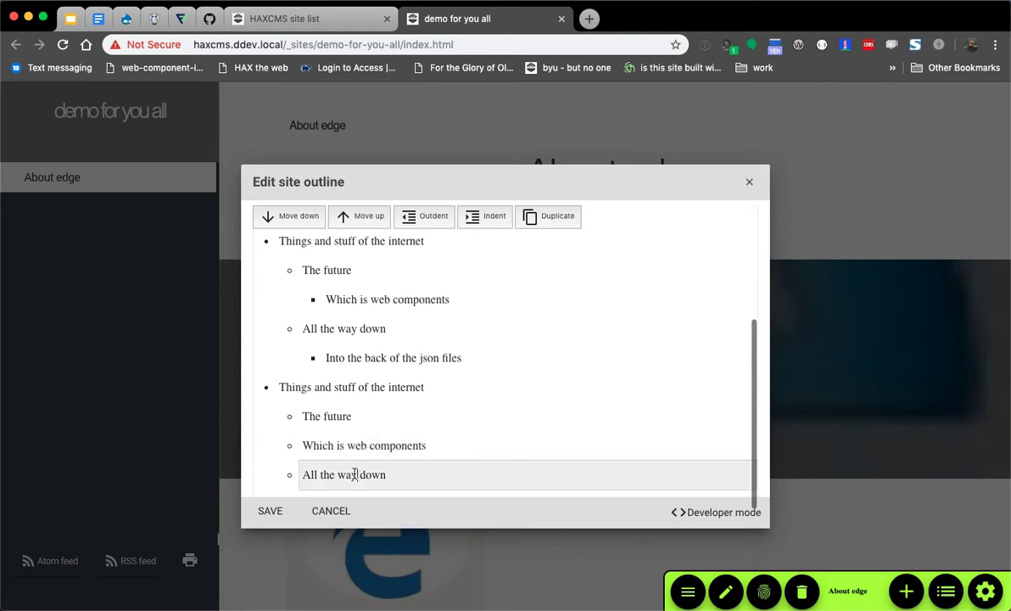
pyautogui.press('Tab')
pyautogui.click(258, 511)
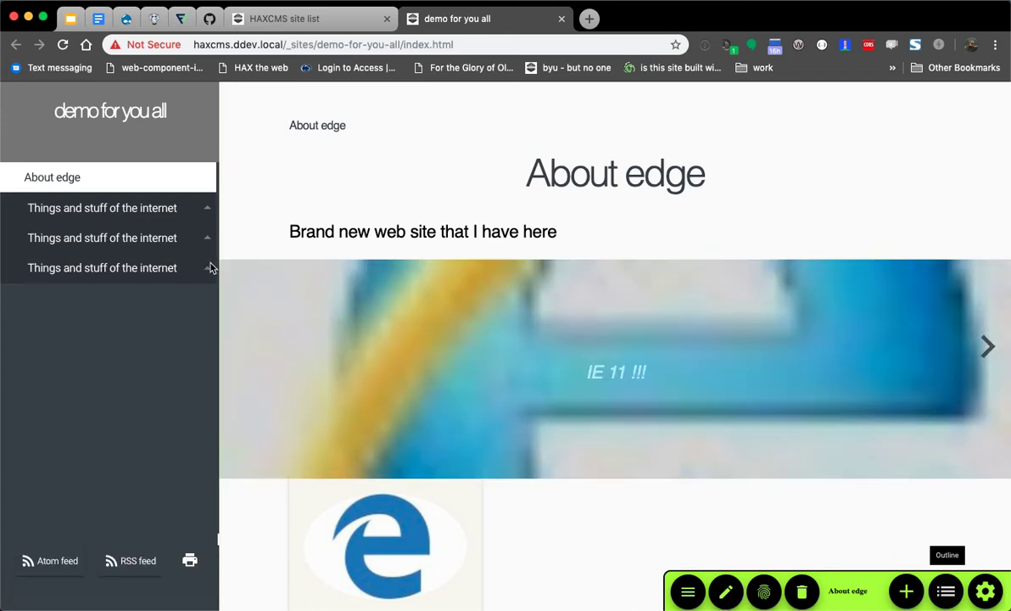
# - Expand all three branches in the site menu and open "Which is web components" under the second branch's "The future"
pyautogui.click(208, 267)
pyautogui.click(208, 237)
pyautogui.click(207, 208)
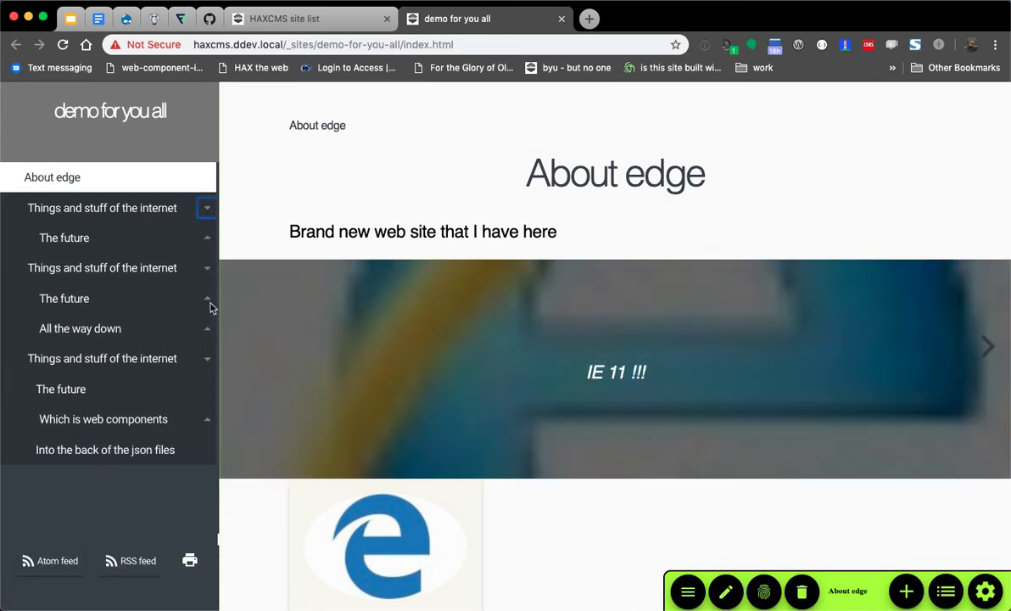
pyautogui.click(206, 298)
pyautogui.click(123, 330)
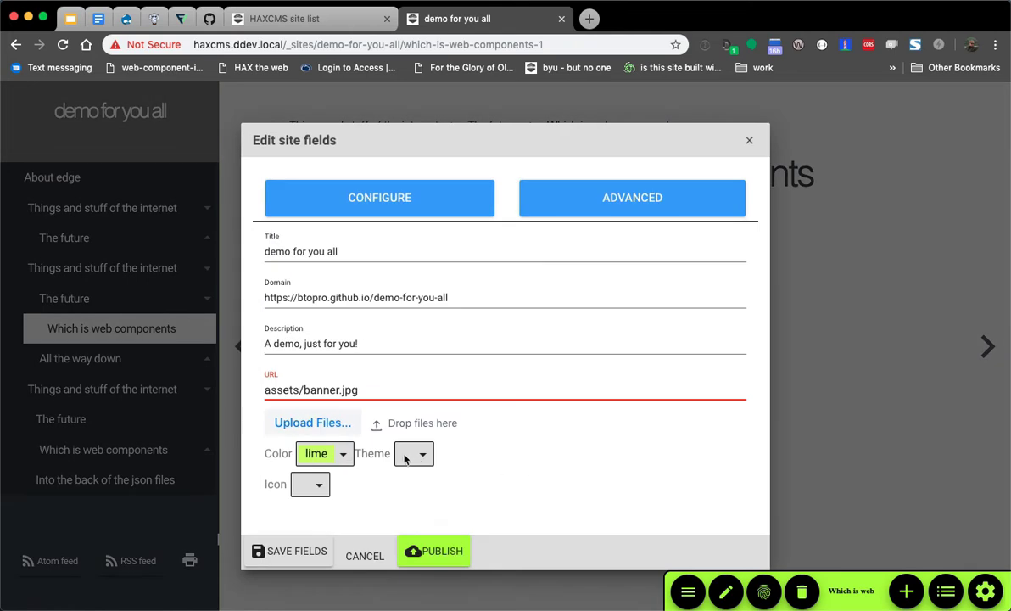
# - Set the site's theme to Learn and its color to orange, pick a site icon, and save the site fields
pyautogui.click(413, 454)
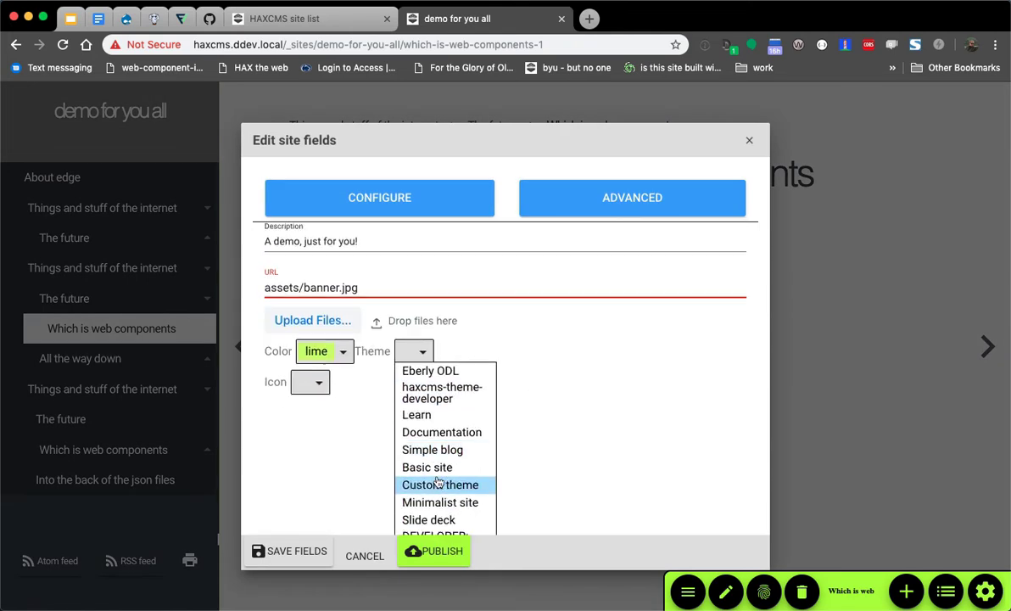
pyautogui.click(420, 382)
pyautogui.click(312, 485)
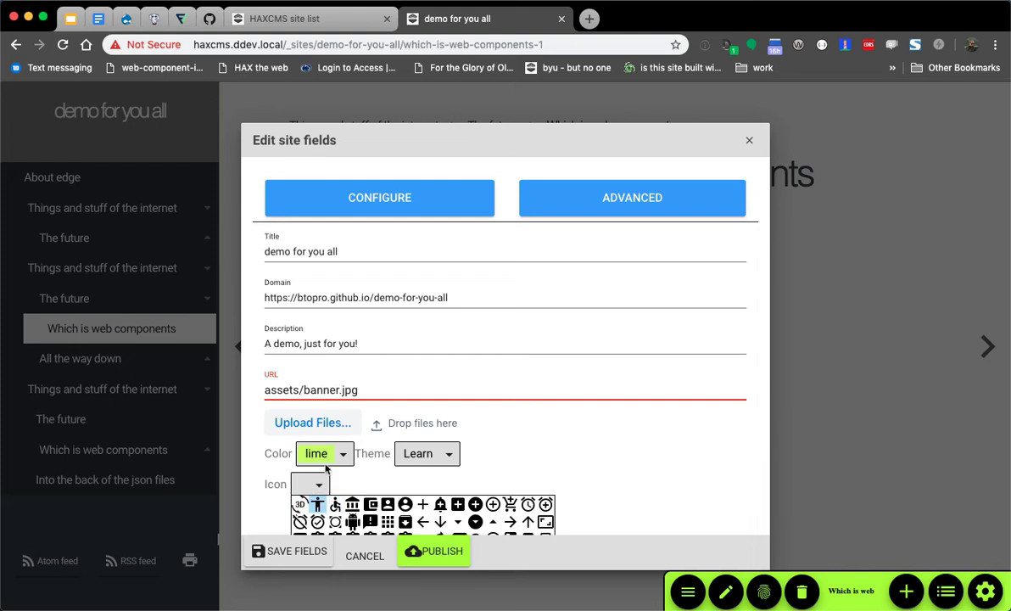
pyautogui.click(331, 453)
pyautogui.click(348, 495)
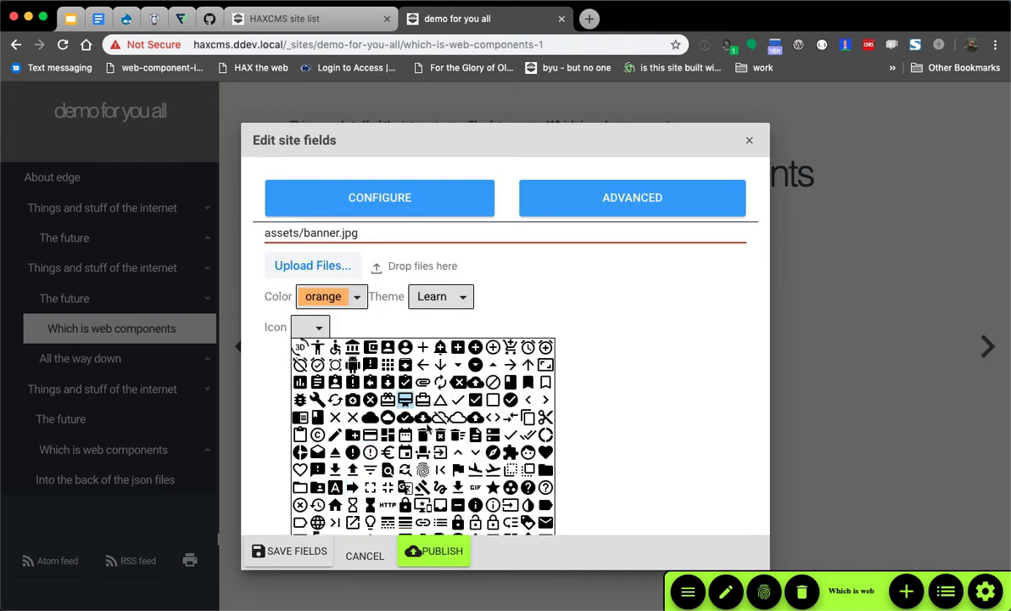
pyautogui.click(419, 422)
pyautogui.click(290, 552)
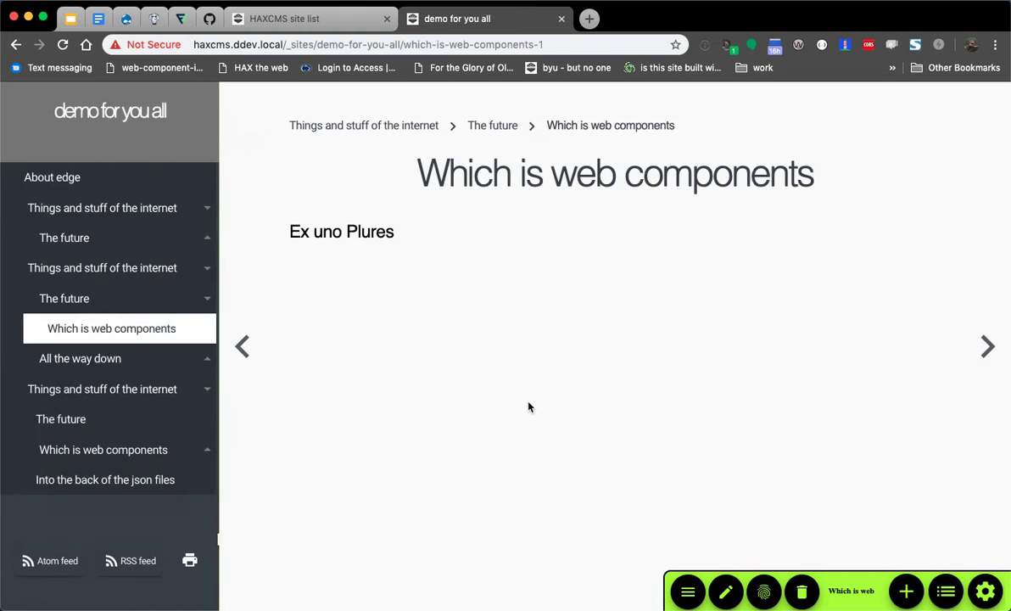
# - Change the site's theme to Simple blog and save the site fields
pyautogui.click(987, 592)
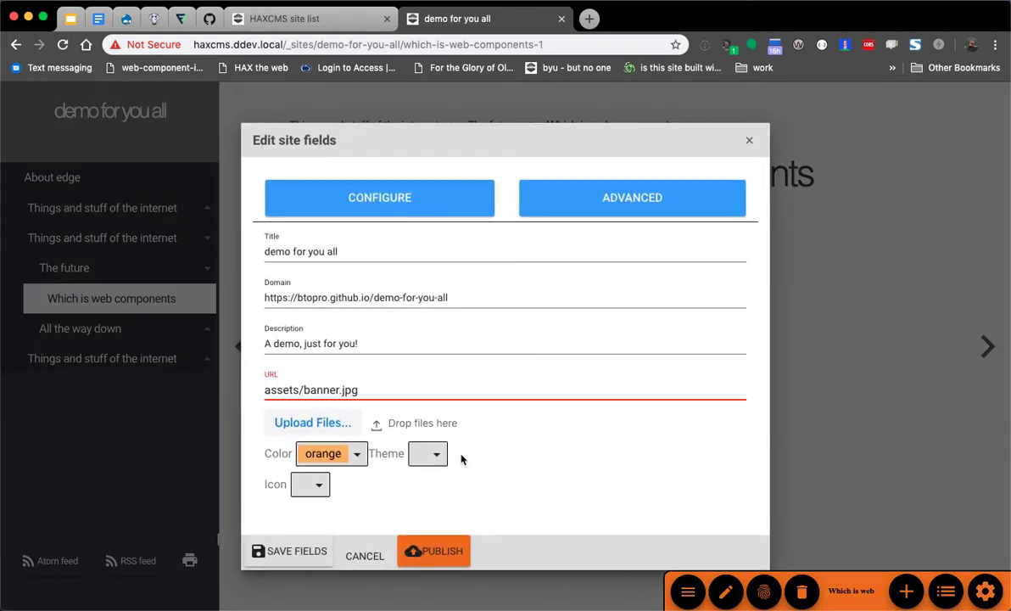
pyautogui.click(433, 454)
pyautogui.scroll(-1, 445, 470)
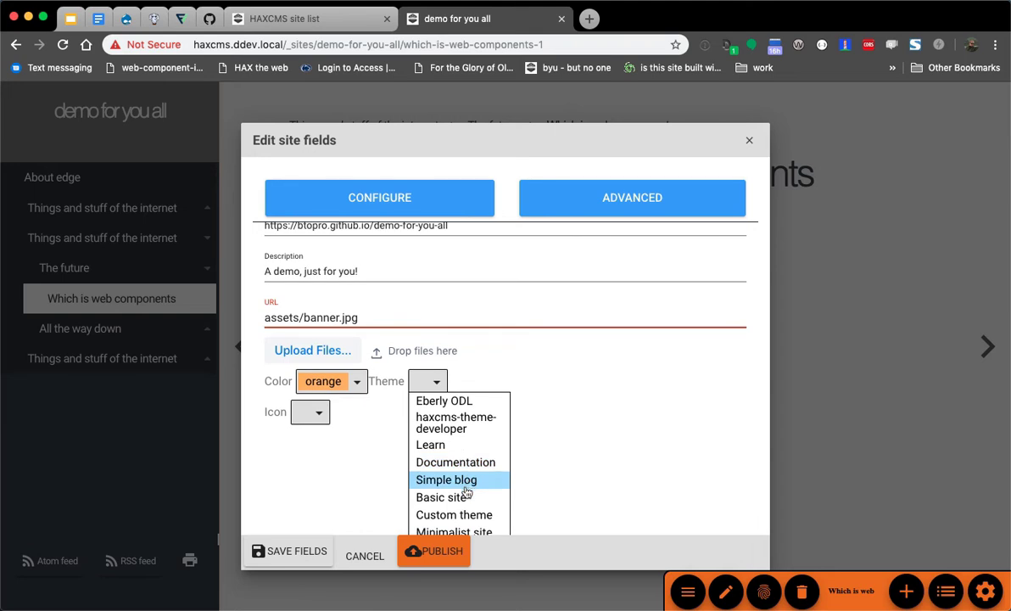
pyautogui.click(470, 482)
pyautogui.click(259, 555)
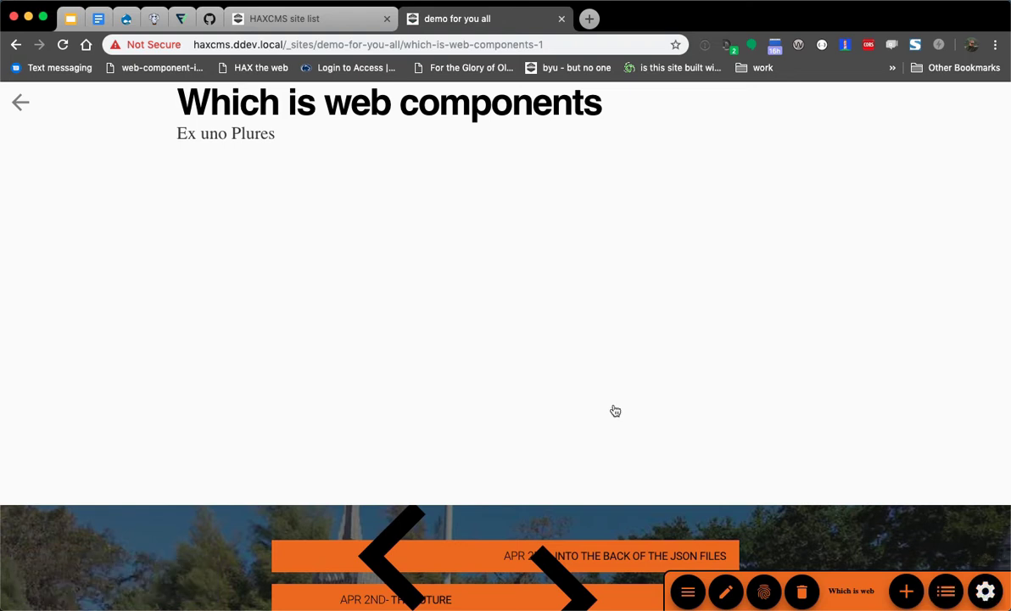
# - Change the site's theme to Slide deck and save the site fields
pyautogui.click(987, 590)
pyautogui.click(431, 459)
pyautogui.scroll(-3, 450, 472)
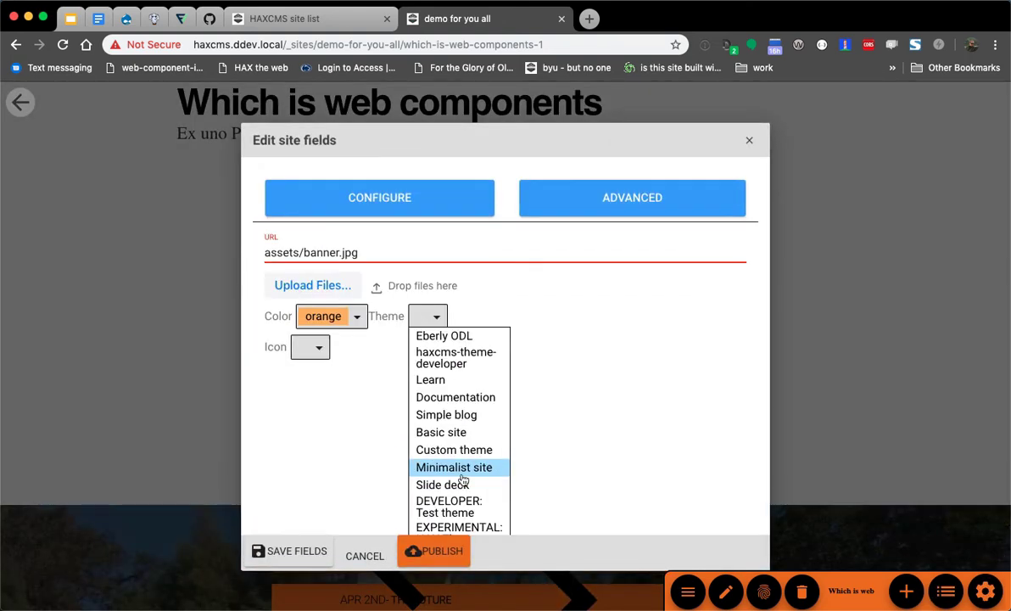
pyautogui.click(462, 484)
pyautogui.click(294, 554)
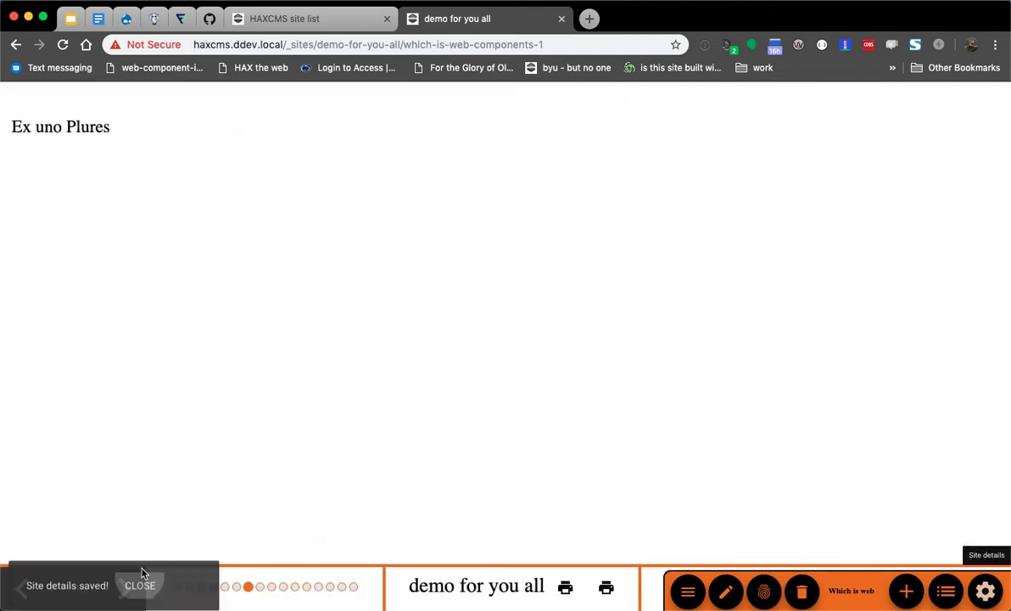
# - Page back and forth between the first two slides of the deck to check how their content displays
pyautogui.click(179, 587)
pyautogui.click(126, 597)
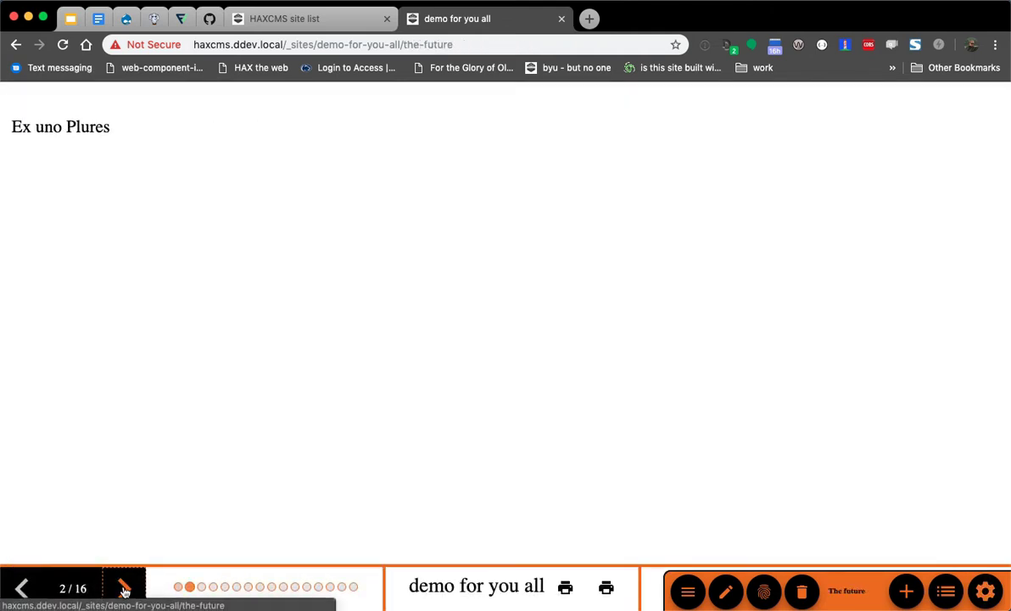
pyautogui.click(20, 588)
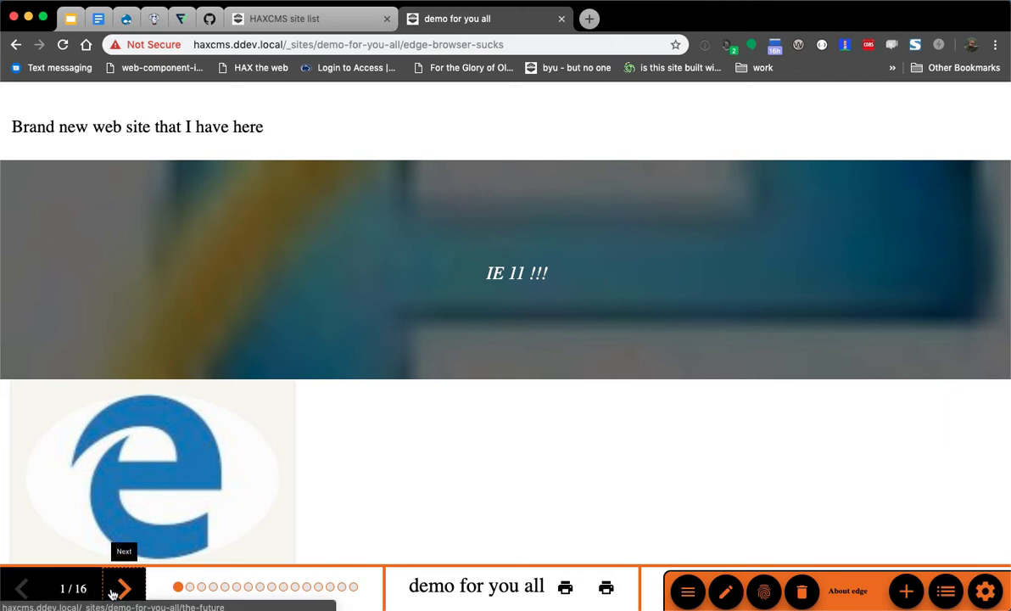
pyautogui.click(121, 588)
# - Put "The future" slide into editing, insert a 50% columns layout below its text, and select the new heading
pyautogui.click(726, 591)
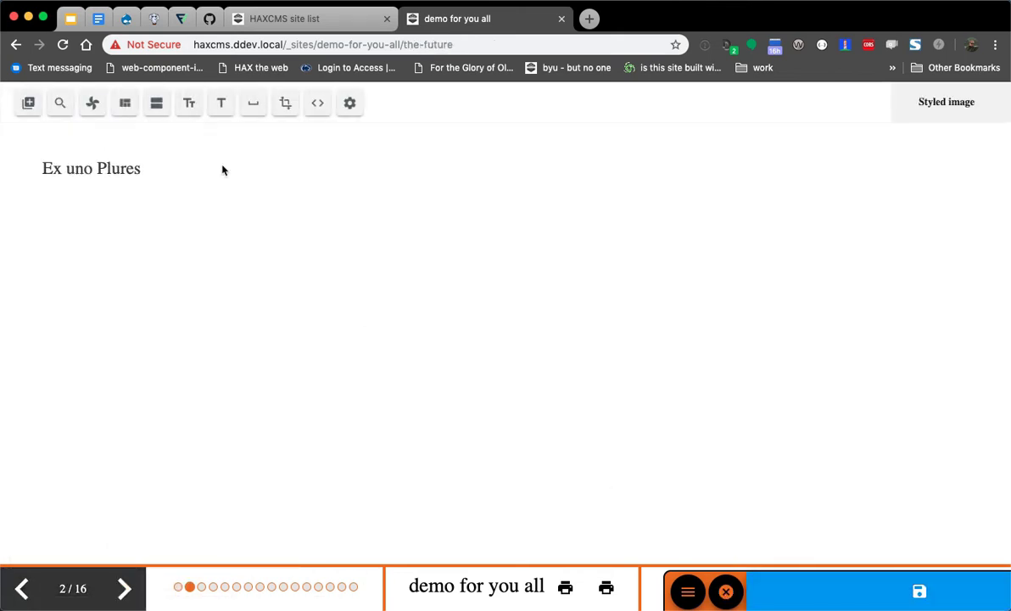
pyautogui.click(124, 103)
pyautogui.click(153, 220)
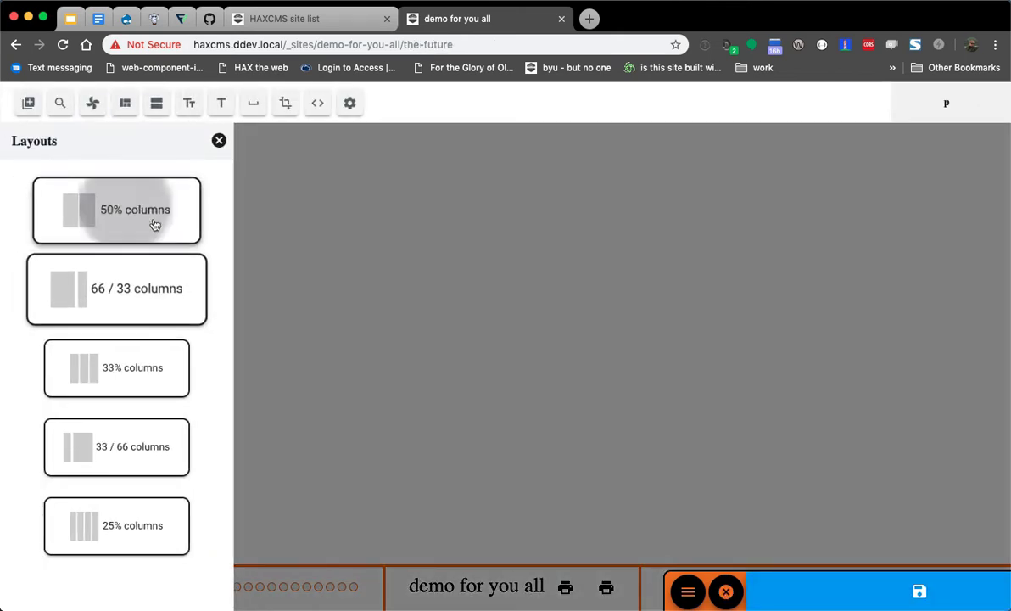
pyautogui.click(98, 206)
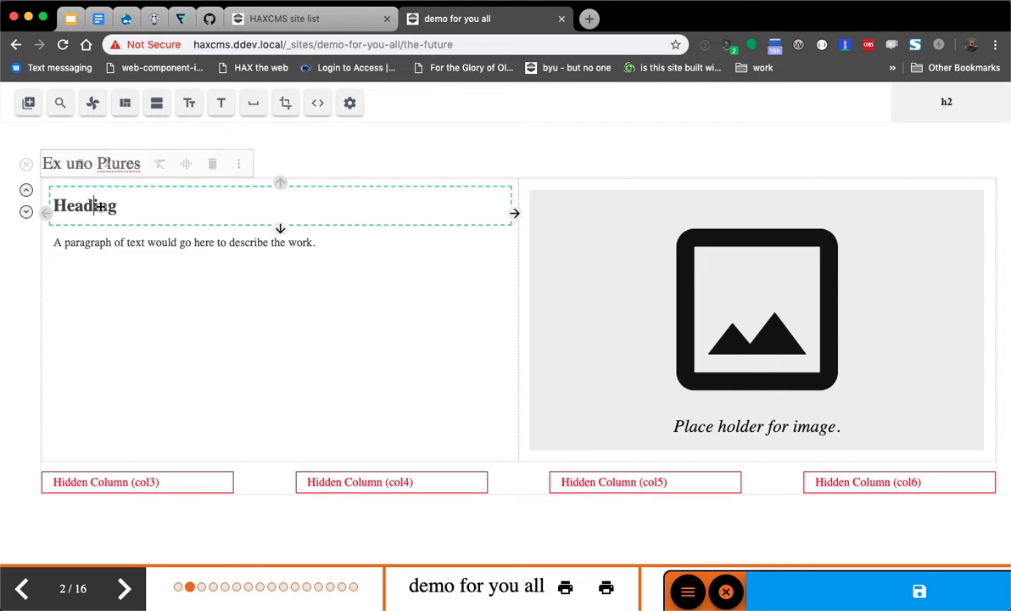
pyautogui.press('super+a')
pyautogui.write('IE')
pyautogui.press('super+z')
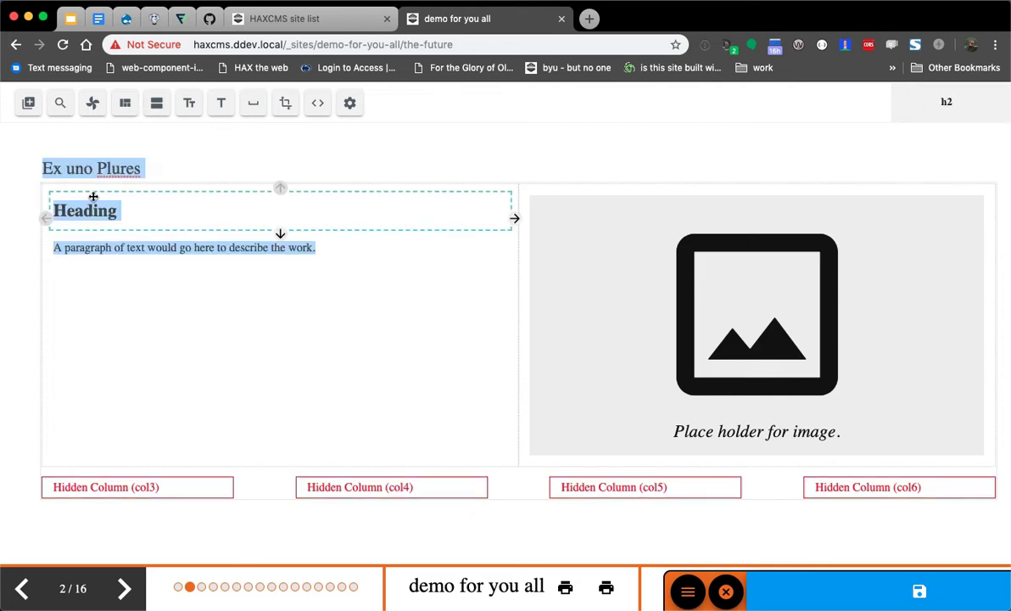
# - Replace the placeholder heading in the first column with "IE 11 is just the worst isn't it!"
pyautogui.click(81, 213)
pyautogui.doubleClick(80, 213)
pyautogui.write('IE 11 is just the wor')
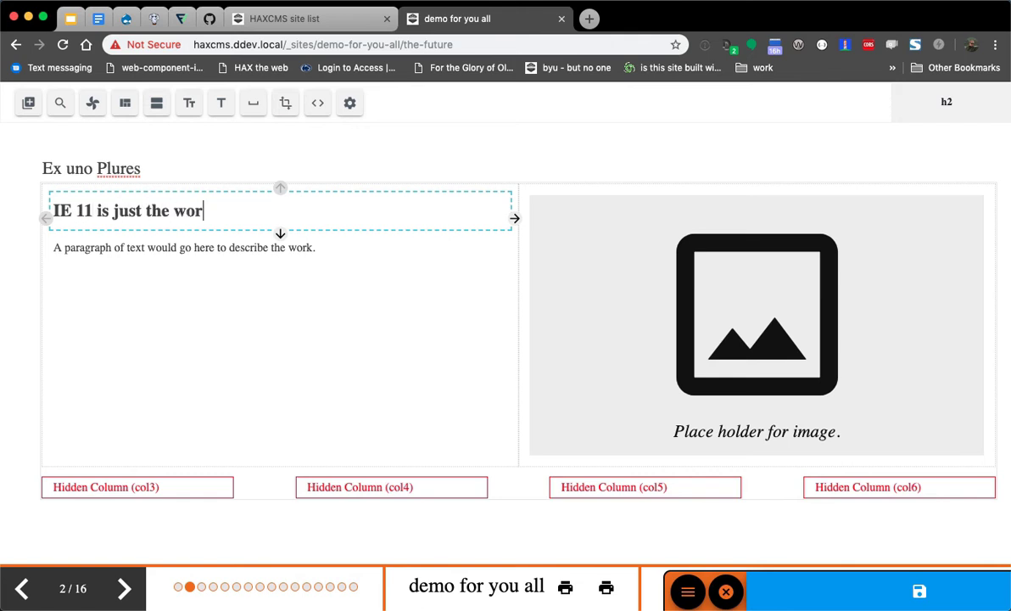
# - Drop the image file th.jpg onto the image placeholder in the second column and present it as a Meme
pyautogui.click(899, 377)
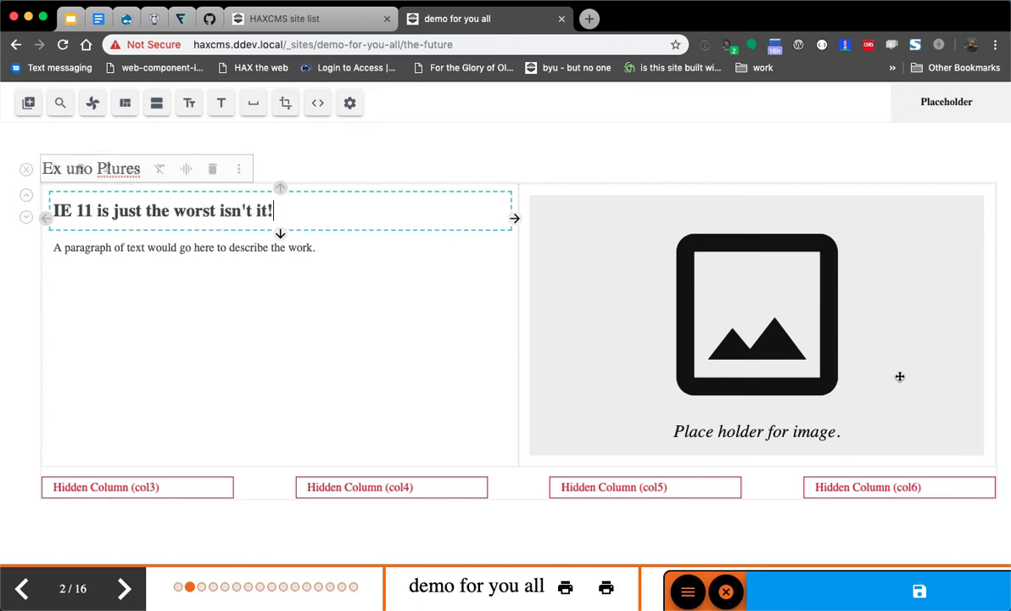
pyautogui.moveTo(1010, 365); pyautogui.dragTo(701, 349)
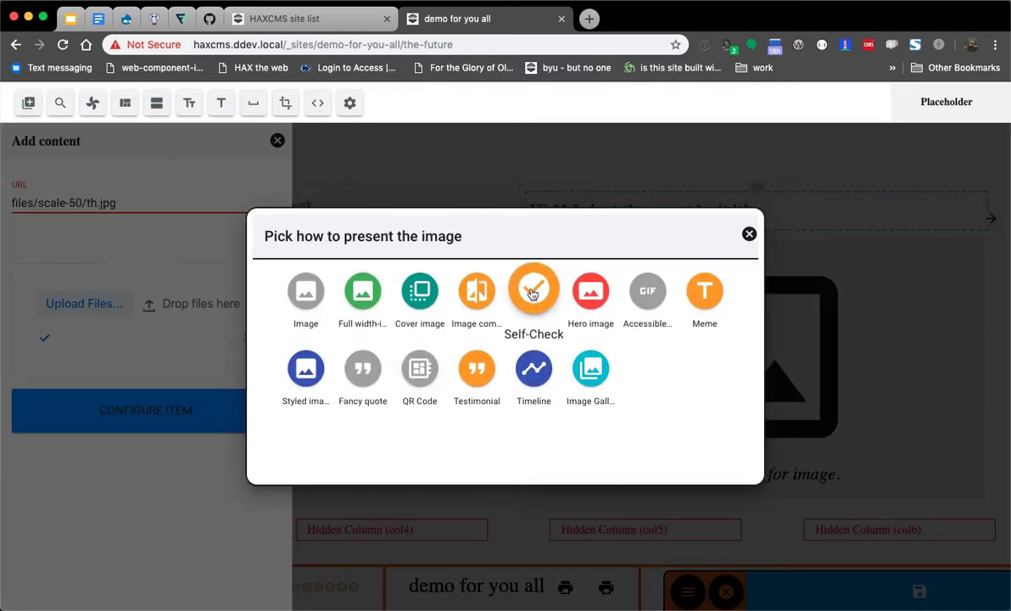
pyautogui.click(704, 291)
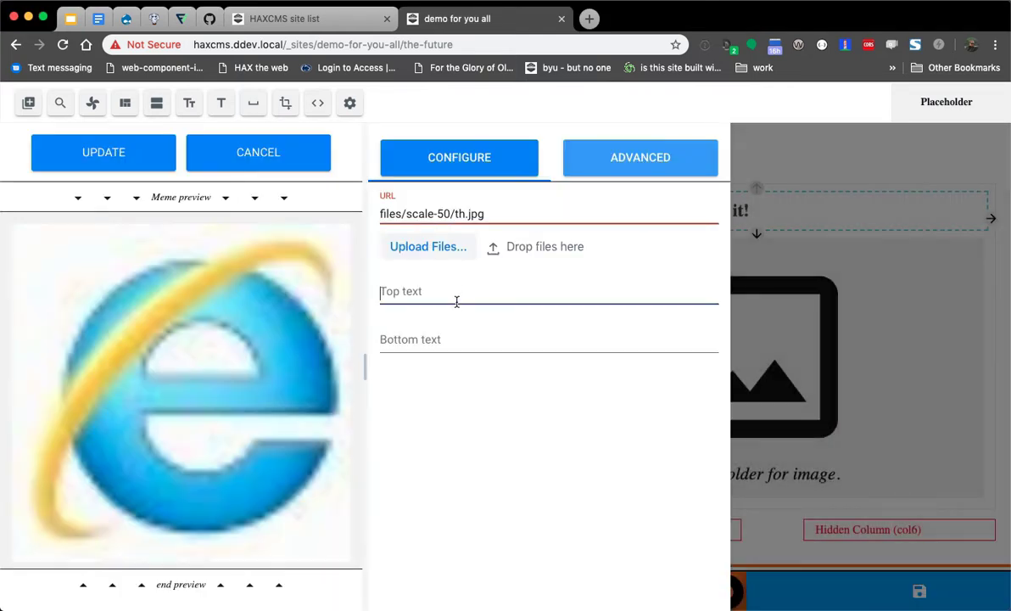
# - Set the meme's top text to "IE 6" and its bottom text to "LOWEL", and insert it into the slide
pyautogui.write('IE 11')
pyautogui.press('Tab')
pyautogui.write('LOWEL')
pyautogui.click(482, 297)
pyautogui.press('BackSpace')
pyautogui.press('BackSpace')
pyautogui.write('6')
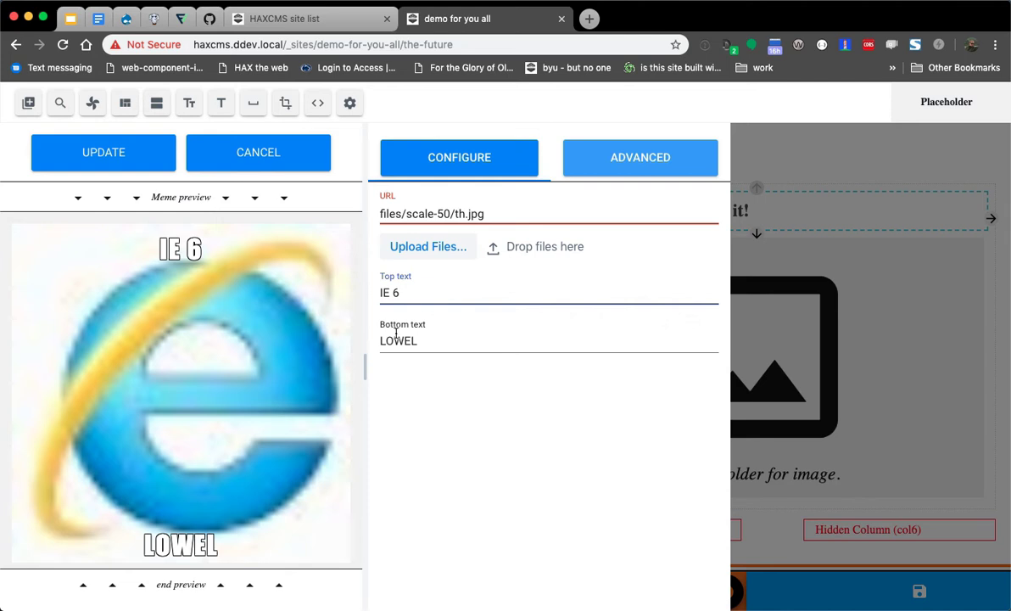
pyautogui.click(123, 168)
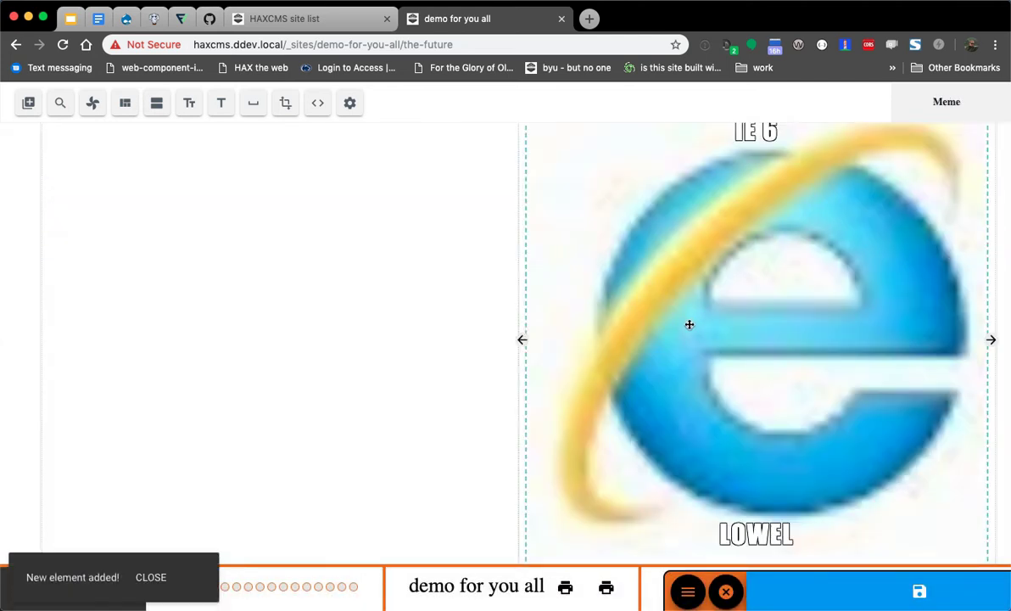
# - Shrink the meme to about half its column's width and move the IE 11 heading back to the first column, above the paragraph
pyautogui.scroll(3, 691, 323)
pyautogui.click(125, 160)
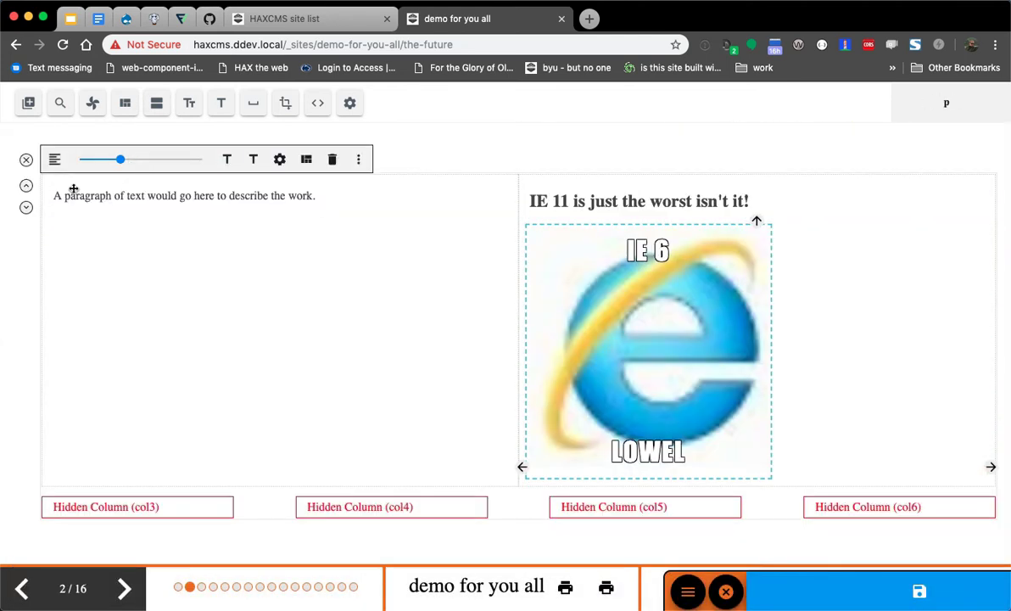
pyautogui.click(624, 201)
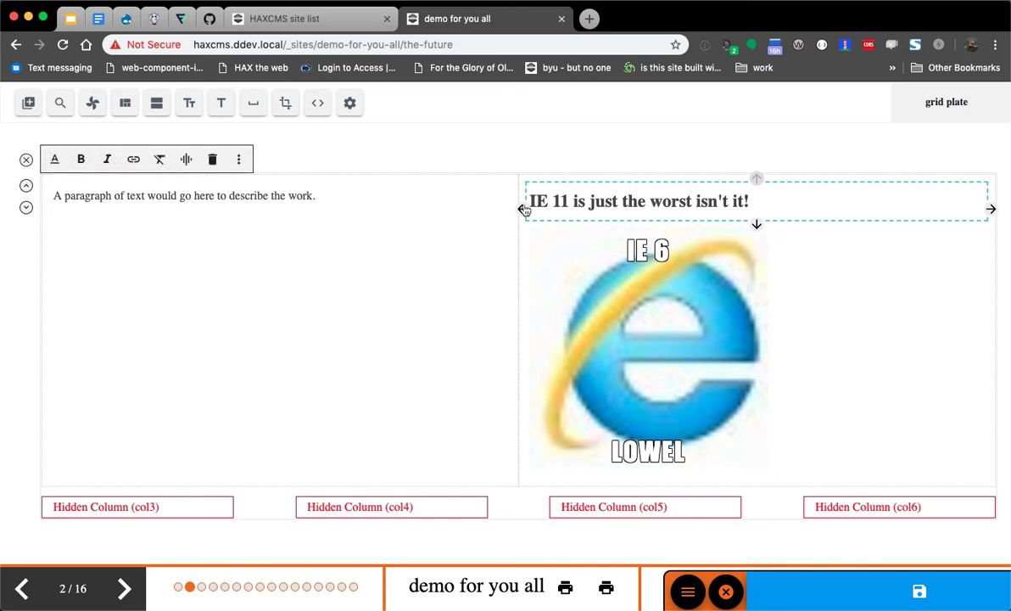
pyautogui.click(523, 210)
pyautogui.click(280, 220)
# - Replace the paragraph under the heading with "This is where you'd write some stuff about BLock editors" and save the page
pyautogui.click(235, 246)
pyautogui.tripleClick(228, 244)
pyautogui.write('T')
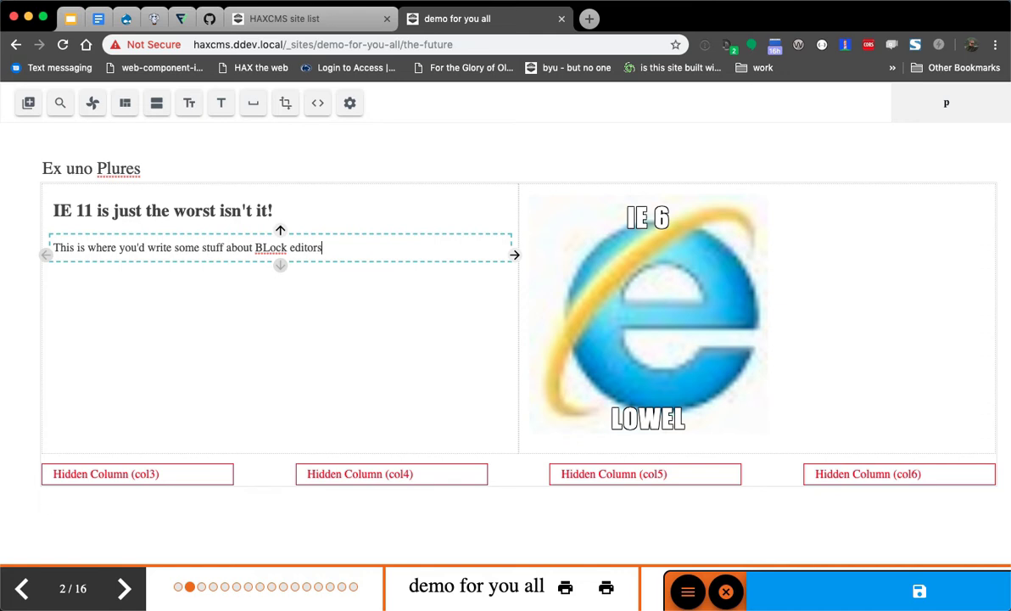
pyautogui.click(919, 592)
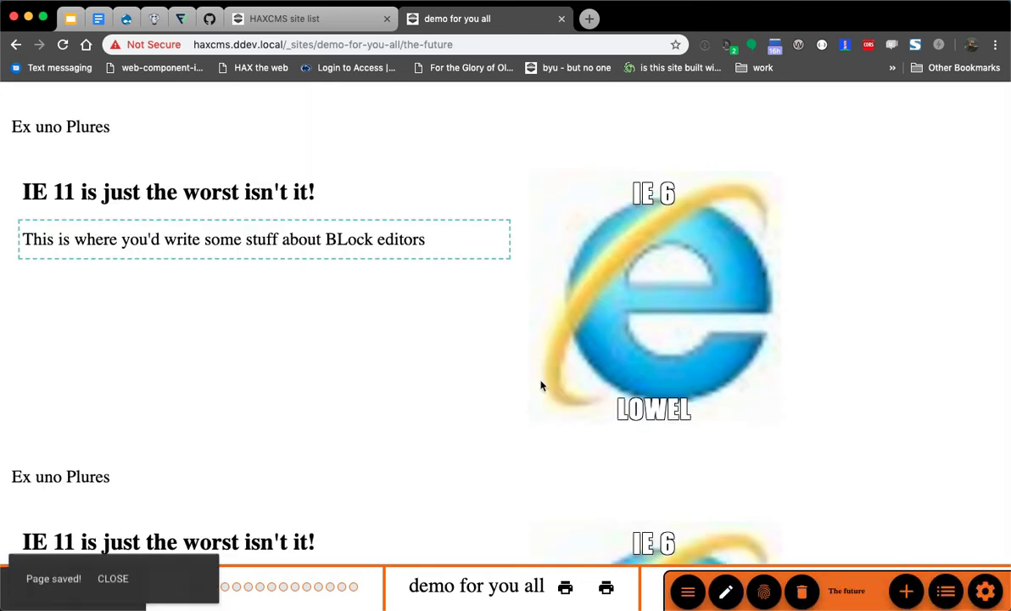
# - Go to slide 11, look through the print preview of all slides, and close it without printing
pyautogui.click(296, 588)
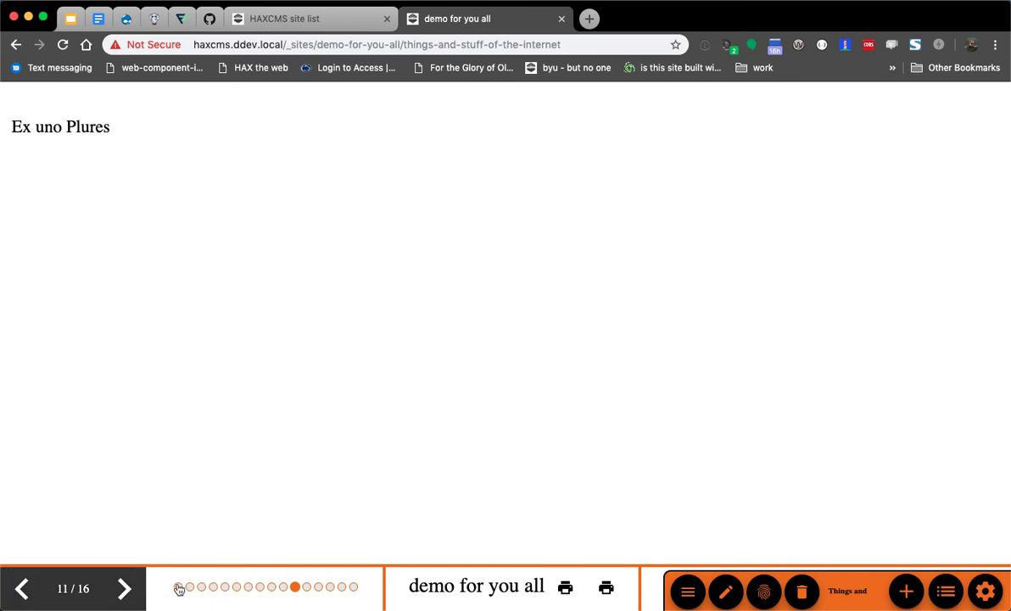
pyautogui.click(606, 590)
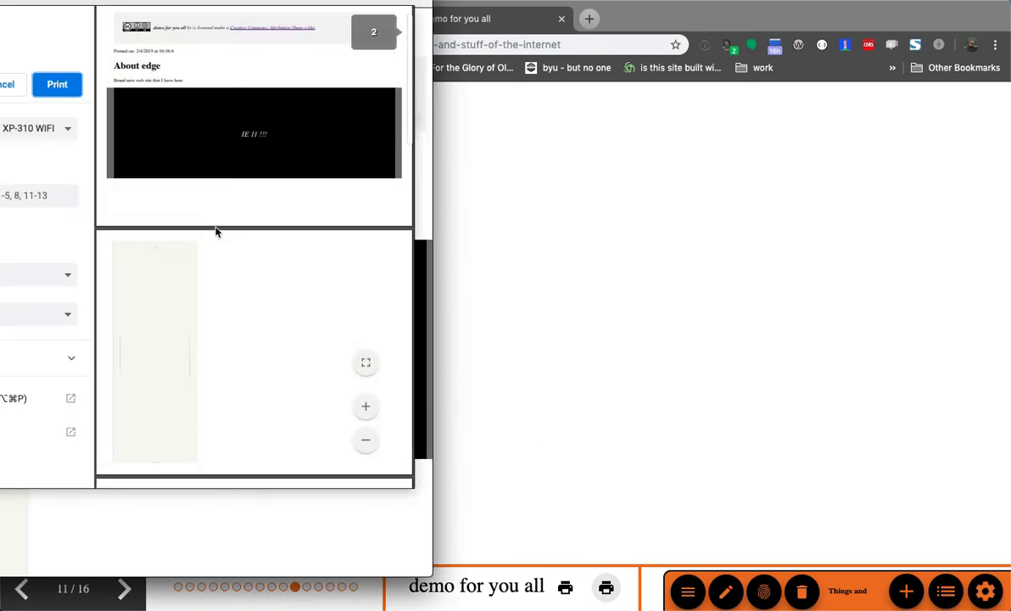
pyautogui.scroll(-15, 208, 244)
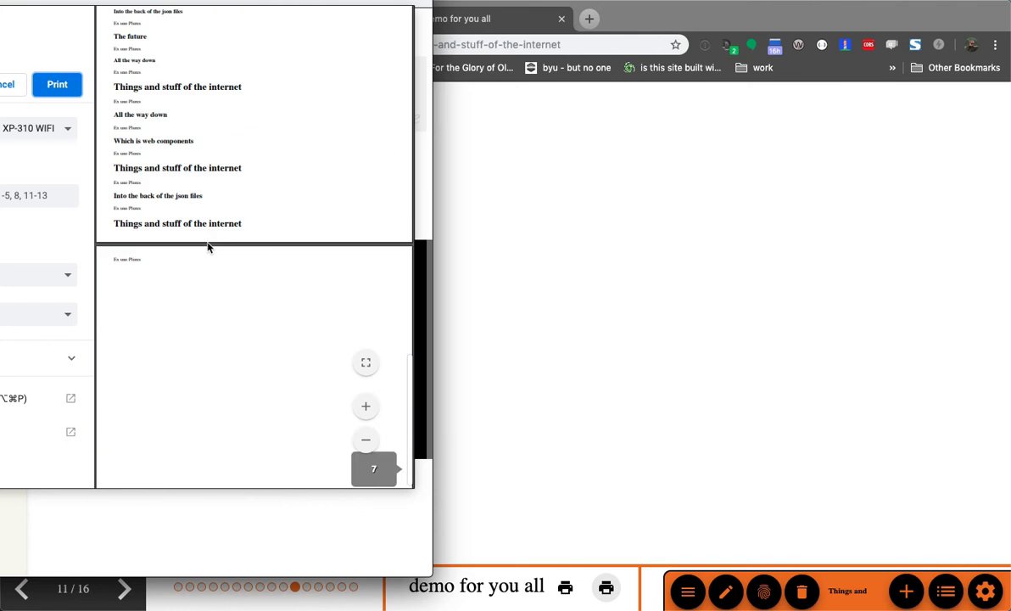
pyautogui.scroll(5, 208, 246)
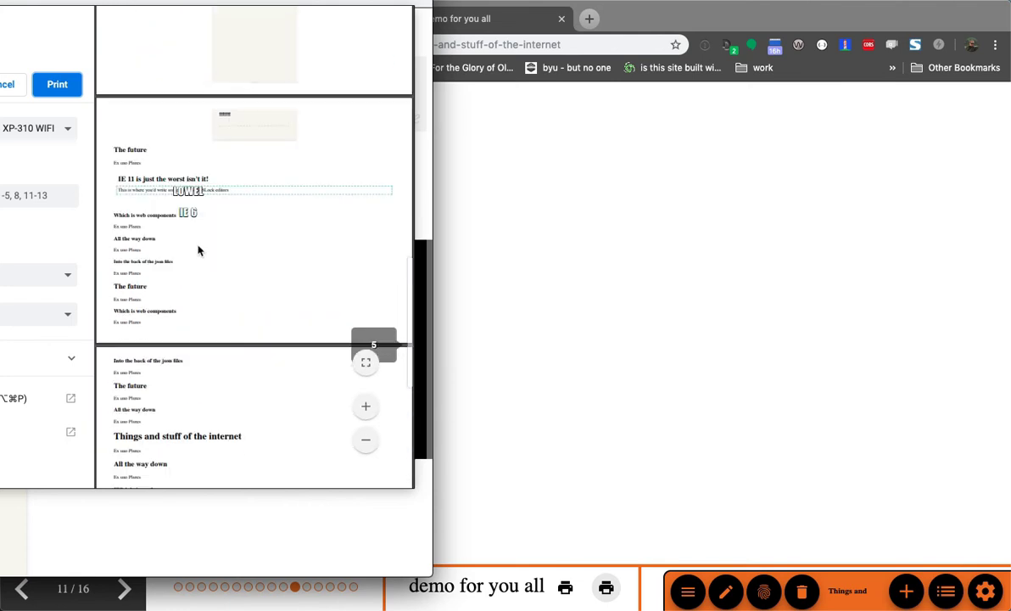
pyautogui.scroll(-1, 141, 418)
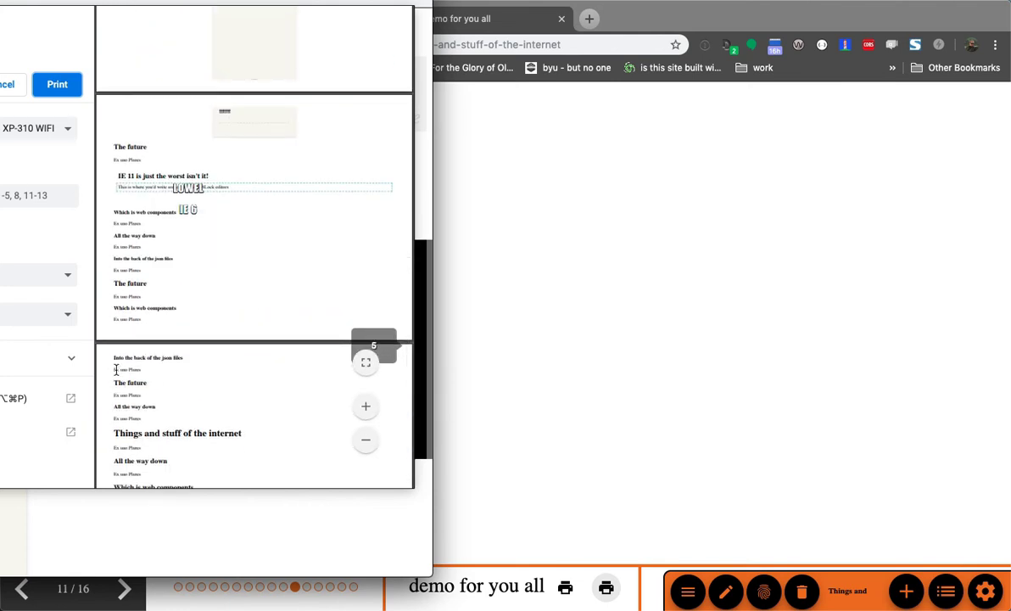
pyautogui.press('Escape')
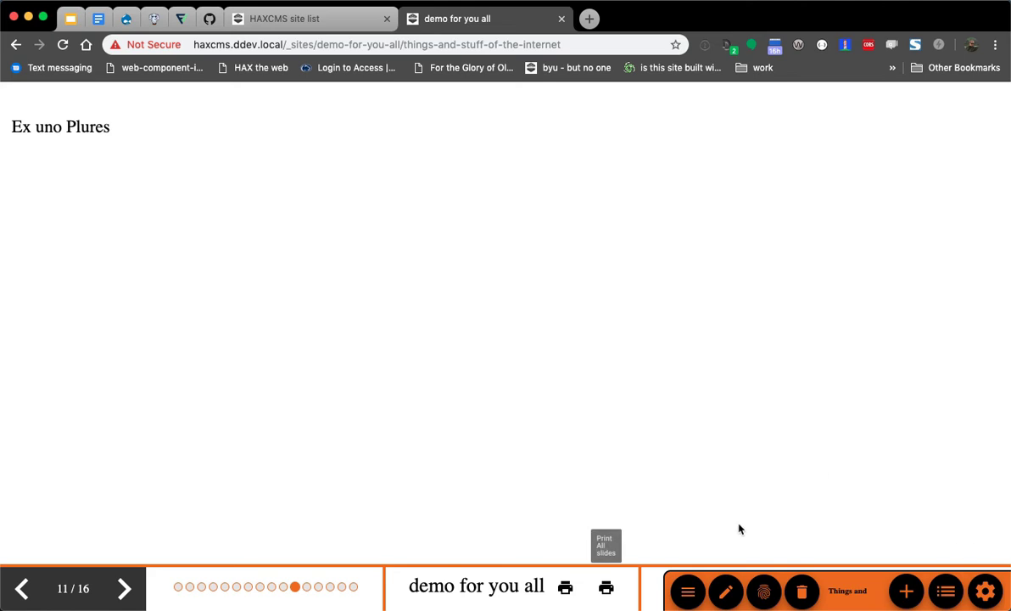
# - Create a new page titled "one page" with the location at-the-end
pyautogui.click(907, 592)
pyautogui.click(476, 336)
pyautogui.click(489, 376)
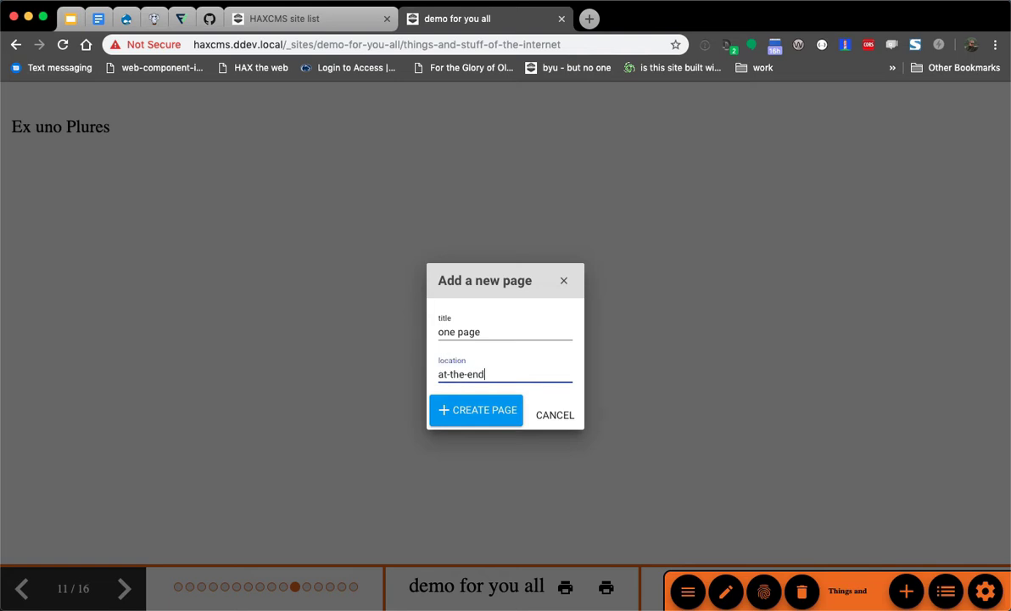
pyautogui.click(481, 415)
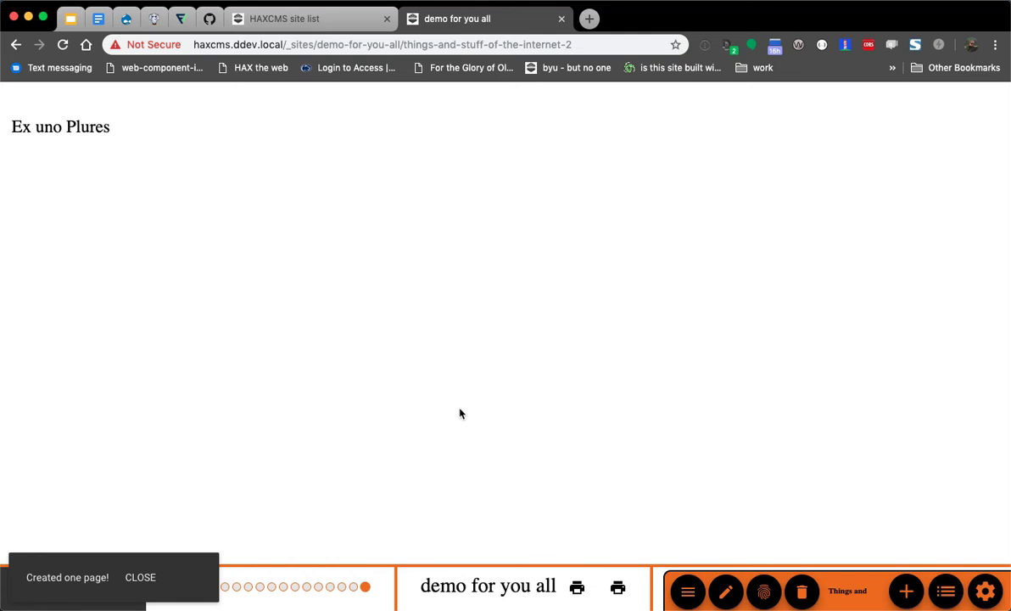
# - Place "one page" directly below "About edge" in the site outline, indent it as a child page, and save the outline
pyautogui.click(946, 593)
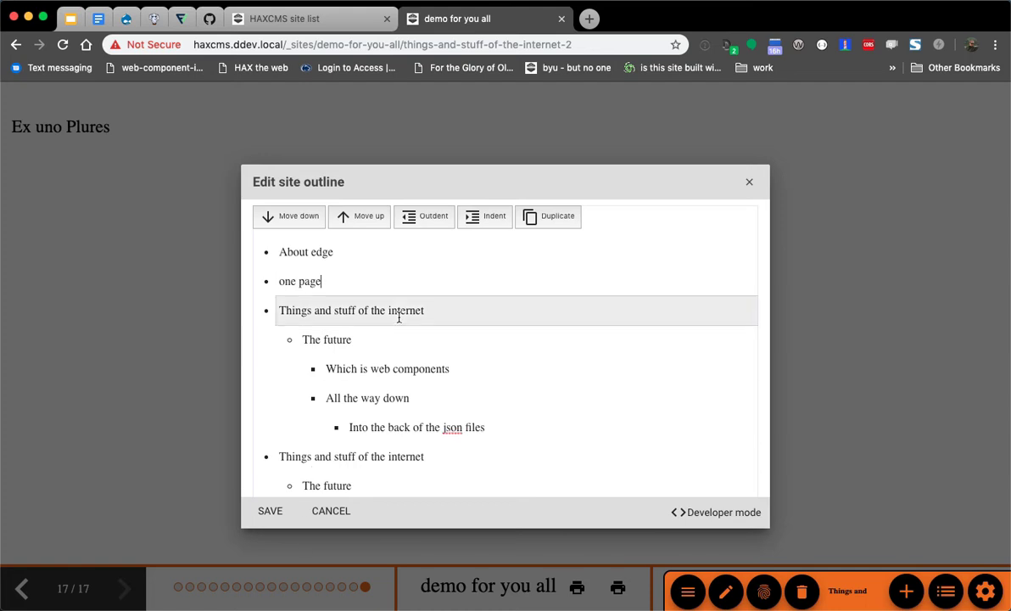
pyautogui.click(488, 225)
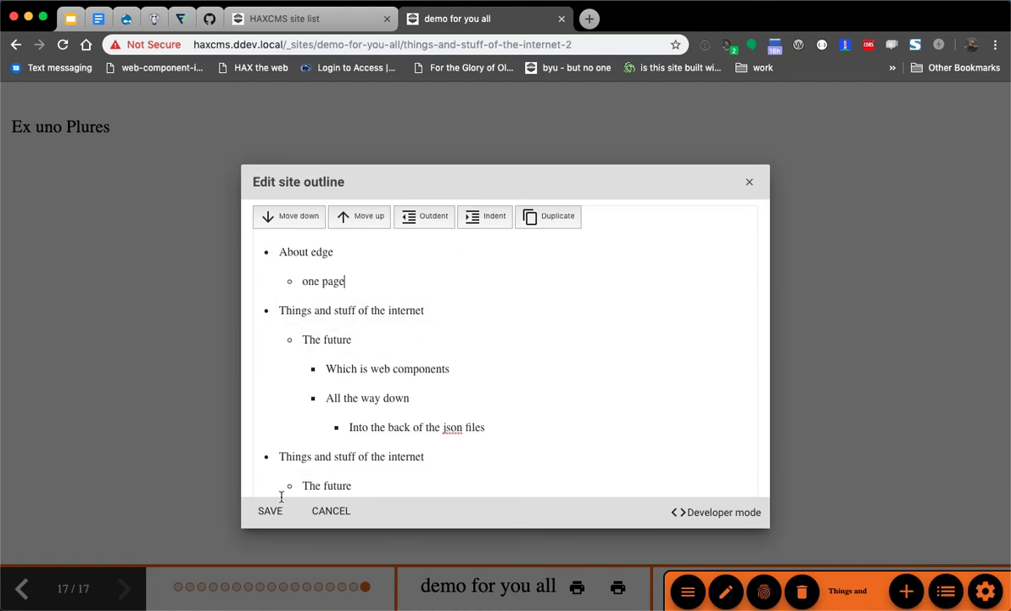
pyautogui.click(280, 513)
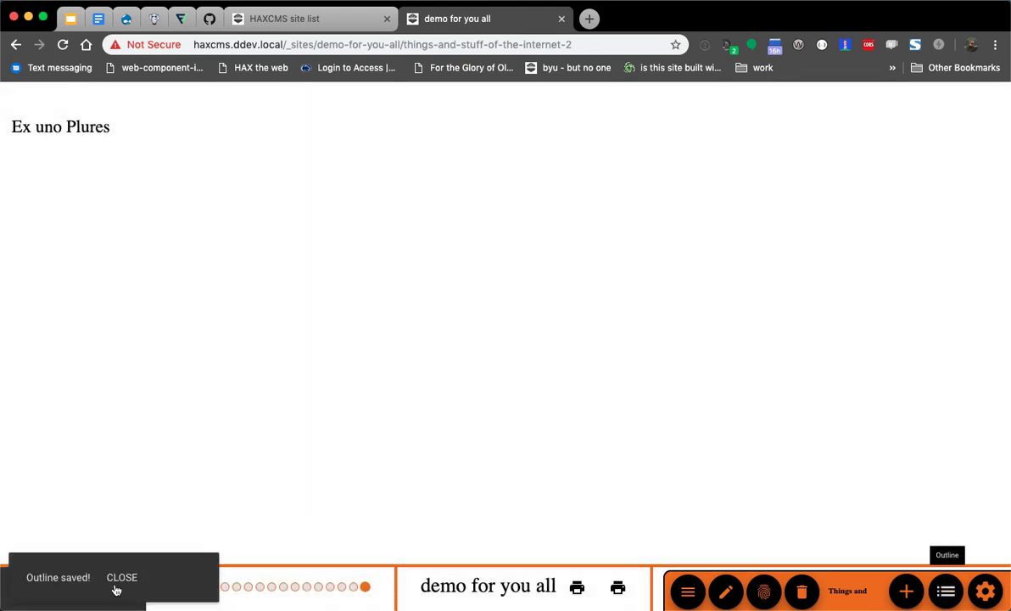
pyautogui.click(119, 578)
# - Switch between the first slides of the deck to check the new page's position, ending on the "About edge" slide
pyautogui.click(190, 587)
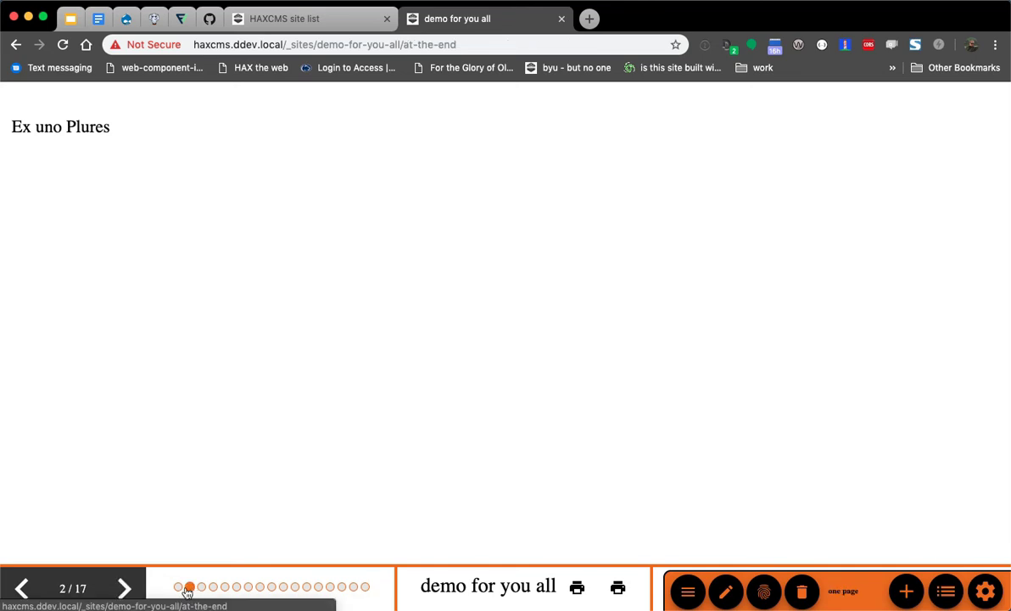
pyautogui.click(179, 587)
pyautogui.click(190, 587)
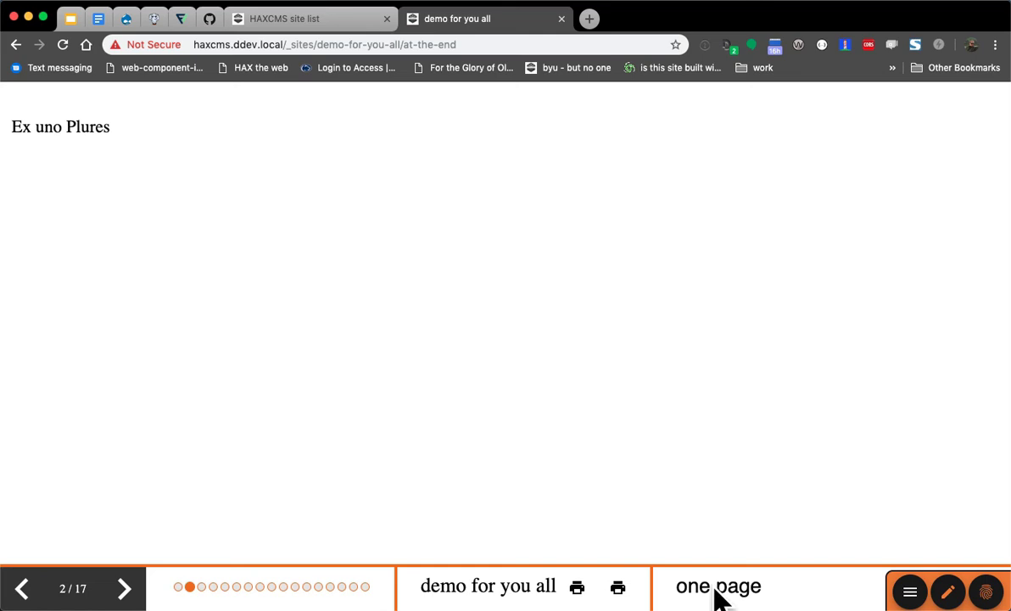
pyautogui.click(179, 587)
pyautogui.click(190, 588)
pyautogui.click(202, 589)
pyautogui.click(499, 591)
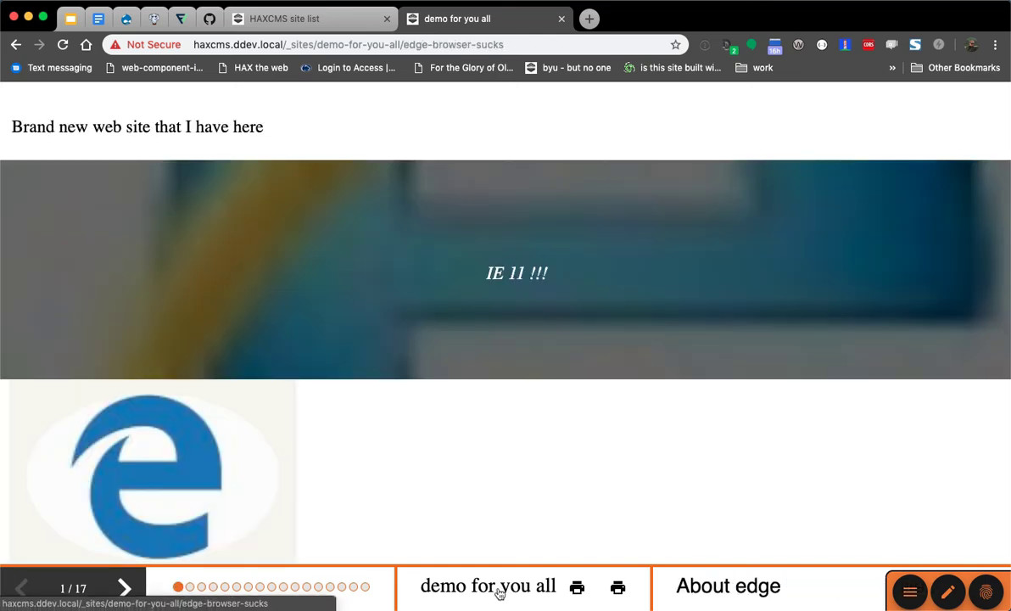
# - Open the site outline from the "About edge" slide, extend it with further pages, and save it
pyautogui.moveTo(891, 599)
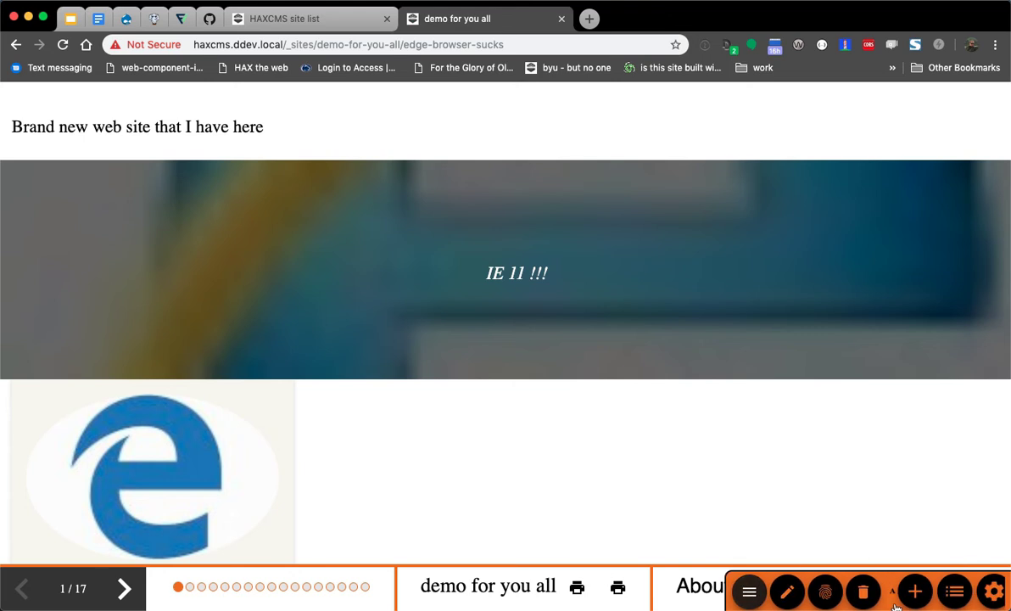
pyautogui.click(947, 593)
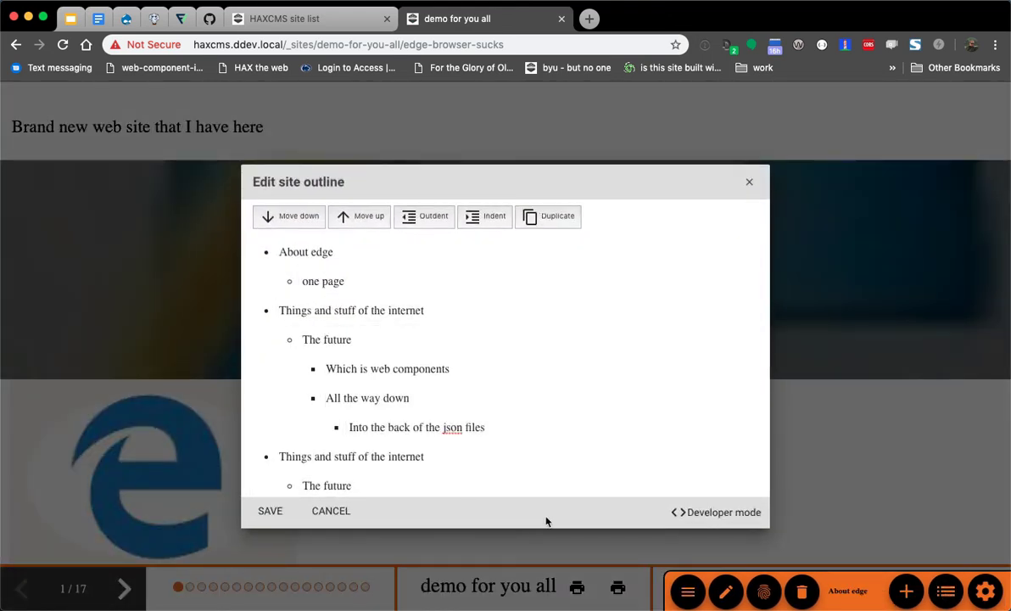
pyautogui.click(287, 512)
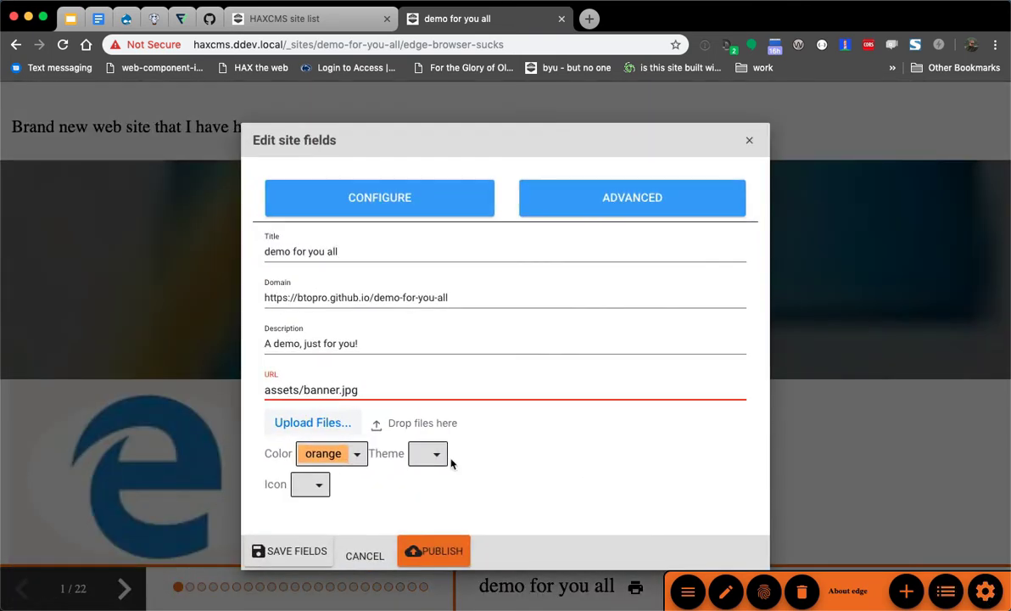
# - Change the site's theme to Custom theme, save the site fields, and dismiss the notification
pyautogui.click(429, 451)
pyautogui.scroll(-3, 458, 490)
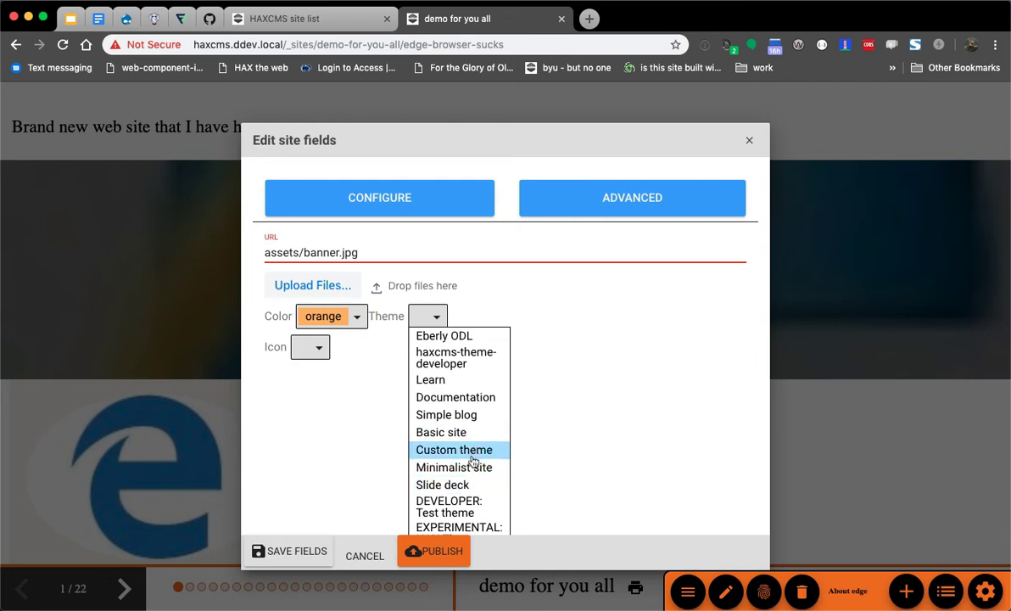
pyautogui.click(469, 456)
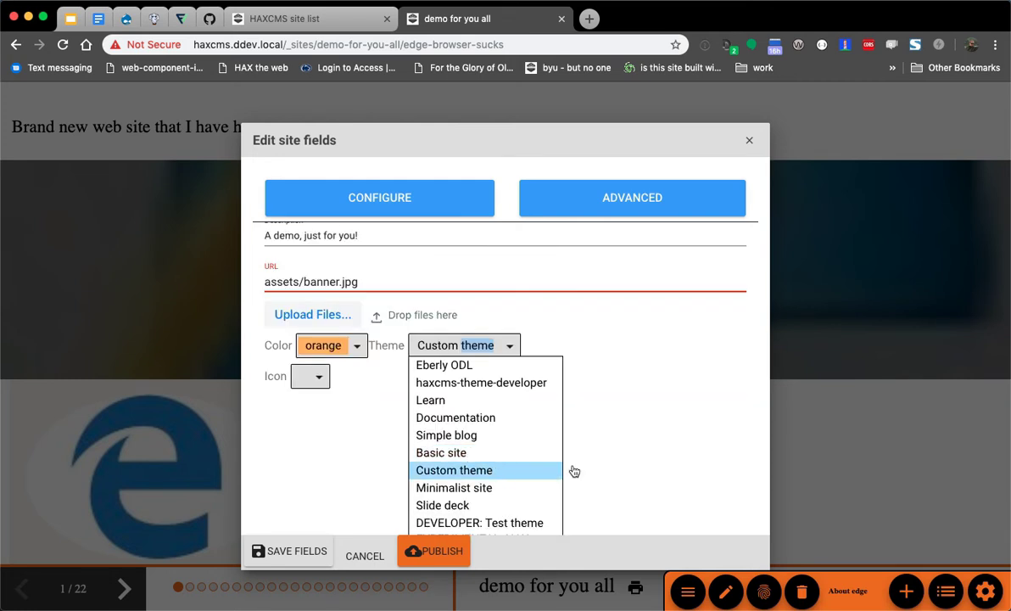
pyautogui.click(497, 469)
pyautogui.click(255, 556)
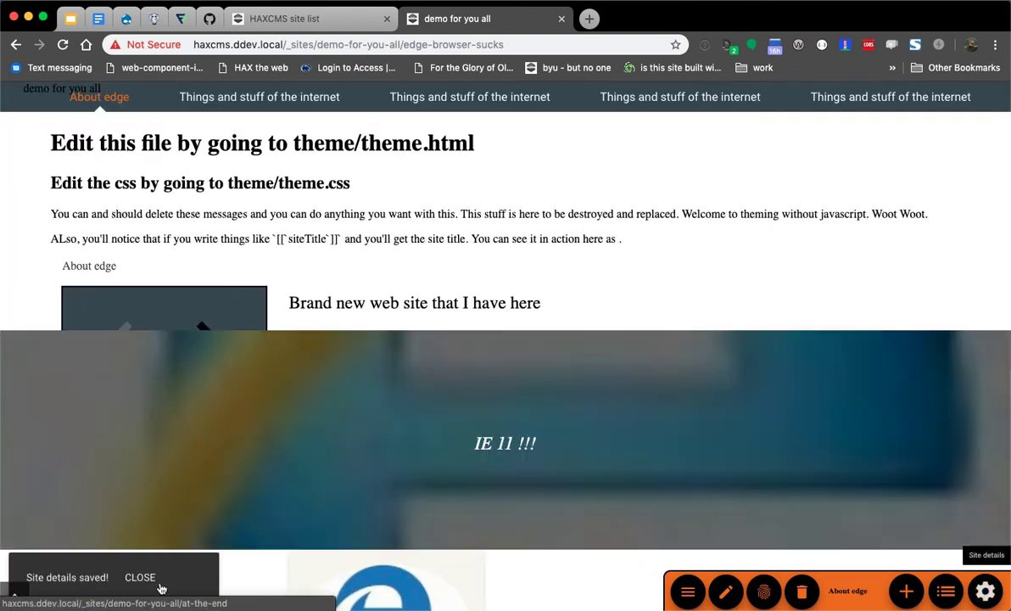
pyautogui.click(159, 586)
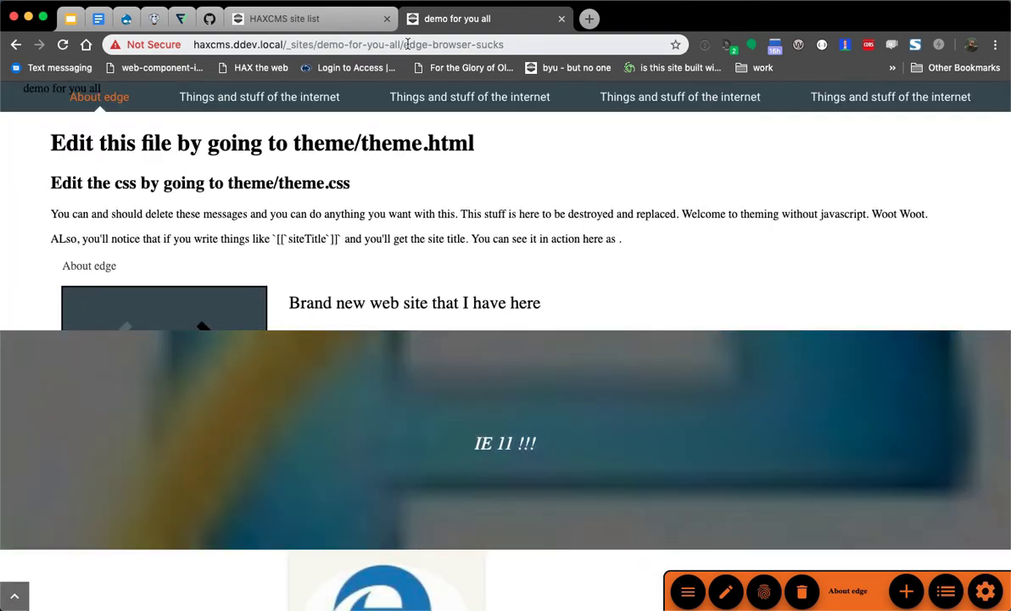
# - Switch to Finder and open the theme folder inside the demo-for-you-all site folder
pyautogui.moveTo(409, 44); pyautogui.dragTo(530, 47)
pyautogui.click(522, 45)
pyautogui.press('super+Tab')
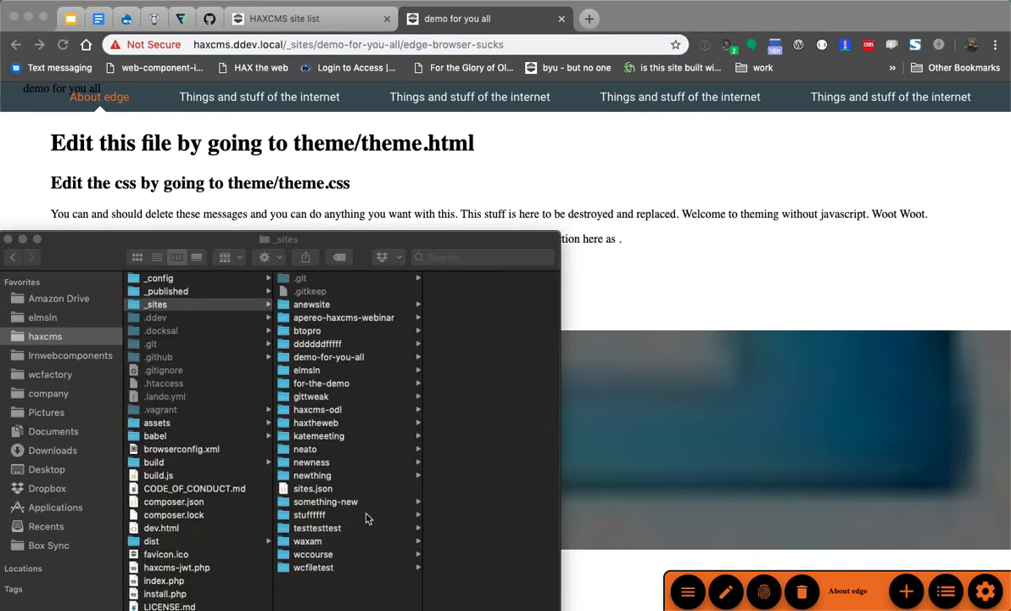
pyautogui.click(350, 360)
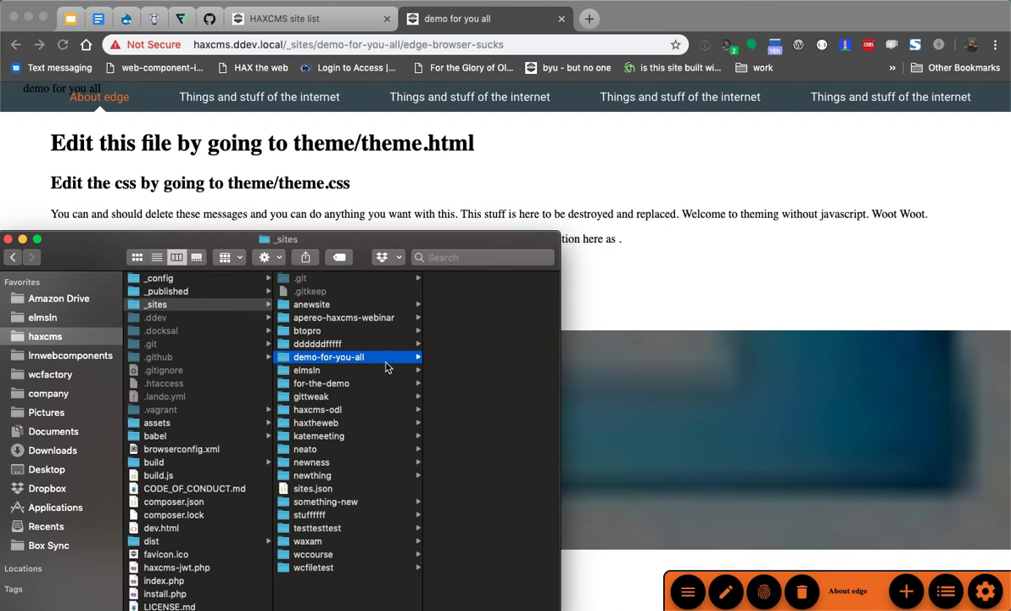
pyautogui.click(443, 607)
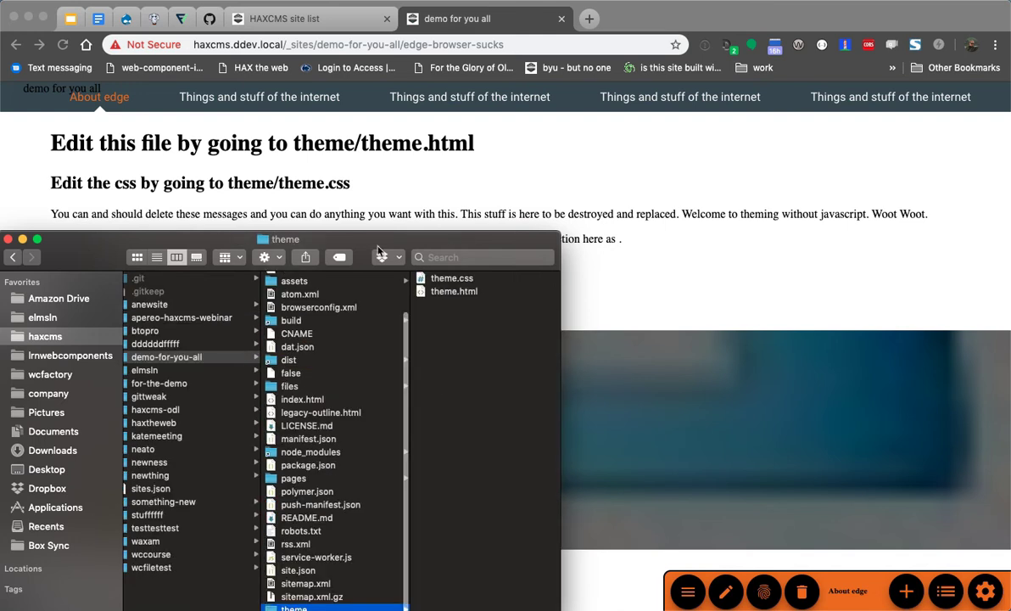
# - Open theme.html from the theme folder in the code editor and arrange the editor and folder windows
pyautogui.moveTo(484, 241); pyautogui.dragTo(473, 163)
pyautogui.click(439, 201)
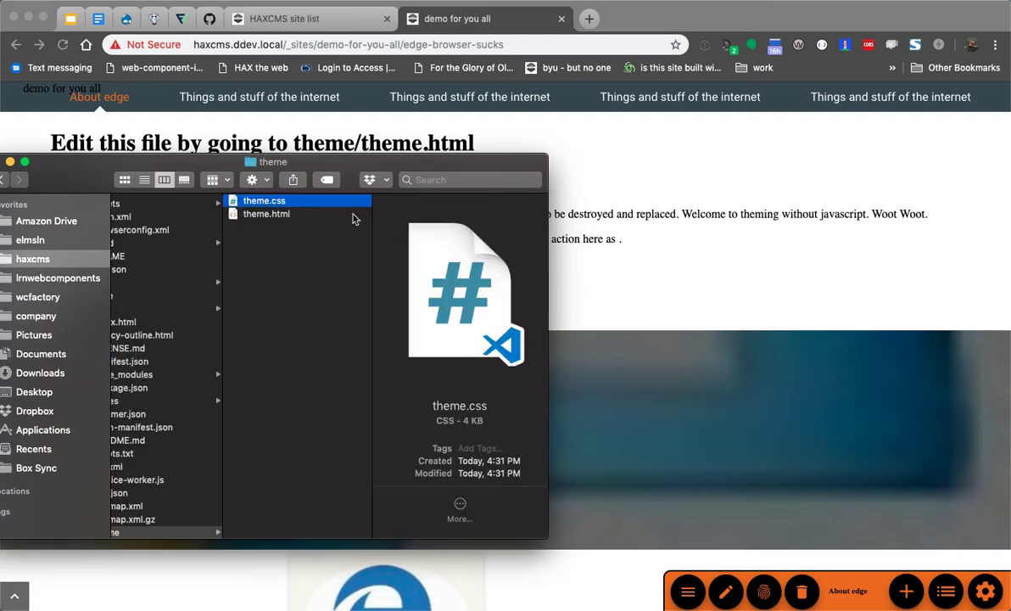
pyautogui.doubleClick(237, 215)
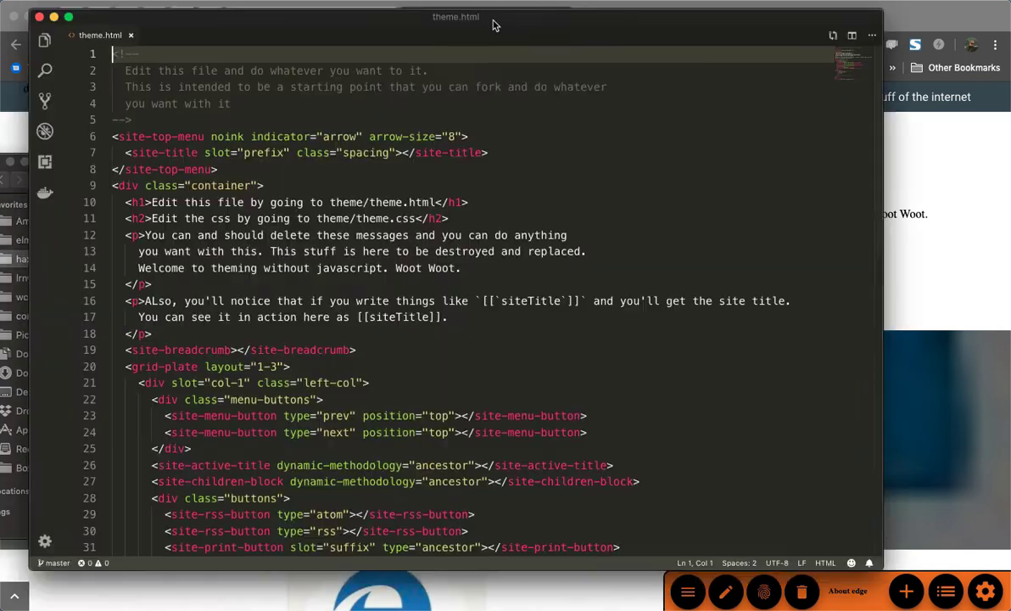
pyautogui.moveTo(495, 25); pyautogui.dragTo(597, 43)
pyautogui.click(83, 174)
pyautogui.moveTo(83, 174); pyautogui.dragTo(108, 228)
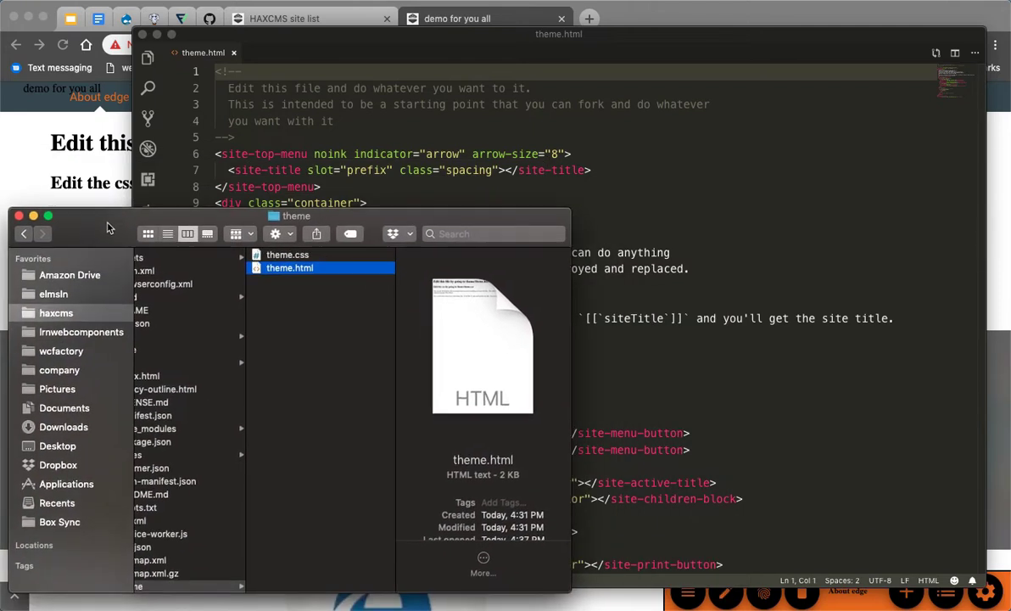
# - Delete the placeholder headings and both instruction paragraphs inside the container div of theme.html
pyautogui.click(459, 42)
pyautogui.click(459, 269)
pyautogui.click(290, 287)
pyautogui.click(296, 300)
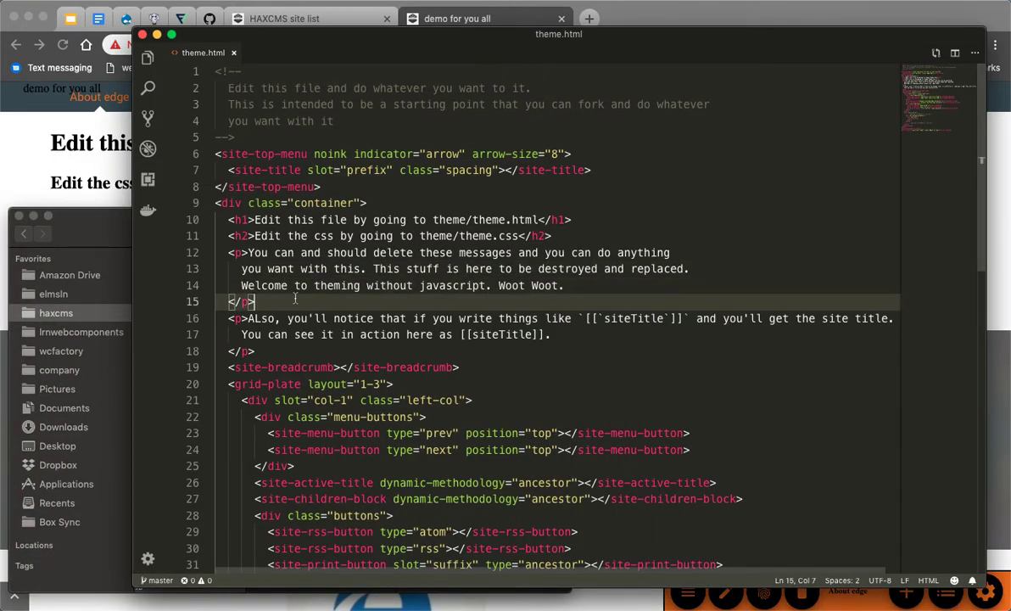
pyautogui.moveTo(282, 355); pyautogui.dragTo(427, 211)
pyautogui.press('BackSpace')
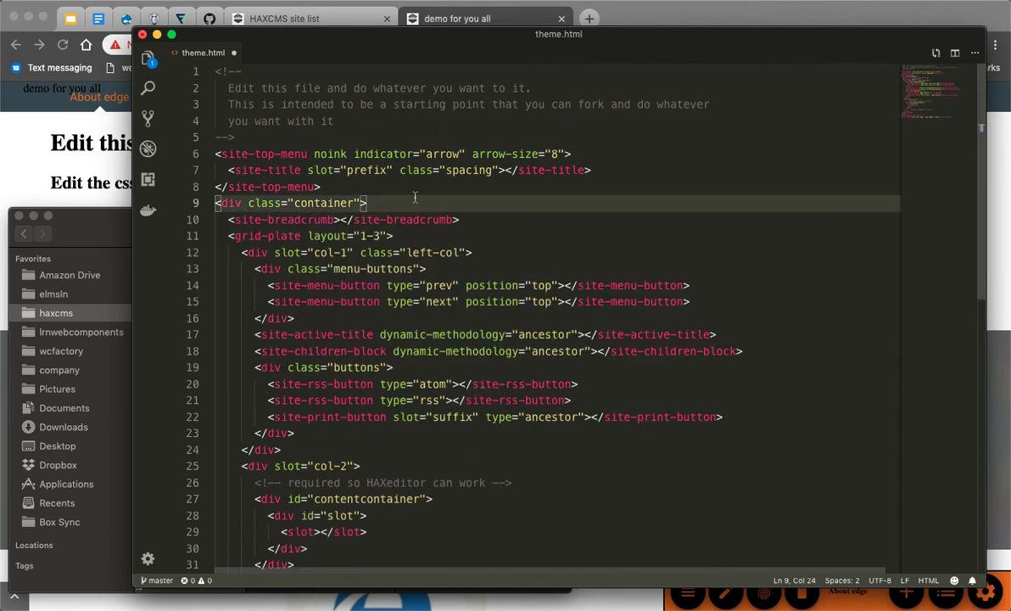
# - Duplicate the site-breadcrumb line inside the container div
pyautogui.tripleClick(376, 217)
pyautogui.press('super+c')
pyautogui.press('super+v')
pyautogui.press('super+v')
pyautogui.click(368, 200)
pyautogui.click(334, 170)
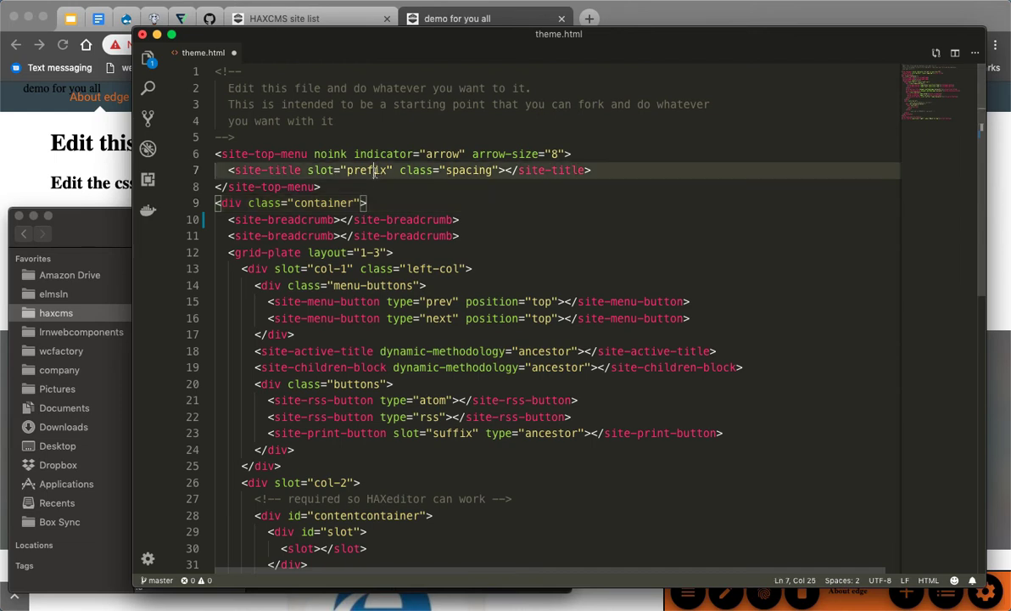
# - Replace the noink, indicator and arrow-size attributes of the site-top-menu tag with sticky
pyautogui.click(506, 154)
pyautogui.click(293, 155)
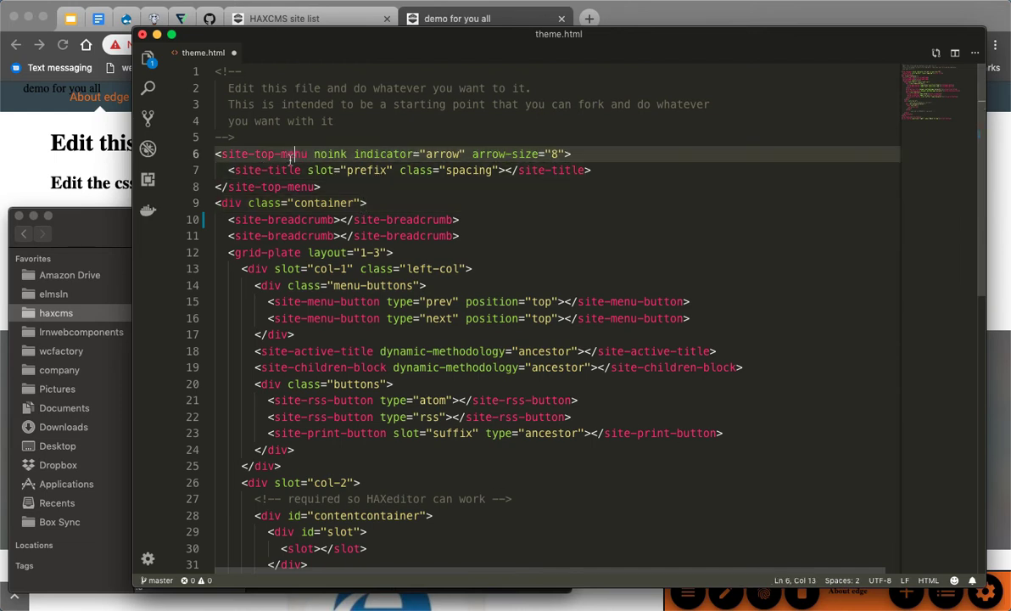
pyautogui.moveTo(466, 154); pyautogui.dragTo(348, 153)
pyautogui.press('BackSpace')
pyautogui.doubleClick(327, 155)
pyautogui.press('BackSpace')
pyautogui.press('BackSpace')
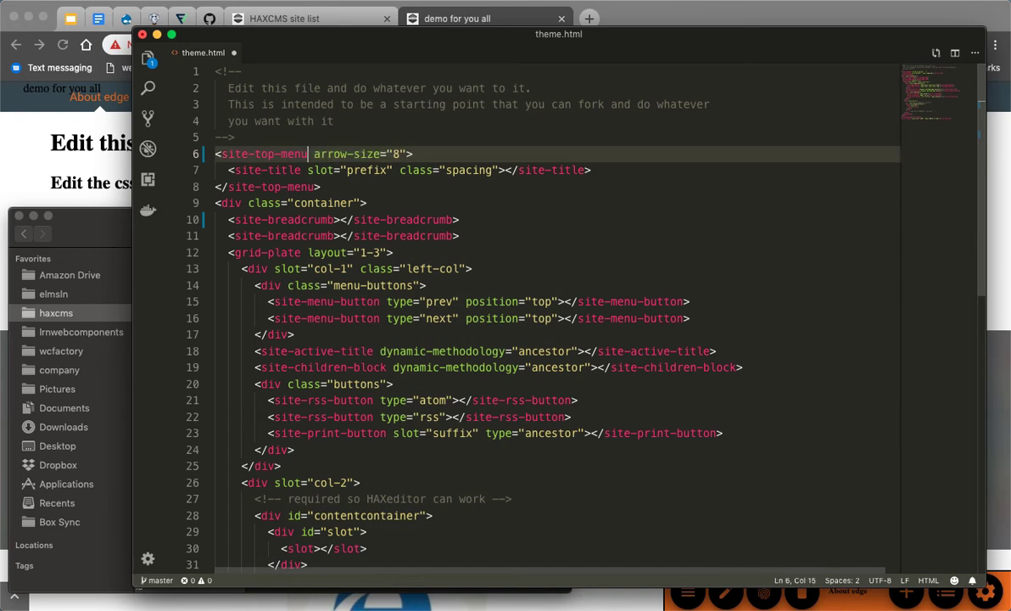
pyautogui.moveTo(405, 154); pyautogui.dragTo(312, 153)
pyautogui.press('BackSpace')
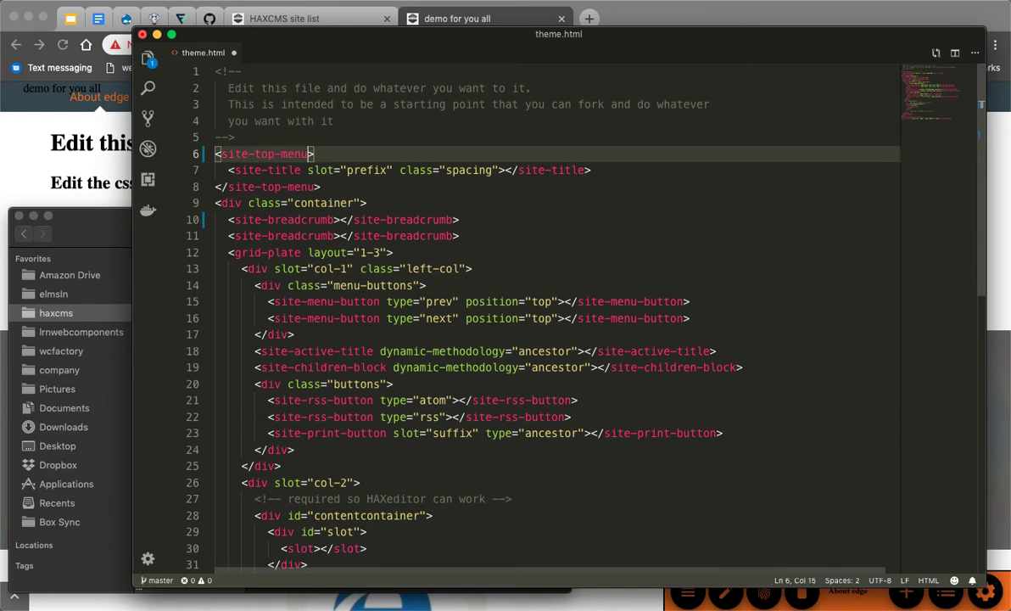
pyautogui.write('sticky')
pyautogui.click(407, 157)
# - Delete the site-title element from inside site-top-menu and save theme.html
pyautogui.click(53, 153)
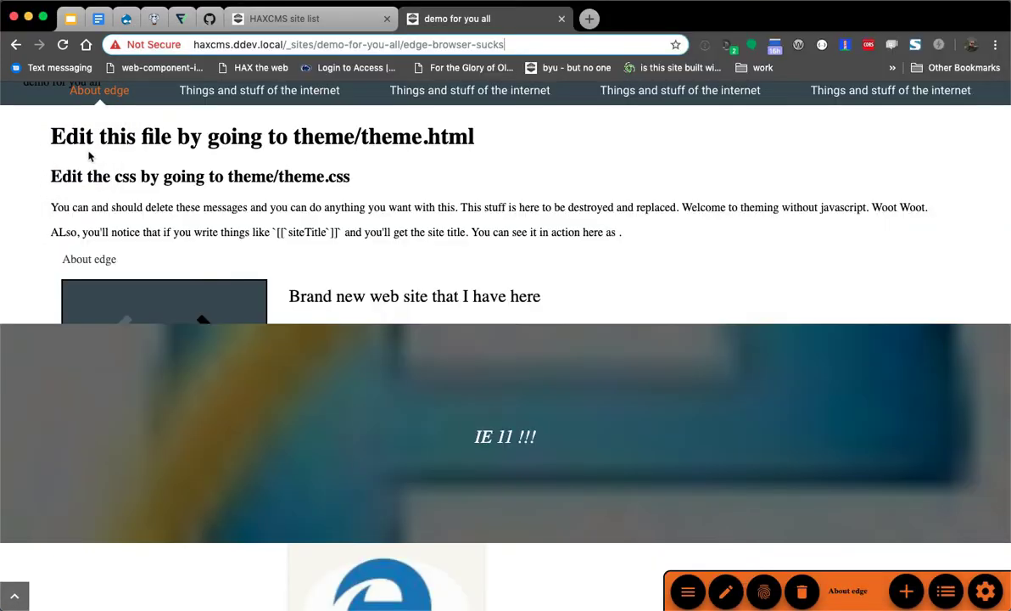
pyautogui.press('super+Tab')
pyautogui.moveTo(601, 169); pyautogui.dragTo(216, 170)
pyautogui.press('BackSpace')
pyautogui.press('BackSpace')
pyautogui.press('super+s')
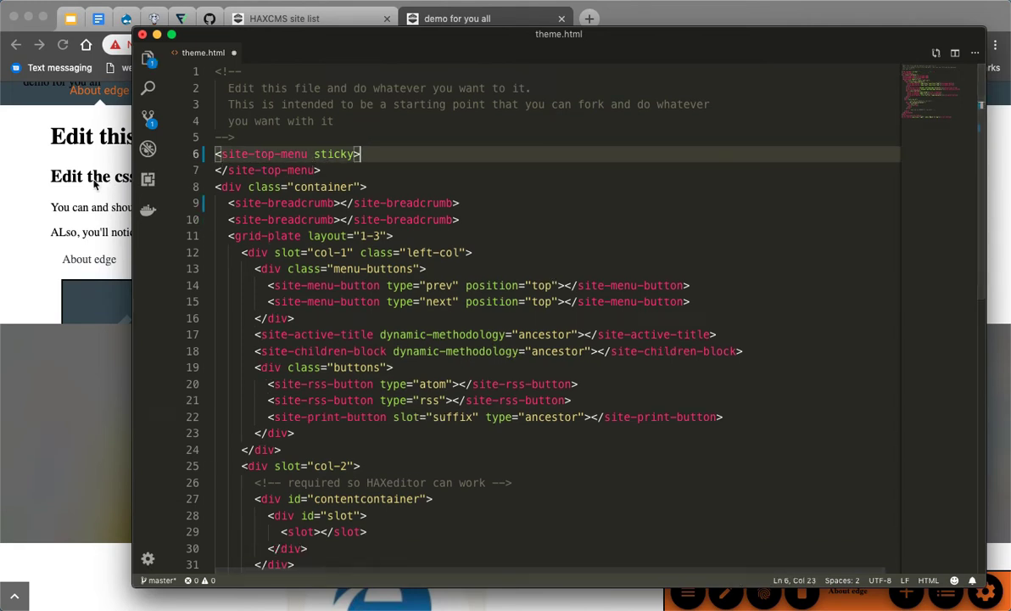
# - Reload the site in the browser and test its top menu links, next and previous buttons, and breadcrumb
pyautogui.click(49, 178)
pyautogui.press('super+r')
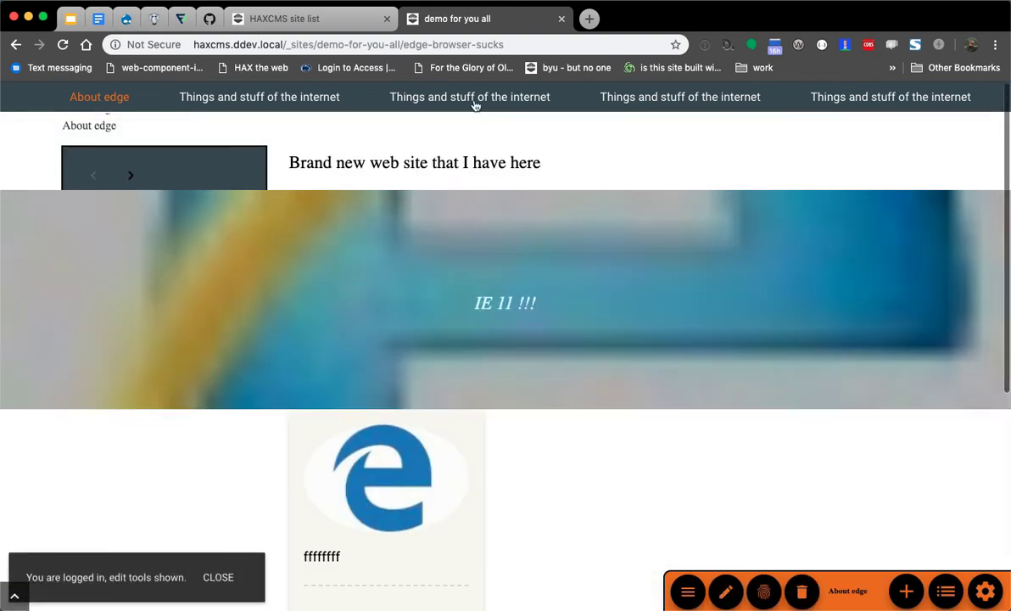
pyautogui.click(476, 104)
pyautogui.click(669, 98)
pyautogui.click(861, 105)
pyautogui.click(533, 107)
pyautogui.click(327, 105)
pyautogui.click(130, 179)
pyautogui.click(129, 178)
pyautogui.click(94, 178)
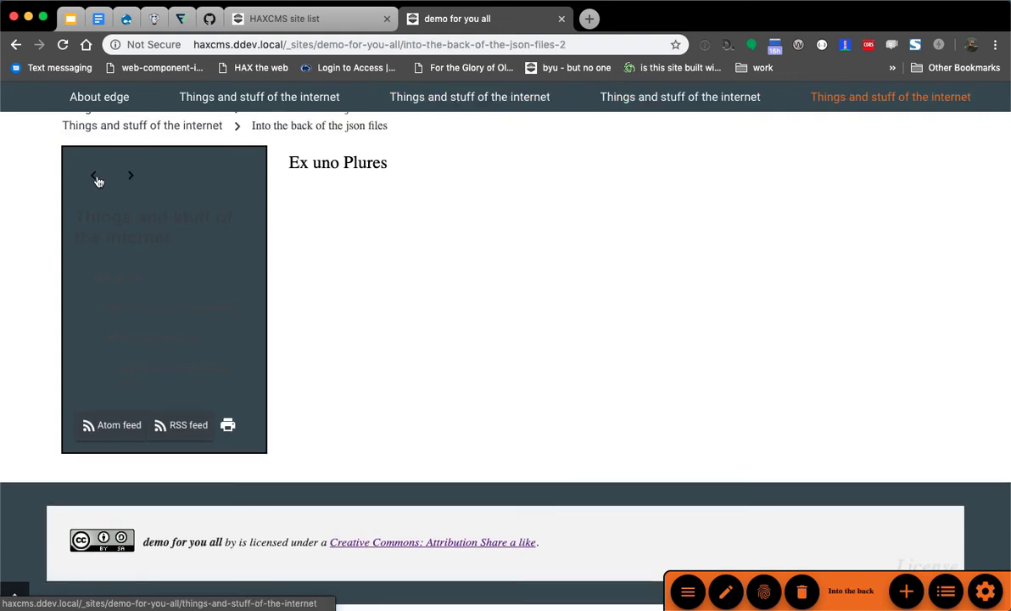
pyautogui.click(174, 127)
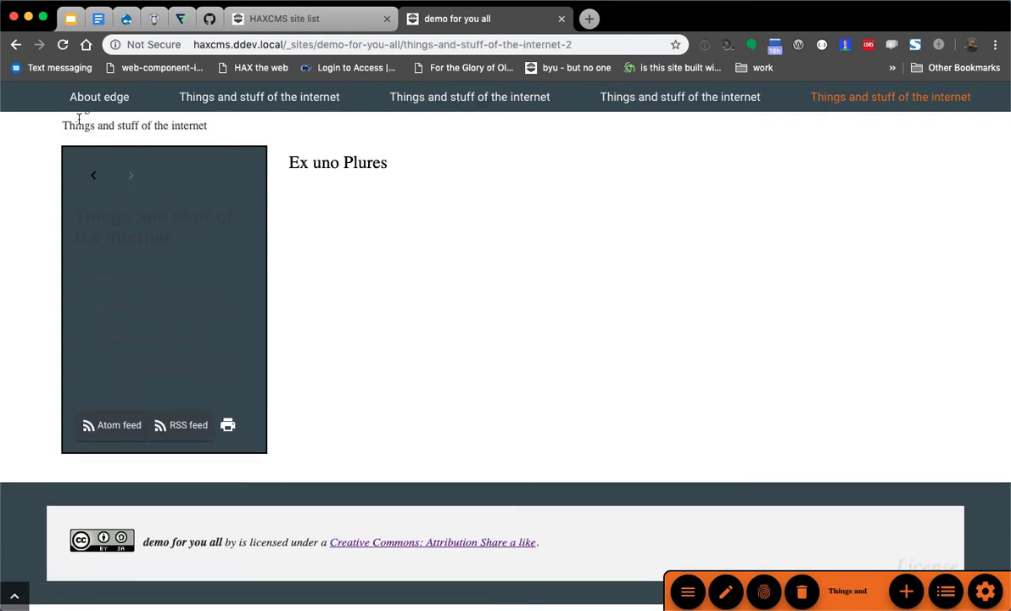
# - Remove the duplicate site-breadcrumb line and the whole site-top-menu element from theme.html, save, and reload the site
pyautogui.press('super+Tab')
pyautogui.click(379, 188)
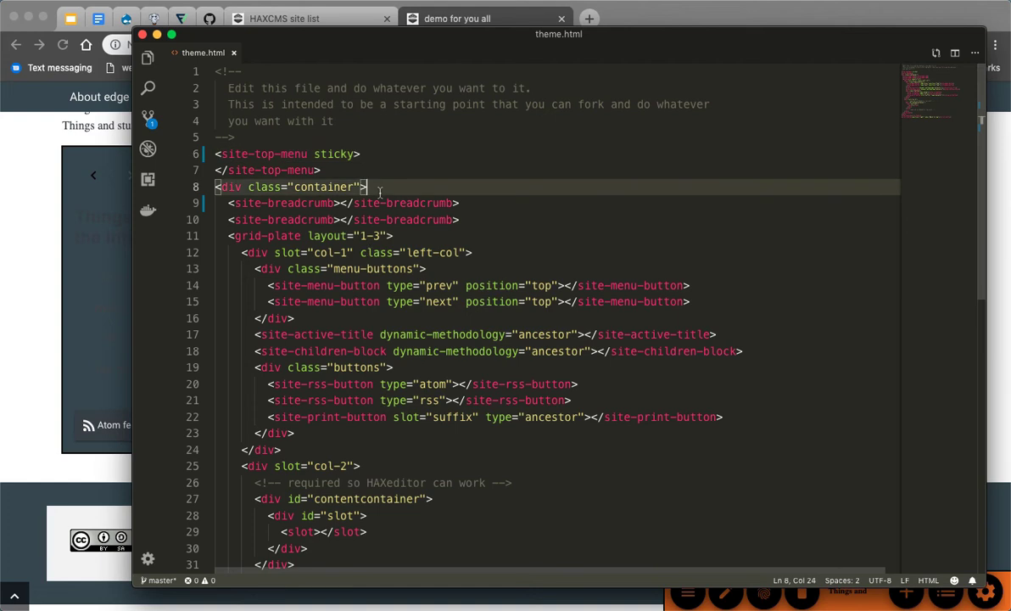
pyautogui.tripleClick(434, 219)
pyautogui.press('BackSpace')
pyautogui.doubleClick(343, 154)
pyautogui.moveTo(343, 168); pyautogui.dragTo(207, 160)
pyautogui.press('BackSpace')
pyautogui.press('BackSpace')
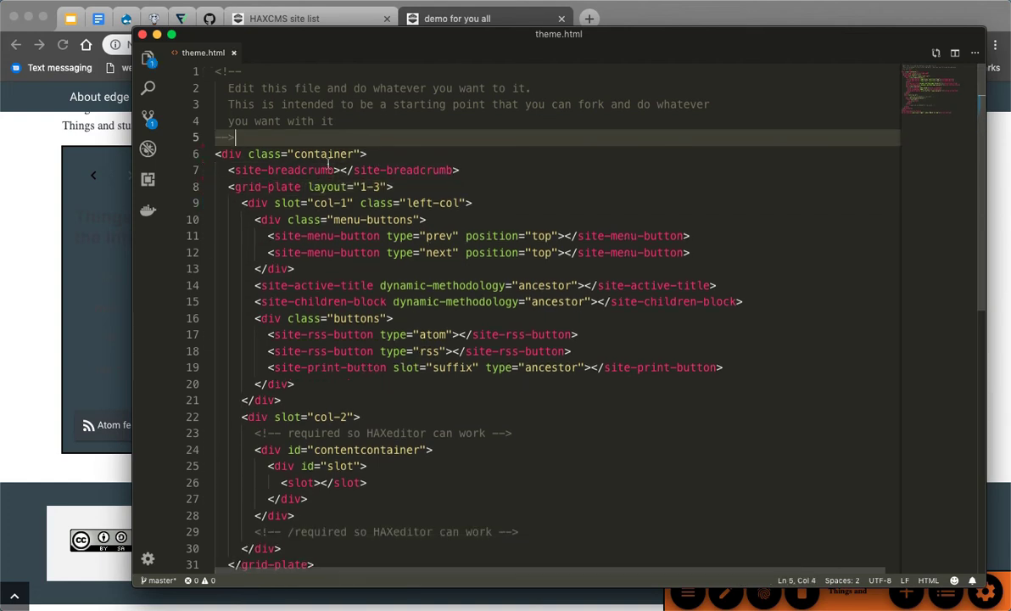
pyautogui.press('super+Tab')
pyautogui.press('super+r')
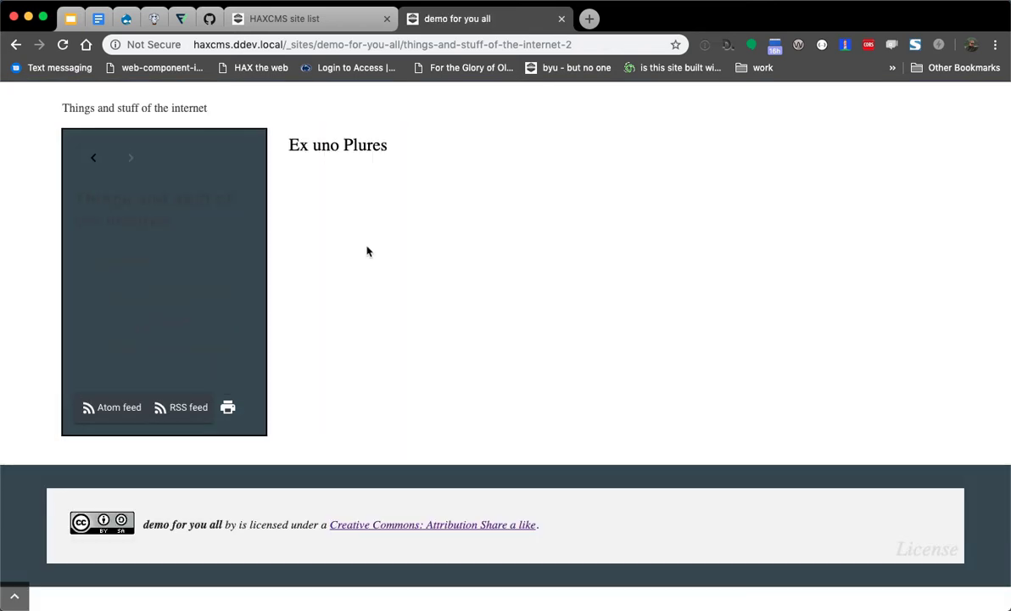
# - Delete the license footer markup between the container div and the scroll-button, save, and reload the site
pyautogui.press('super+Tab')
pyautogui.scroll(-5, 348, 310)
pyautogui.scroll(1, 327, 352)
pyautogui.click(326, 263)
pyautogui.press('BackSpace')
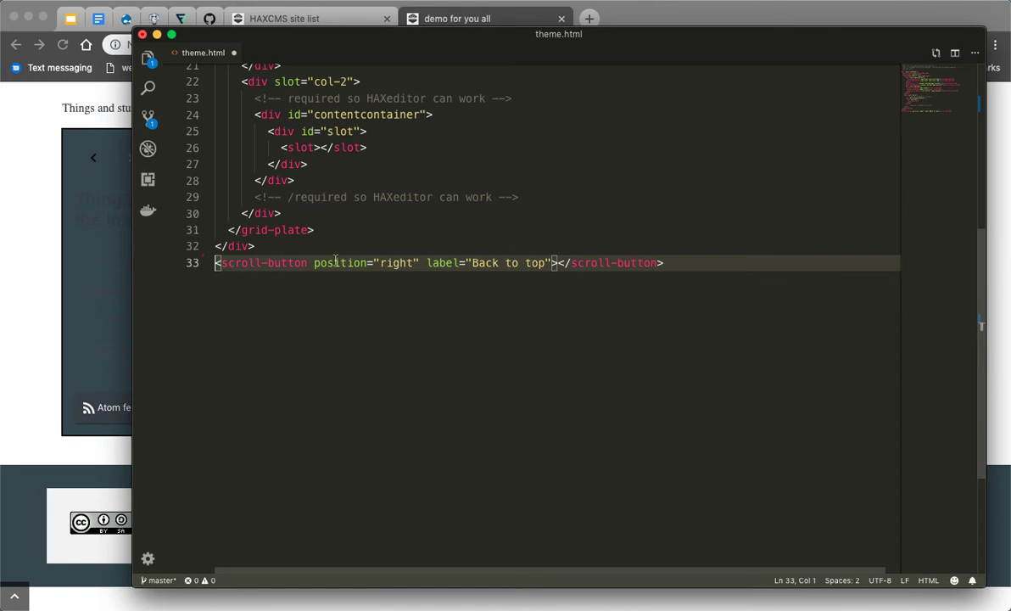
pyautogui.press('super+Tab')
pyautogui.press('super+r')
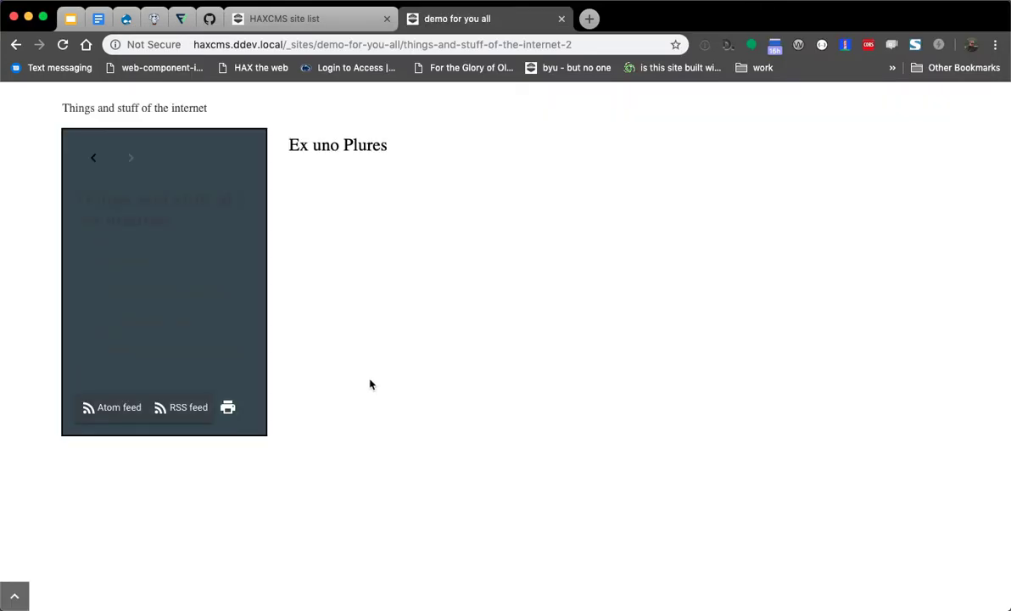
# - Delete the scroll-button element at the end of theme.html, save, and reload the site
pyautogui.press('super+Tab')
pyautogui.tripleClick(367, 265)
pyautogui.press('BackSpace')
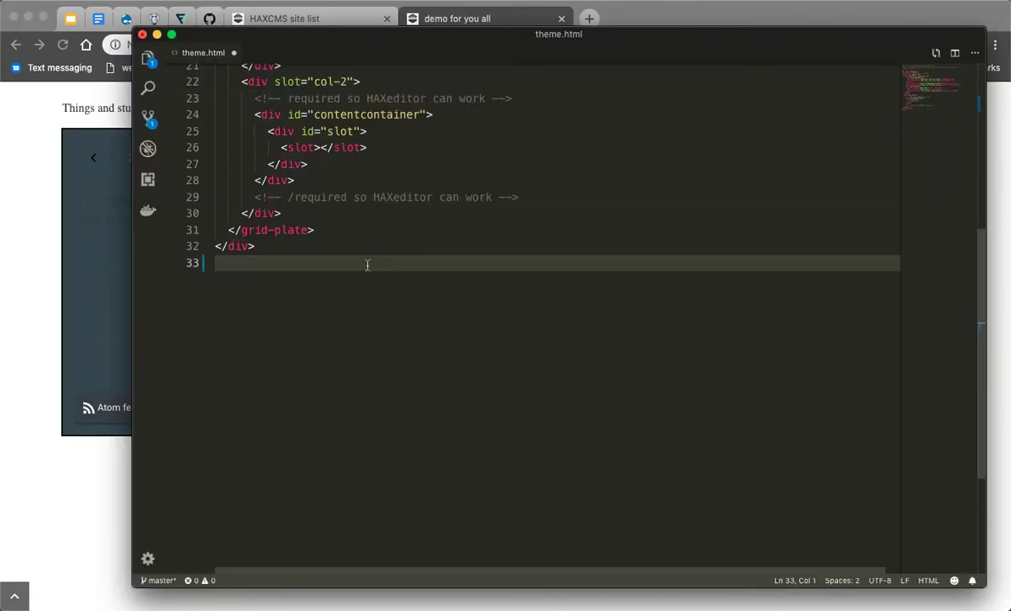
pyautogui.press('super+Tab')
pyautogui.press('super+r')
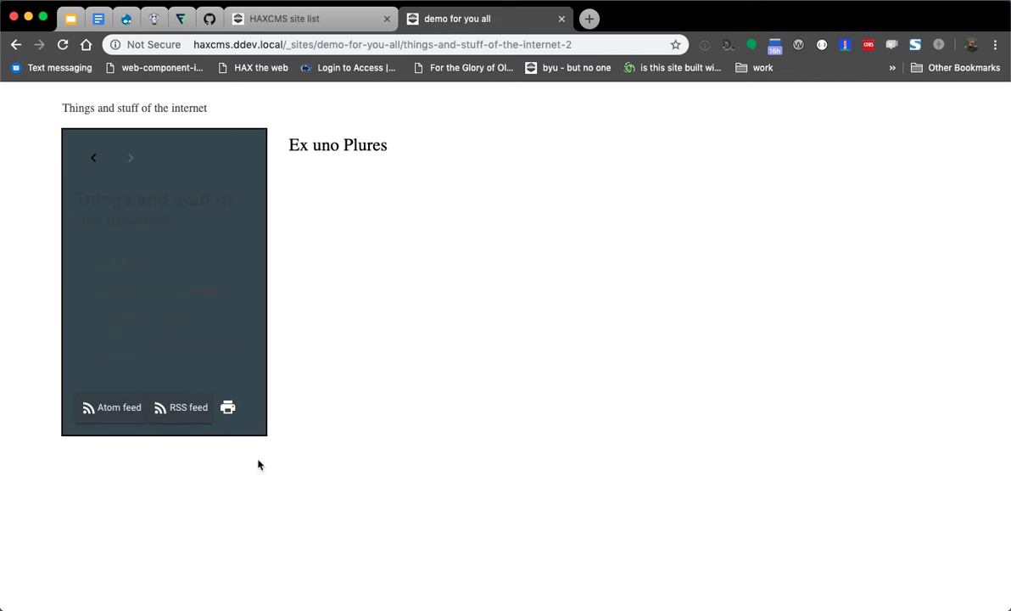
# - Test the site's previous and next buttons, and examine the left column's button markup in theme.html
pyautogui.click(94, 160)
pyautogui.click(93, 162)
pyautogui.click(127, 158)
pyautogui.press('super+Tab')
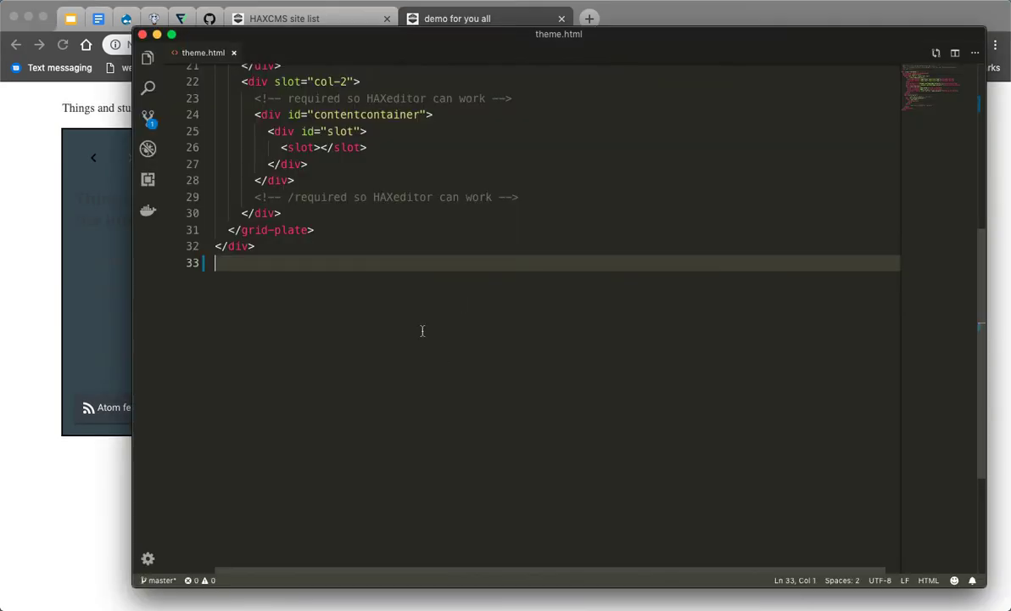
pyautogui.scroll(4, 349, 322)
pyautogui.click(388, 408)
pyautogui.moveTo(256, 359); pyautogui.dragTo(403, 410)
pyautogui.click(409, 411)
pyautogui.scroll(3, 451, 391)
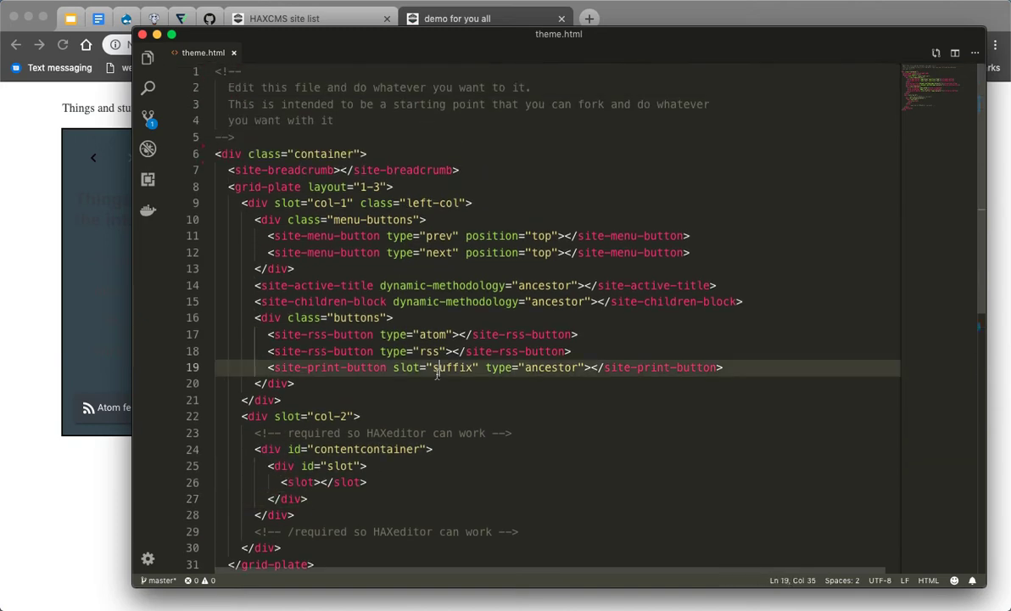
pyautogui.click(527, 205)
pyautogui.press('super+Tab')
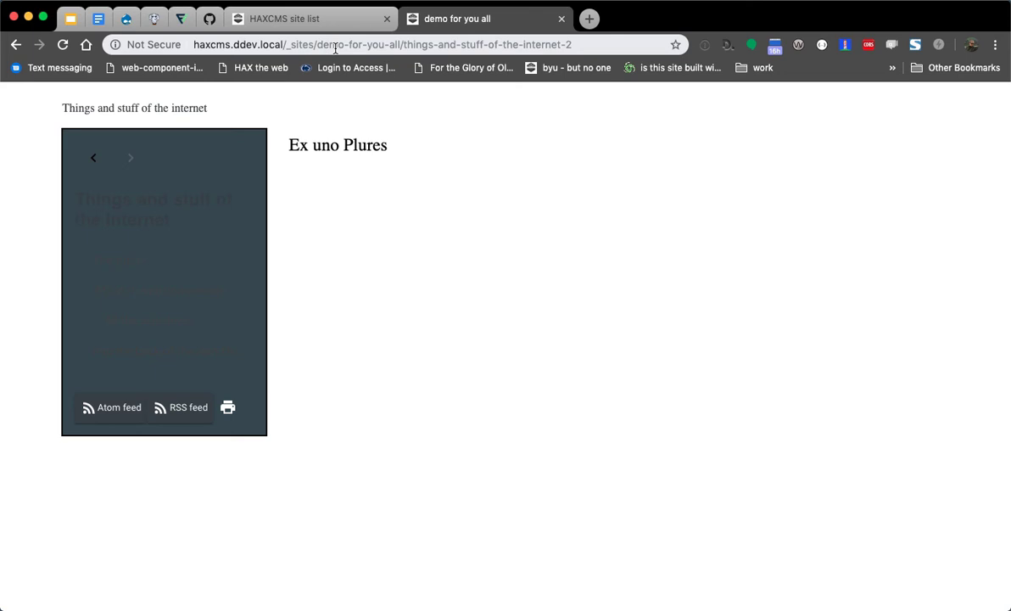
# - Load the demo-for-you-all site's root address, reload it, and look over the home page content
pyautogui.moveTo(403, 45); pyautogui.dragTo(572, 45)
pyautogui.press('BackSpace')
pyautogui.press('Return')
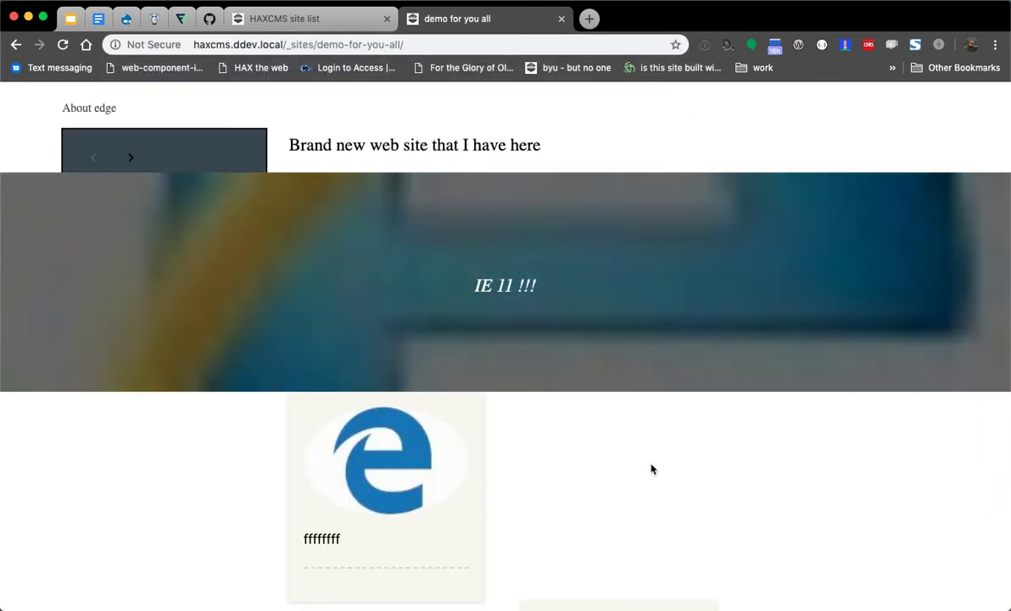
pyautogui.press('super+r')
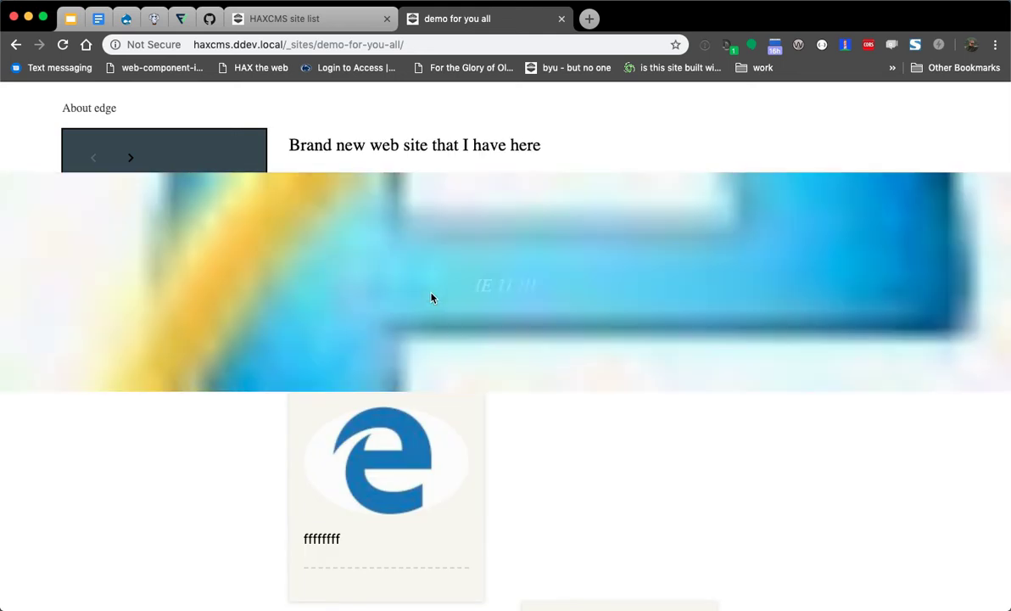
pyautogui.scroll(-5, 217, 303)
pyautogui.scroll(5, 390, 304)
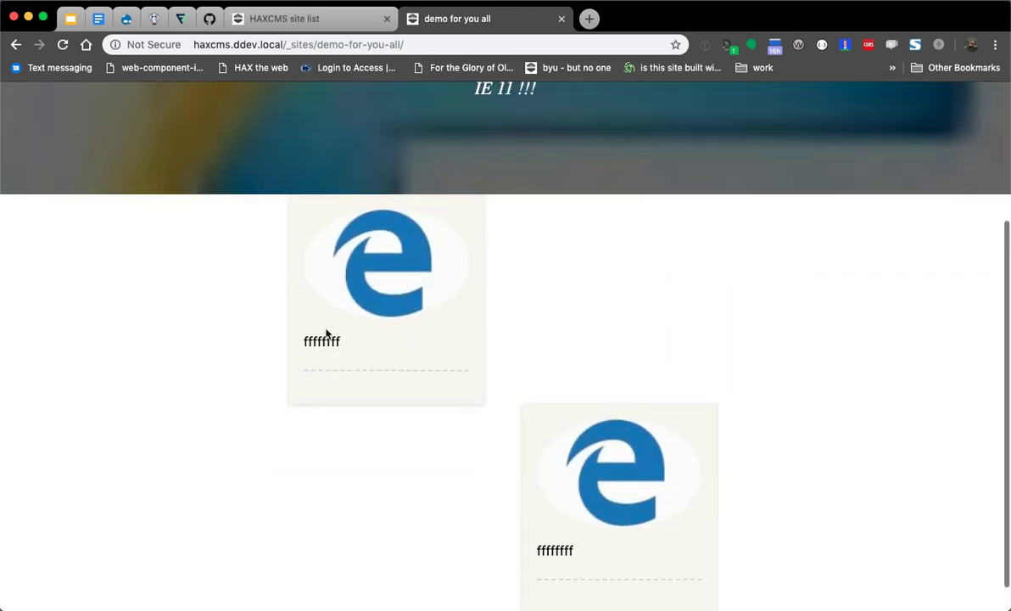
# - Browse the site's pages with the next and previous buttons and the side menu links to check the navigation
pyautogui.click(133, 158)
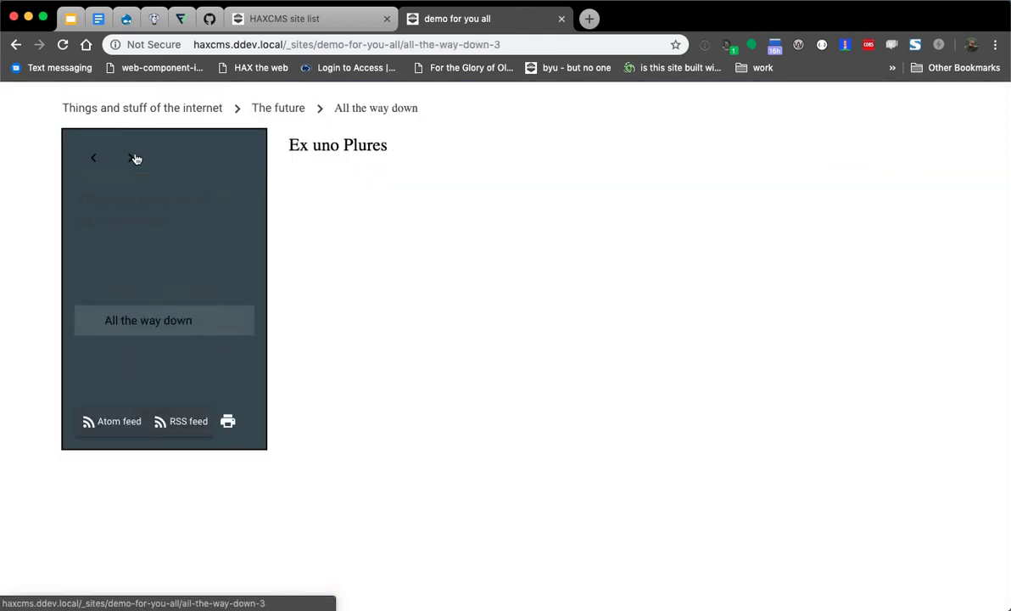
pyautogui.click(134, 158)
pyautogui.click(134, 158)
pyautogui.click(134, 157)
pyautogui.click(133, 158)
pyautogui.click(98, 161)
pyautogui.click(98, 161)
pyautogui.click(99, 162)
pyautogui.click(98, 159)
pyautogui.click(100, 162)
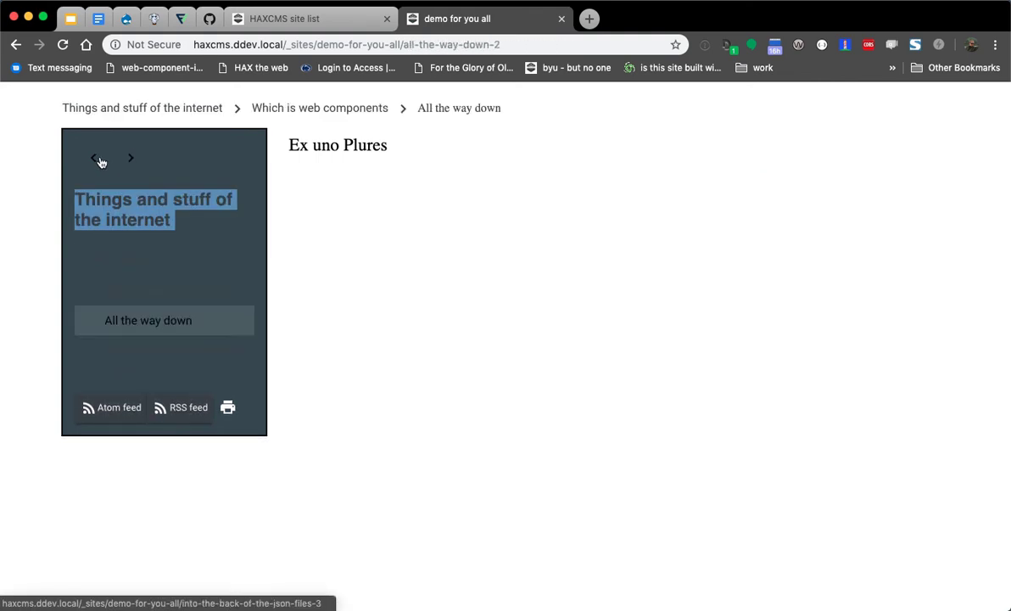
pyautogui.click(131, 301)
pyautogui.click(144, 265)
pyautogui.click(149, 325)
pyautogui.click(161, 353)
# - Delete the prev site-menu-button line from the menu-buttons div in theme.html
pyautogui.press('super+Tab')
pyautogui.click(314, 255)
pyautogui.click(453, 237)
pyautogui.scroll(-1, 401, 273)
pyautogui.click(545, 238)
pyautogui.moveTo(361, 223); pyautogui.dragTo(354, 222)
pyautogui.tripleClick(346, 205)
pyautogui.press('BackSpace')
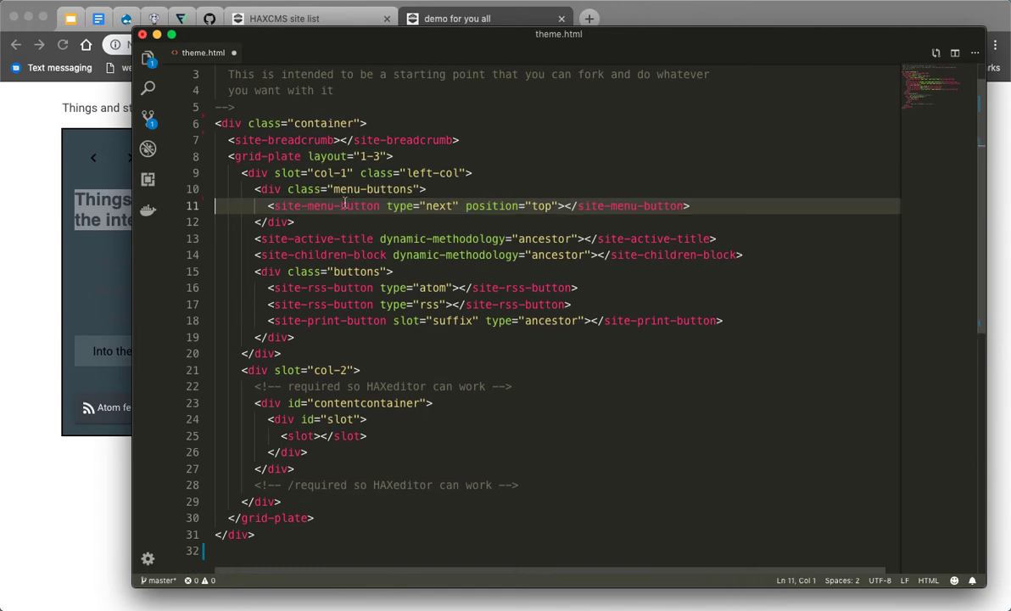
# - Reload the site and page forward with the next button to check the edited navigation
pyautogui.click(123, 244)
pyautogui.press('super+r')
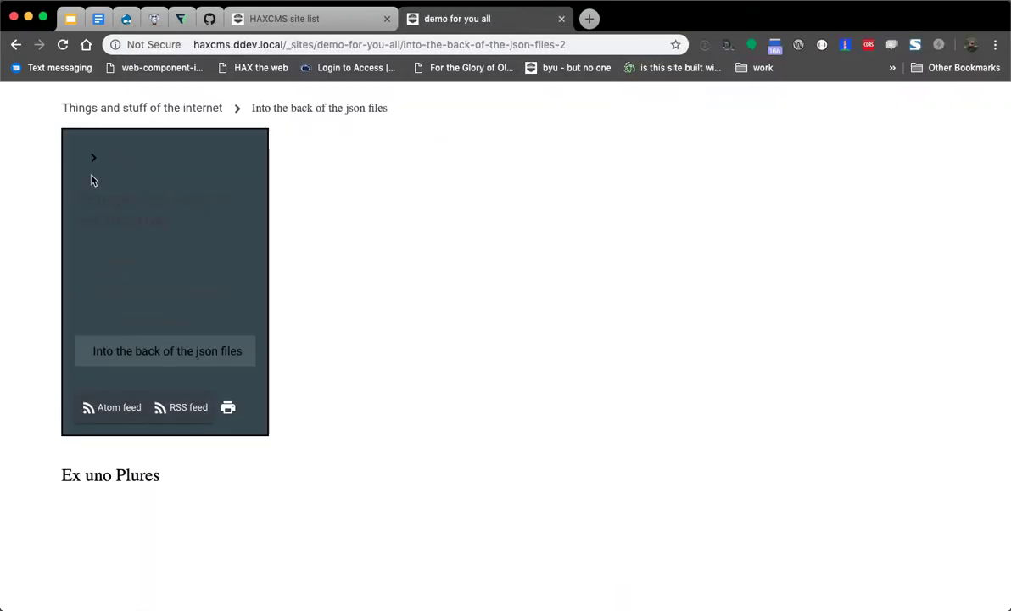
pyautogui.click(94, 160)
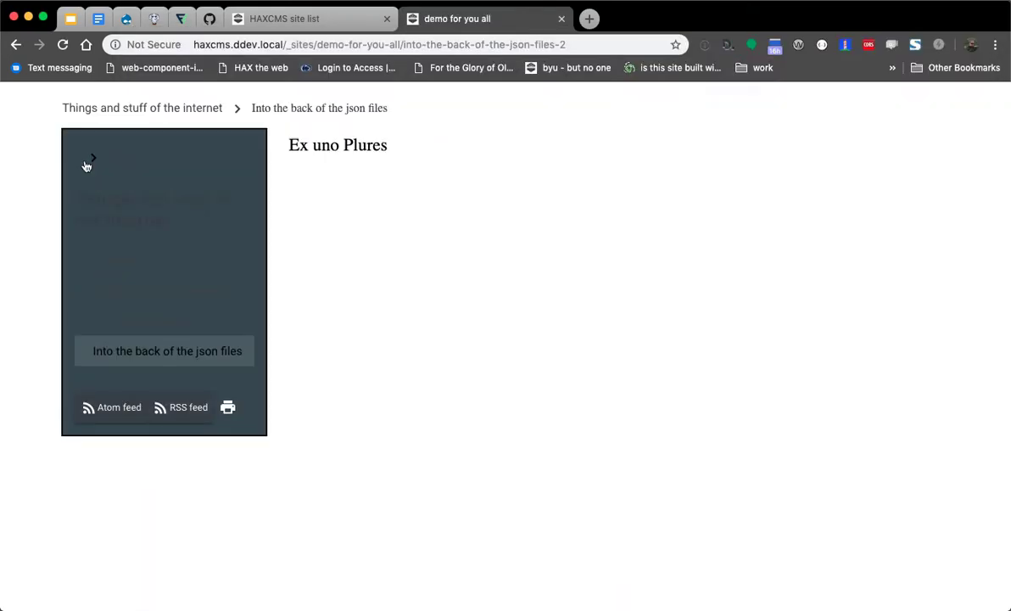
pyautogui.click(94, 160)
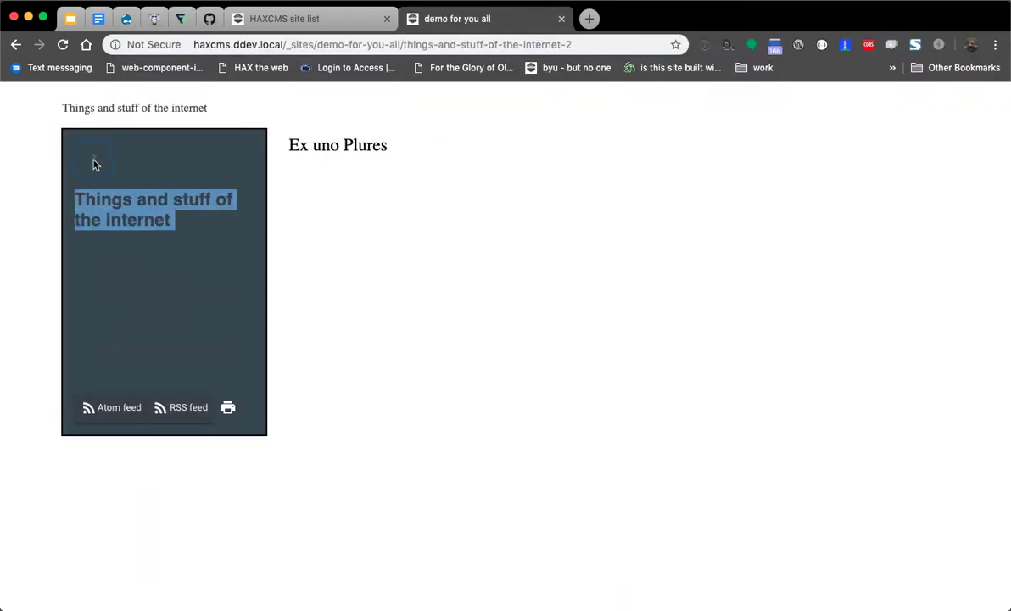
# - Undo the deletion of the prev site-menu-button line in theme.html
pyautogui.press('super+Tab')
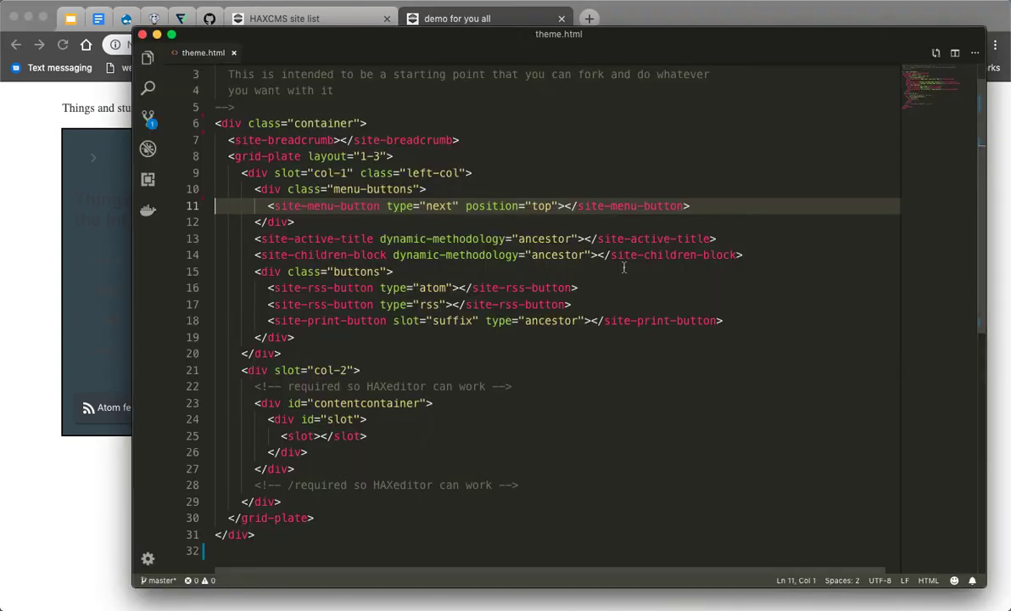
pyautogui.press('super+z')
pyautogui.click(387, 238)
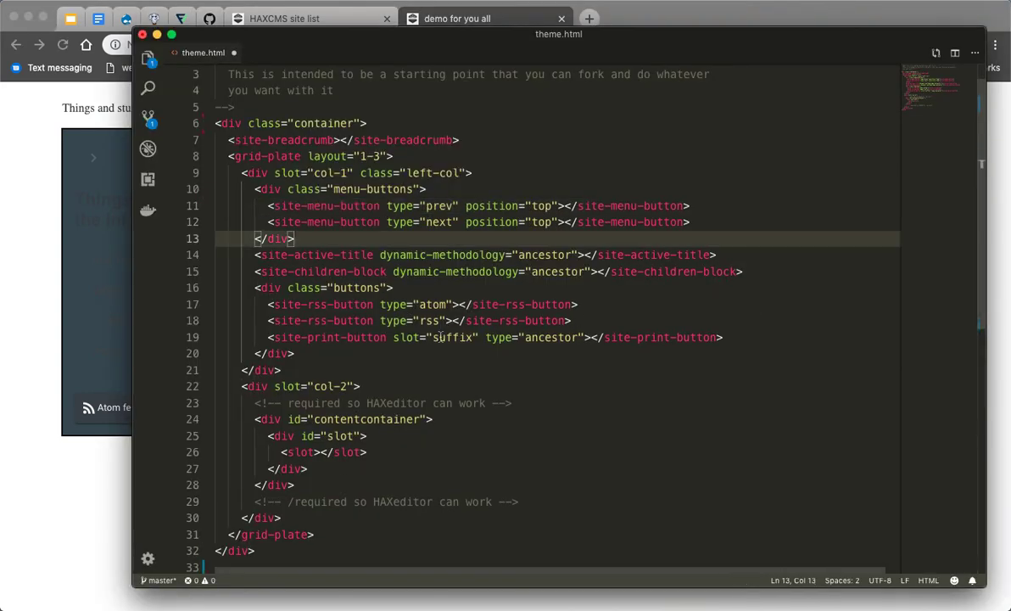
pyautogui.click(693, 221)
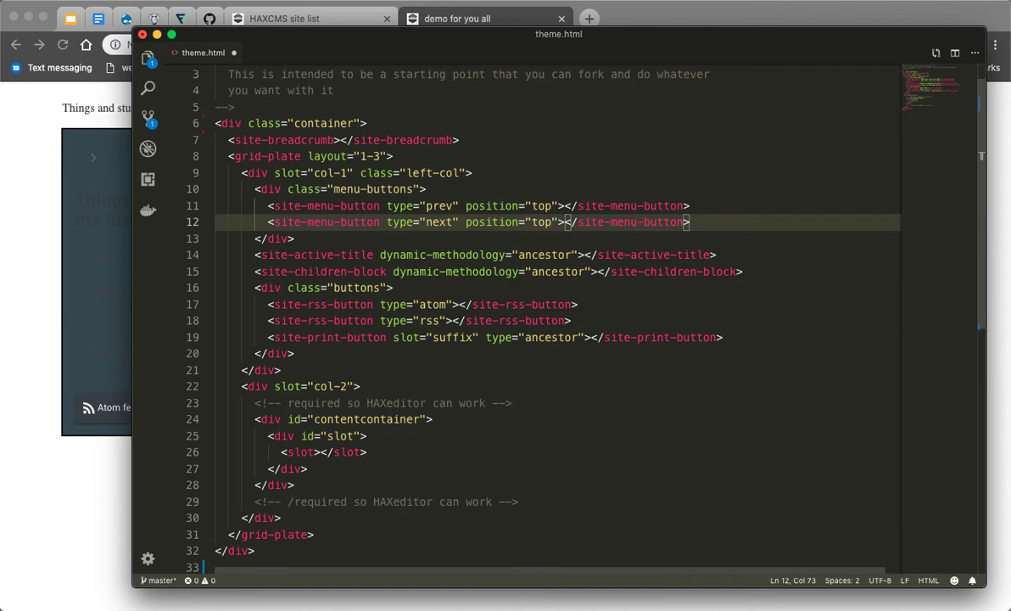
pyautogui.write('<site-dot-indicator sticky="right" scroll-on-active></site-dot-indicator>')
pyautogui.press('super+z')
pyautogui.press('Return')
pyautogui.write('<site-dot-indicator sticky="right" scroll-on-active></site-dot-indicator>')
pyautogui.press('super+z')
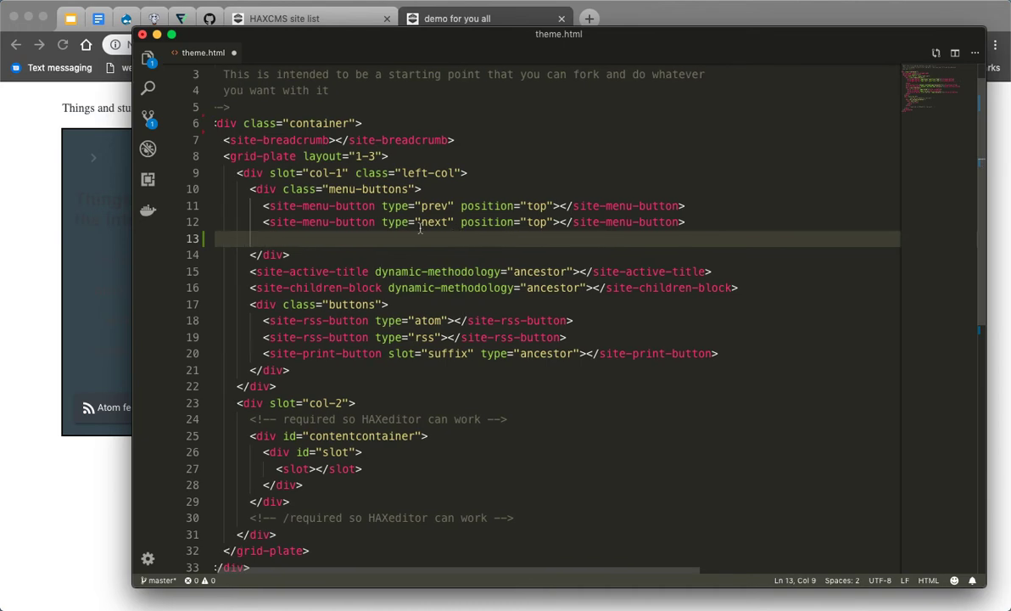
pyautogui.press('super+shift+z')
pyautogui.press('super+z')
pyautogui.press('Up')
pyautogui.press('Up')
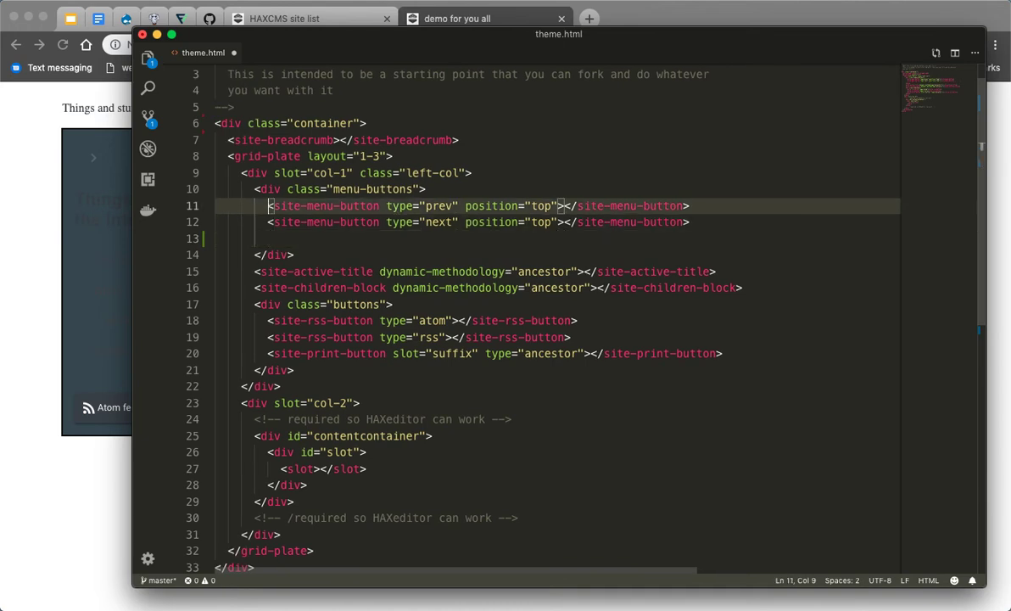
# - Add <site-dot-indicator sticky="right" scroll-on-active></site-dot-indicator> on a new line directly below the site-breadcrumb element in theme.html
pyautogui.click(490, 143)
pyautogui.press('Return')
pyautogui.write('<site-dot-indicator sticky="right" scroll-on-active></site-dot-indicator>')
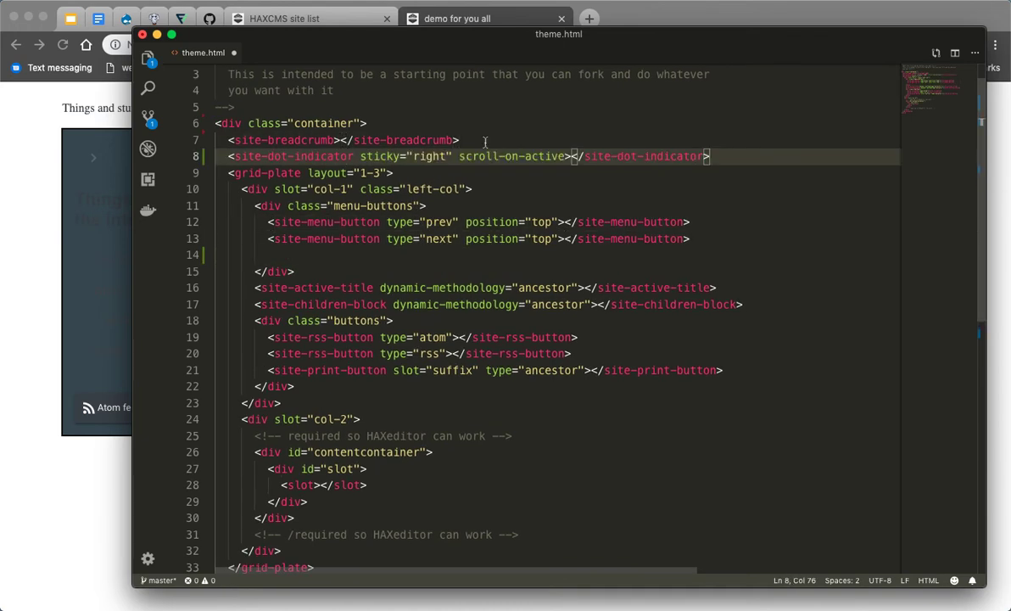
# - Remove the scroll-on-active attribute from the site-dot-indicator tag, keeping only sticky="right", and save theme.html
pyautogui.moveTo(454, 157); pyautogui.dragTo(566, 159)
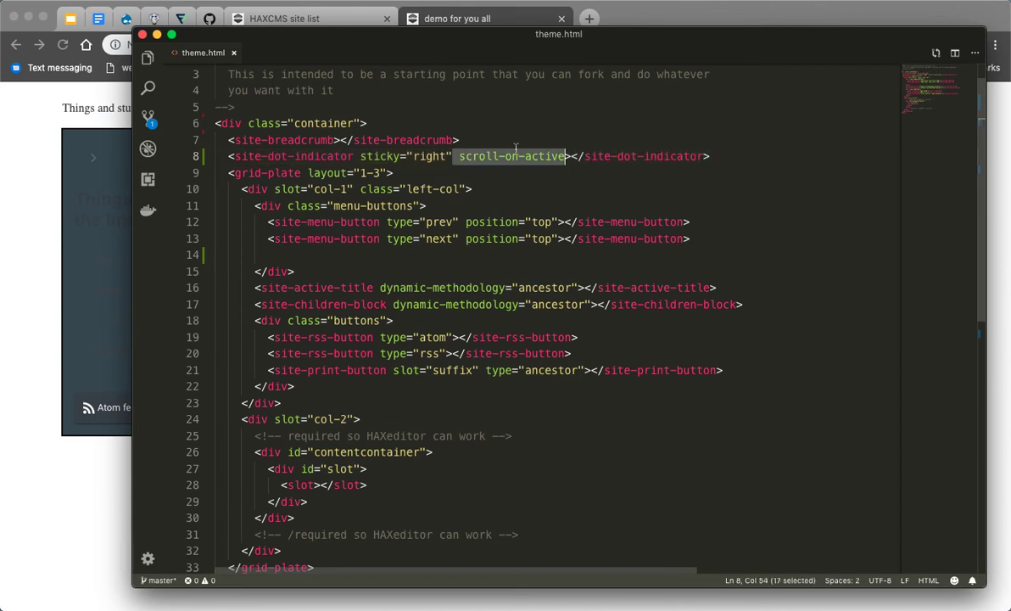
pyautogui.click(478, 157)
pyautogui.moveTo(454, 156); pyautogui.dragTo(566, 158)
pyautogui.press('BackSpace')
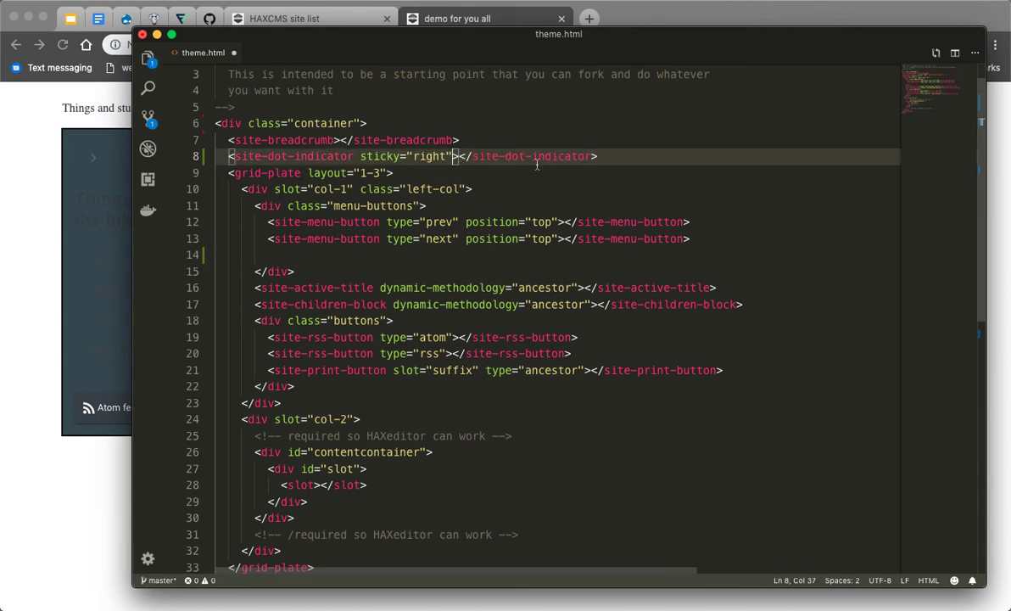
pyautogui.click(399, 124)
pyautogui.click(475, 140)
# - Reload the site in the browser and open two pages through the dot indicator to test it
pyautogui.click(66, 230)
pyautogui.press('super+r')
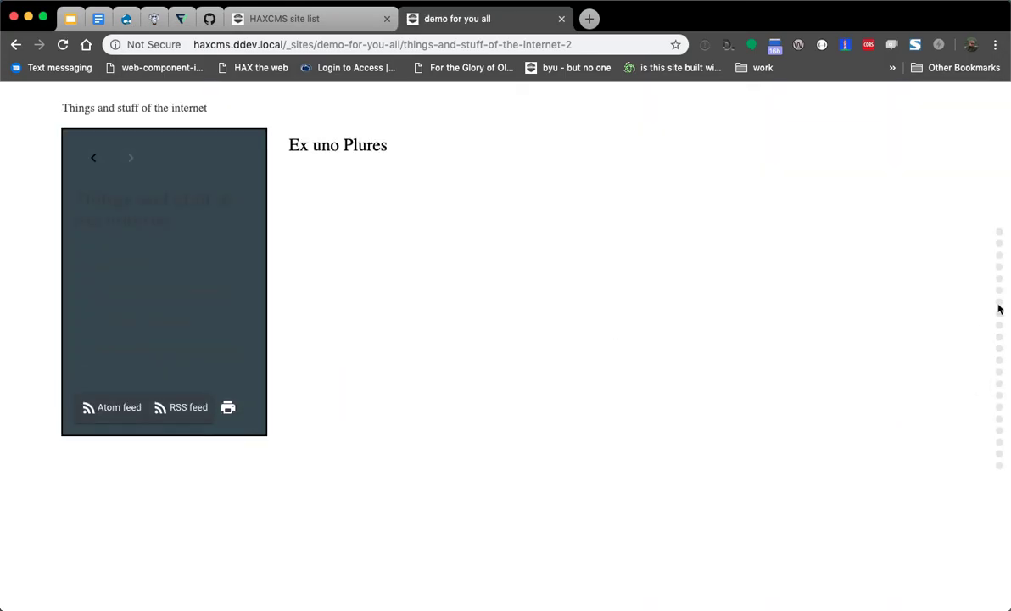
pyautogui.click(1000, 304)
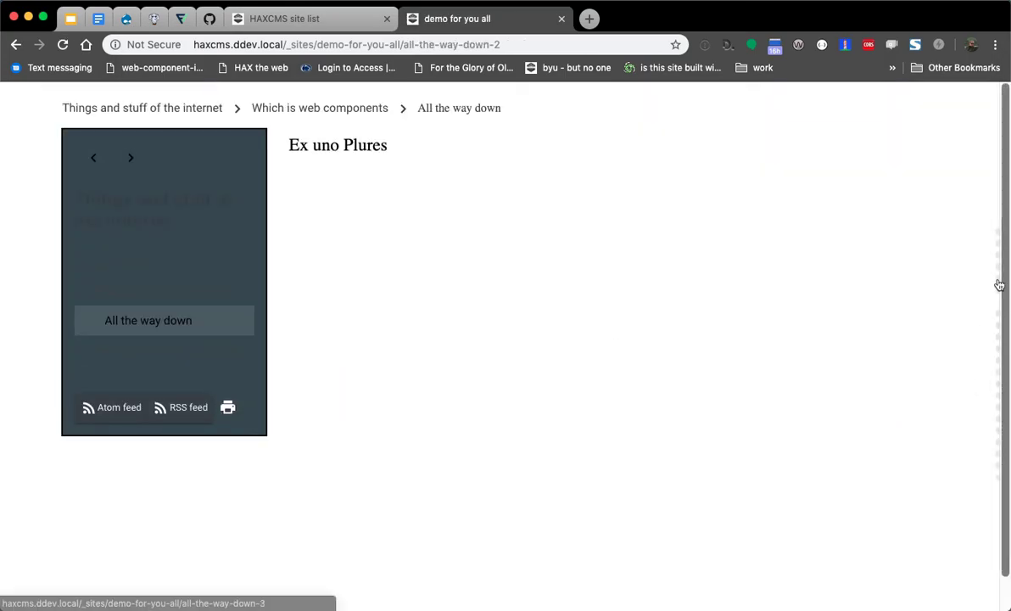
pyautogui.click(1000, 285)
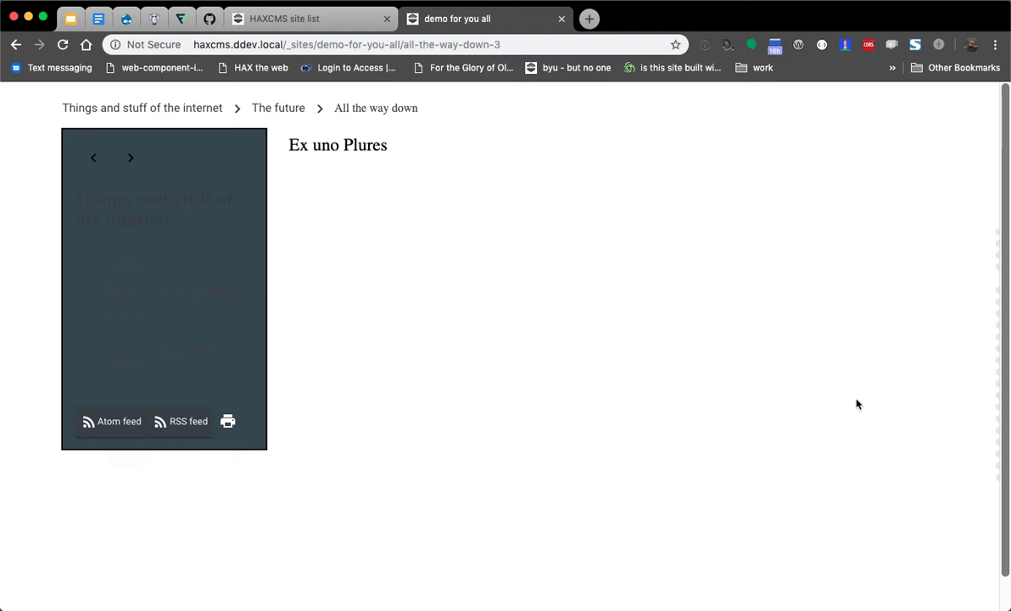
# - Test keyboard accessibility by moving focus through the page's links and activating a series of them in turn
pyautogui.press('super+l')
pyautogui.press('Tab')
pyautogui.press('Tab')
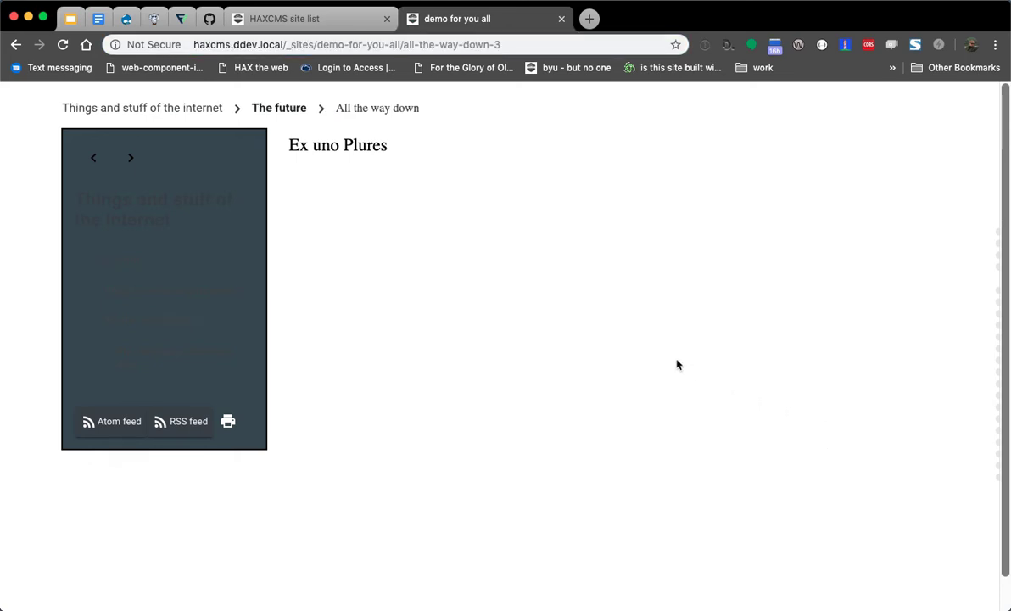
pyautogui.press('Tab')
pyautogui.press('Tab')
pyautogui.press('Tab')
pyautogui.press('Tab')
pyautogui.press('Return')
pyautogui.press('Tab')
pyautogui.press('Return')
pyautogui.press('Tab')
pyautogui.press('Return')
pyautogui.press('Tab')
pyautogui.press('Return')
pyautogui.press('Tab')
pyautogui.press('Return')
pyautogui.press('Tab')
pyautogui.press('Return')
pyautogui.press('Tab')
pyautogui.press('Return')
pyautogui.press('Tab')
pyautogui.press('Return')
pyautogui.press('Tab')
pyautogui.press('Return')
pyautogui.press('Tab')
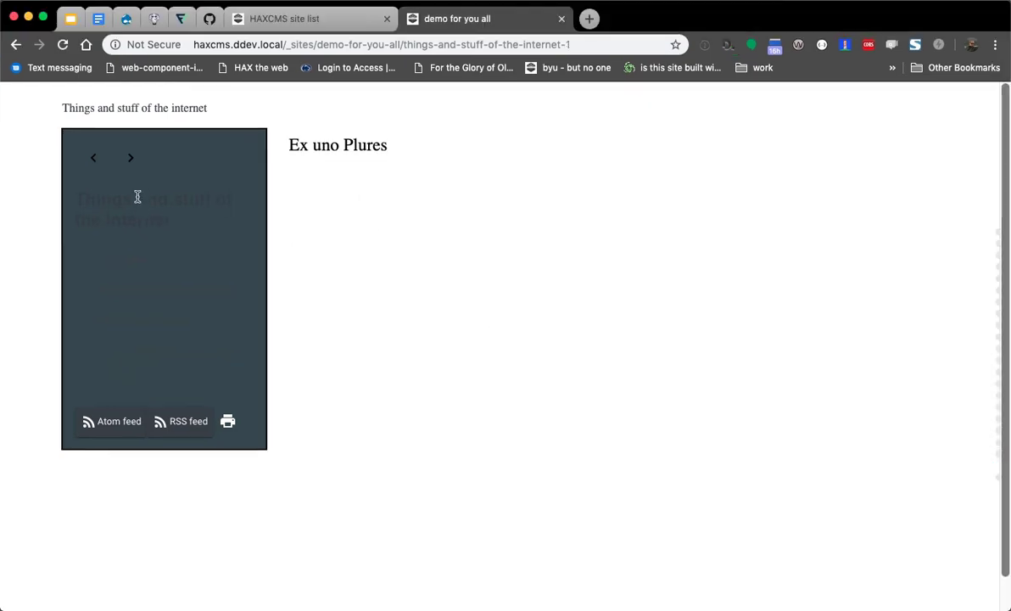
# - Page forward and back with the menu buttons and check the breadcrumb on the resulting page
pyautogui.doubleClick(131, 158)
pyautogui.click(131, 158)
pyautogui.click(86, 160)
pyautogui.click(86, 161)
pyautogui.click(86, 161)
pyautogui.click(165, 109)
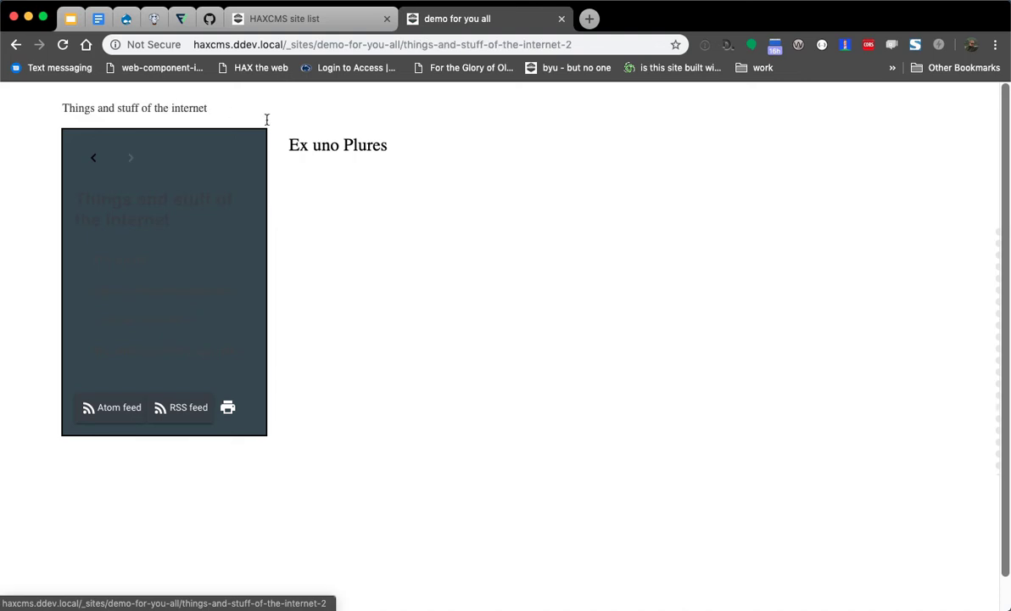
# - Test the sidebar's RSS feed, Atom feed and print buttons, closing each result after viewing it
pyautogui.click(170, 414)
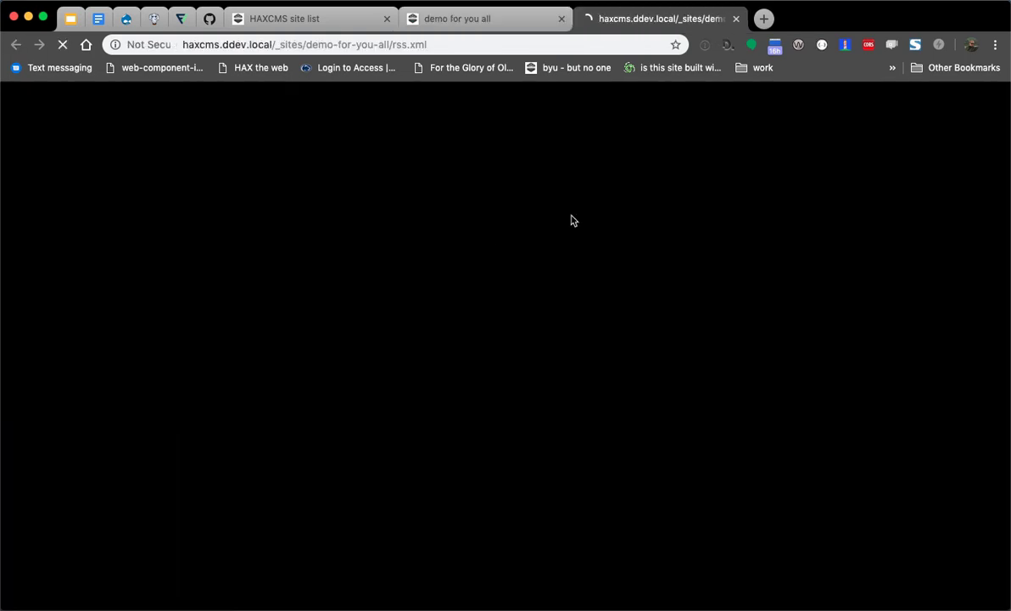
pyautogui.press('super+w')
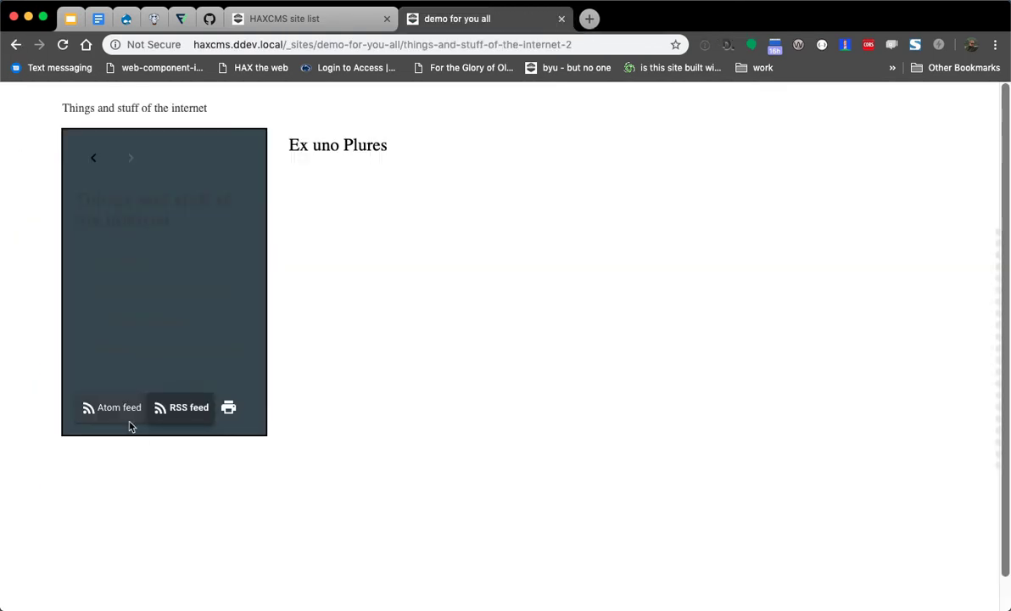
pyautogui.click(112, 410)
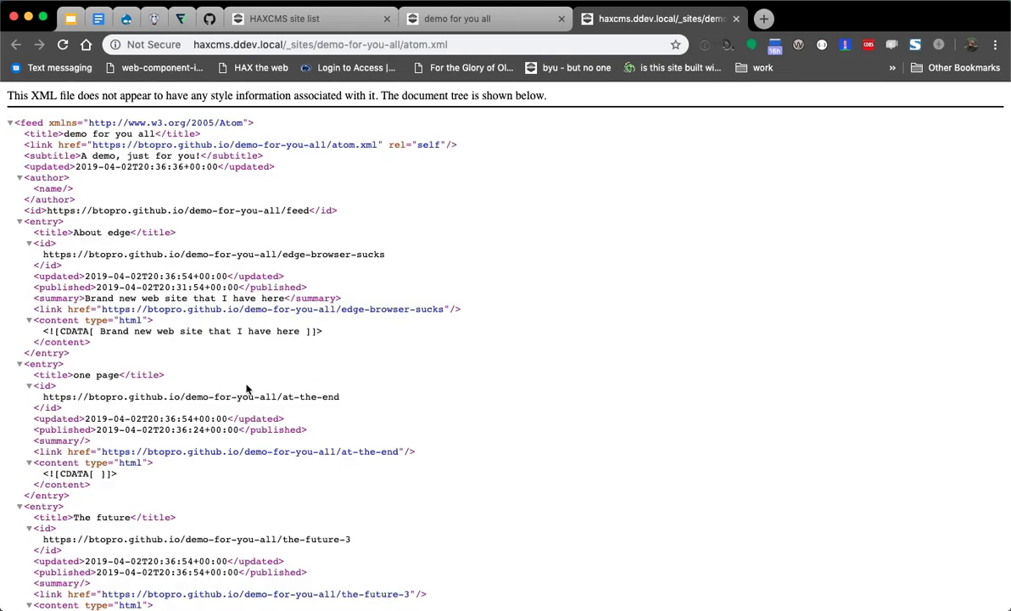
pyautogui.press('super+w')
pyautogui.click(229, 407)
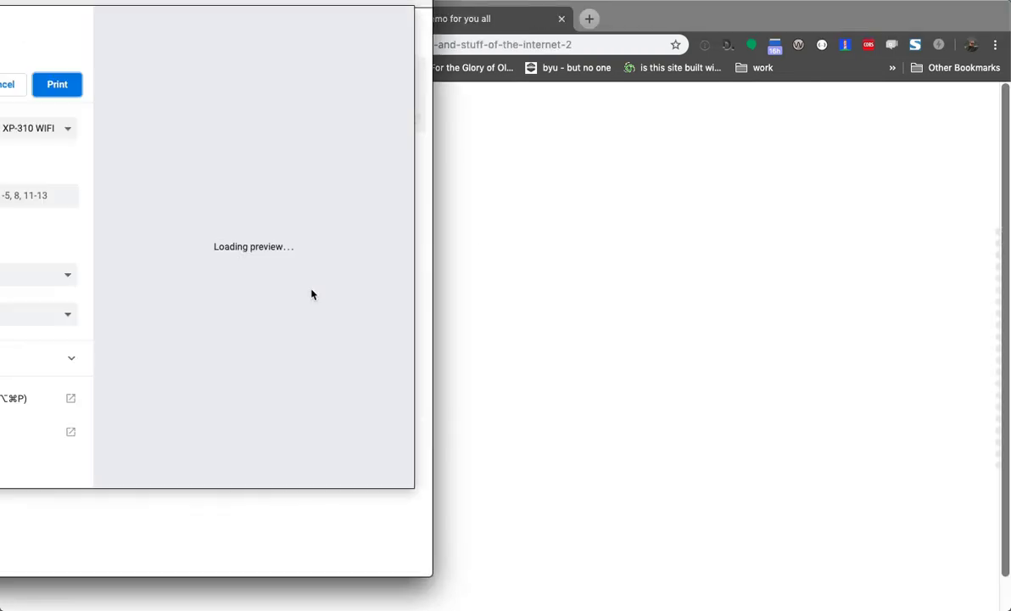
pyautogui.press('Escape')
# - In theme.html, set the site-print-button's type attribute to "parent"
pyautogui.press('super+Tab')
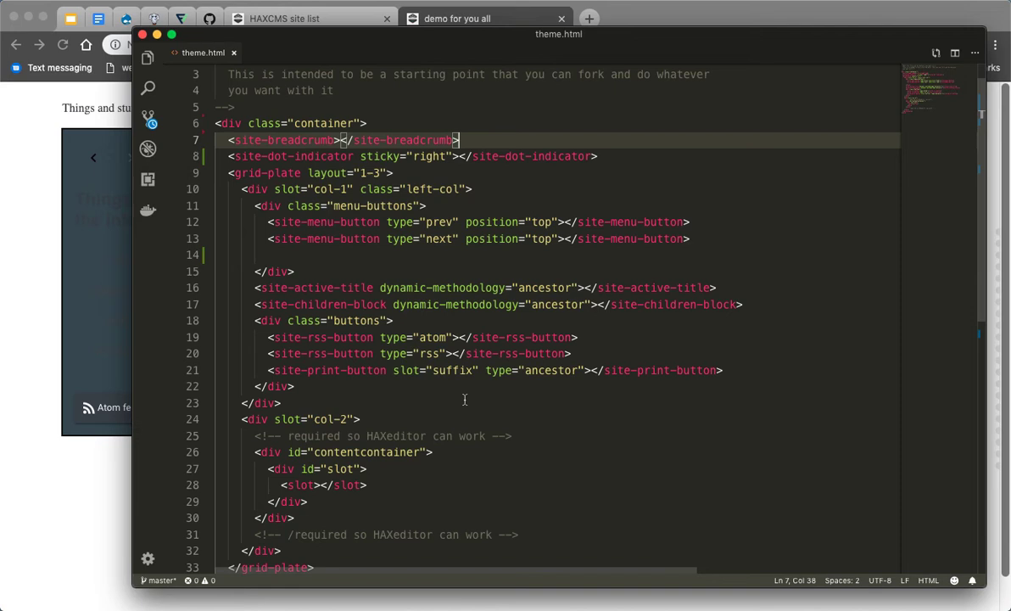
pyautogui.click(468, 390)
pyautogui.click(557, 356)
pyautogui.doubleClick(526, 373)
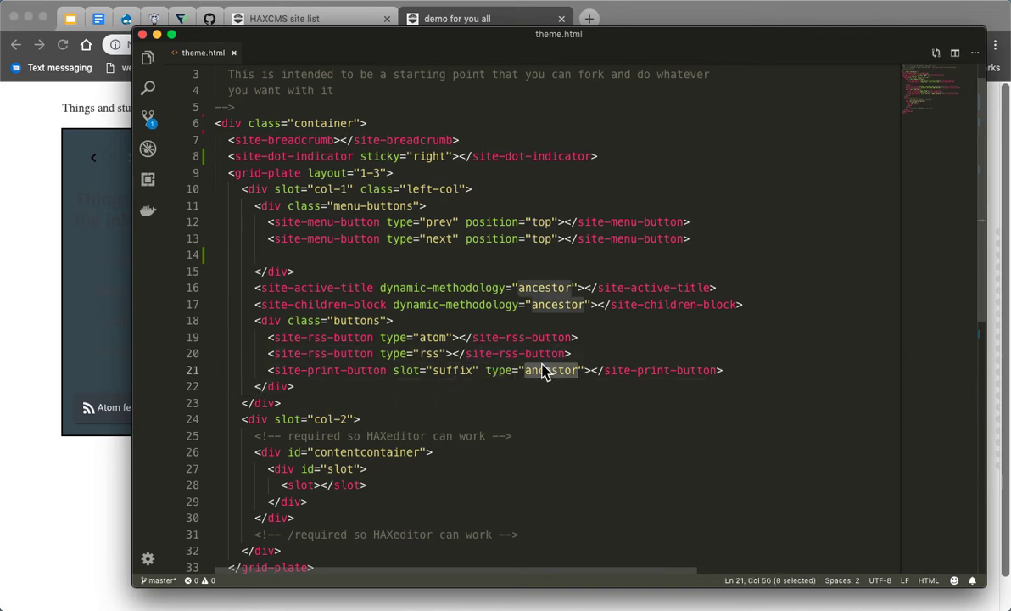
pyautogui.write('parent')
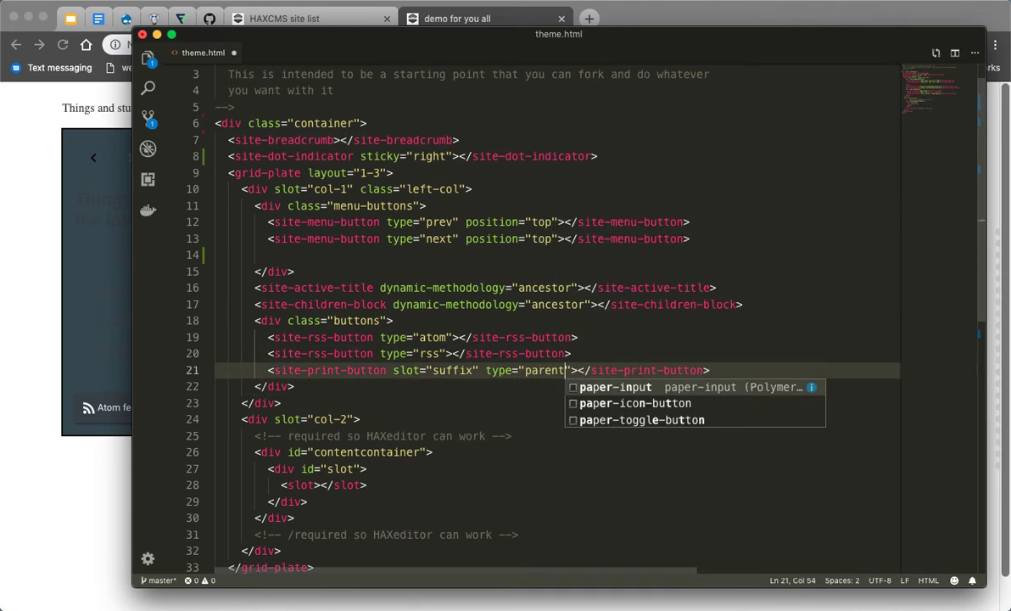
# - Reload the site and open the print preview to check the parent print type, then dismiss it
pyautogui.press('super+Tab')
pyautogui.press('super+r')
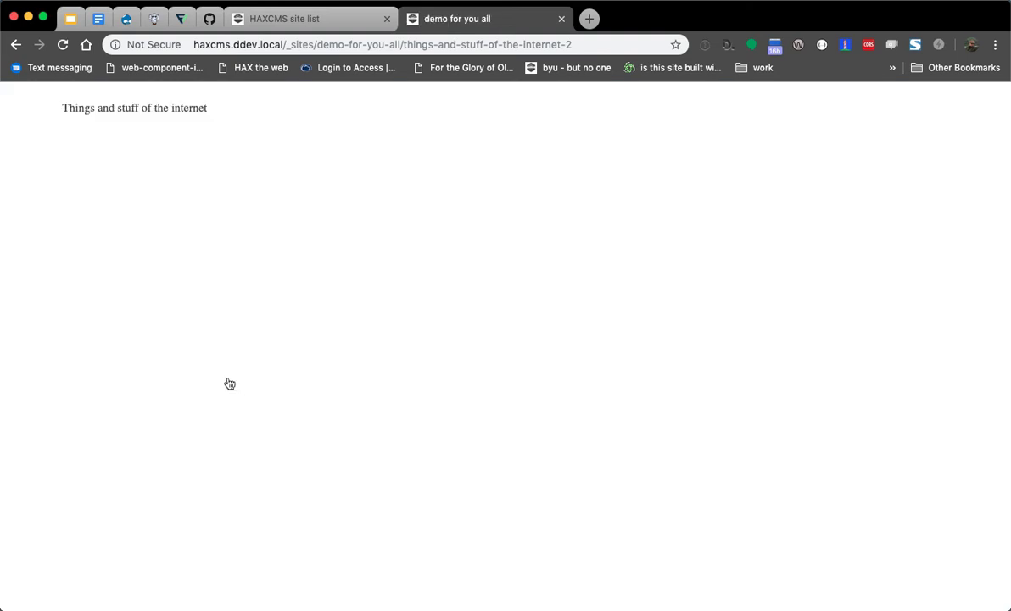
pyautogui.click(227, 410)
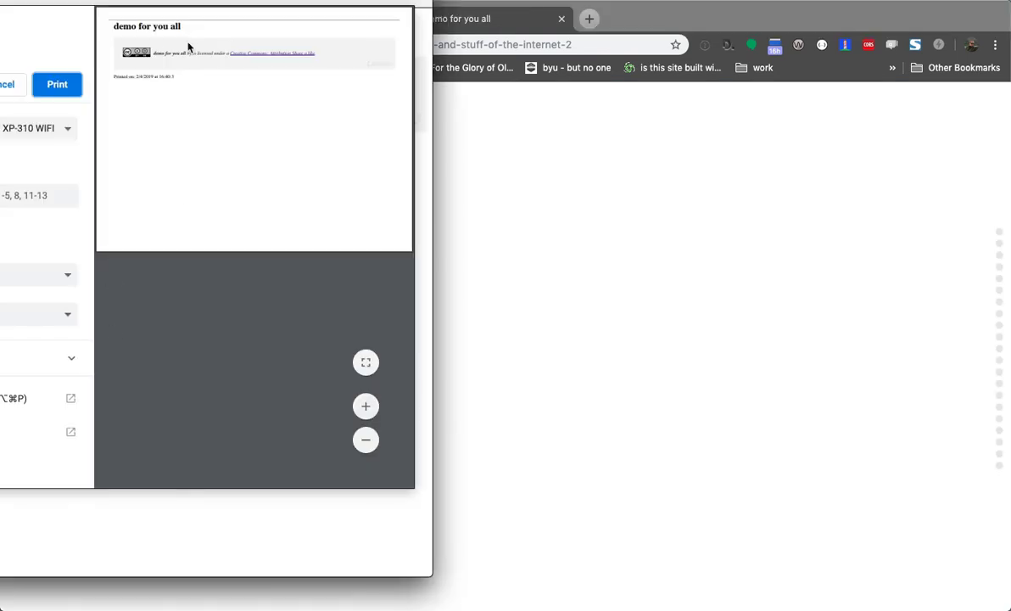
pyautogui.press('Escape')
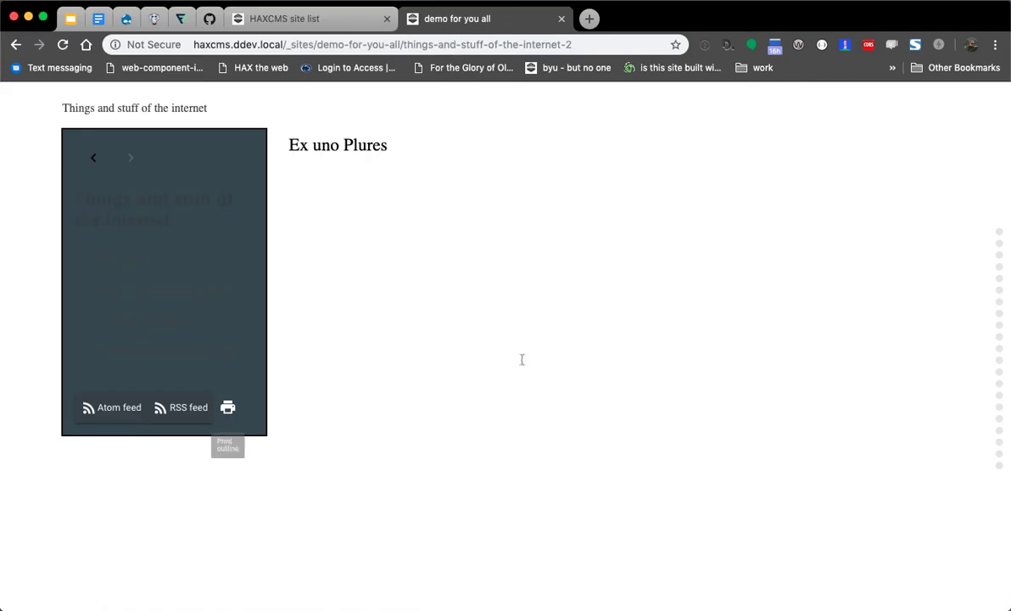
# - Set the site-print-button's type attribute to "active" in theme.html and save the file
pyautogui.press('super+Tab')
pyautogui.doubleClick(530, 370)
pyautogui.write('active')
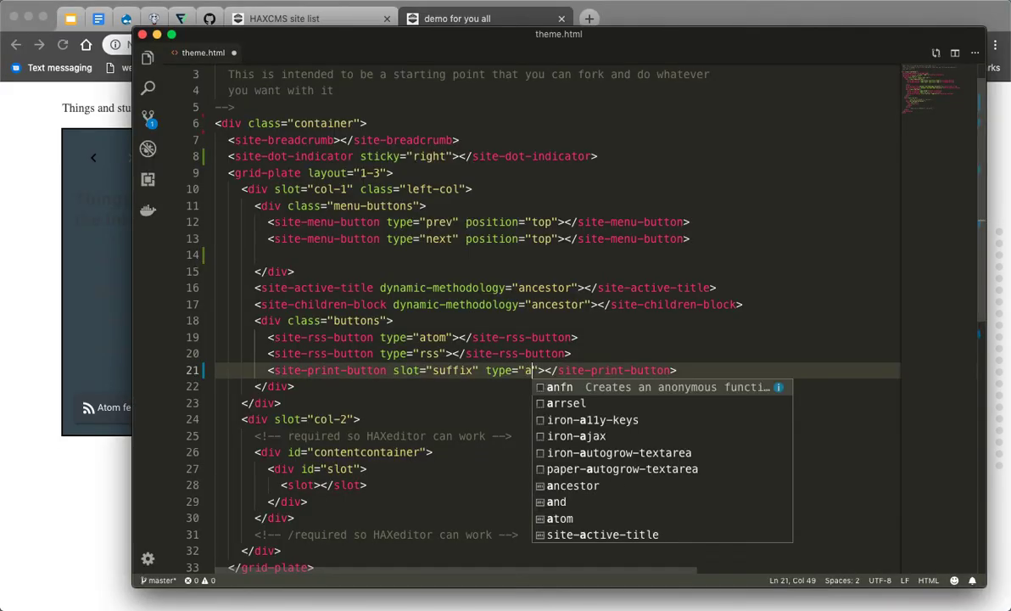
pyautogui.press('super+s')
# - Reload the site and check the print output with the active print type, cancelling the print
pyautogui.press('super+Tab')
pyautogui.press('super+r')
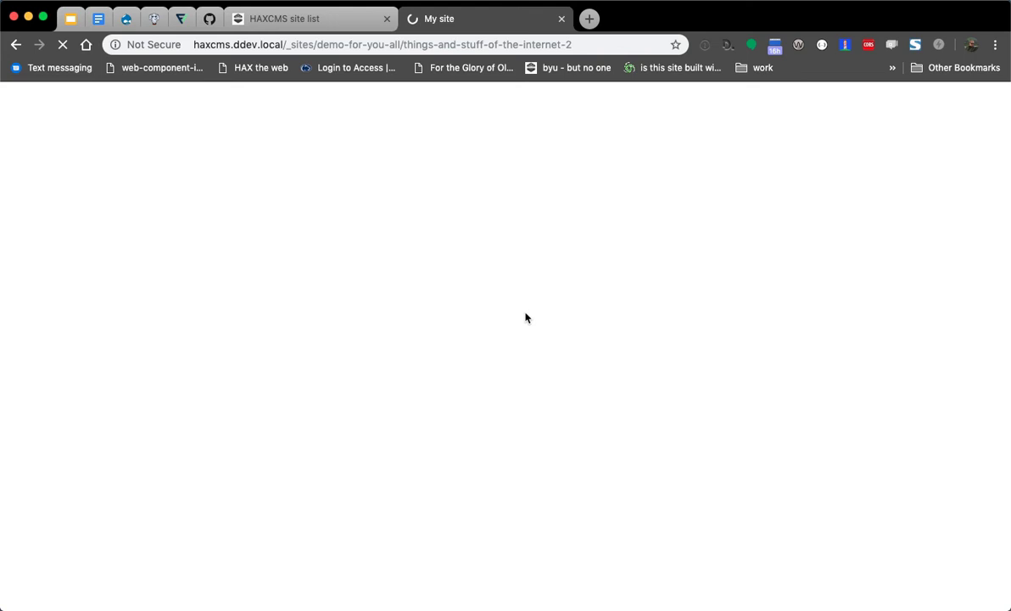
pyautogui.click(229, 408)
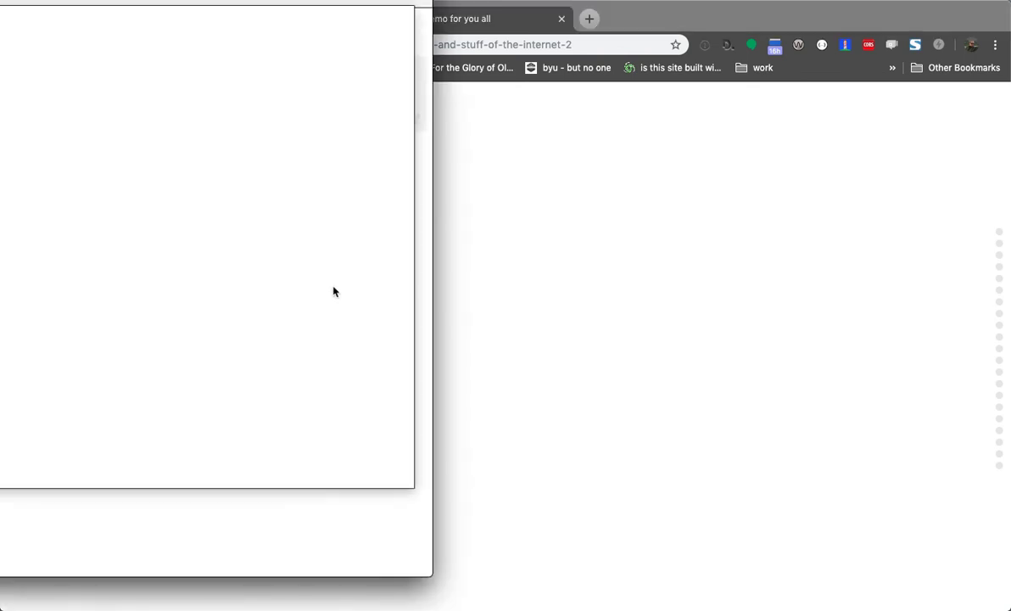
pyautogui.press('Escape')
# - Change the site-print-button's type attribute to "site" in theme.html and save it
pyautogui.press('super+Tab')
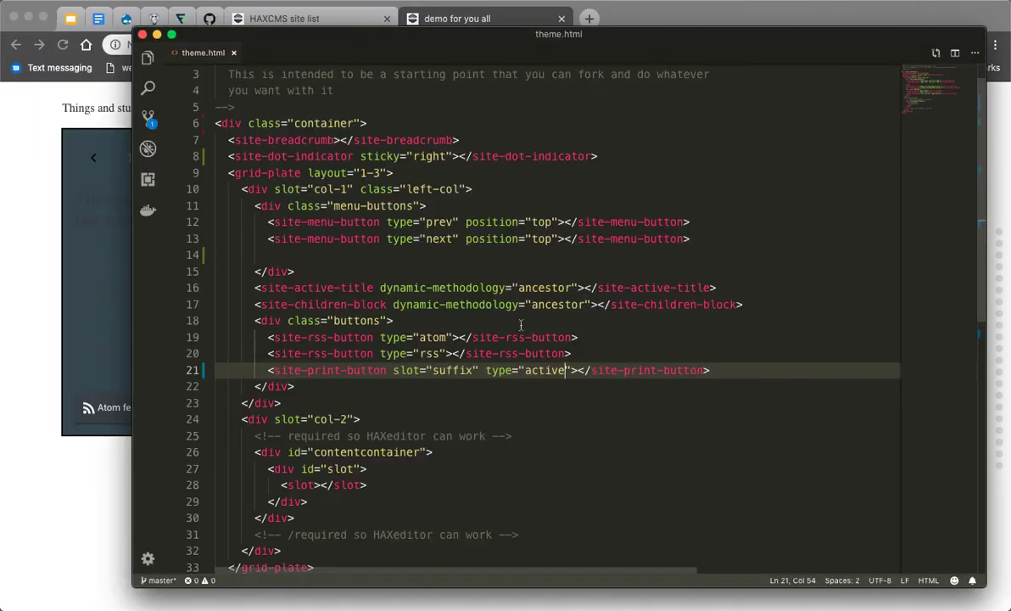
pyautogui.doubleClick(540, 369)
pyautogui.write('site')
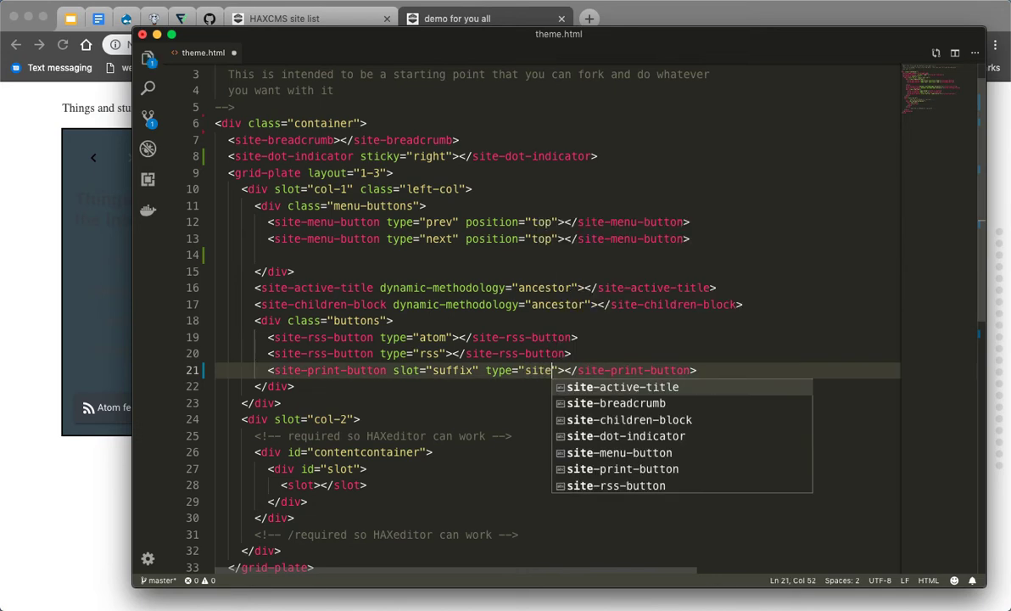
# - Reload the site, examine the whole-site print preview across its pages, and cancel the print
pyautogui.press('super+Tab')
pyautogui.press('super+r')
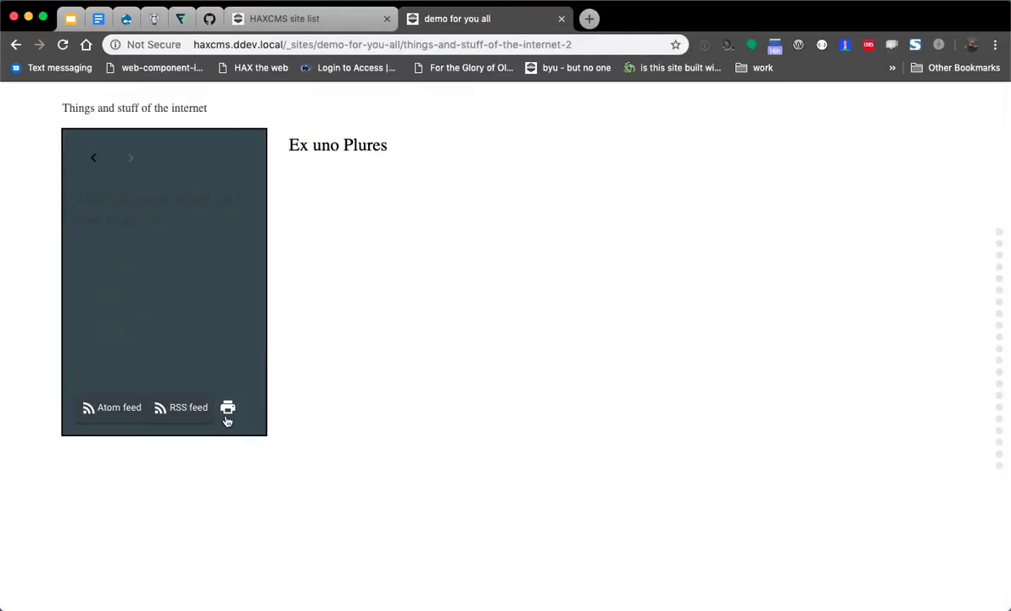
pyautogui.click(228, 409)
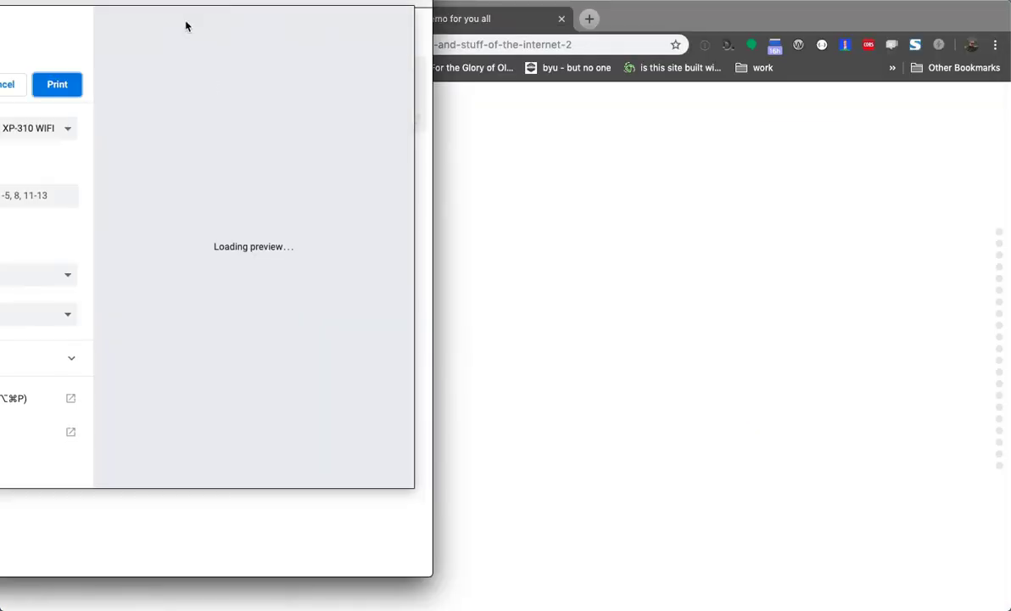
pyautogui.scroll(-5, 359, 227)
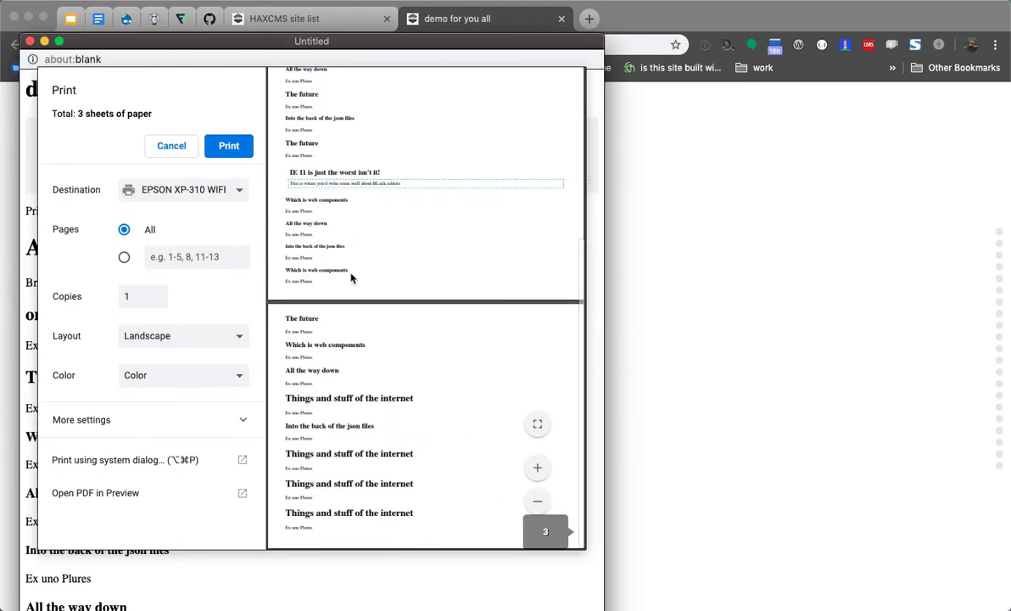
pyautogui.scroll(5, 354, 269)
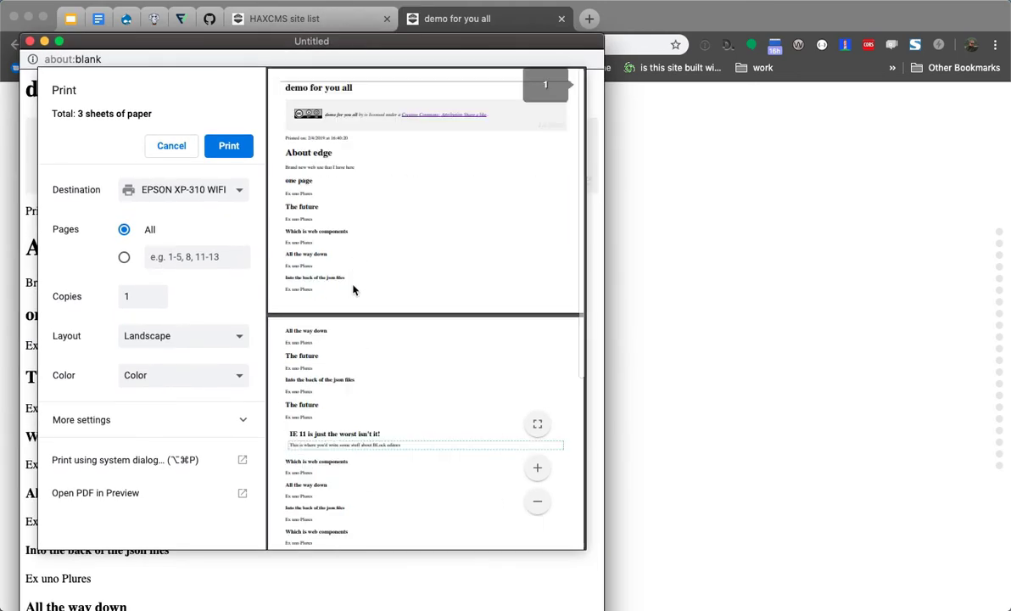
pyautogui.click(171, 146)
# - Review the finished markup in theme.html, from the comment header through the menu buttons and print button
pyautogui.press('super+Tab')
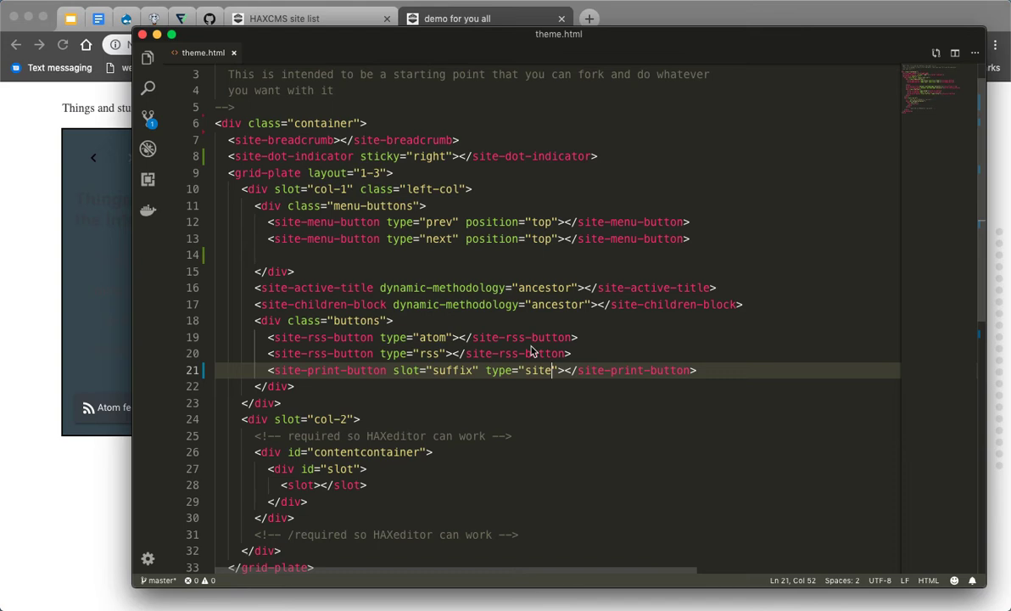
pyautogui.click(510, 388)
pyautogui.scroll(-5, 397, 377)
pyautogui.scroll(5, 407, 348)
pyautogui.click(468, 318)
pyautogui.click(452, 284)
pyautogui.click(475, 236)
pyautogui.click(425, 288)
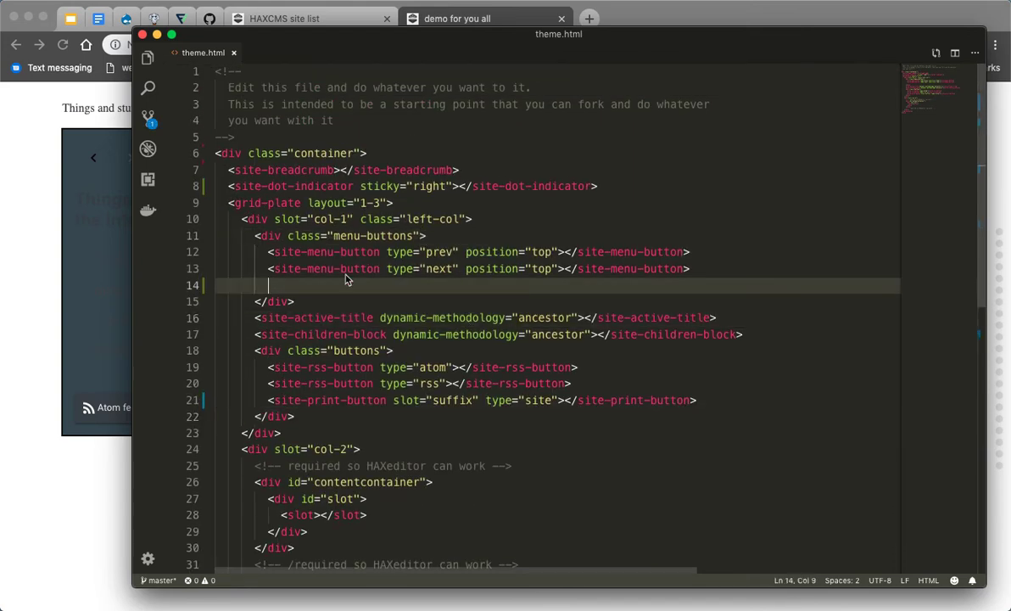
# - Close theme.html and open theme.css from the site's theme folder in the code editor
pyautogui.press('super+w')
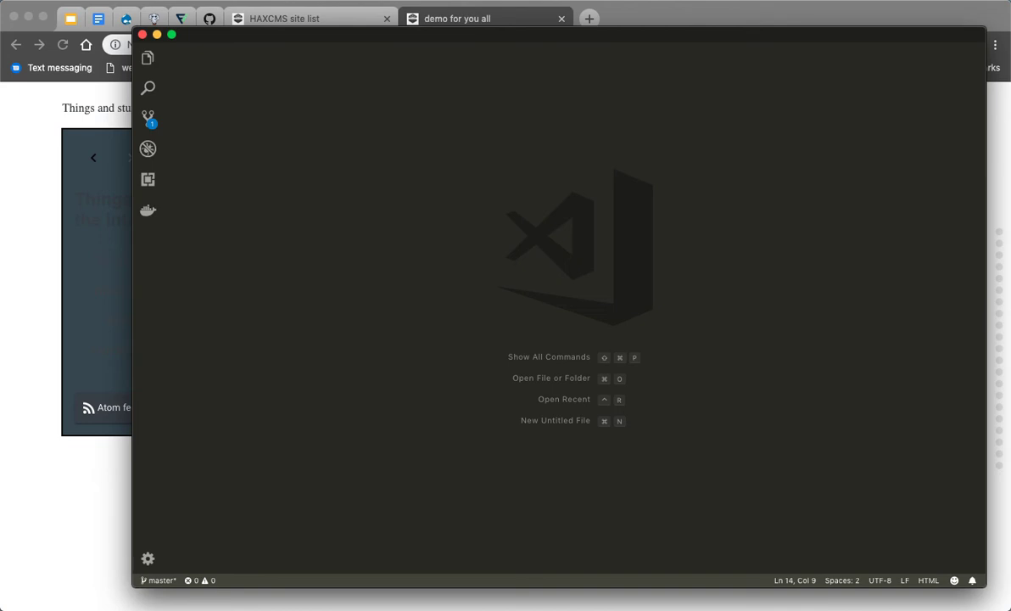
pyautogui.press('super+Tab')
pyautogui.doubleClick(259, 255)
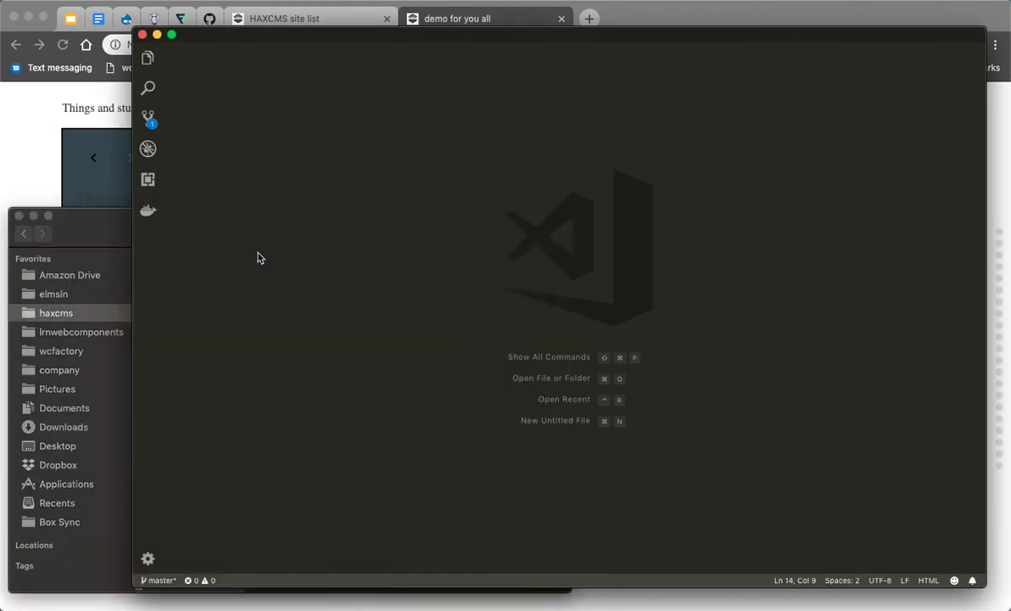
# - Review the styles in theme.css, from the :host, site-top-menu and site-children-block rules through to the site-print-button rules
pyautogui.scroll(-2, 299, 348)
pyautogui.scroll(-3, 300, 348)
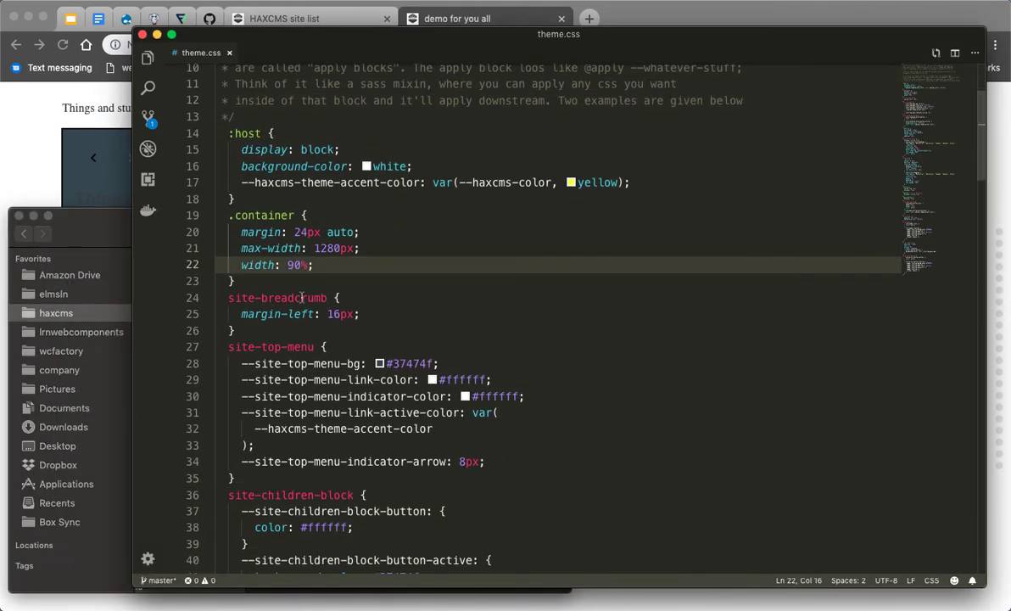
pyautogui.click(672, 184)
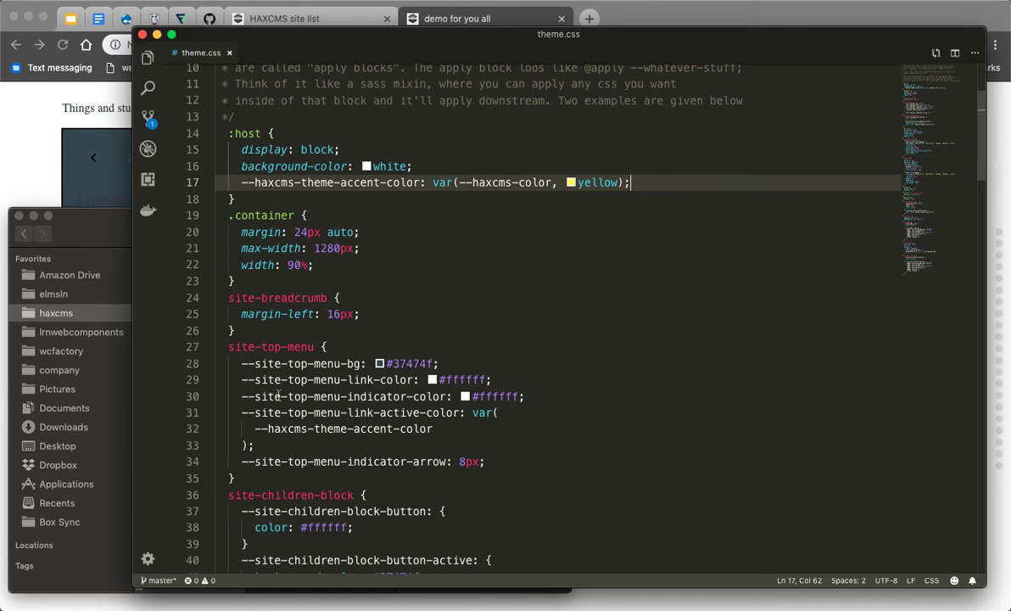
pyautogui.scroll(-4, 278, 396)
pyautogui.click(267, 227)
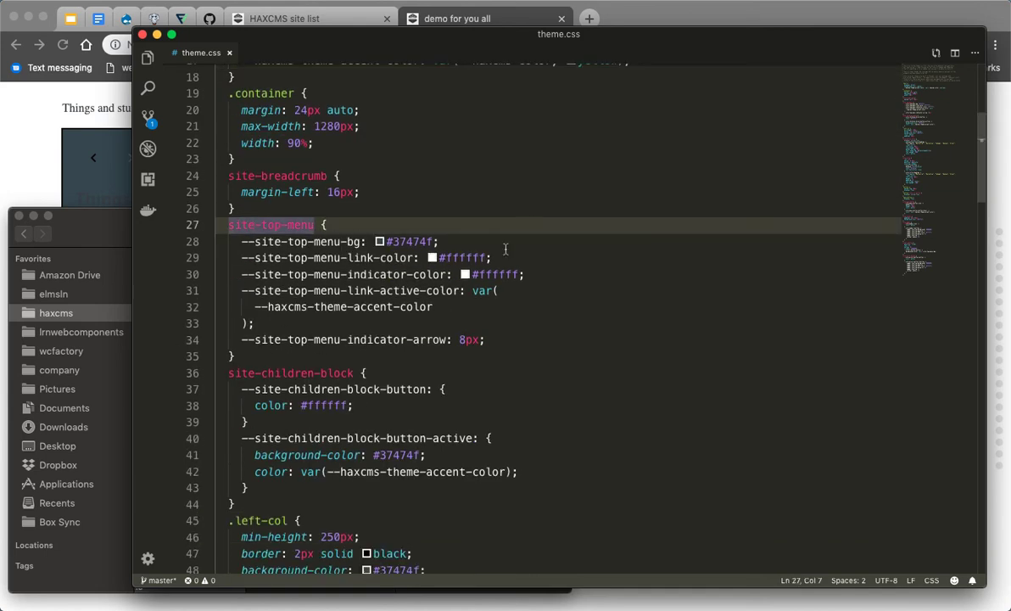
pyautogui.click(444, 307)
pyautogui.scroll(-4, 418, 295)
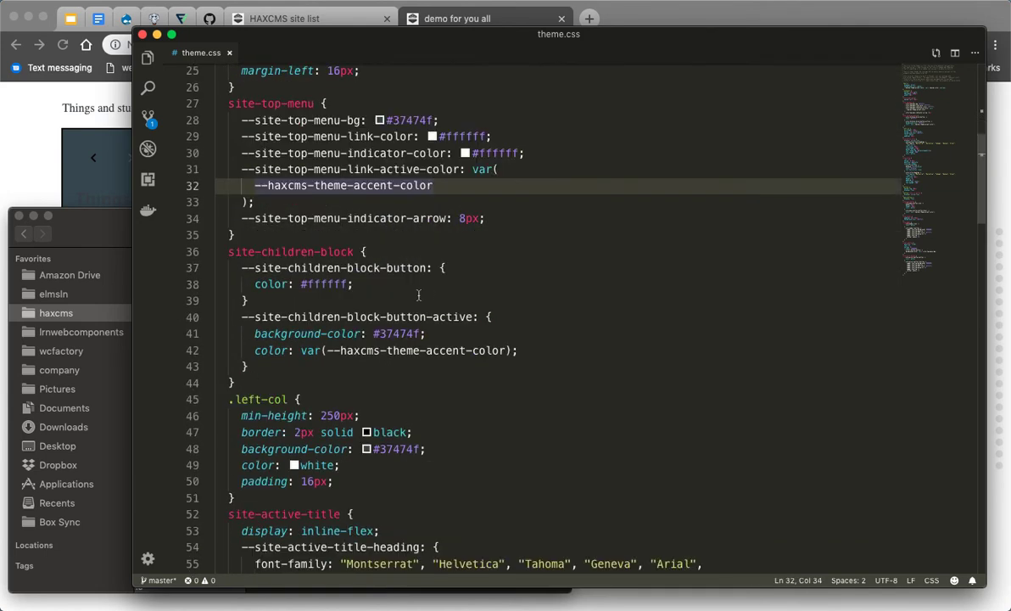
pyautogui.click(359, 255)
pyautogui.scroll(-20, 365, 252)
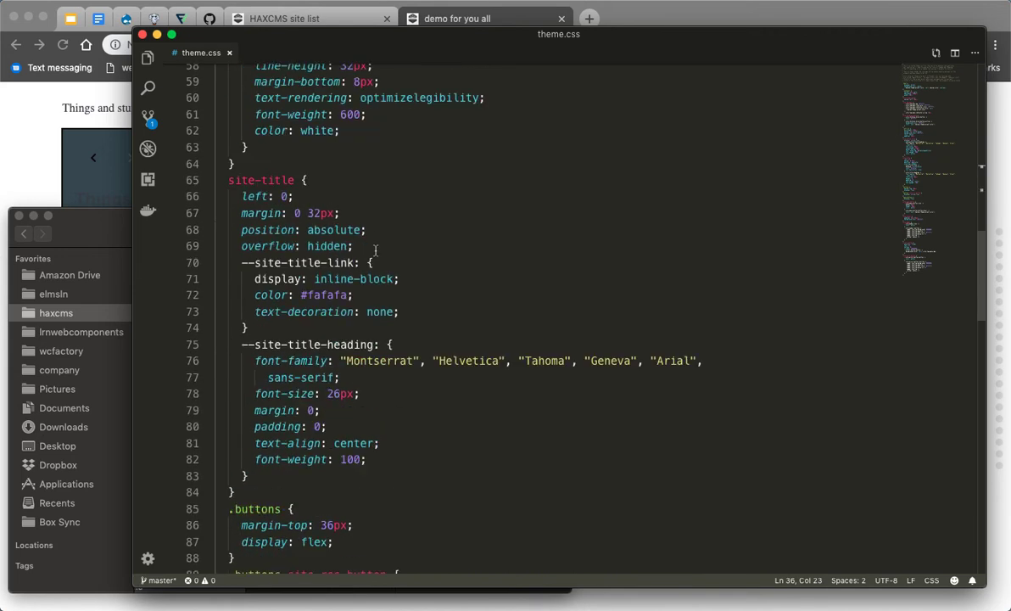
pyautogui.scroll(-20, 376, 252)
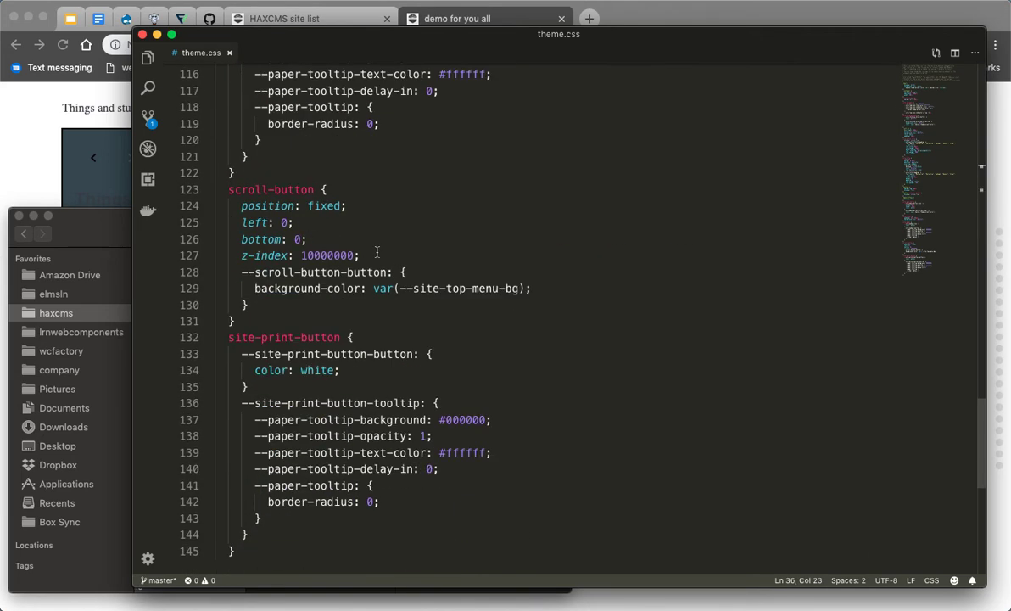
pyautogui.click(408, 307)
# - Quit the code editor and return to the demo site in the browser
pyautogui.press('super+Tab')
pyautogui.click(454, 162)
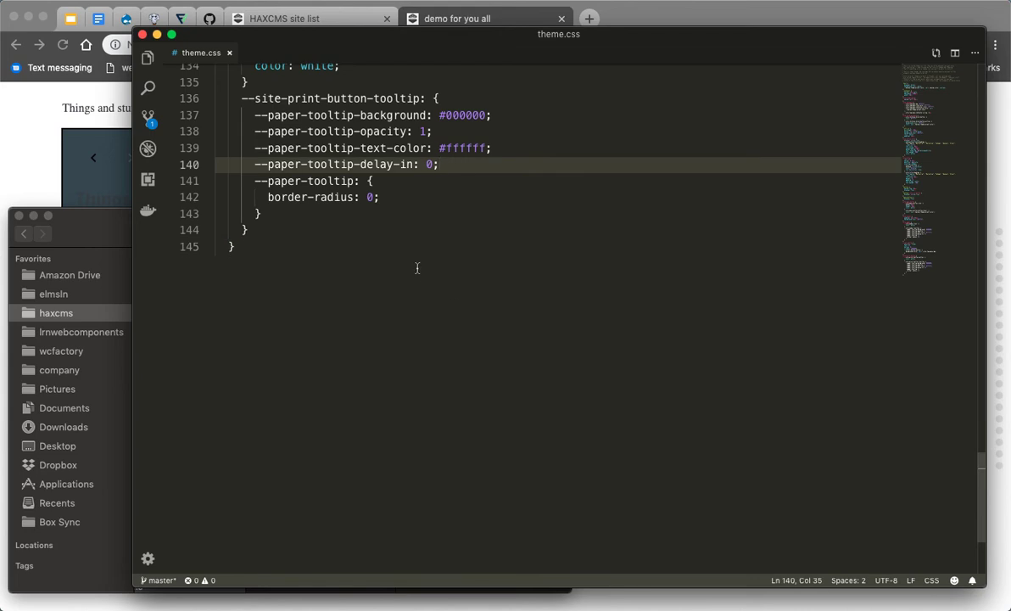
pyautogui.press('super+q')
pyautogui.click(379, 397)
pyautogui.click(572, 230)
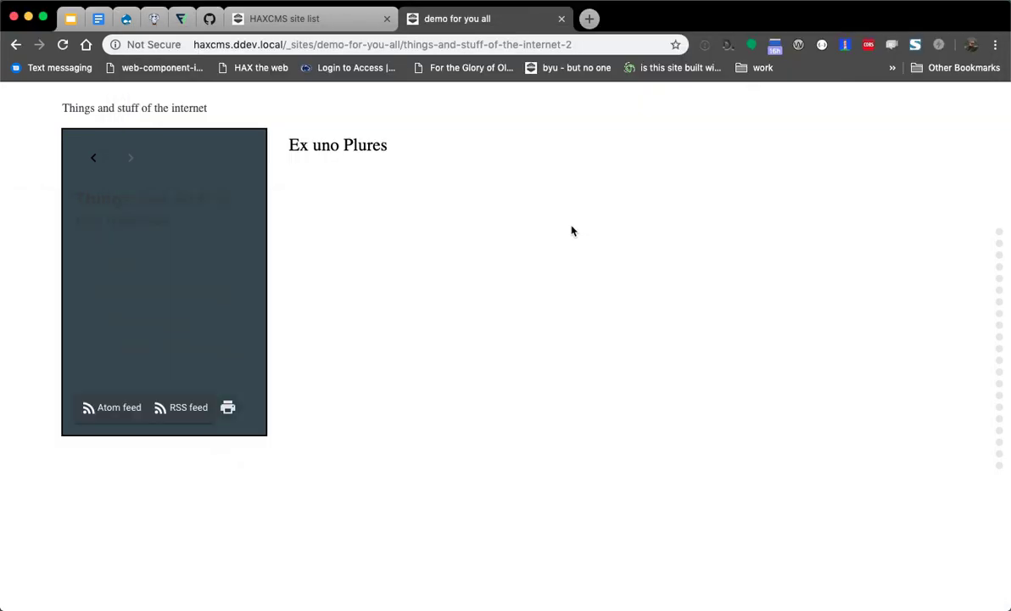
# - Open the demo-for-you-all folder from the _sites directory as a repository in GitHub Desktop
pyautogui.press('super+Tab')
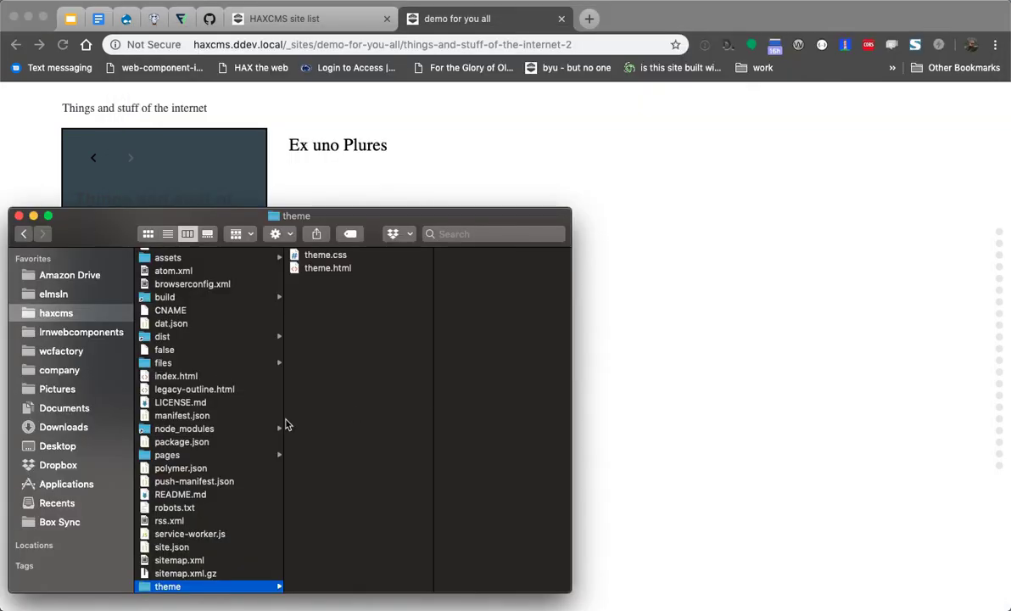
pyautogui.moveTo(269, 240); pyautogui.dragTo(415, 204)
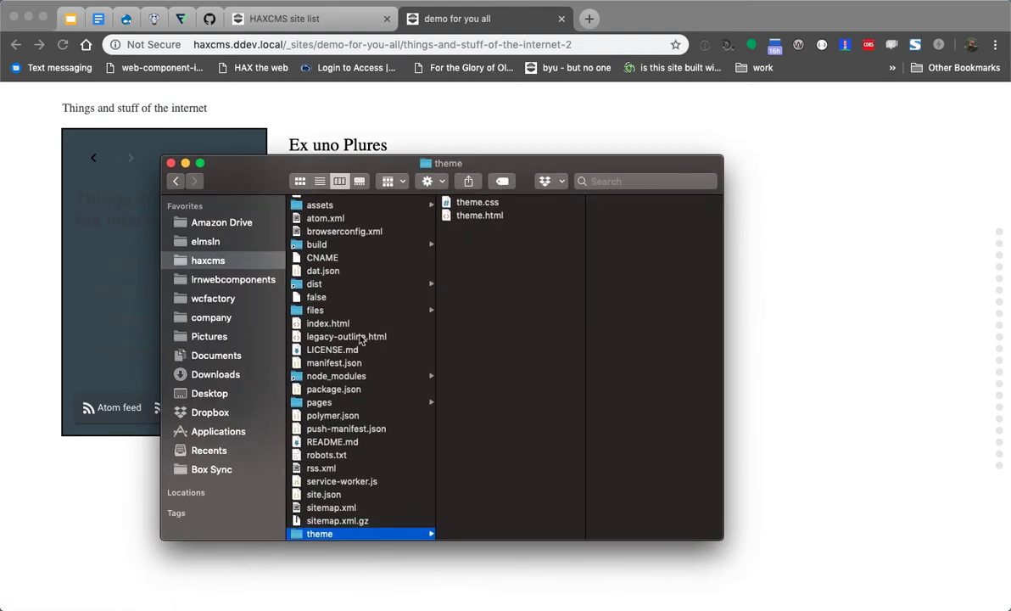
pyautogui.hscroll(-5, 375, 408)
pyautogui.moveTo(495, 283); pyautogui.dragTo(229, 307)
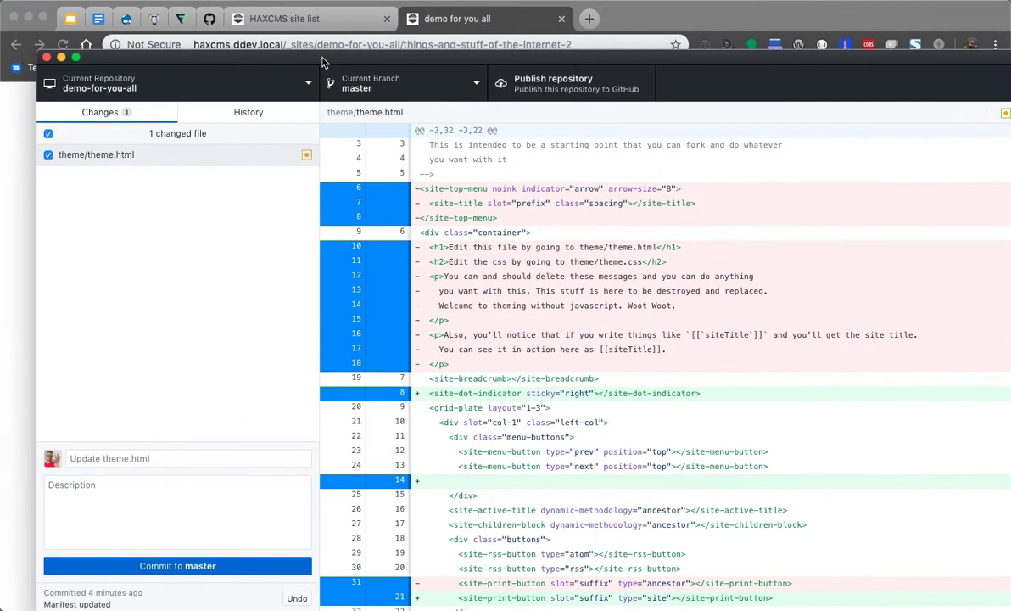
# - Examine the repository's commit history, viewing the outline, page, file and manifest commits back to the simple-blog to slide-deck theme change
pyautogui.click(234, 112)
pyautogui.click(123, 194)
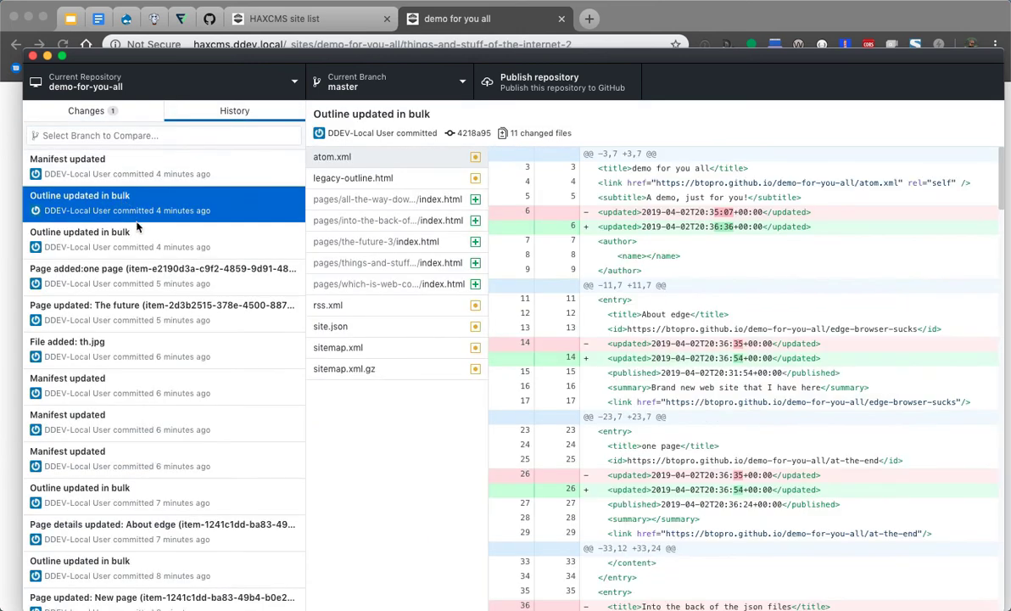
pyautogui.click(130, 229)
pyautogui.click(151, 288)
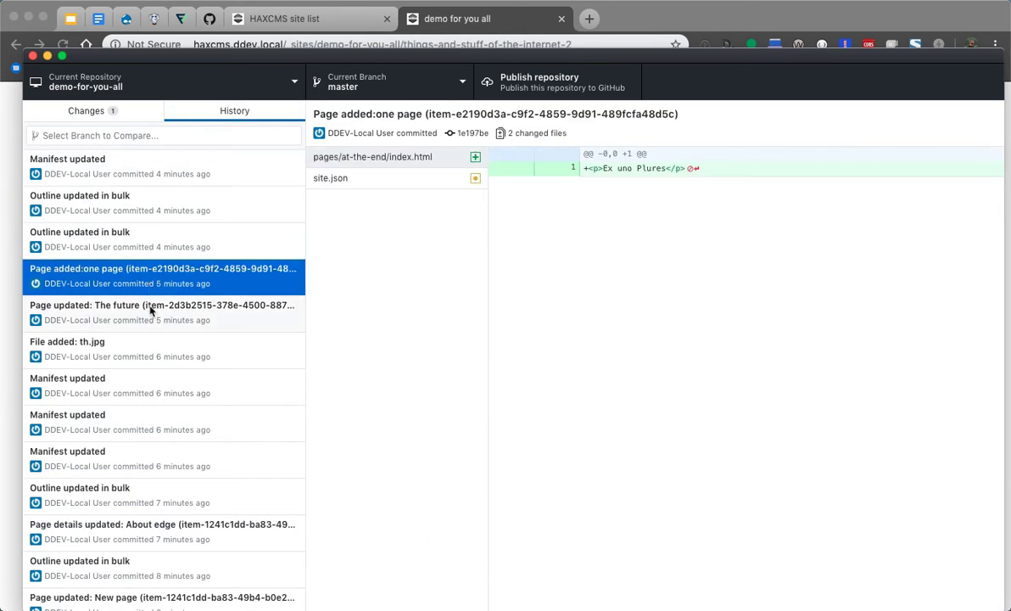
pyautogui.click(151, 313)
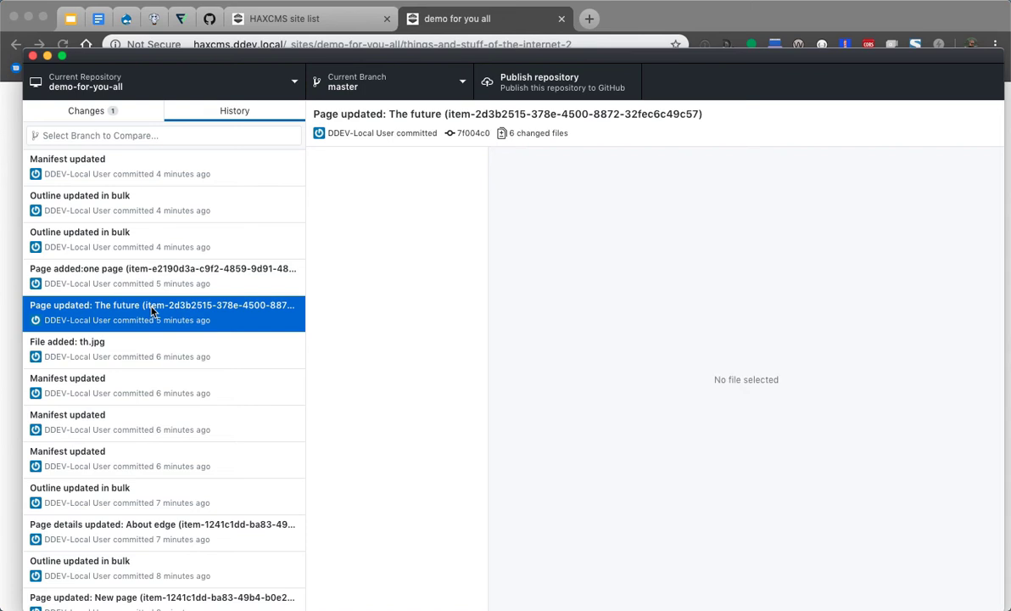
pyautogui.click(153, 348)
pyautogui.click(166, 394)
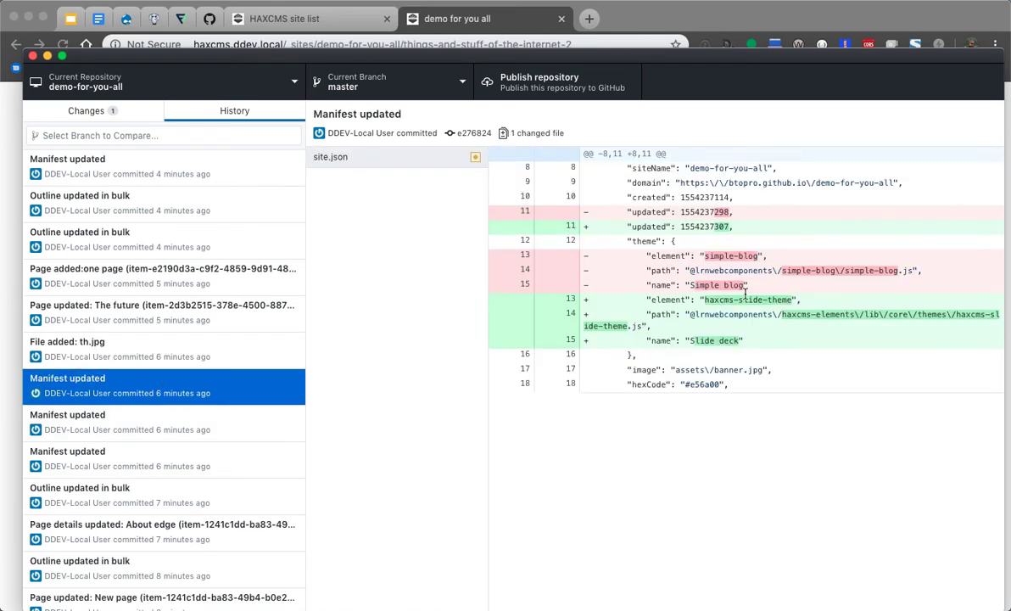
# - Try to revert the "Manifest updated" commit that switched the theme from Simple blog to Slide deck
pyautogui.rightClick(119, 387)
pyautogui.click(170, 396)
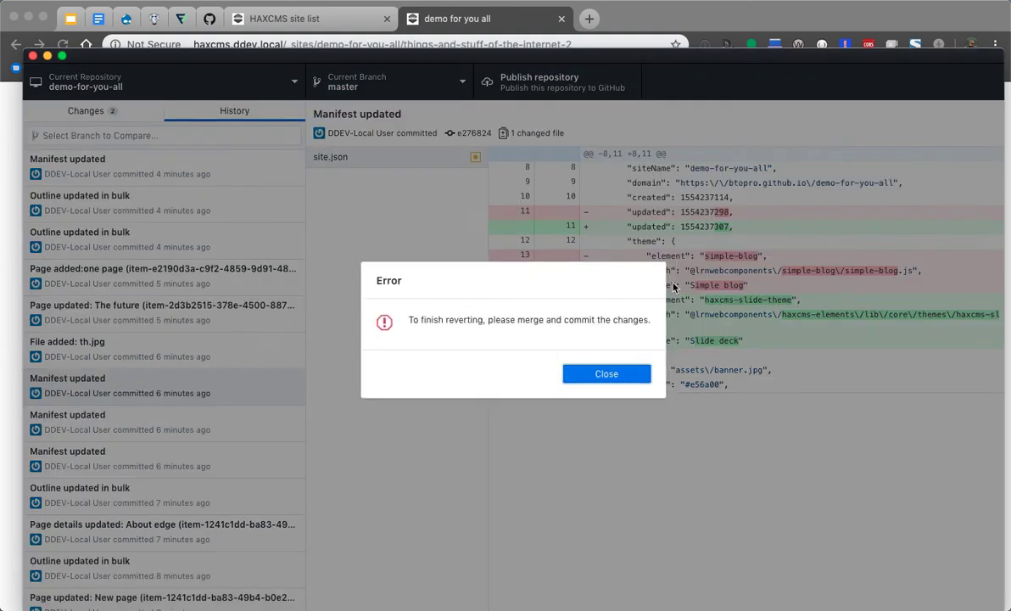
pyautogui.click(608, 374)
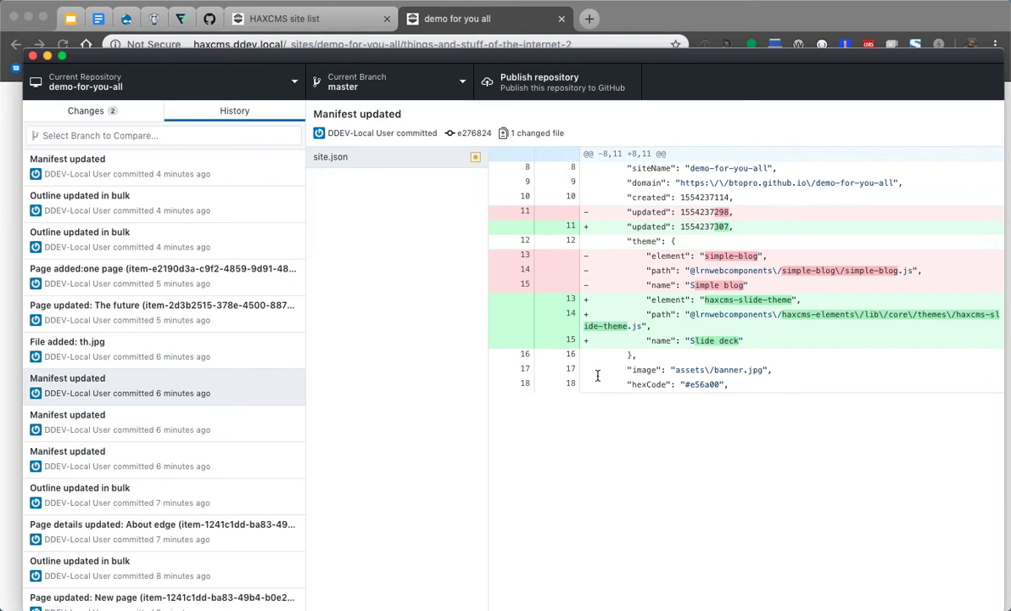
# - Compare the two changed files, discard the changes to site.json, and go back to the commit history
pyautogui.click(89, 111)
pyautogui.click(94, 153)
pyautogui.click(104, 176)
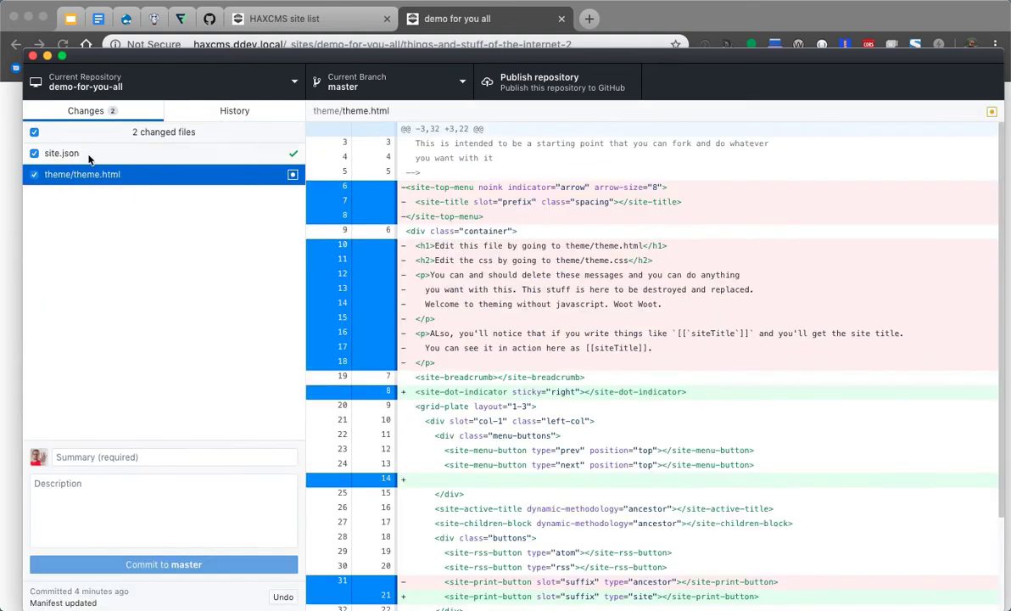
pyautogui.click(90, 155)
pyautogui.rightClick(89, 154)
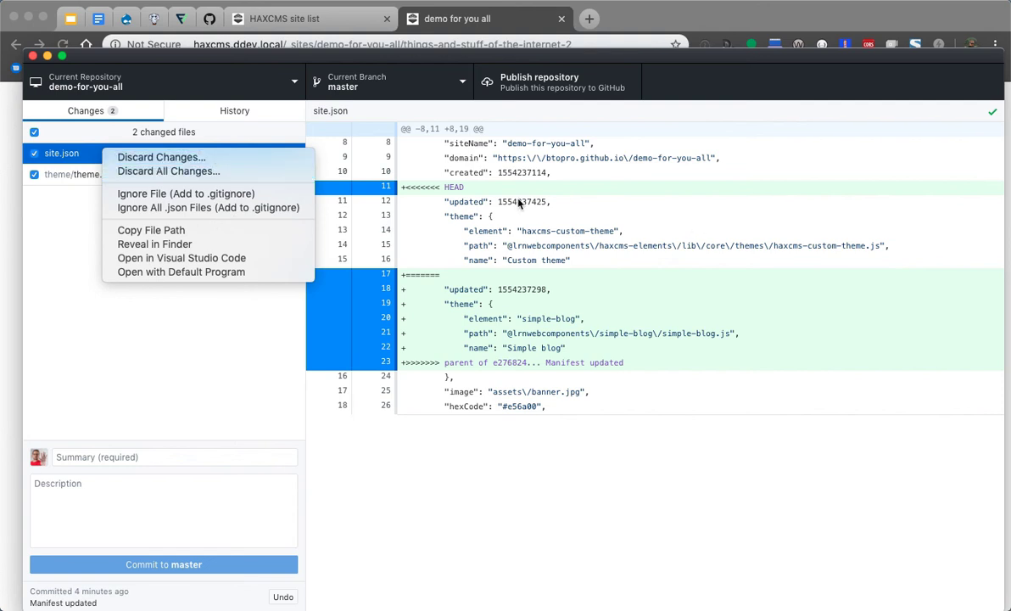
pyautogui.click(225, 160)
pyautogui.click(628, 402)
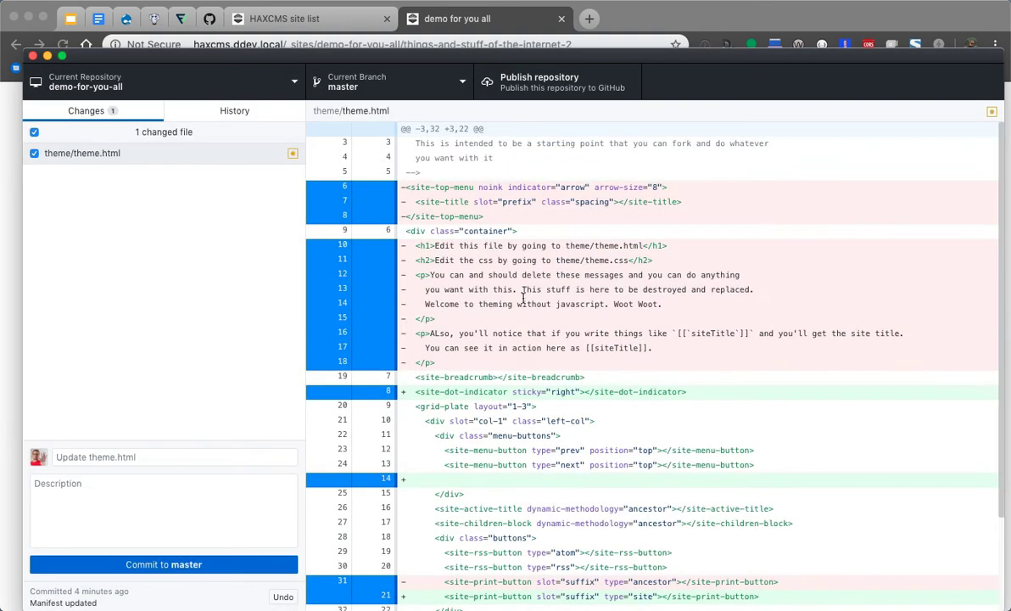
pyautogui.click(231, 110)
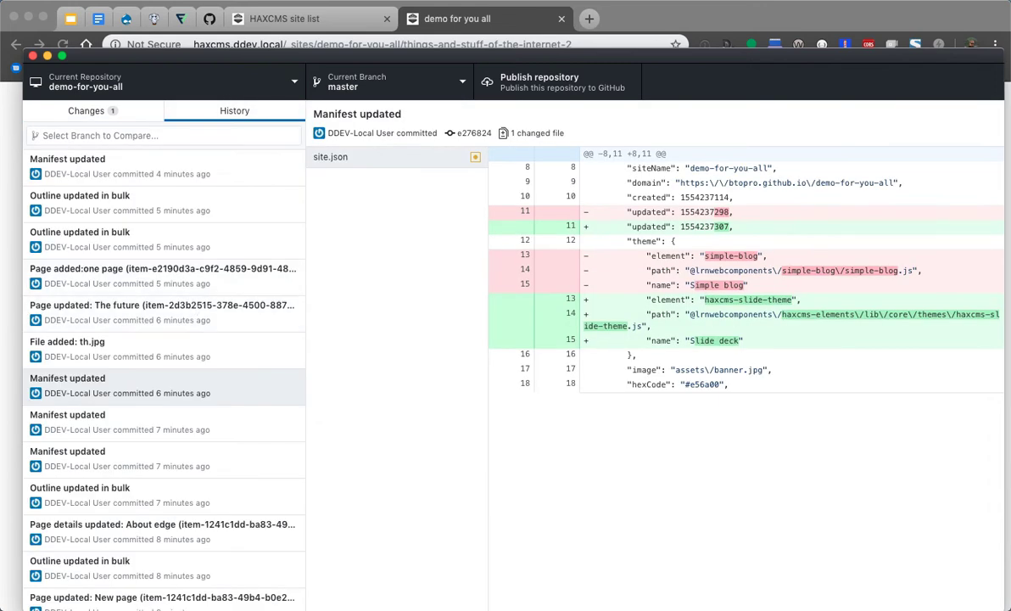
# - Open site.json from the demo-for-you-all folder in the code editor and review its metadata and theme settings
pyautogui.press('super+Tab')
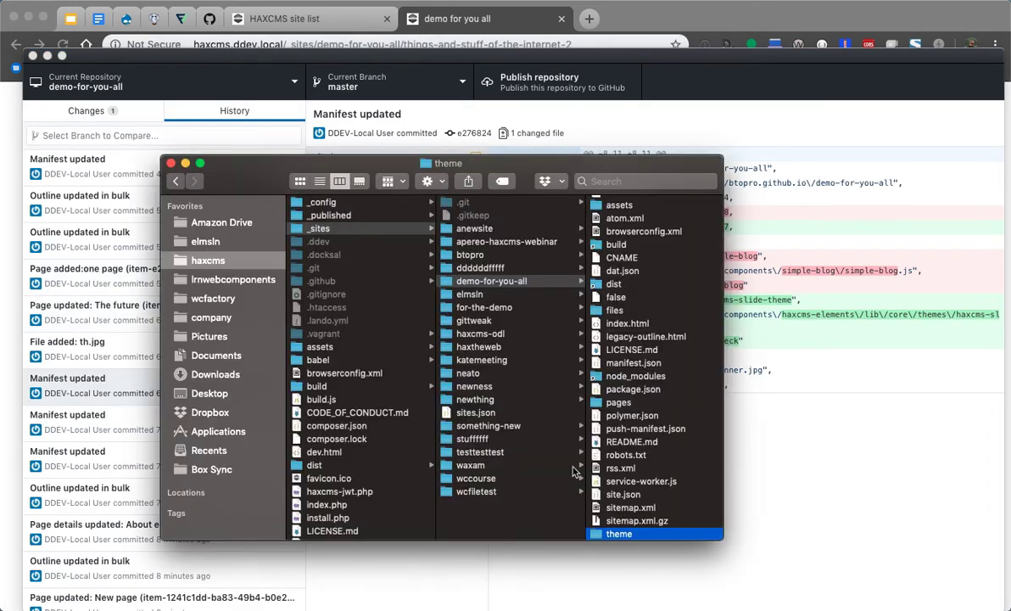
pyautogui.click(620, 501)
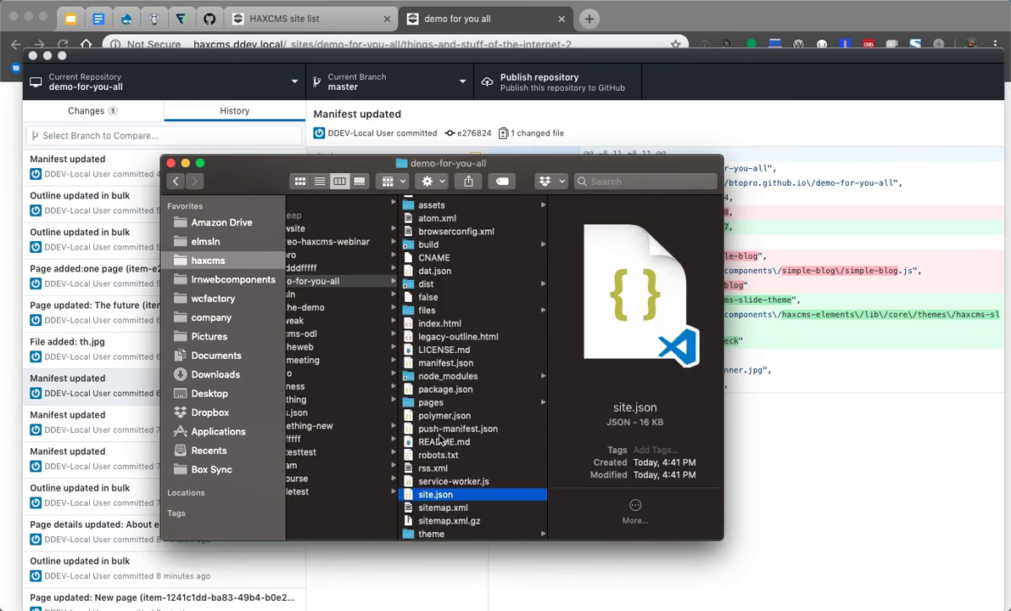
pyautogui.press('super+Tab')
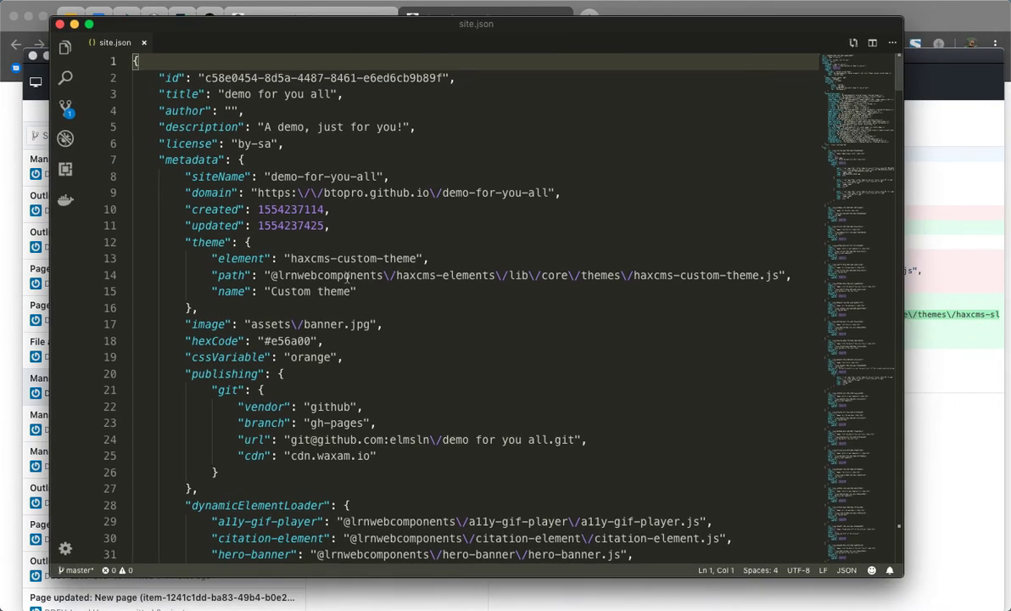
pyautogui.scroll(-3, 346, 280)
pyautogui.click(219, 380)
pyautogui.scroll(3, 243, 381)
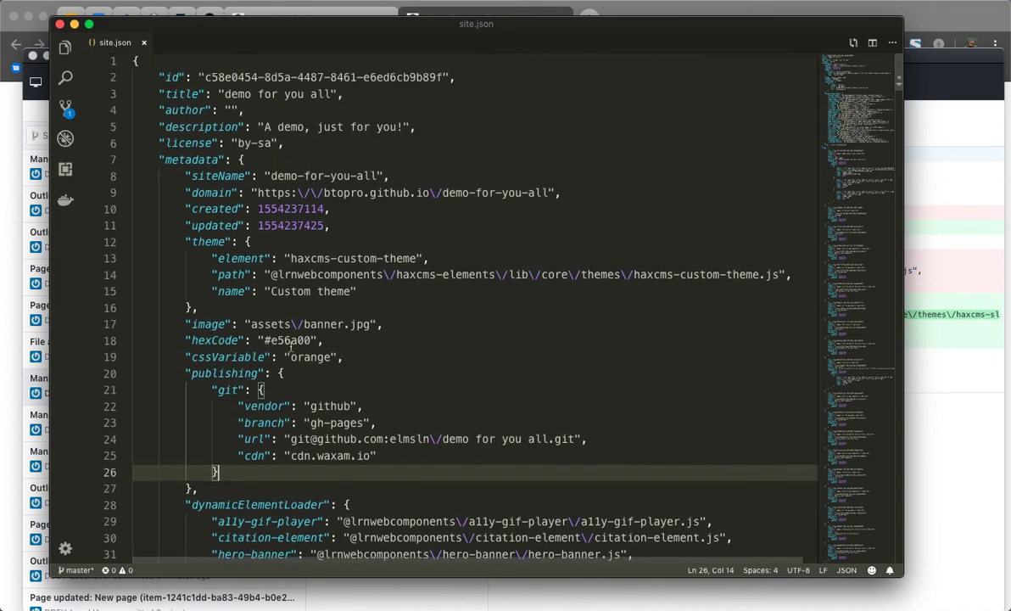
pyautogui.click(326, 339)
pyautogui.click(386, 304)
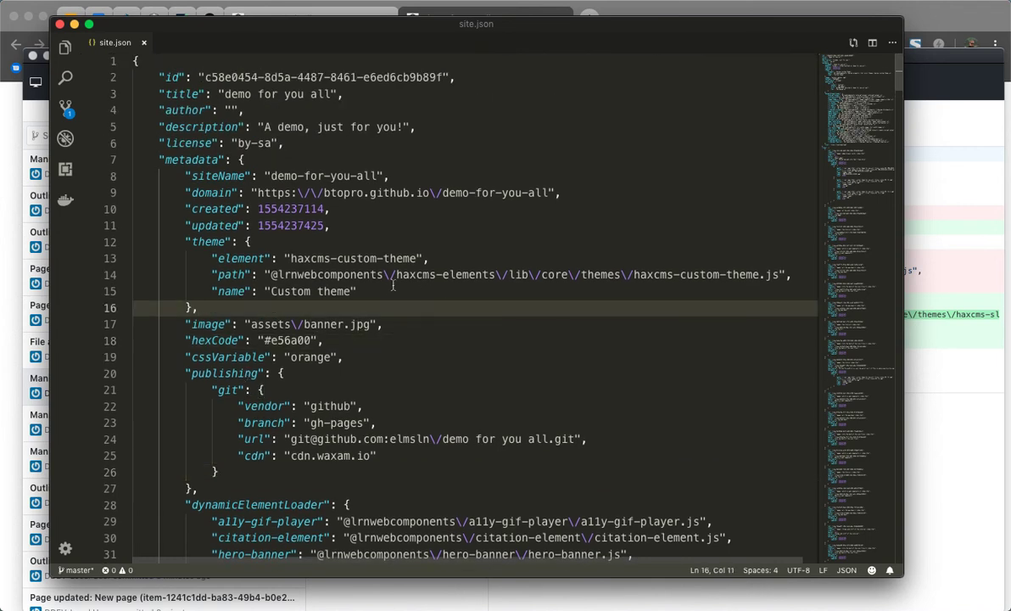
pyautogui.click(463, 272)
# - Change the theme element to haxcms-basic-theme and the path's file to haxcms-basic-theme.js in site.json, and save it
pyautogui.doubleClick(346, 258)
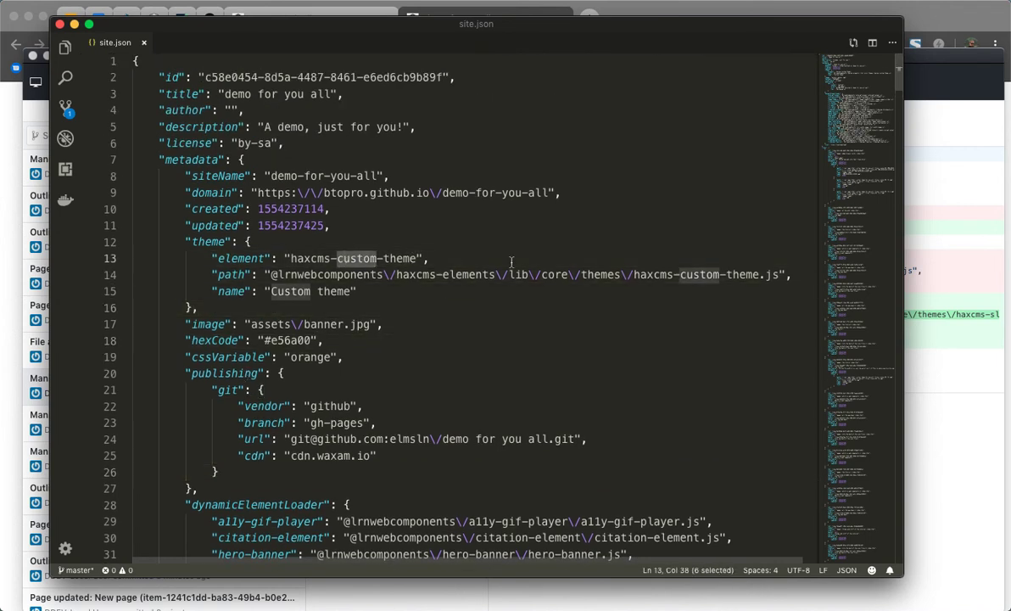
pyautogui.write('basic')
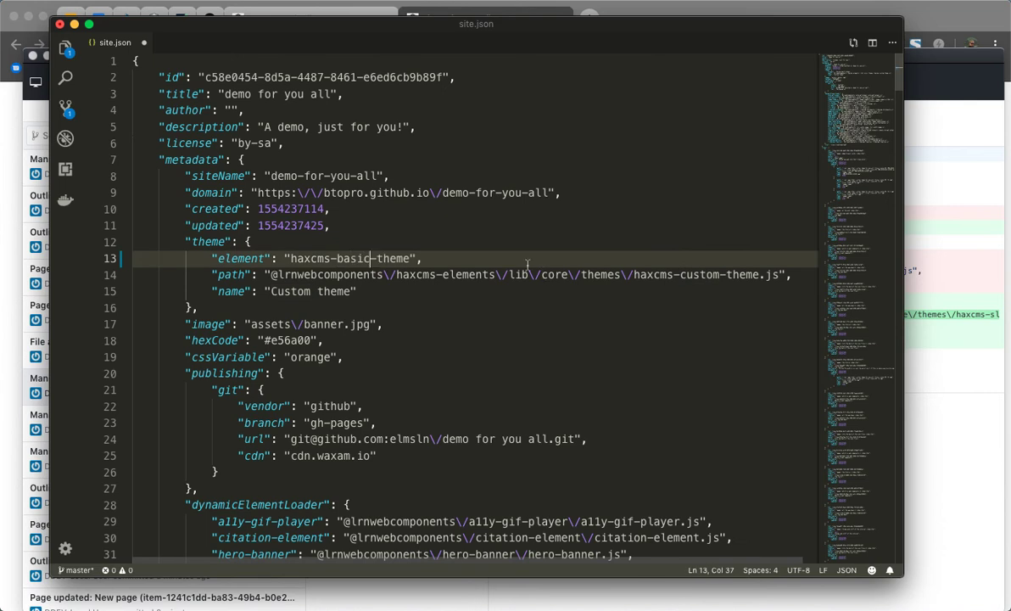
pyautogui.doubleClick(345, 259)
pyautogui.doubleClick(702, 276)
pyautogui.write('basic')
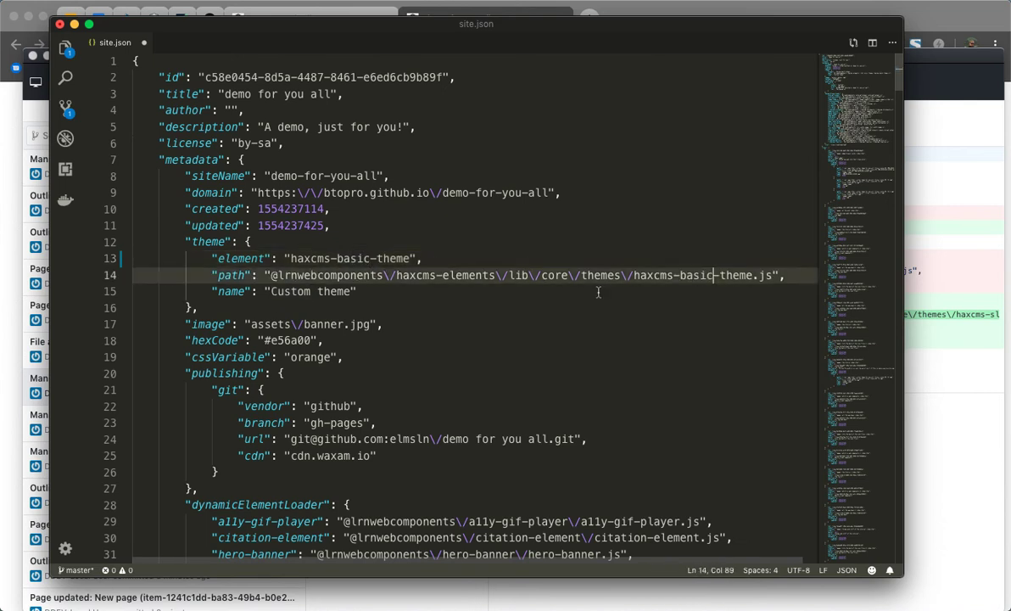
pyautogui.click(593, 301)
pyautogui.press('super+s')
# - Switch back to the browser, reload the demo site and dismiss the logged-in notice
pyautogui.click(918, 416)
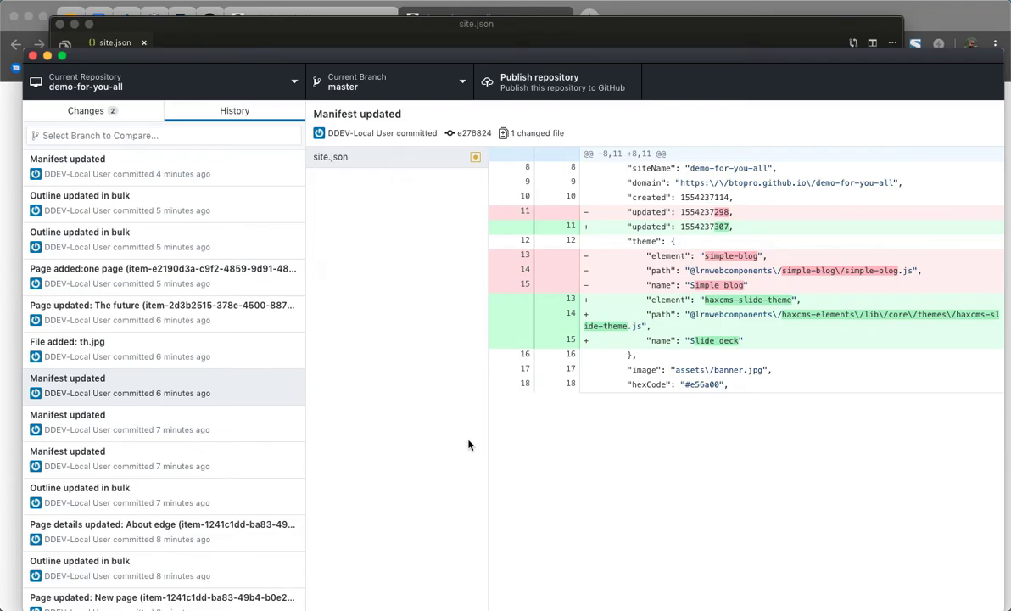
pyautogui.click(8, 259)
pyautogui.press('super+r')
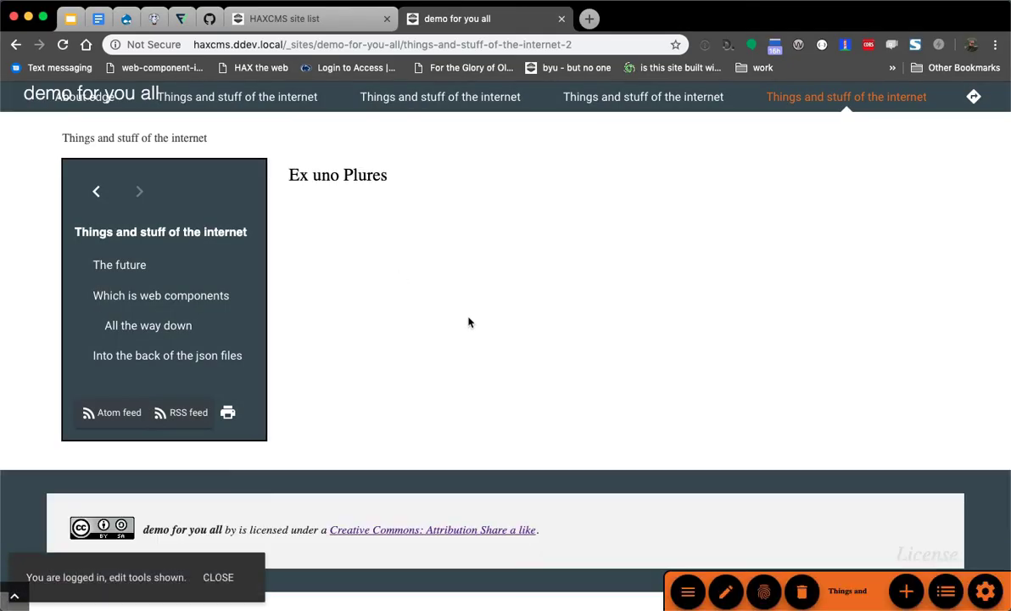
pyautogui.click(218, 582)
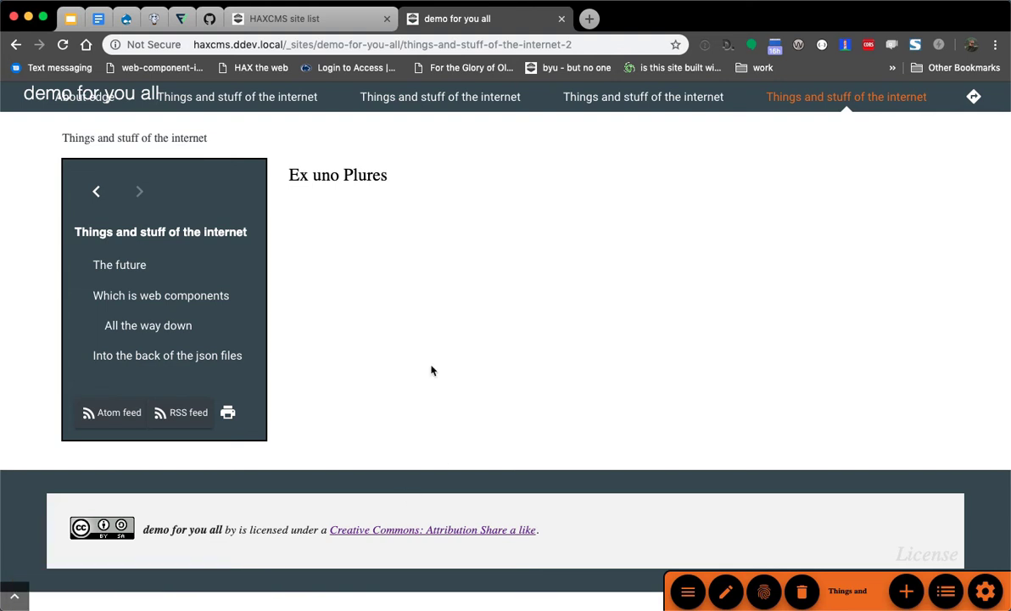
# - Visit the "All the way down", "Which is web components" and "The future" pages to check the side navigation
pyautogui.click(148, 325)
pyautogui.click(135, 293)
pyautogui.click(131, 268)
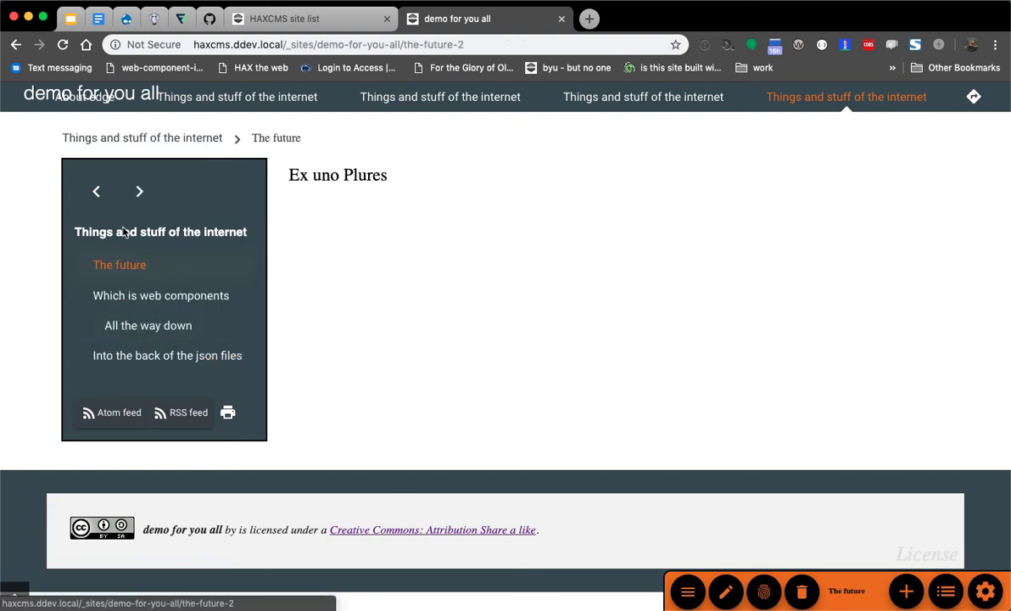
# - Page back through the site, and visit the top-level "Things and stuff of the internet" sections to check their side navigation
pyautogui.click(103, 196)
pyautogui.click(103, 196)
pyautogui.click(103, 196)
pyautogui.click(643, 97)
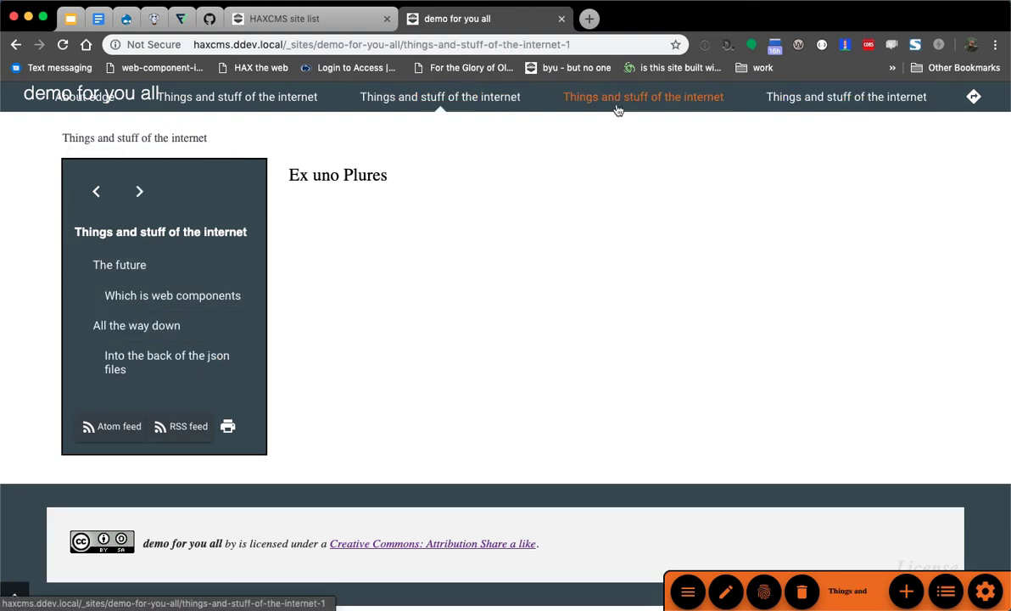
pyautogui.click(847, 97)
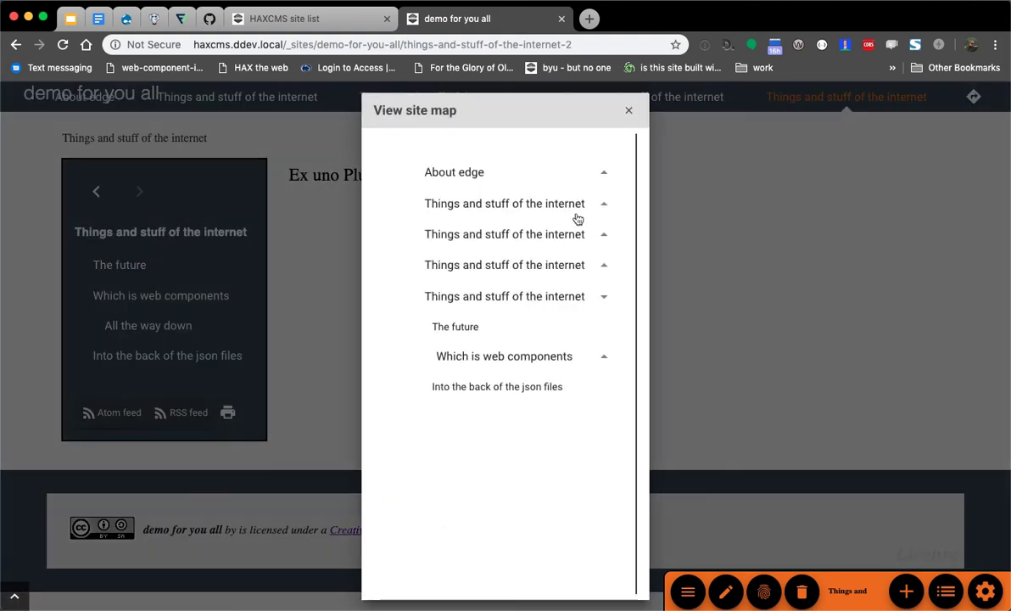
# - Open the site map and expand its branches, including About edge, The future and All the way down, to examine the nested pages
pyautogui.click(604, 297)
pyautogui.click(604, 264)
pyautogui.click(603, 232)
pyautogui.click(603, 201)
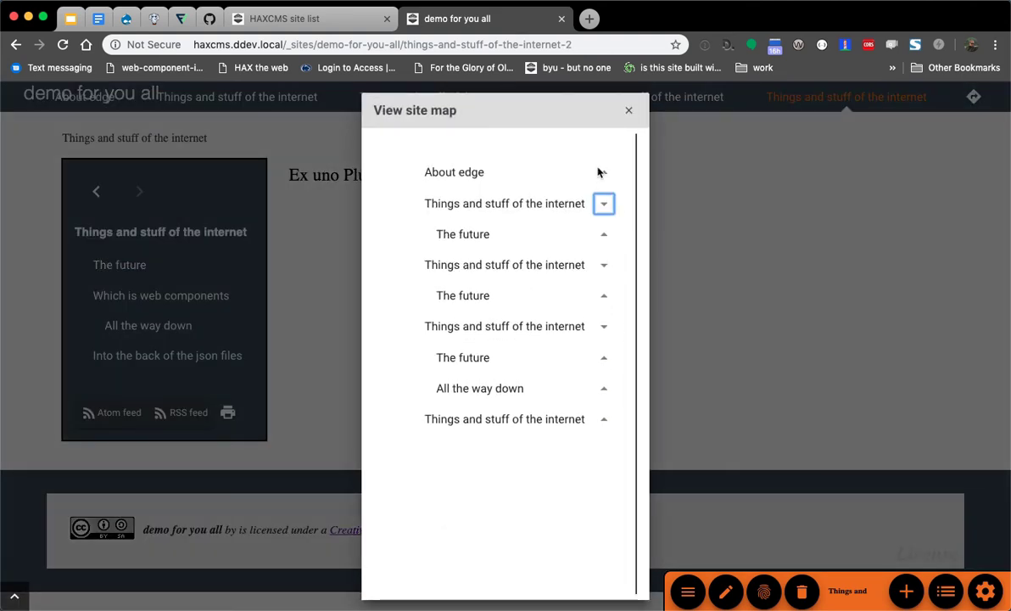
pyautogui.click(604, 172)
pyautogui.click(604, 293)
pyautogui.click(603, 262)
pyautogui.click(603, 323)
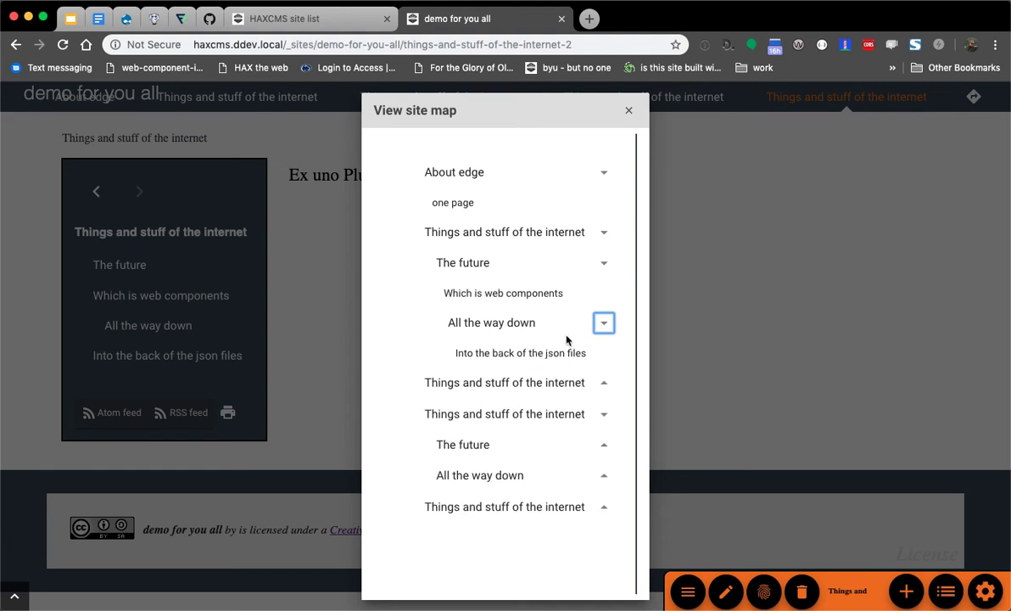
# - Visit the nested pages of the first "Things and stuff of the internet" branch and its neighbours from the site map
pyautogui.click(527, 352)
pyautogui.click(471, 316)
pyautogui.click(462, 294)
pyautogui.click(462, 264)
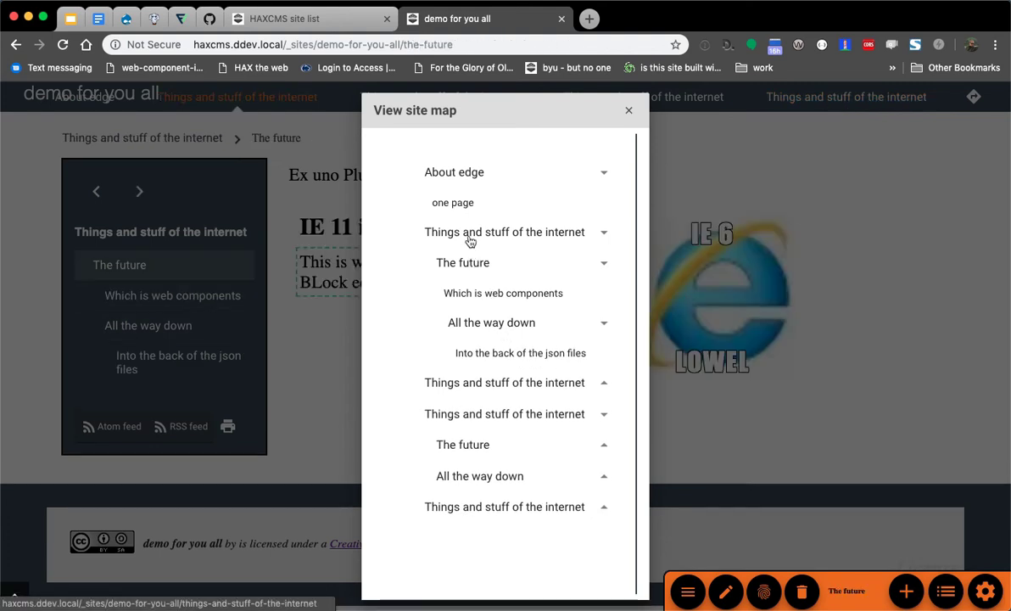
pyautogui.click(469, 233)
pyautogui.click(450, 204)
pyautogui.click(479, 326)
pyautogui.click(449, 386)
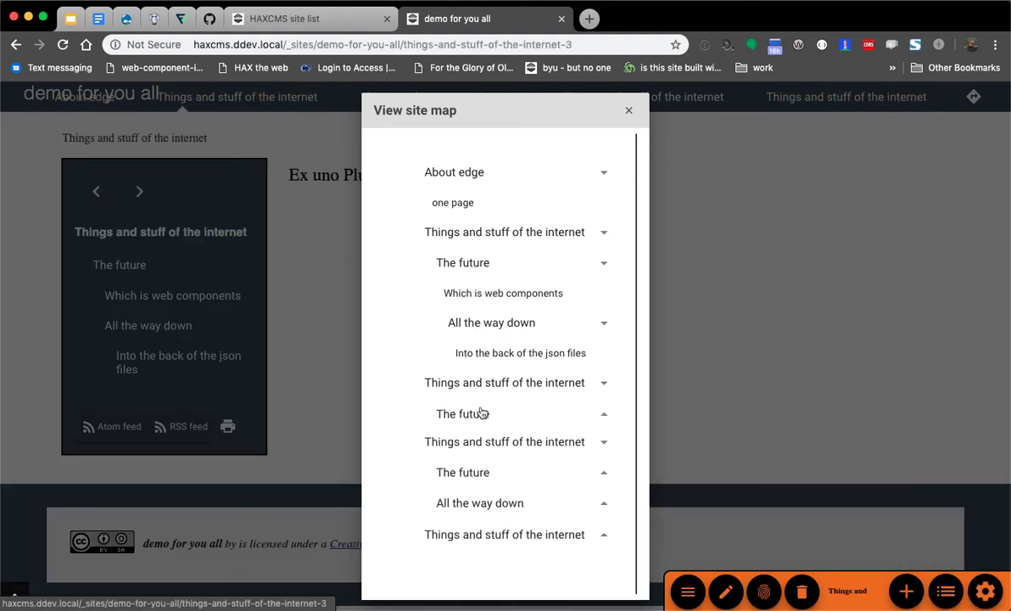
# - Visit pages in the lower "Things and stuff of the internet" branches from the site map, and close the map
pyautogui.click(472, 432)
pyautogui.click(507, 457)
pyautogui.click(476, 475)
pyautogui.click(480, 523)
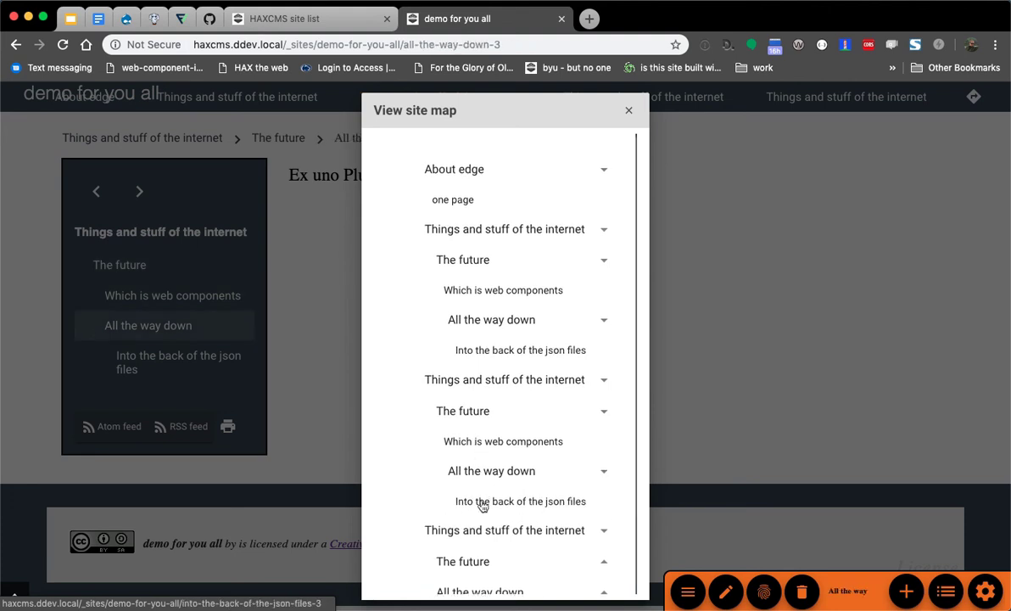
pyautogui.click(474, 563)
pyautogui.click(492, 198)
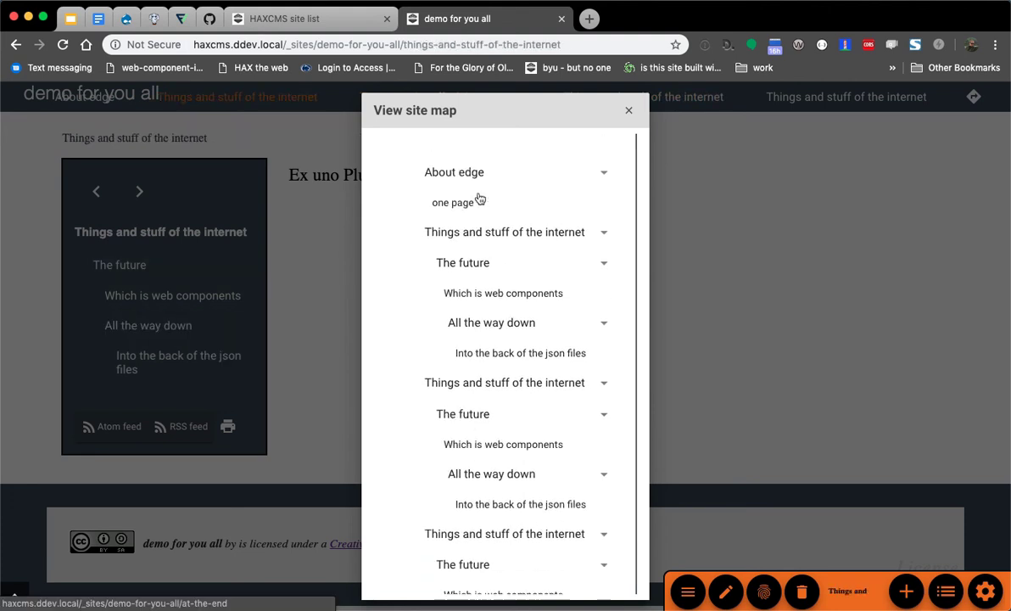
pyautogui.click(628, 112)
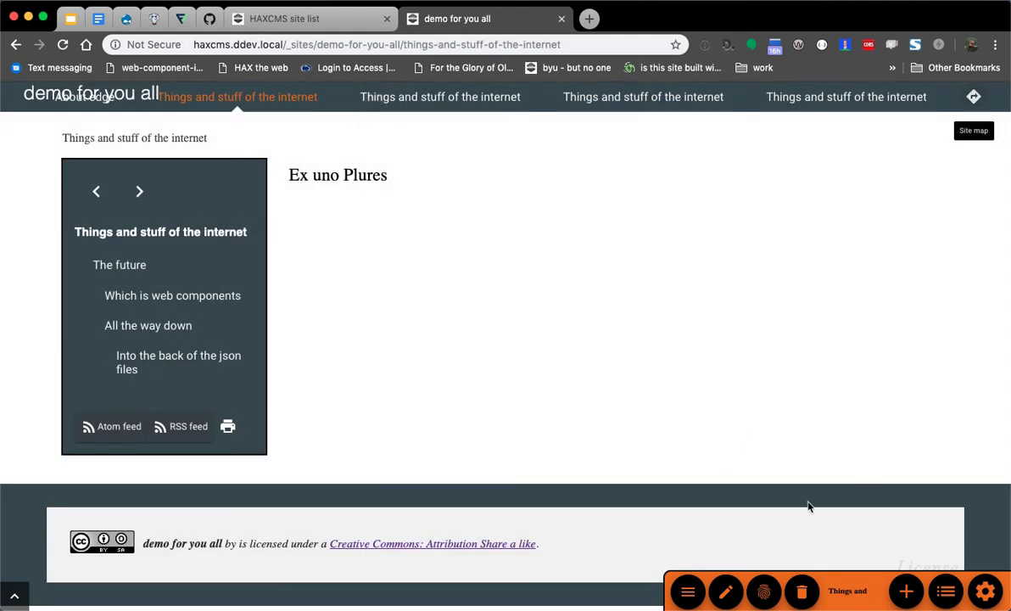
# - Change the site's theme to Simple blog in the site fields and save them
pyautogui.click(948, 590)
pyautogui.click(853, 495)
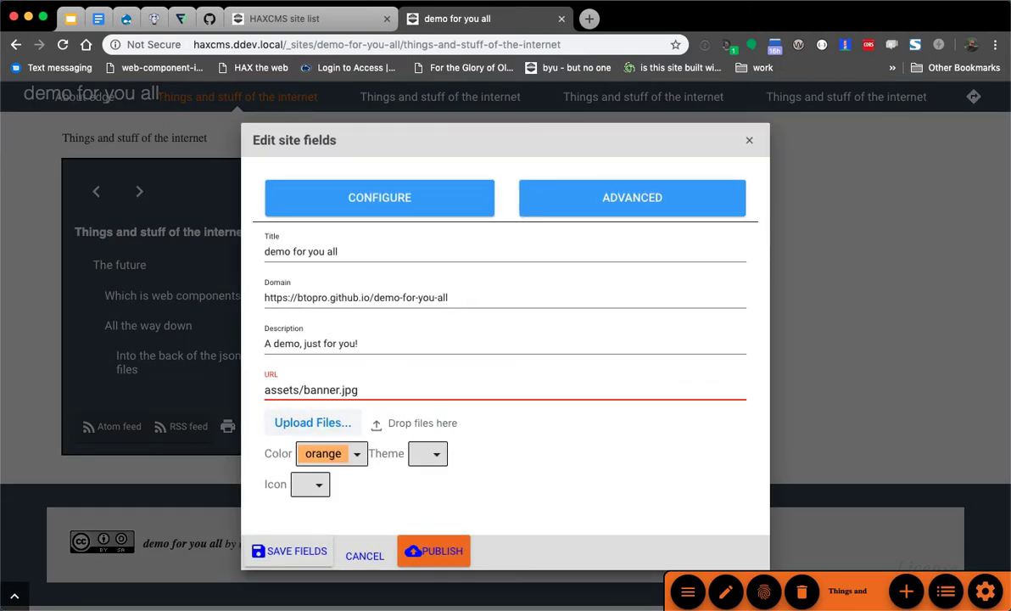
pyautogui.click(428, 453)
pyautogui.scroll(-2, 450, 488)
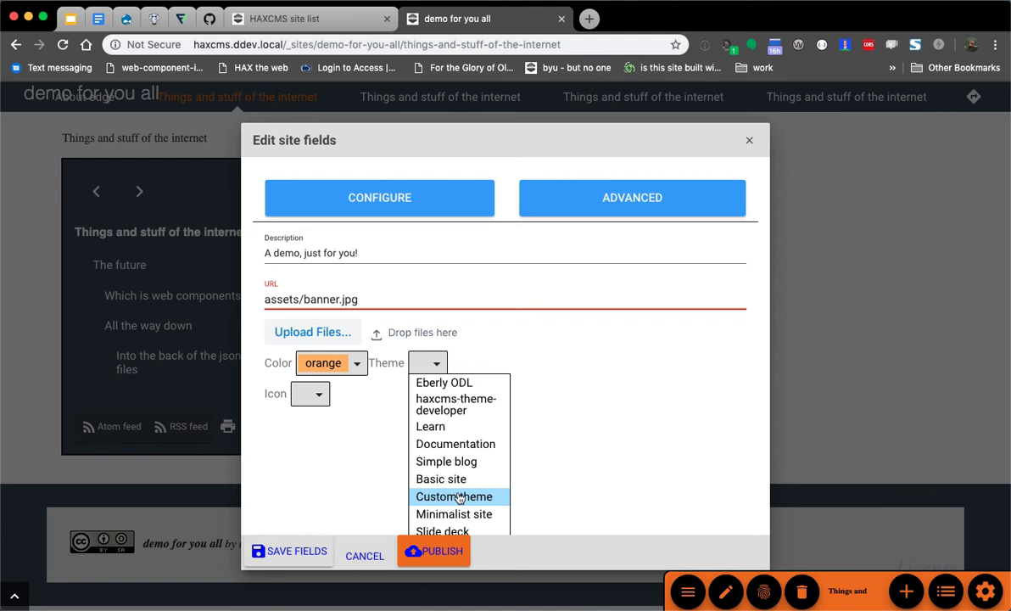
pyautogui.click(446, 451)
pyautogui.click(293, 550)
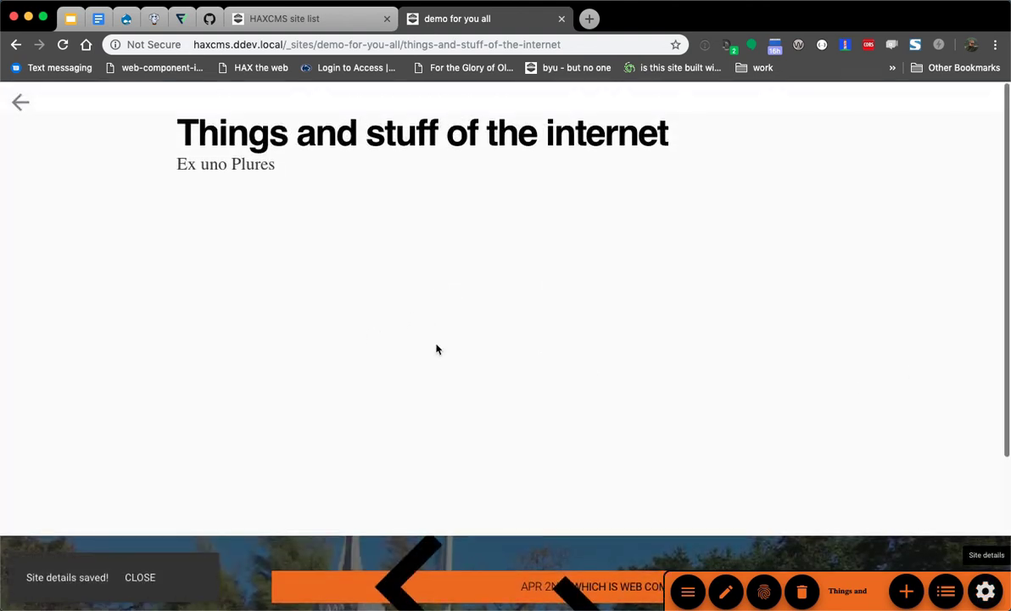
# - Leave the current post and load the site's home page by removing the page slug from the address
pyautogui.click(20, 102)
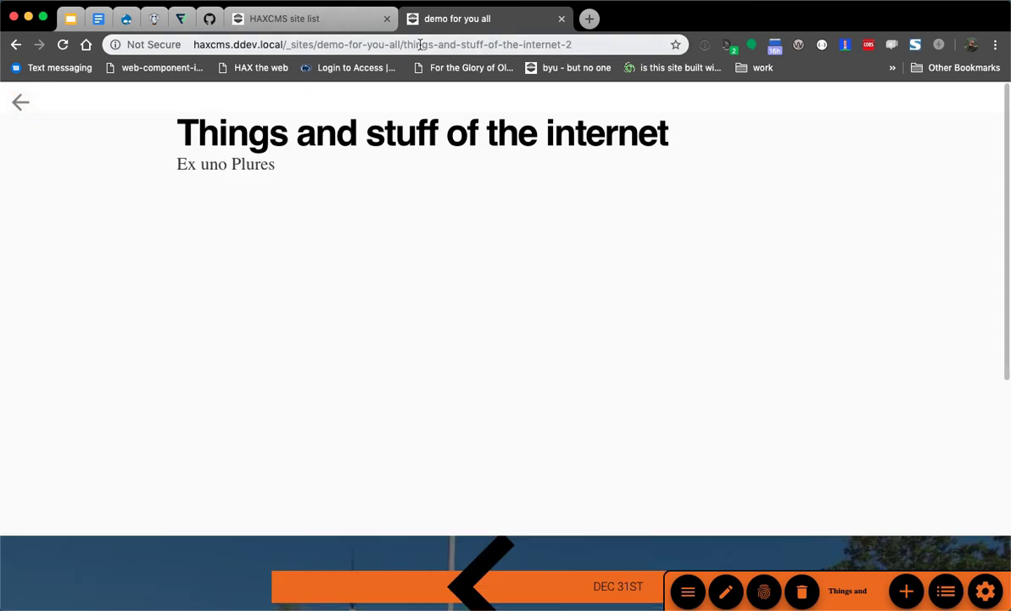
pyautogui.moveTo(405, 45); pyautogui.dragTo(574, 45)
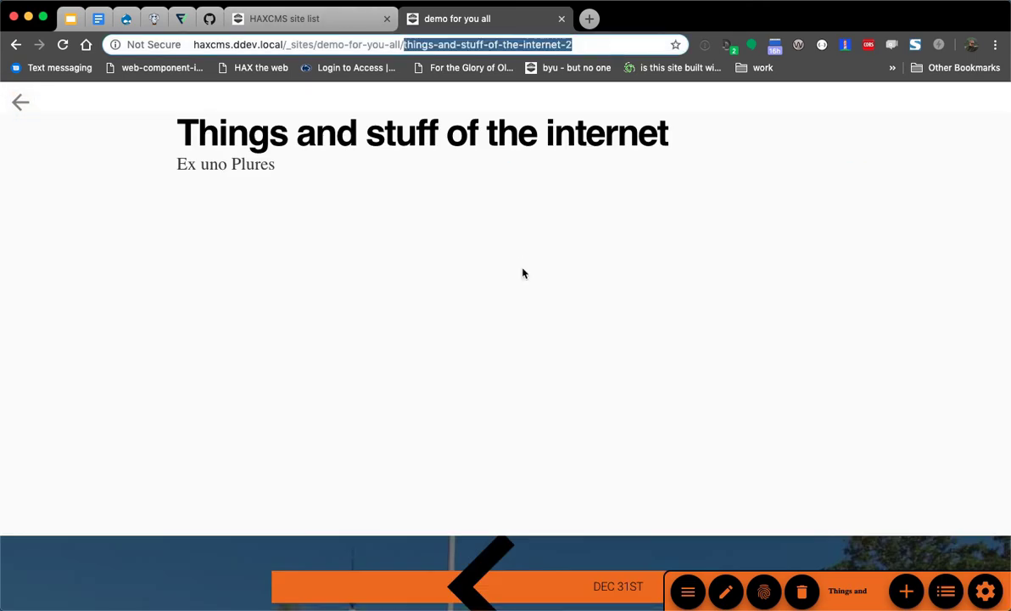
pyautogui.press('BackSpace')
pyautogui.press('Return')
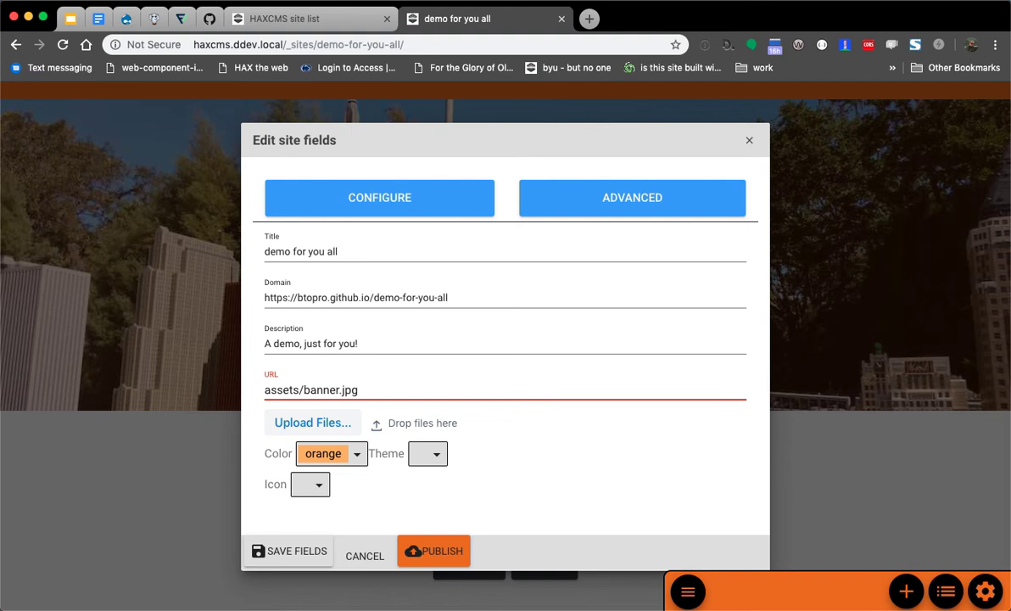
# - Upload IMG_20181228_114109.jpg in the site fields, choose the Android icon and the Basic site theme, and save
pyautogui.moveTo(488, 436); pyautogui.dragTo(327, 421)
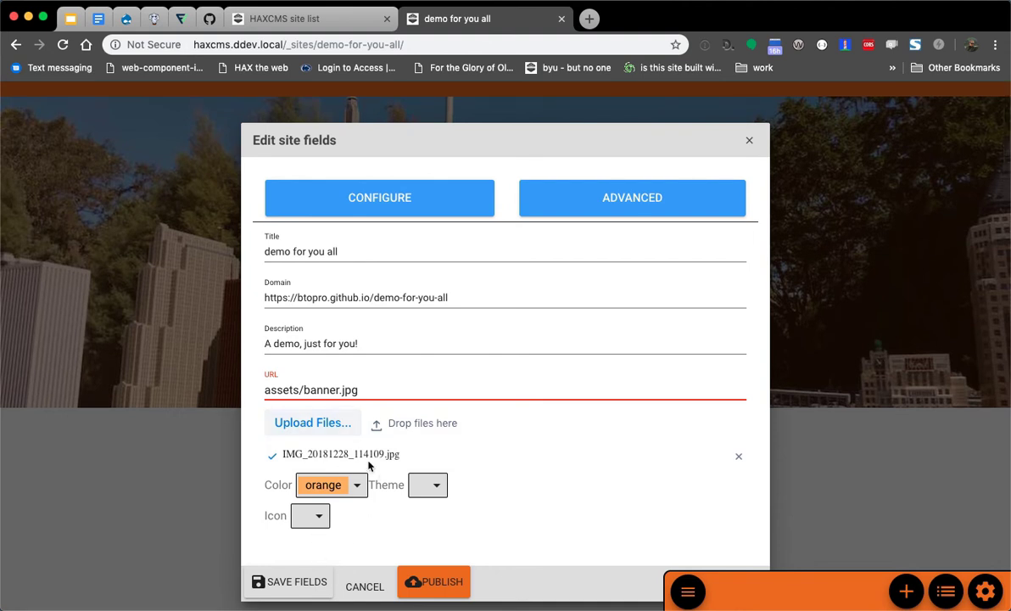
pyautogui.click(320, 517)
pyautogui.click(299, 532)
pyautogui.click(435, 485)
pyautogui.scroll(-3, 466, 528)
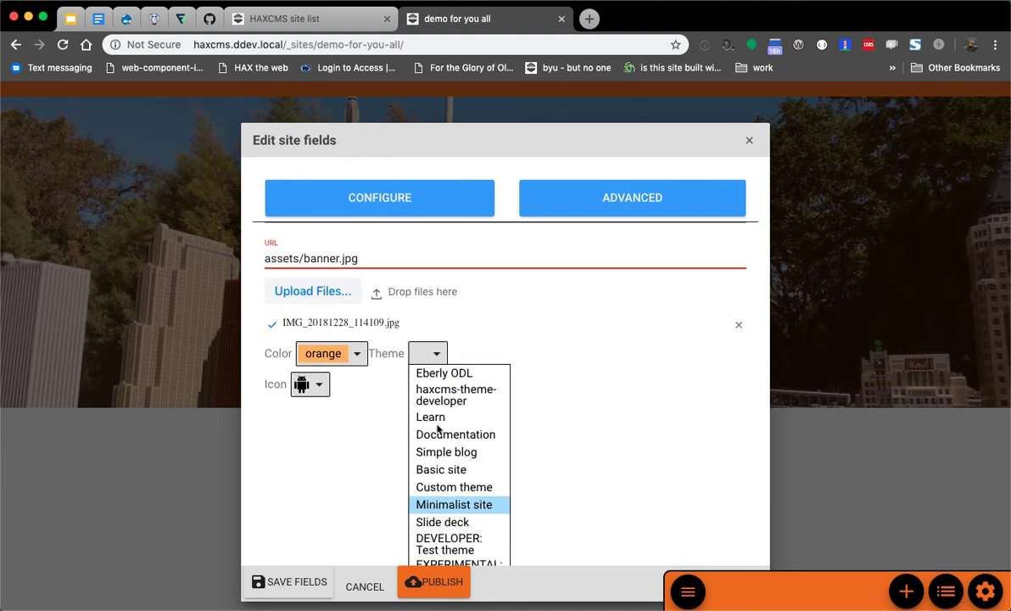
pyautogui.click(459, 469)
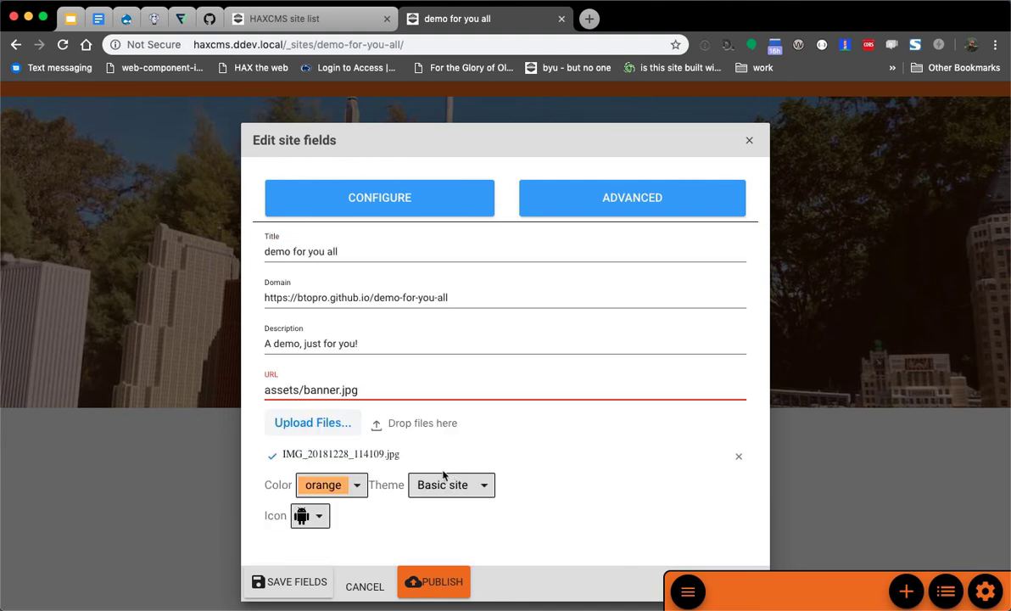
pyautogui.click(280, 594)
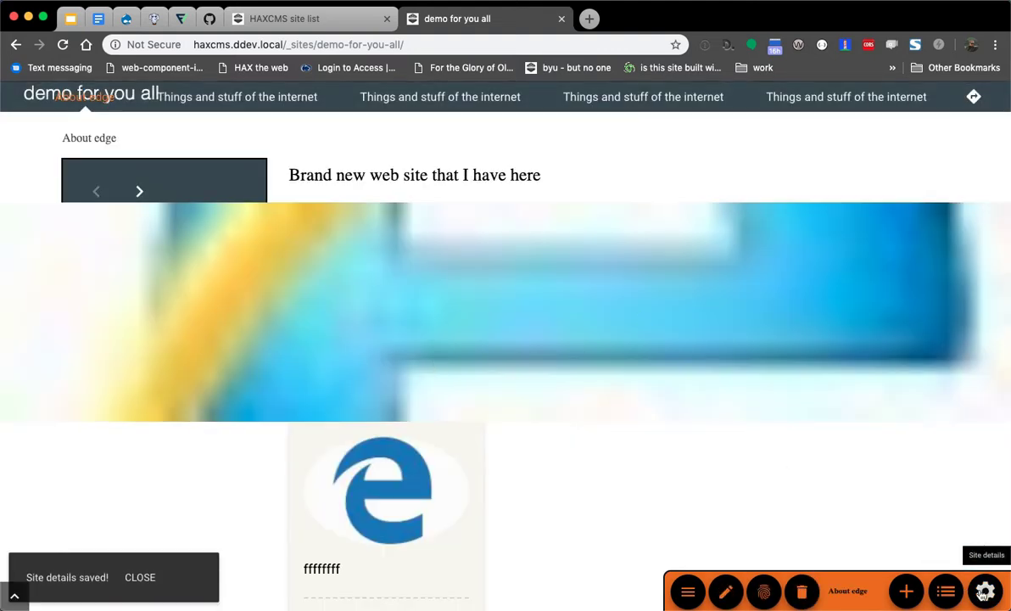
# - Change the site's theme to Learn, save the fields, and visit the first "Things and stuff of the internet" page
pyautogui.click(983, 594)
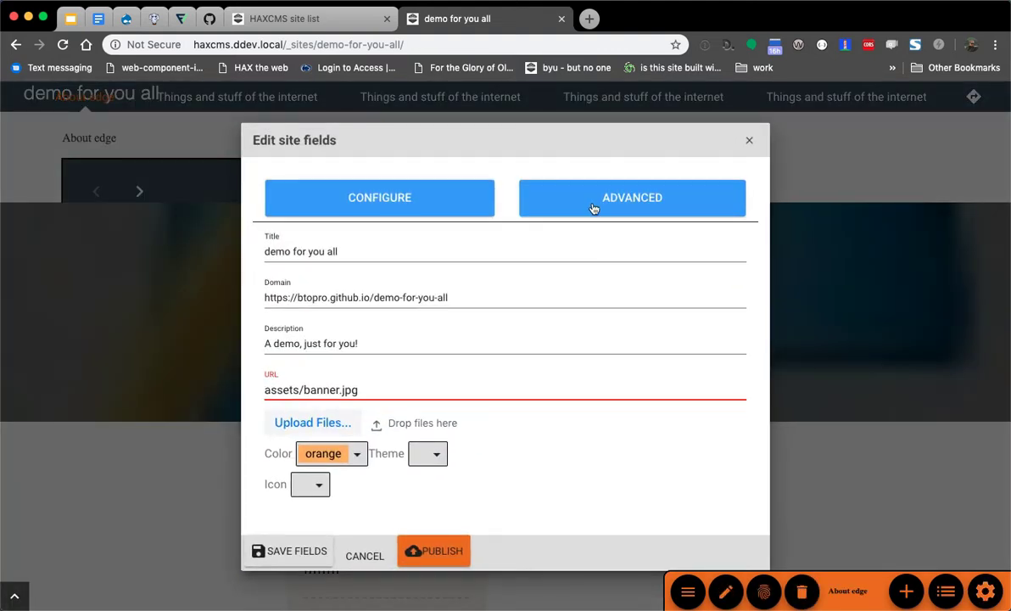
pyautogui.click(434, 454)
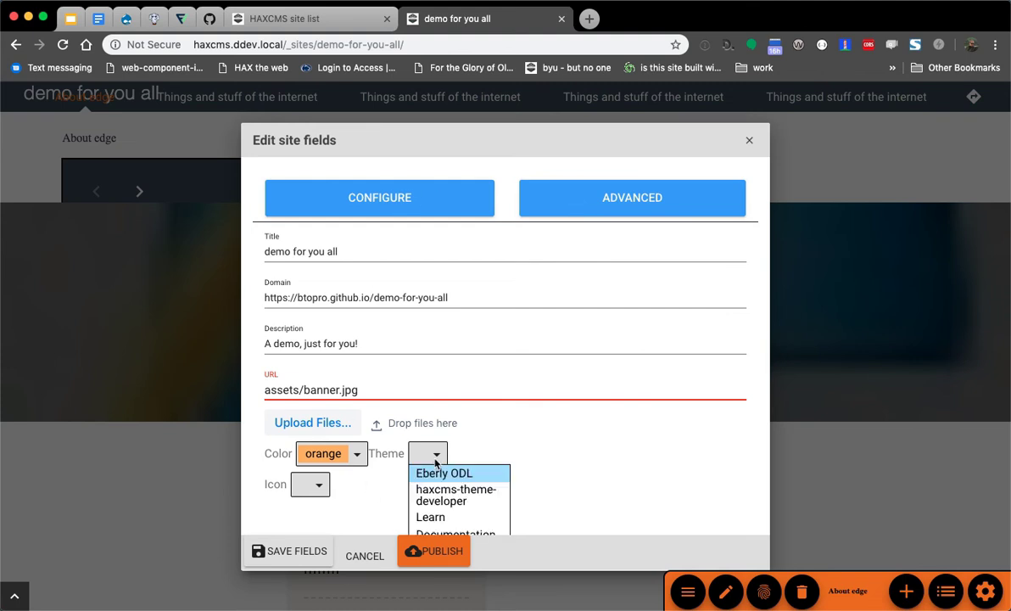
pyautogui.scroll(-1, 466, 488)
pyautogui.click(469, 489)
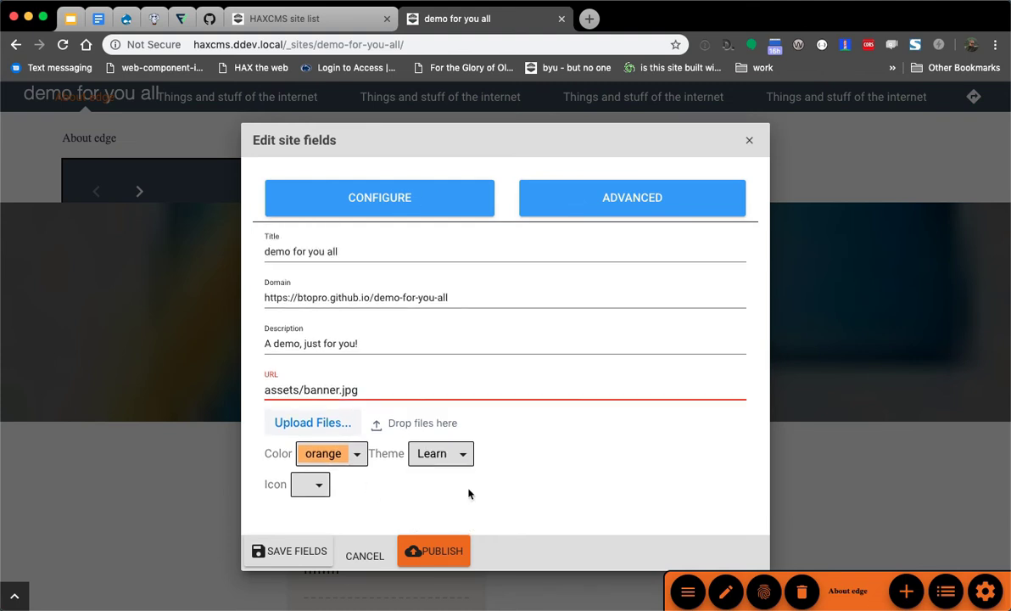
pyautogui.click(276, 550)
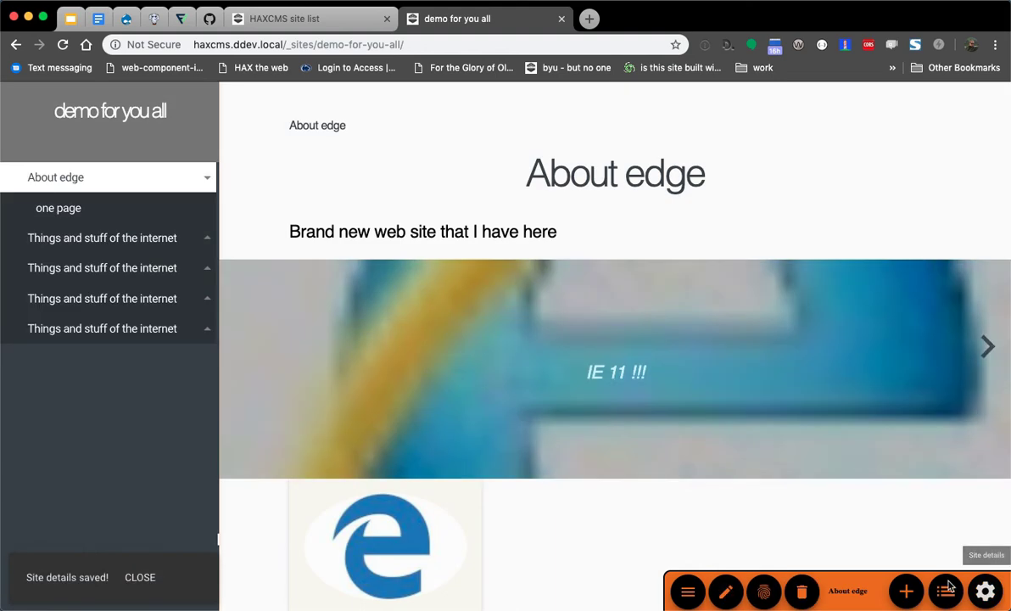
pyautogui.click(89, 242)
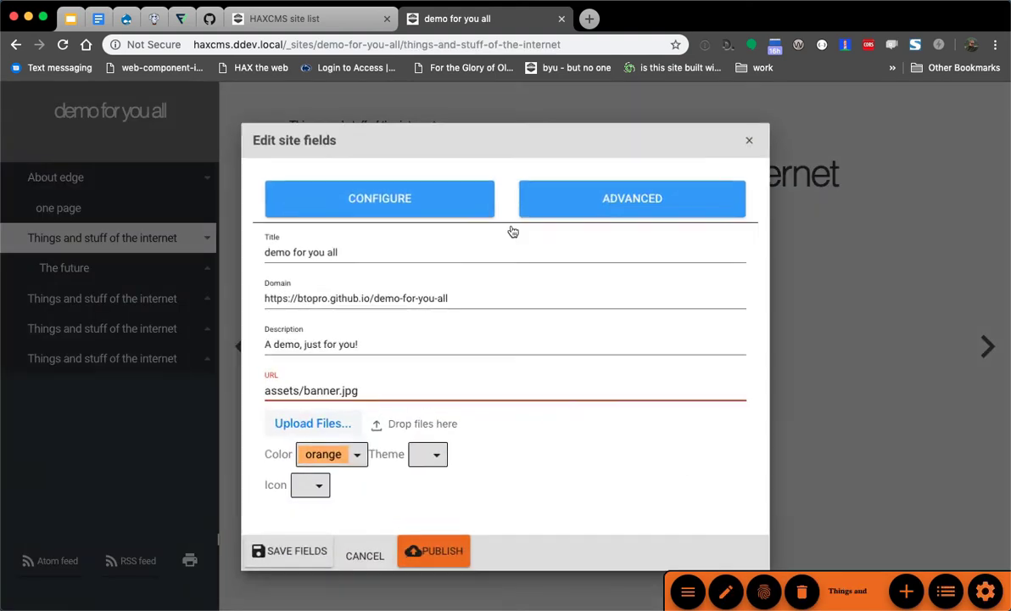
# - Set the site's license to Creative Commons: Attribution, enter the author's name in the advanced site fields, and save
pyautogui.click(591, 211)
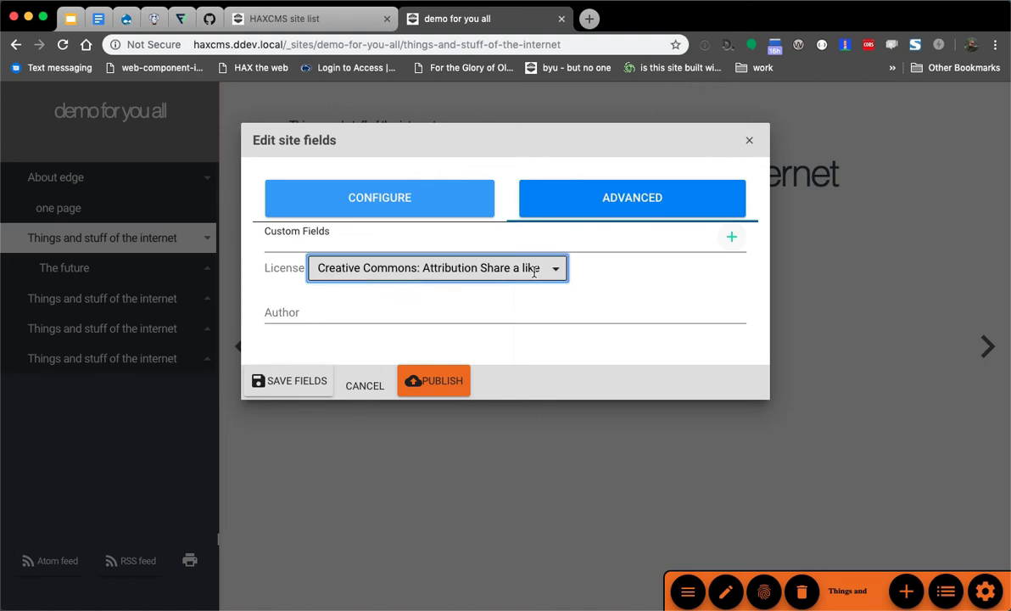
pyautogui.click(535, 271)
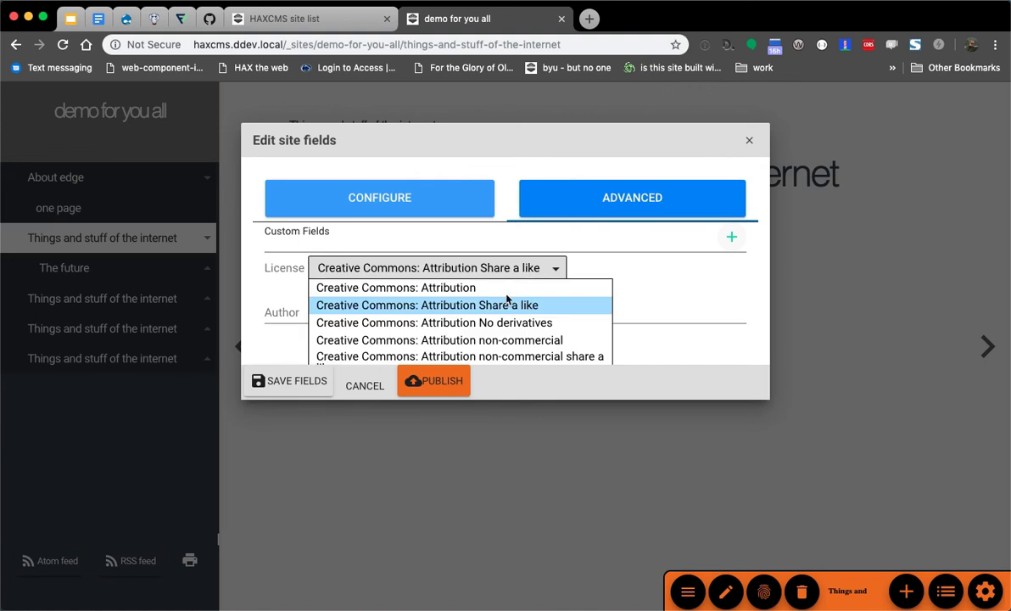
pyautogui.click(458, 295)
pyautogui.click(441, 316)
pyautogui.write('B')
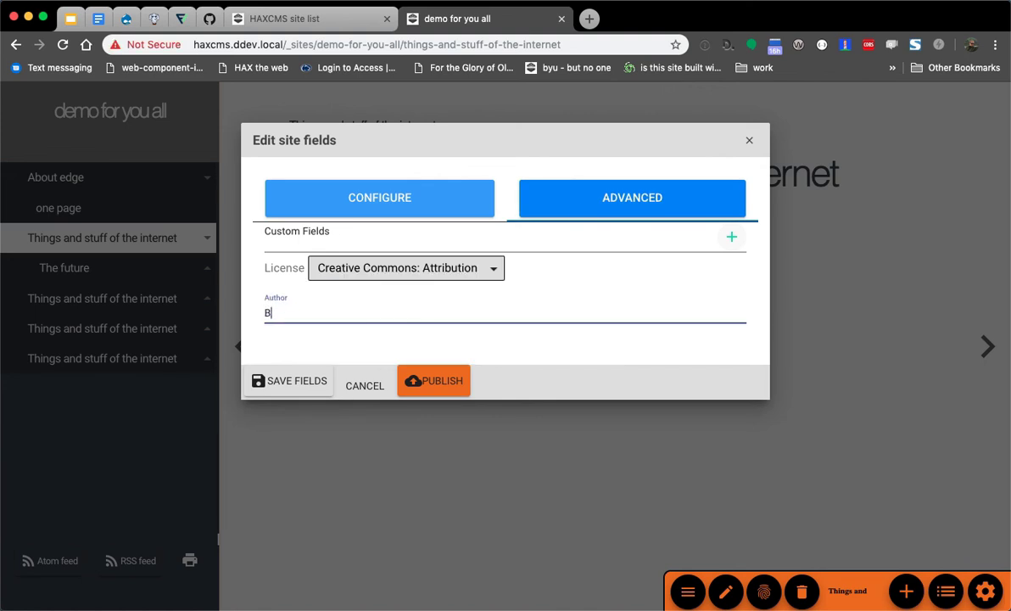
pyautogui.write('topro')
pyautogui.click(289, 381)
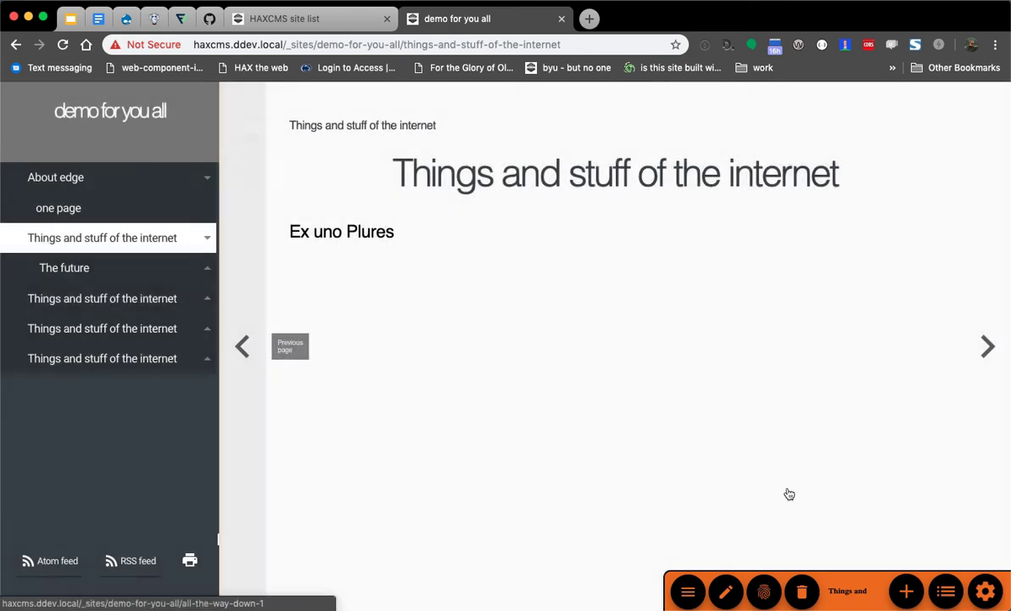
# - Add a custom field in the advanced site fields with form group Configure and input method Color picker
pyautogui.click(985, 594)
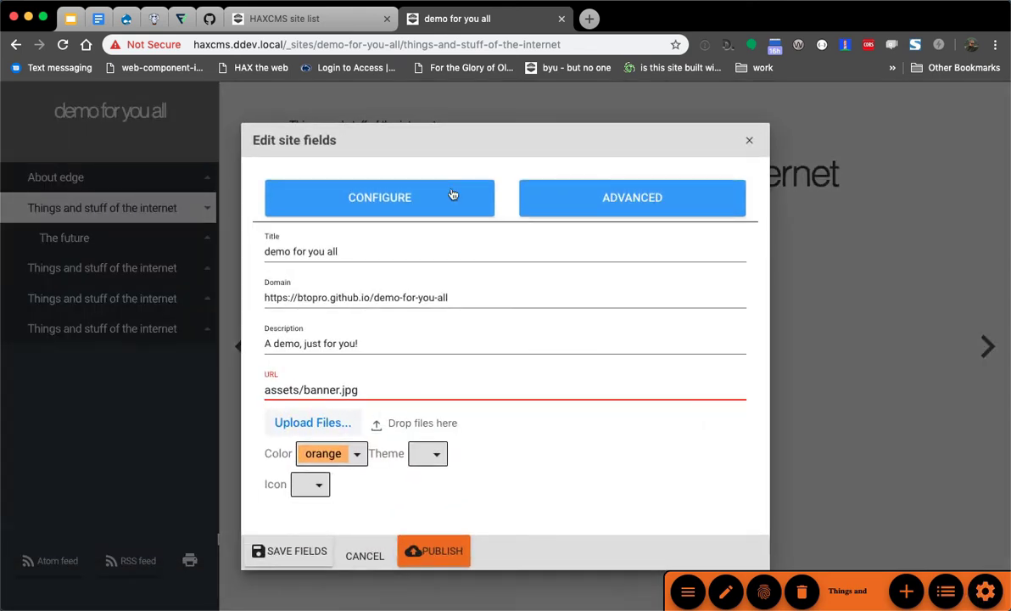
pyautogui.click(596, 196)
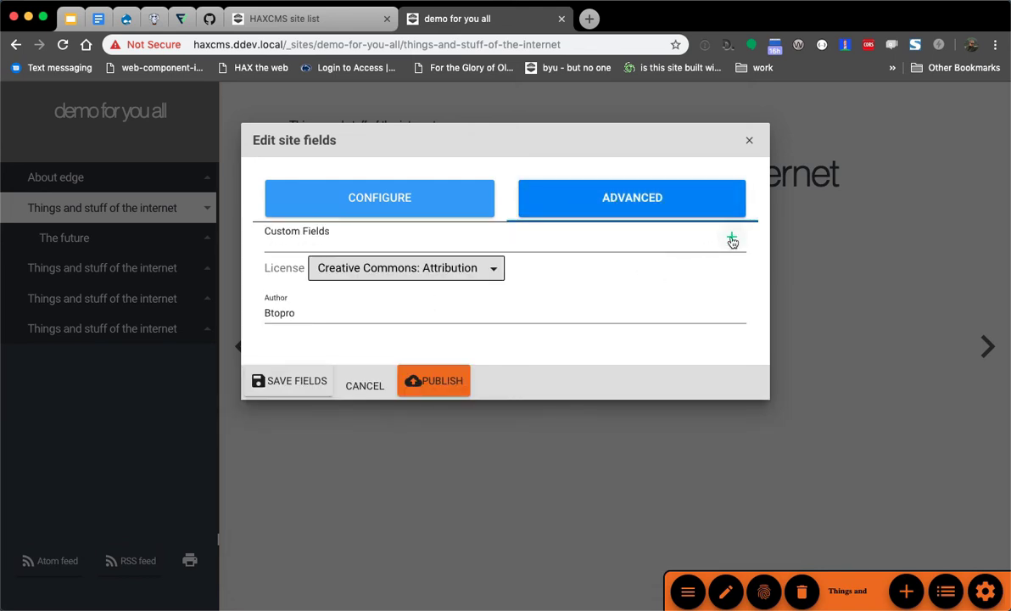
pyautogui.click(728, 237)
pyautogui.click(393, 270)
pyautogui.click(354, 306)
pyautogui.click(377, 321)
pyautogui.click(499, 304)
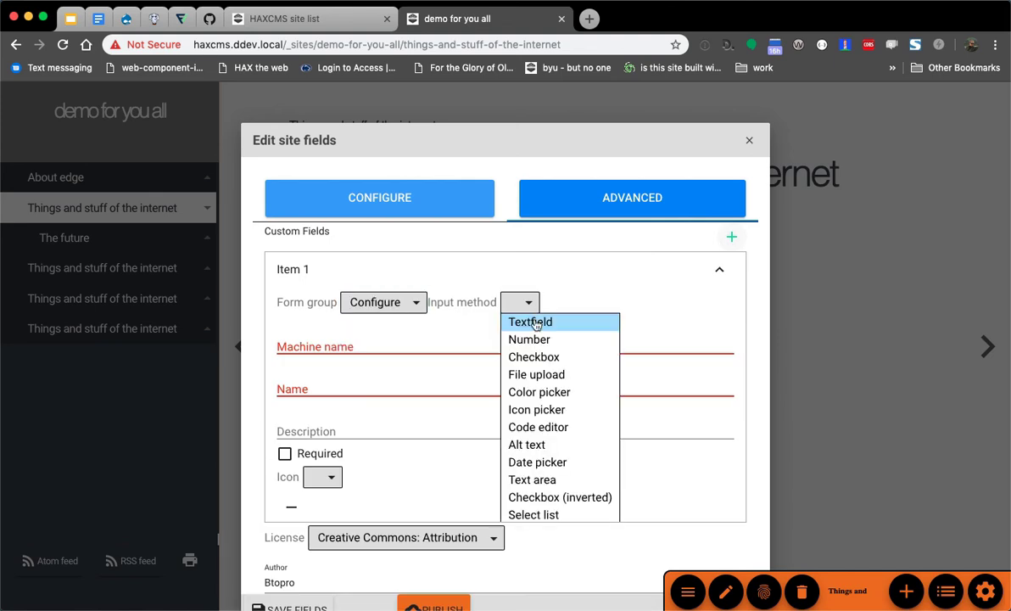
pyautogui.click(566, 394)
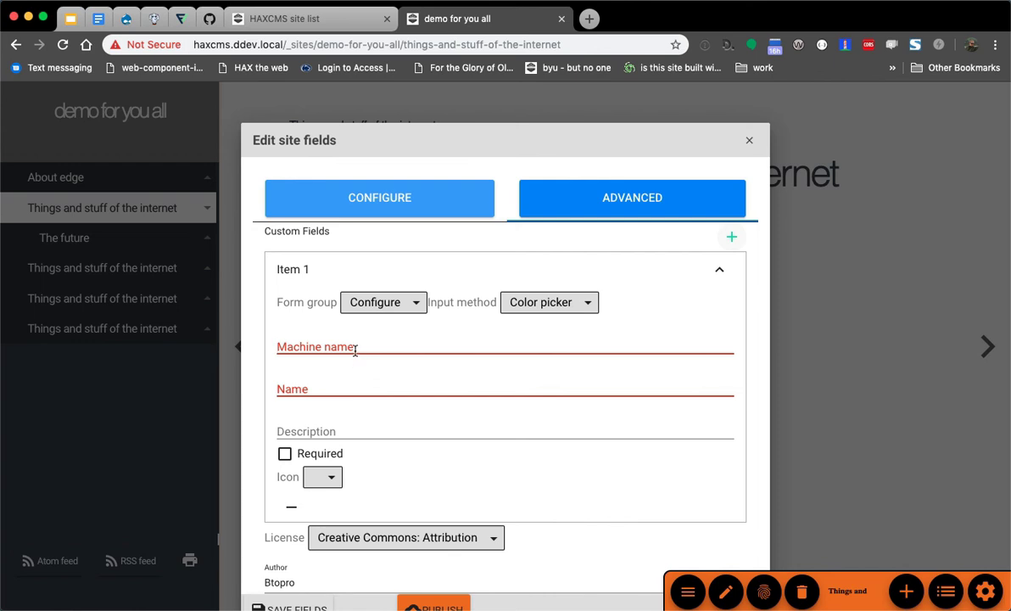
# - Give the color field machine name "color", name "My custom color", description "Is blue or whatever you want" and a circled plus icon, and make it required
pyautogui.write('color')
pyautogui.press('Tab')
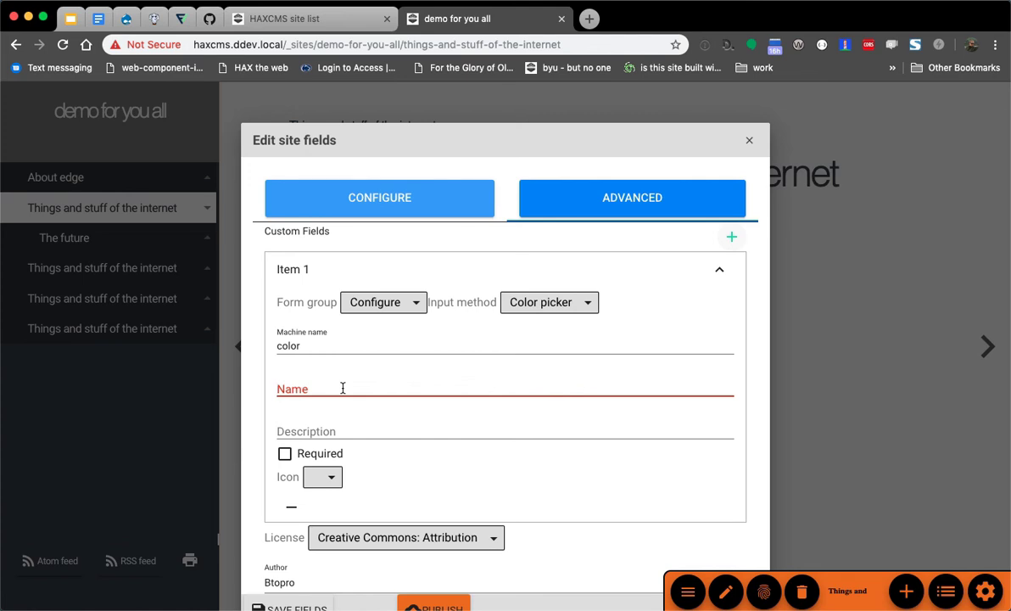
pyautogui.write('My custom color')
pyautogui.press('Tab')
pyautogui.write('Is b')
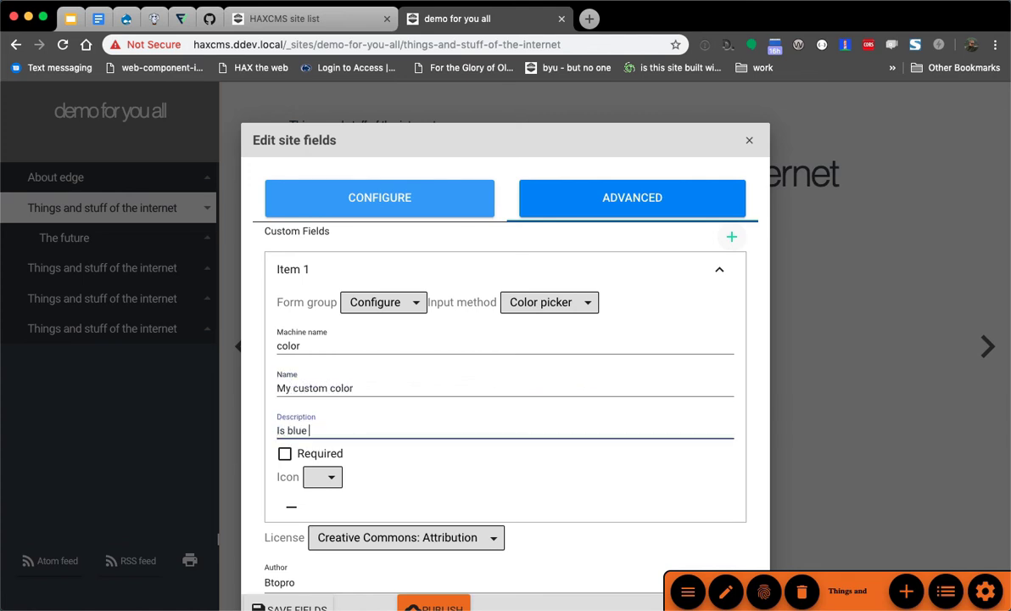
pyautogui.write('lue or whatever you want')
pyautogui.click(285, 454)
pyautogui.click(328, 477)
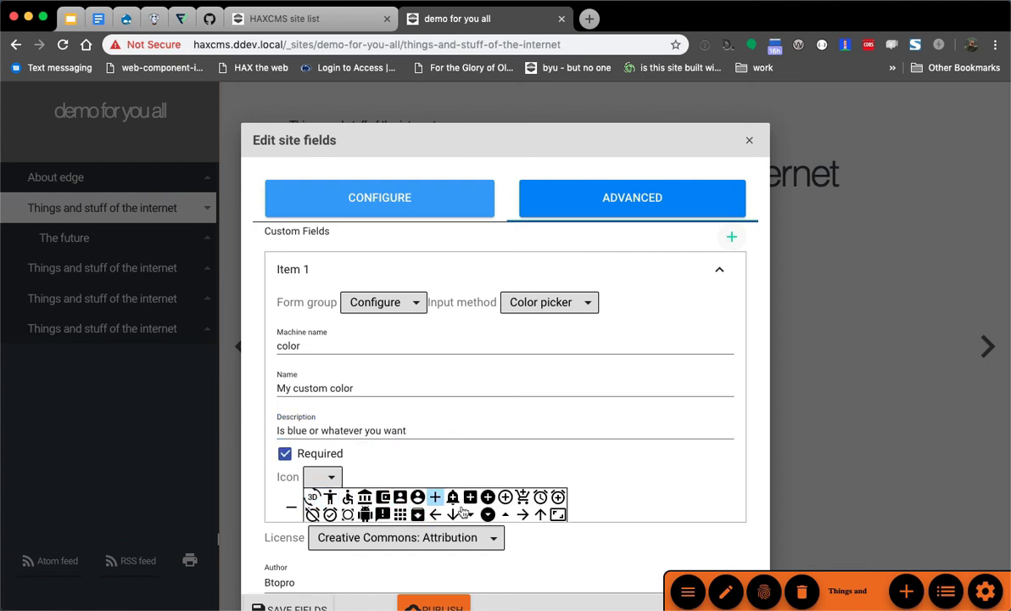
pyautogui.click(505, 496)
pyautogui.scroll(-1, 449, 484)
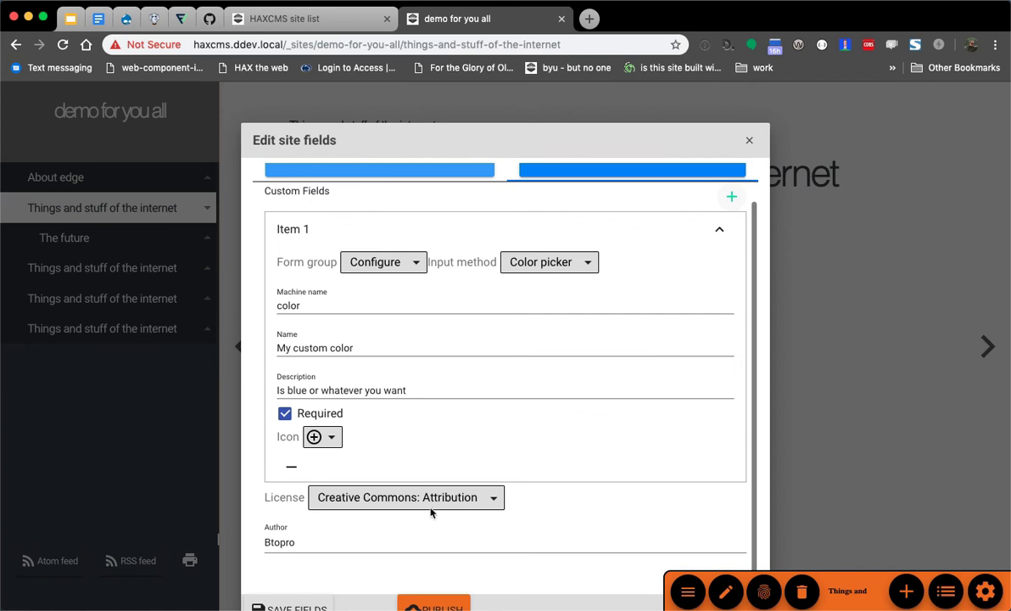
# - Add a second custom field with form group Advanced and input method Code editor
pyautogui.scroll(1, 650, 269)
pyautogui.click(732, 225)
pyautogui.scroll(-1, 715, 517)
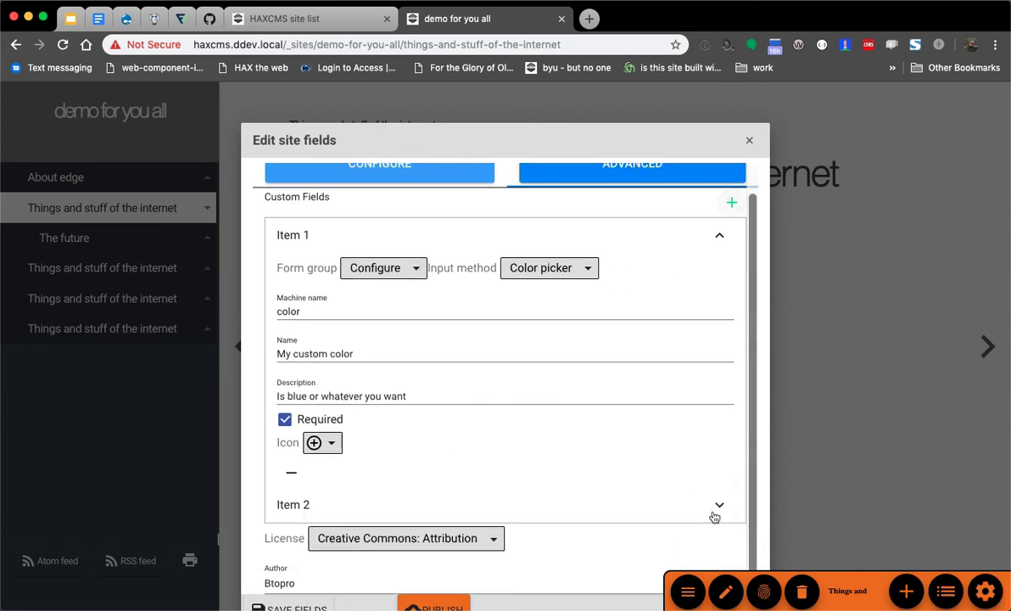
pyautogui.click(722, 239)
pyautogui.click(717, 305)
pyautogui.click(354, 342)
pyautogui.click(375, 373)
pyautogui.click(514, 338)
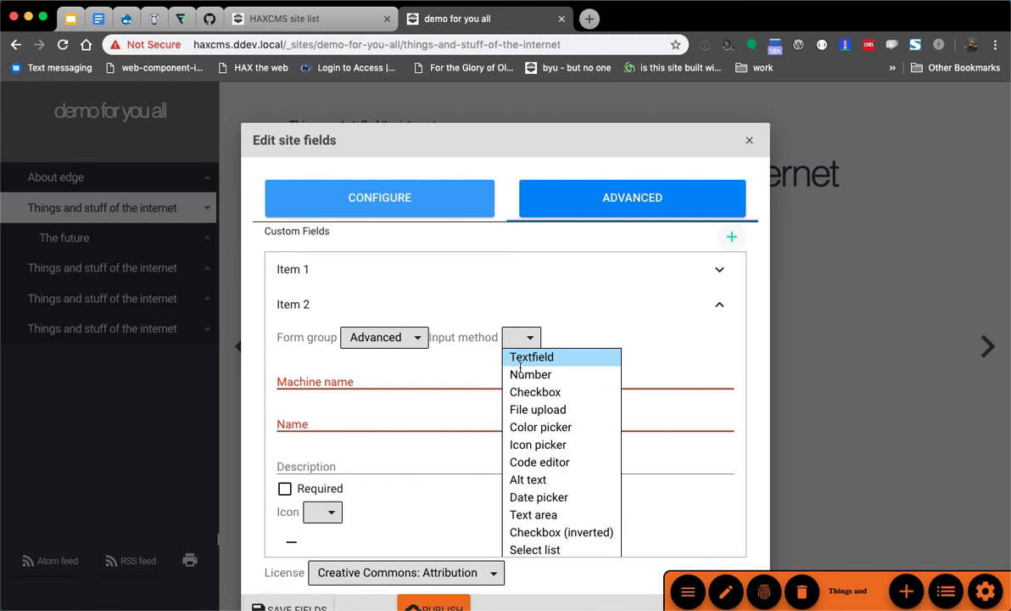
pyautogui.click(561, 465)
# - Give the second field machine name "codewhynot", name "Code editor", a circled plus icon and description "Stuff and things"
pyautogui.click(391, 379)
pyautogui.write('codewhynot')
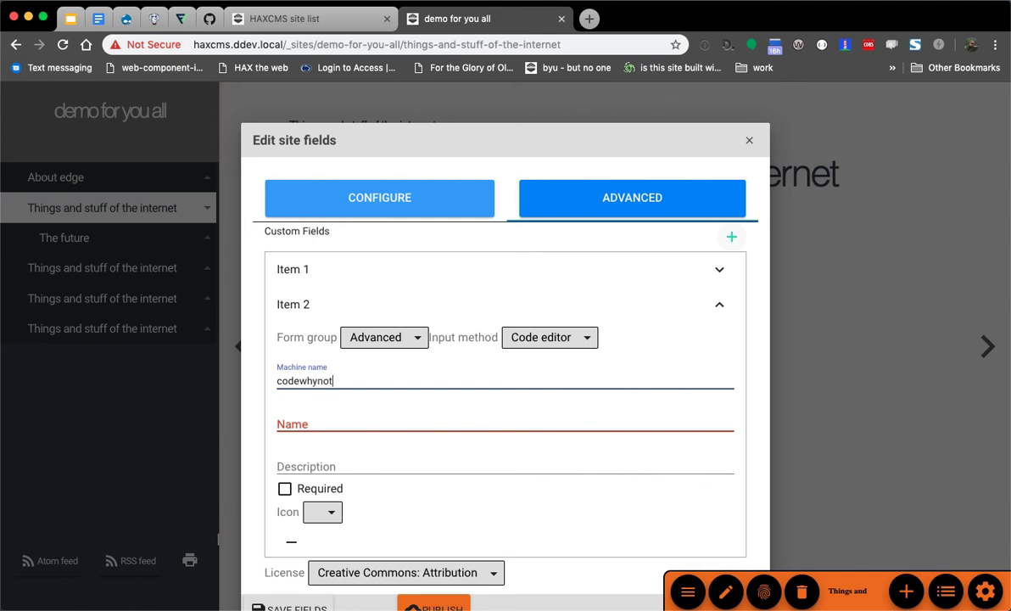
pyautogui.click(407, 421)
pyautogui.write('Code editor')
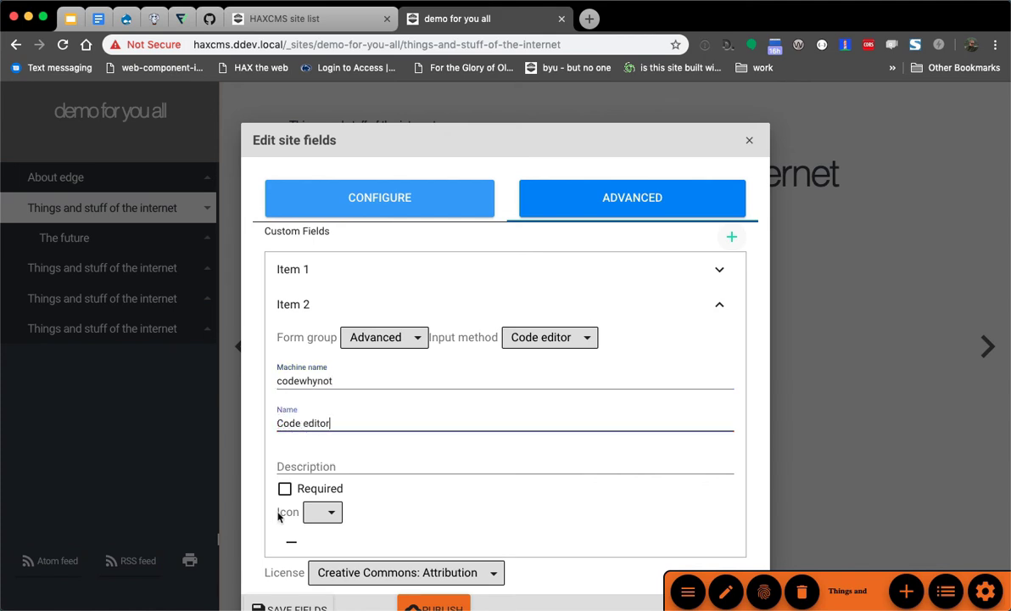
pyautogui.click(336, 513)
pyautogui.click(469, 509)
pyautogui.click(340, 467)
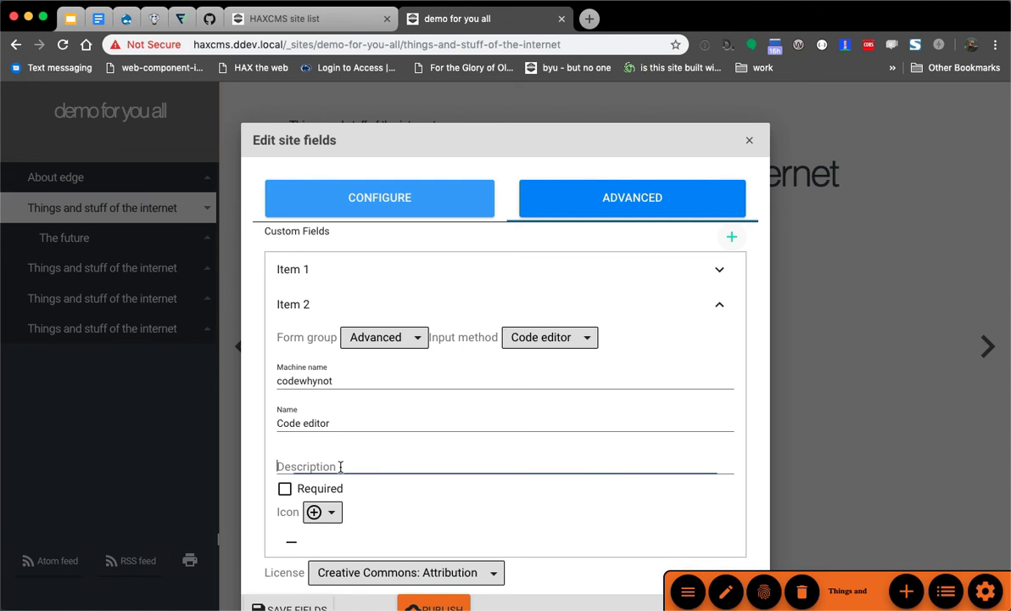
pyautogui.write('Stuff and things')
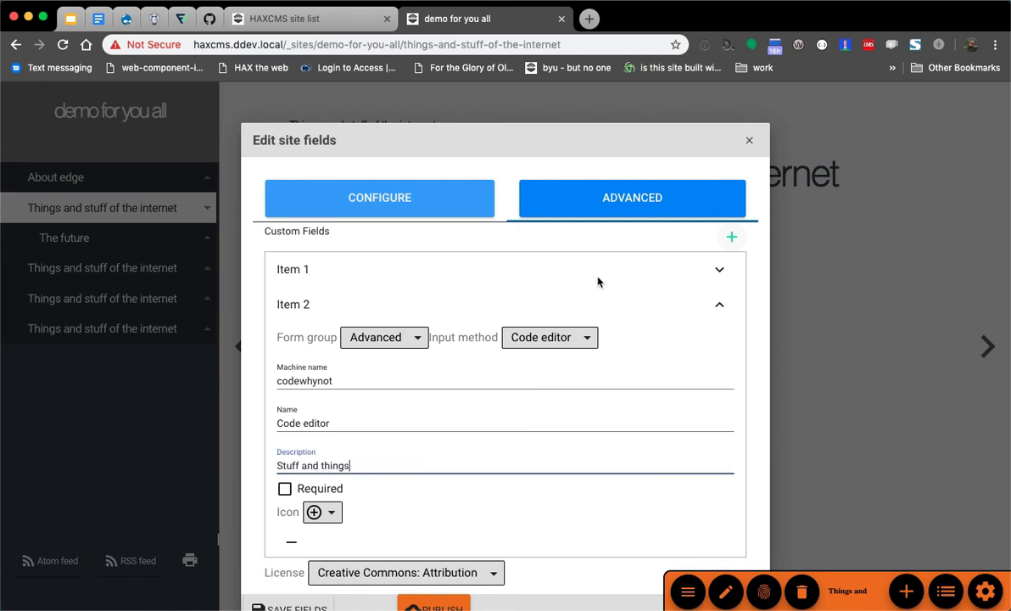
# - Add a third custom field with form group Configure and input method File upload
pyautogui.click(719, 303)
pyautogui.click(732, 237)
pyautogui.click(357, 348)
pyautogui.click(368, 372)
pyautogui.click(374, 394)
pyautogui.click(517, 373)
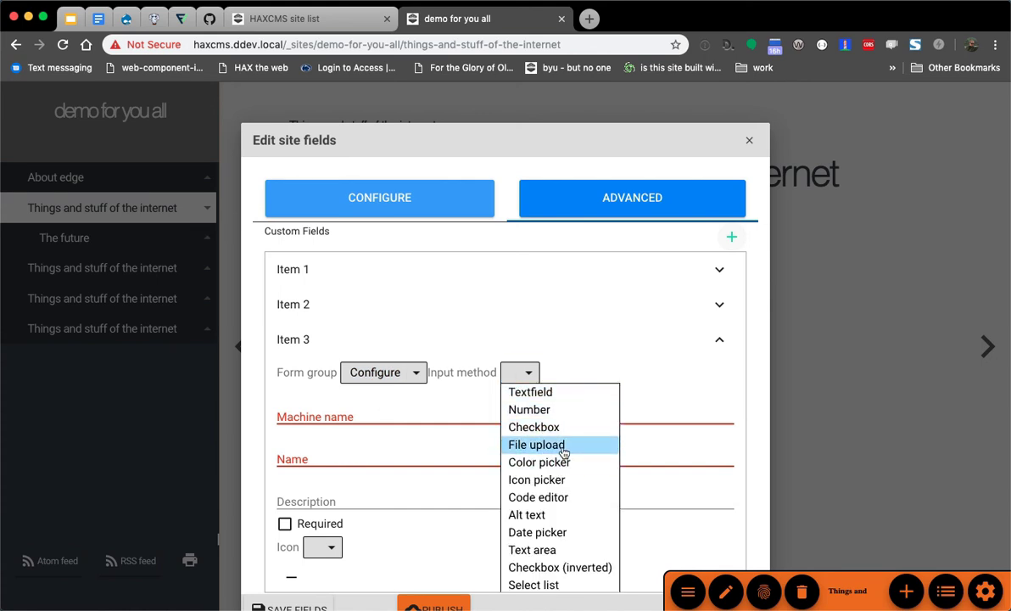
pyautogui.click(562, 447)
# - Give the third field machine name "images", name "Image the image" and a right arrow icon
pyautogui.click(362, 415)
pyautogui.write('im')
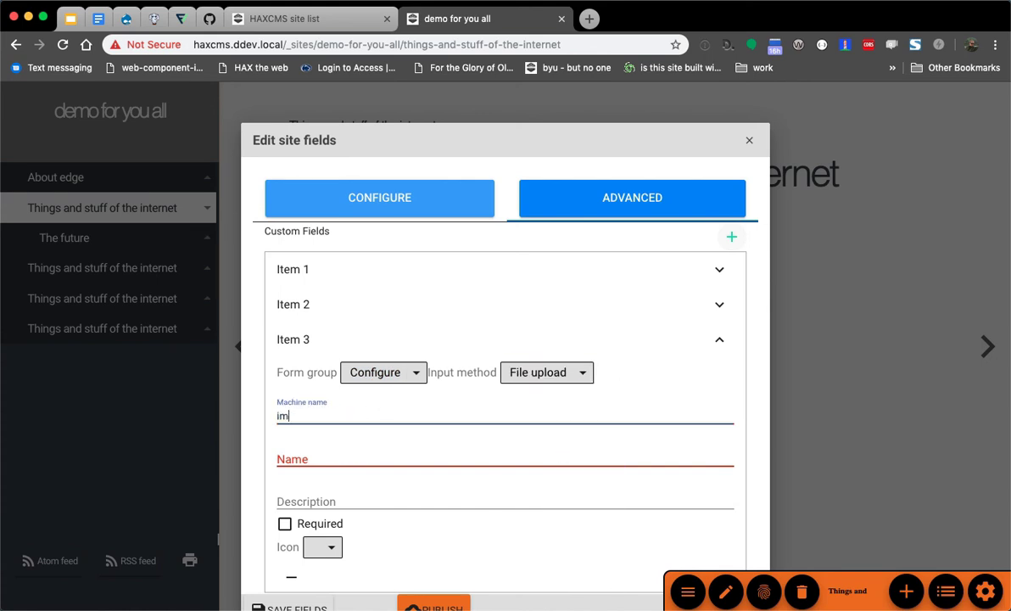
pyautogui.write('ages')
pyautogui.click(330, 457)
pyautogui.write('Ima')
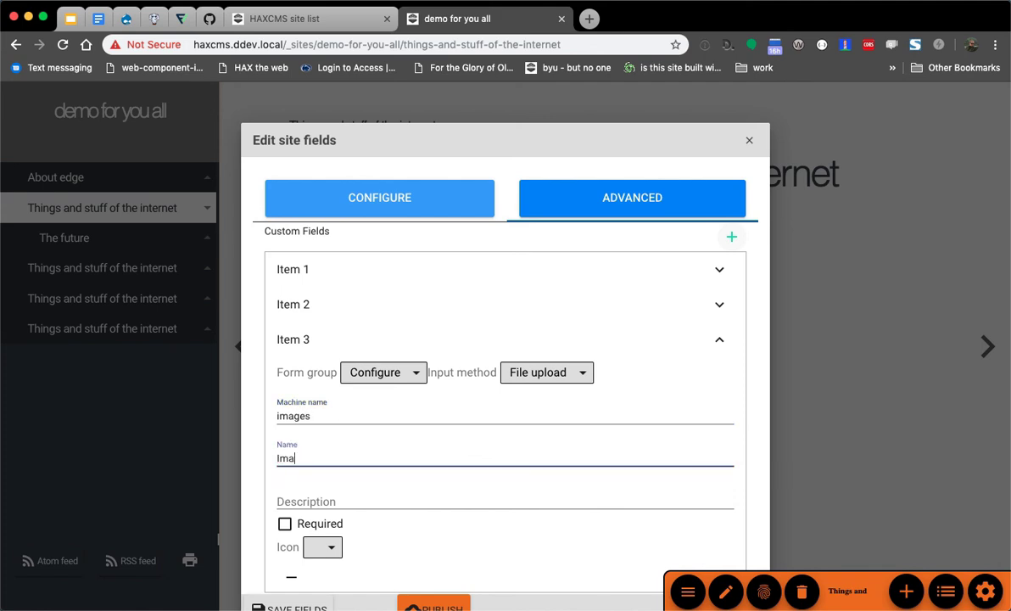
pyautogui.write('ge the image')
pyautogui.click(331, 547)
pyautogui.click(523, 581)
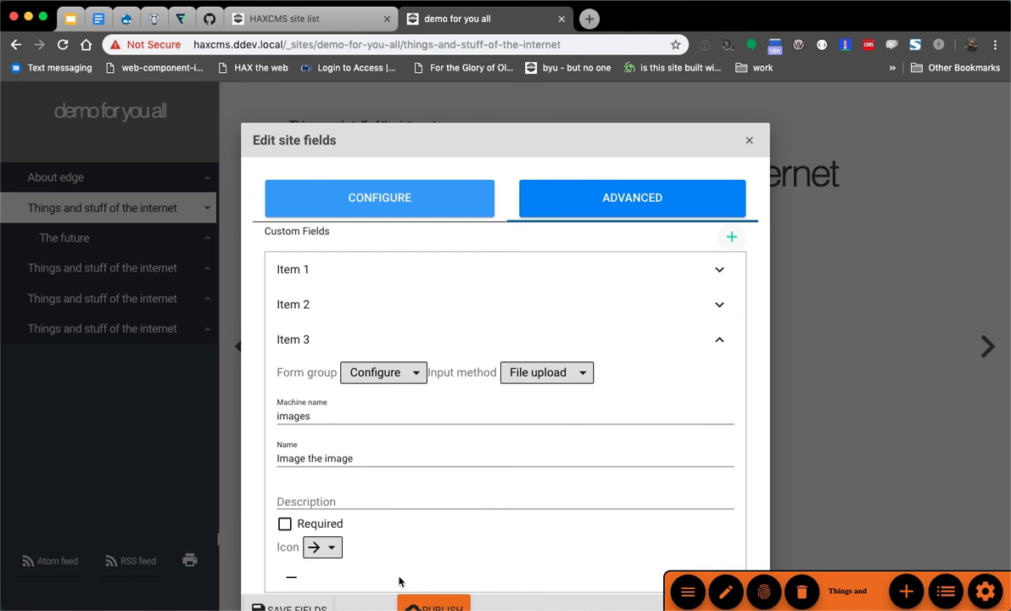
# - Save the site fields and open the details of the current "Things and stuff of the internet" page
pyautogui.click(295, 607)
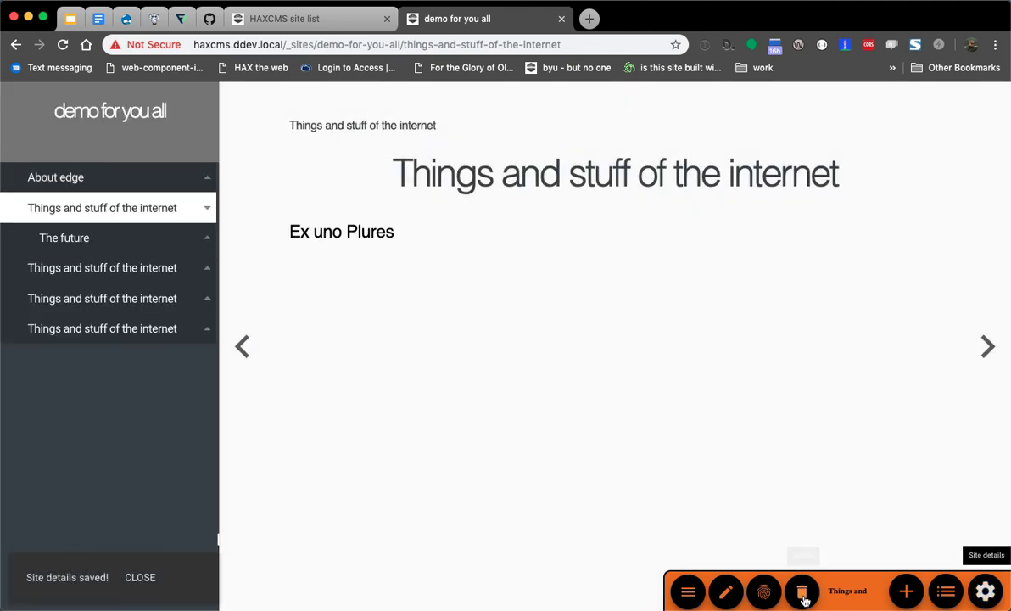
pyautogui.click(764, 591)
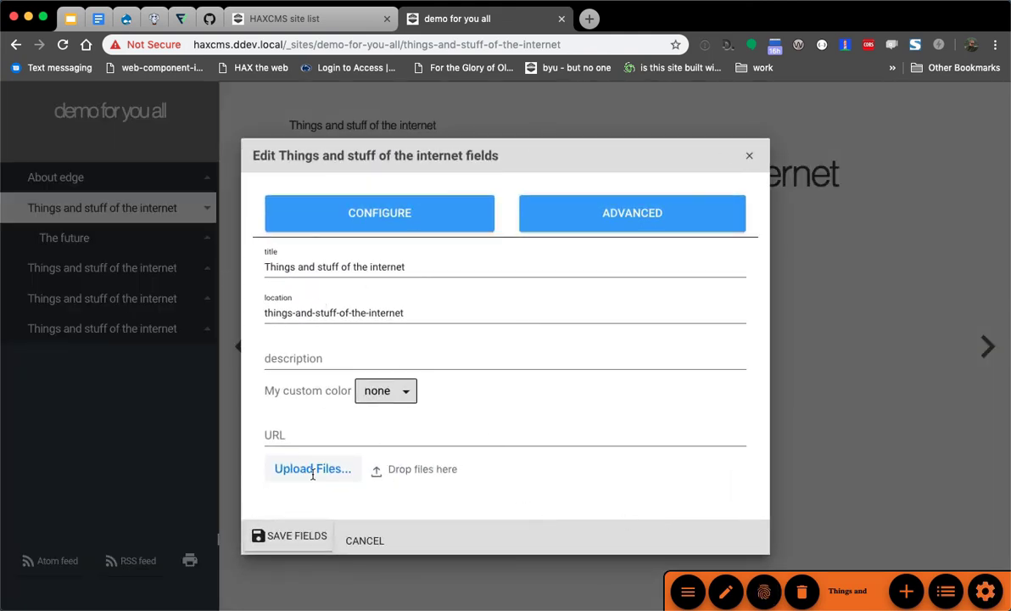
# - Try to set the page's custom color to pink and upload the ngdle-university-faculty-side.jpg image, checking both field groups
pyautogui.click(398, 399)
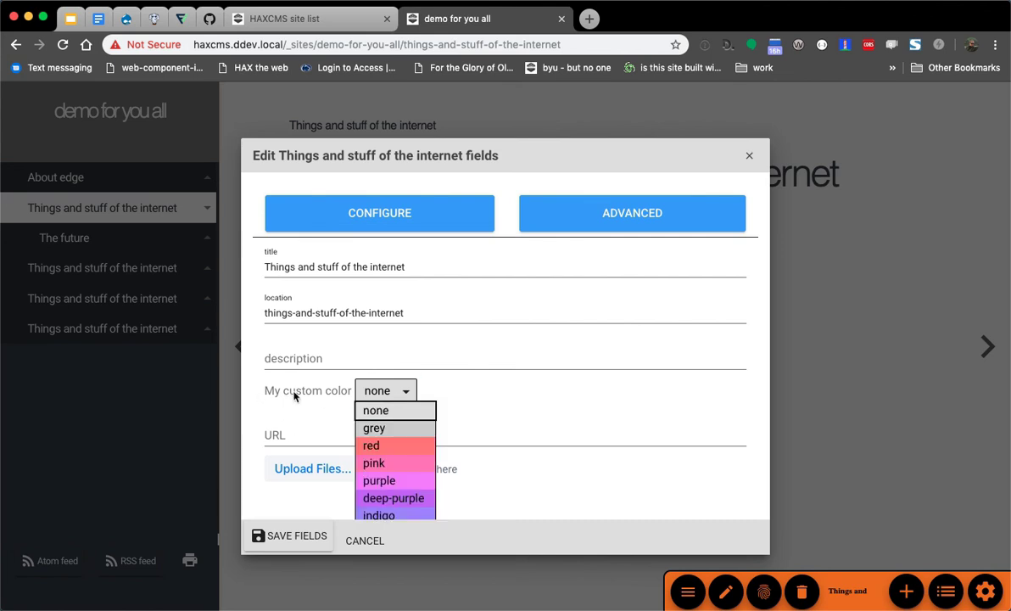
pyautogui.click(390, 463)
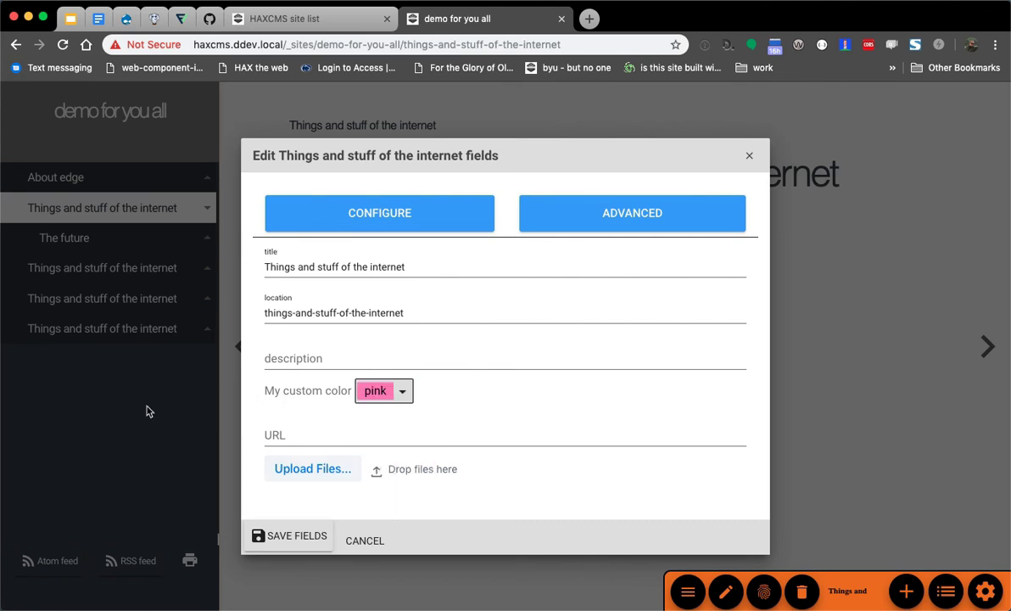
pyautogui.moveTo(135, 485); pyautogui.dragTo(356, 468)
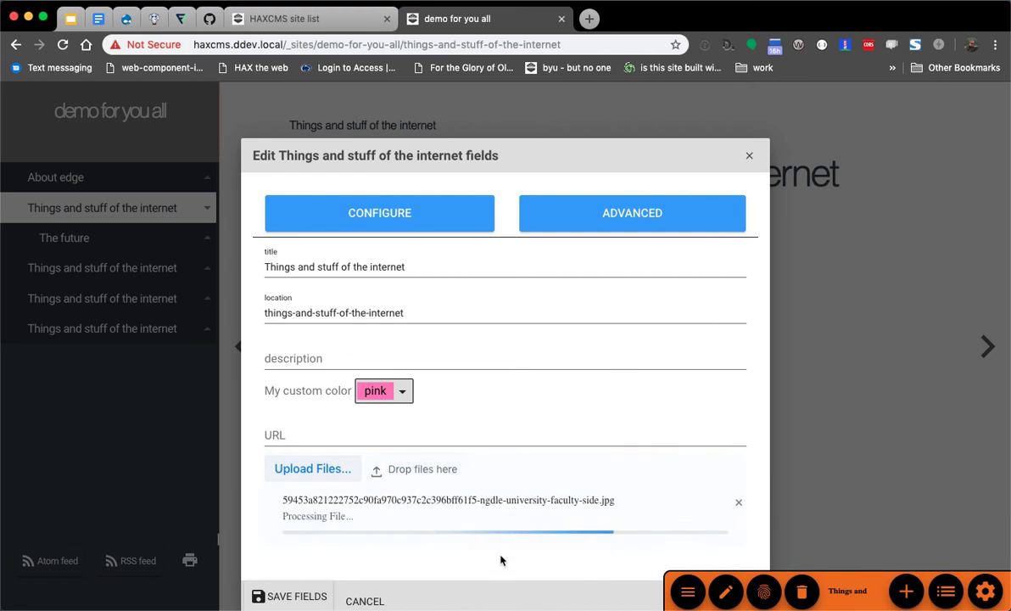
pyautogui.moveTo(290, 438); pyautogui.dragTo(336, 438)
pyautogui.click(337, 438)
pyautogui.click(609, 214)
pyautogui.click(390, 216)
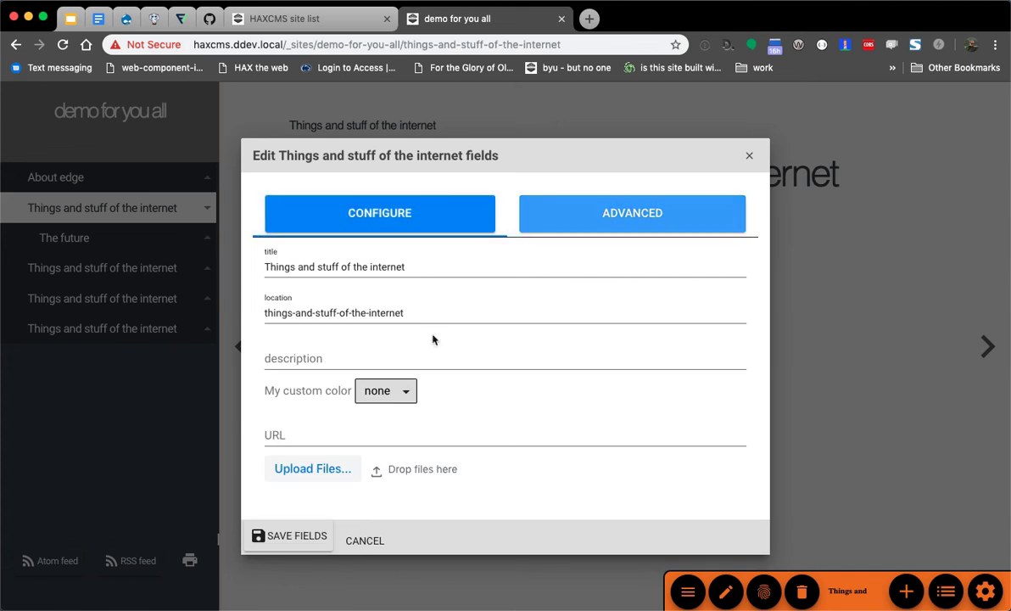
# - Set the page's theme to Slide deck, enter "This is some text in the Code editor... which is VS Code" in its code field, and save
pyautogui.click(611, 199)
pyautogui.click(310, 297)
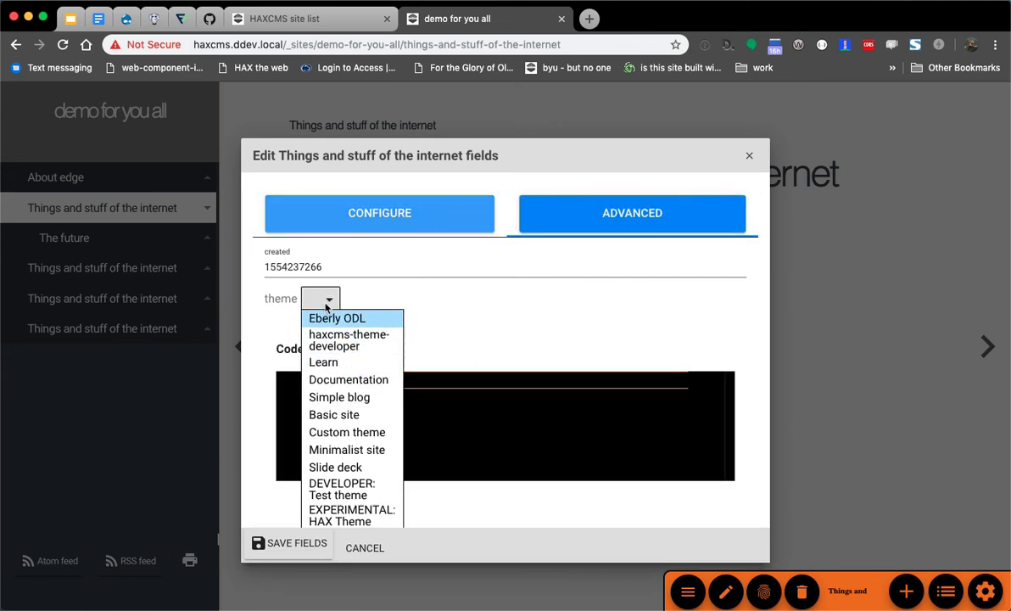
pyautogui.click(310, 317)
pyautogui.click(307, 295)
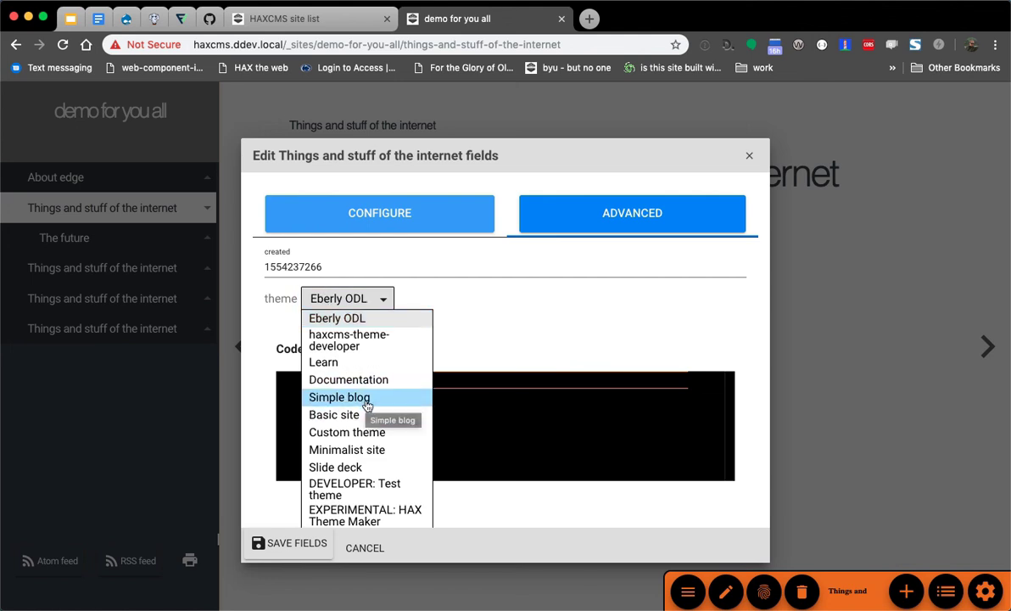
pyautogui.click(354, 470)
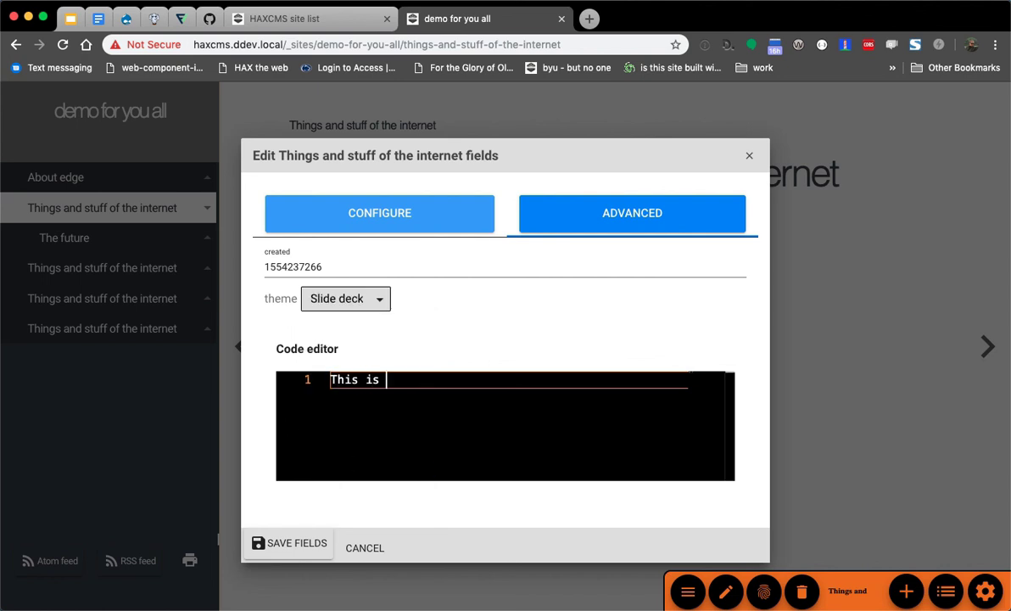
pyautogui.write('some text in the ')
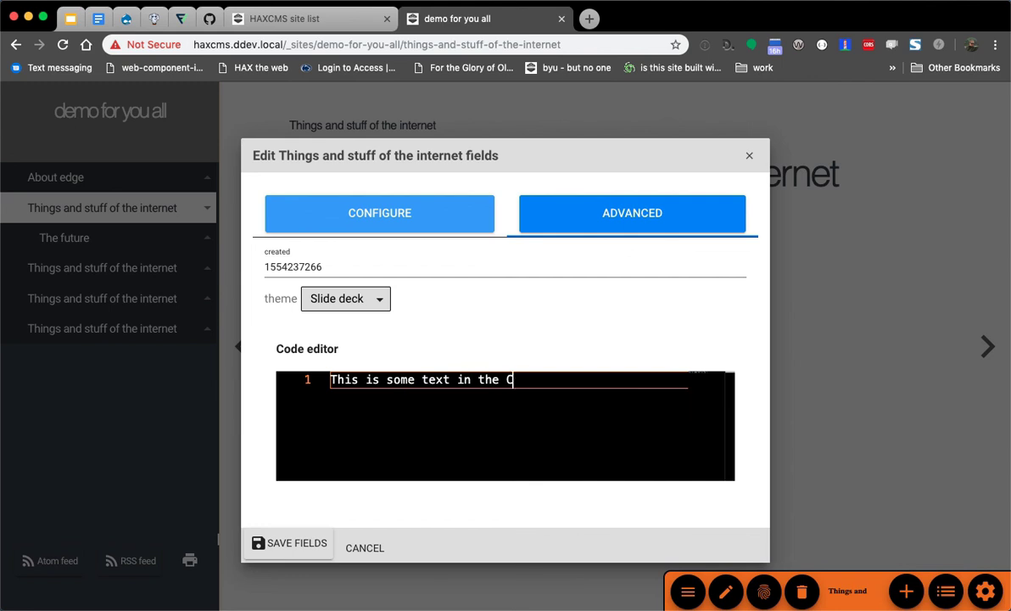
pyautogui.write('Code editor... which is VS Code')
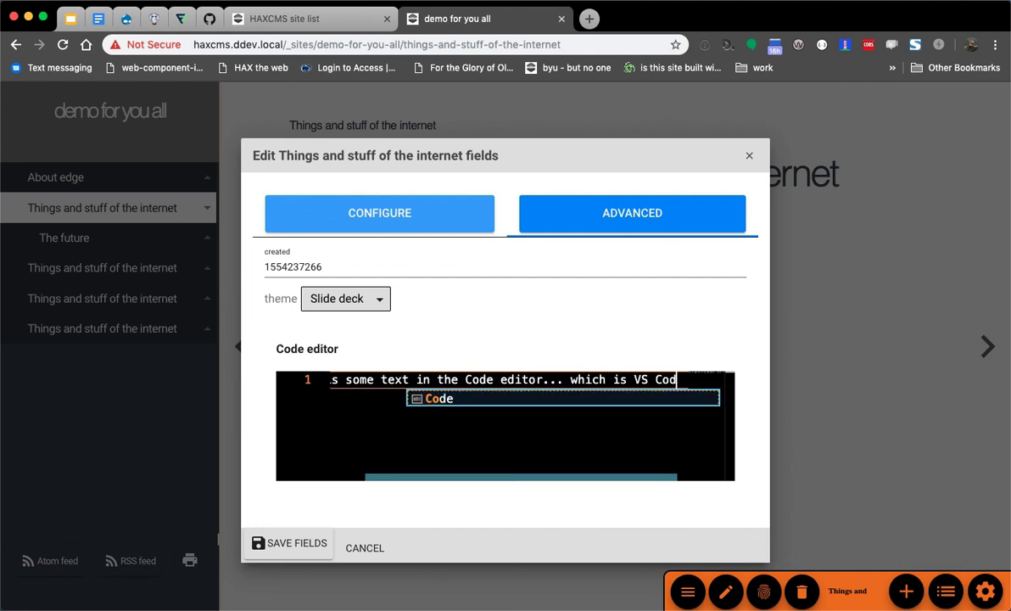
pyautogui.click(270, 546)
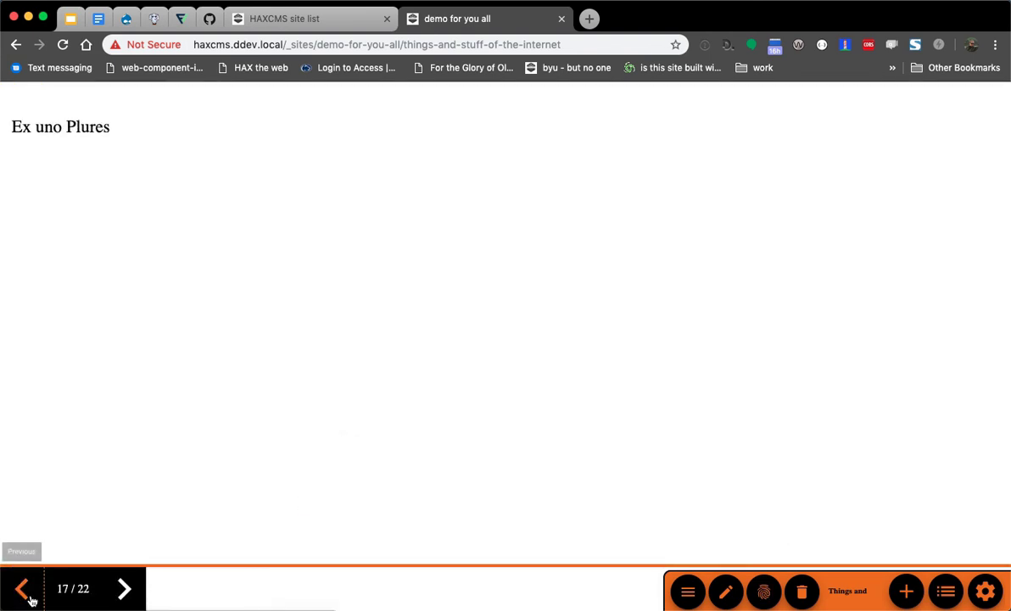
# - Leave the slide deck page and browse to "The future" under the last "Things and stuff of the internet" entry
pyautogui.click(24, 591)
pyautogui.click(92, 299)
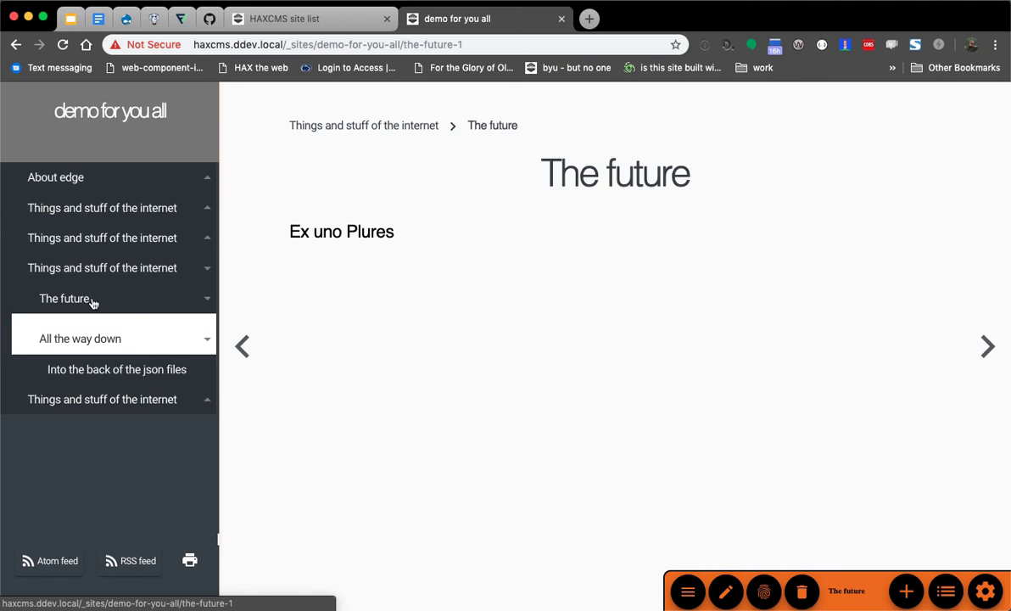
pyautogui.click(99, 355)
pyautogui.click(98, 387)
pyautogui.click(86, 419)
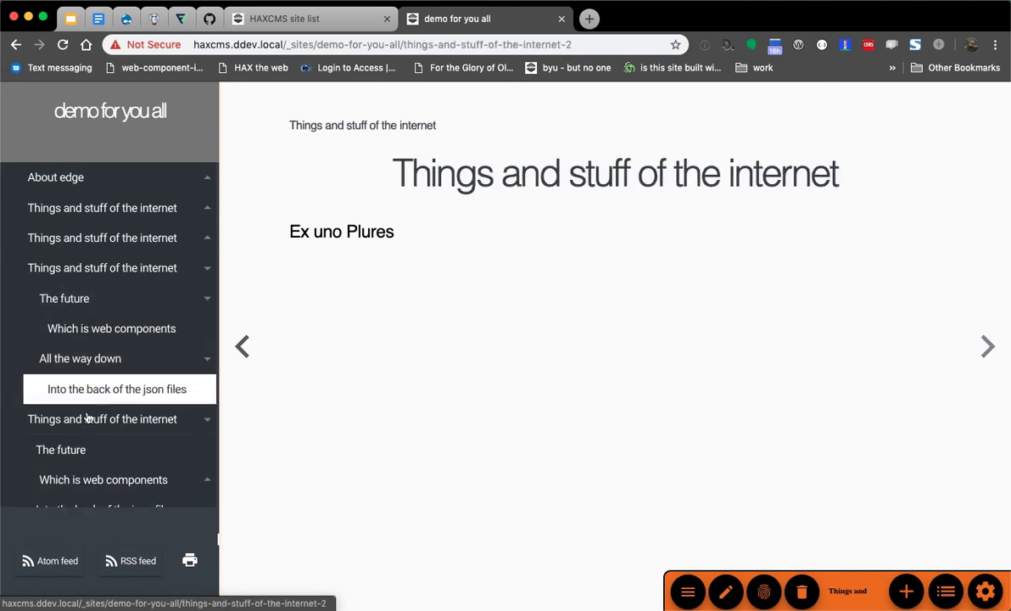
pyautogui.click(119, 449)
# - Upload D2xiZweX0AEGj-I.jpg into the image field of "The future" page and save its fields
pyautogui.click(764, 591)
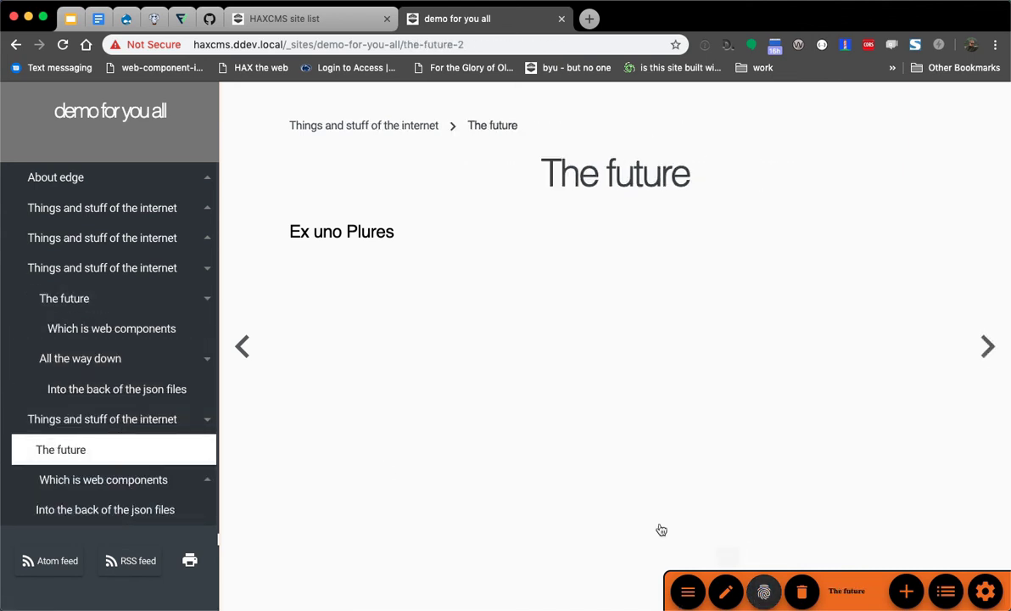
pyautogui.click(565, 214)
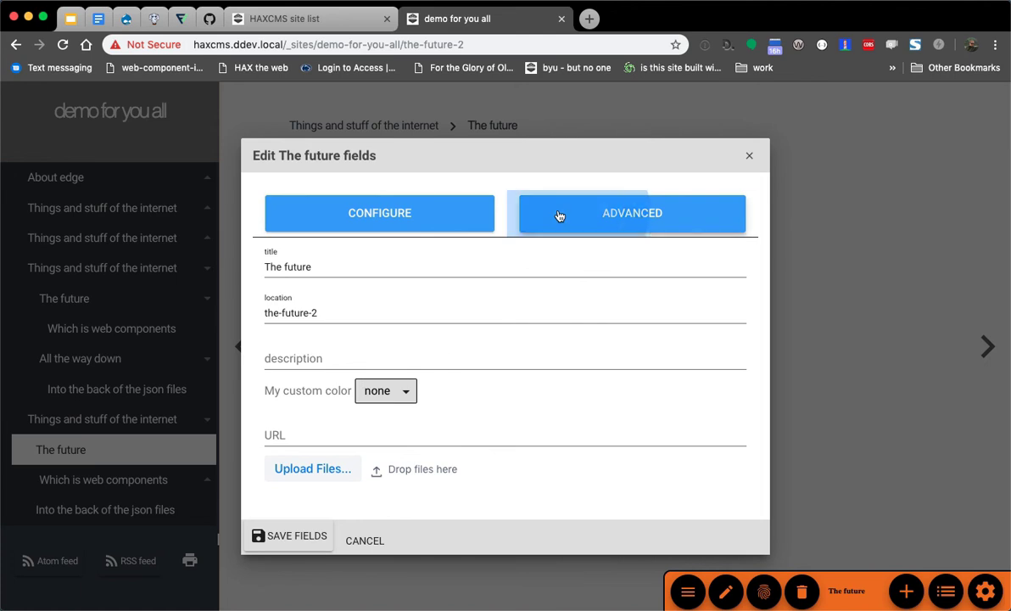
pyautogui.click(408, 207)
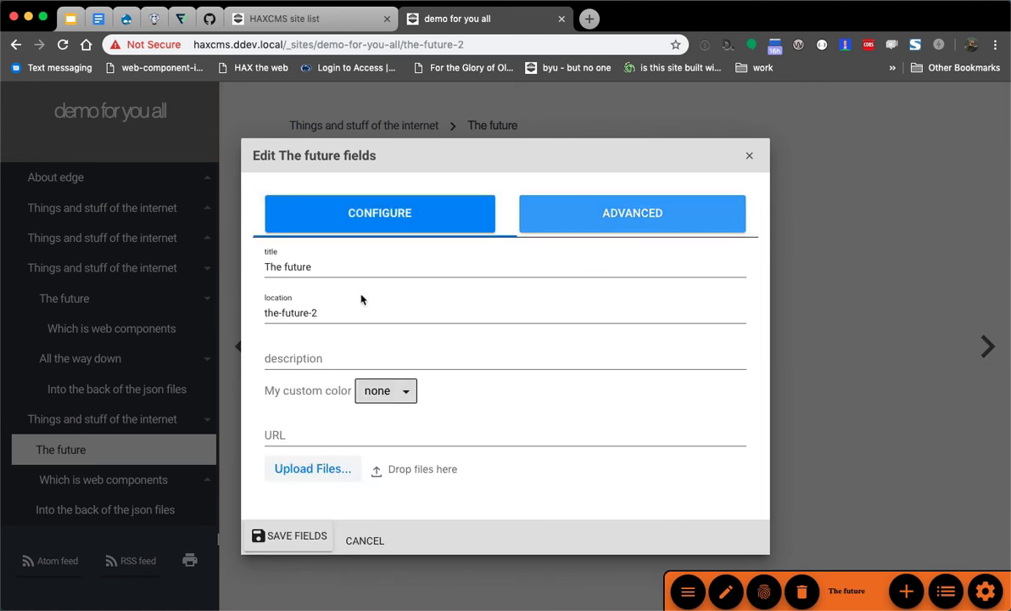
pyautogui.moveTo(331, 610); pyautogui.dragTo(324, 473)
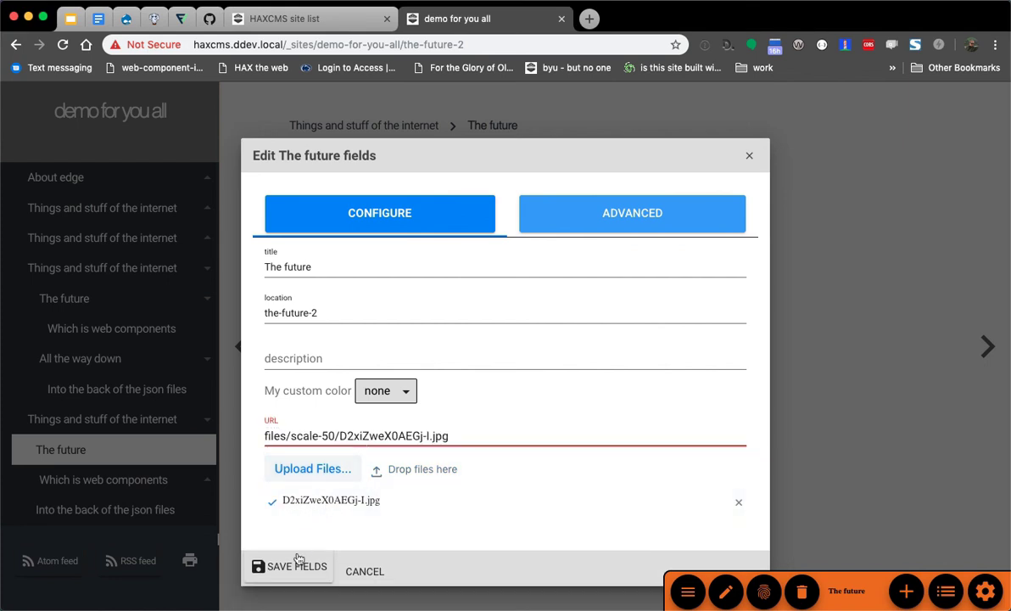
pyautogui.click(293, 569)
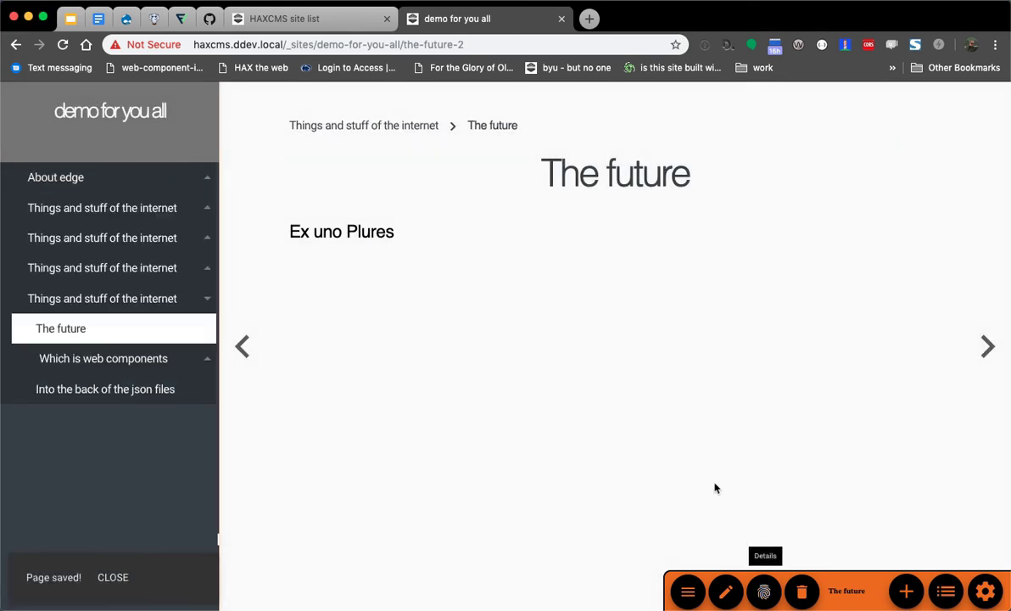
# - Retitle "The future" page as "Was drupal", add the description "Cool stuff", choose purple as its custom color, and save the fields
pyautogui.click(762, 593)
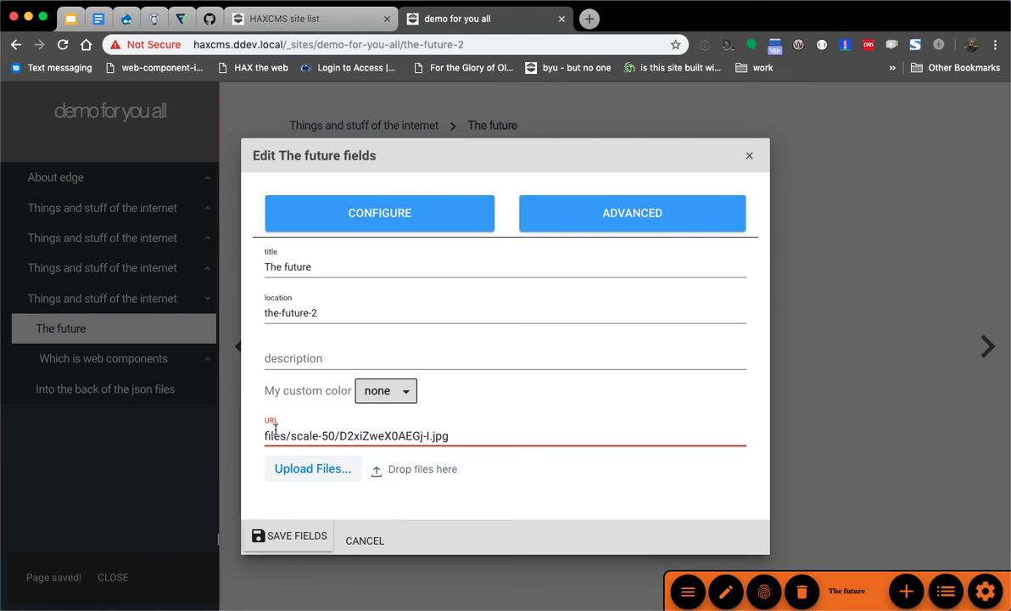
pyautogui.click(390, 391)
pyautogui.click(397, 479)
pyautogui.click(350, 360)
pyautogui.write('Cool stuff')
pyautogui.click(328, 266)
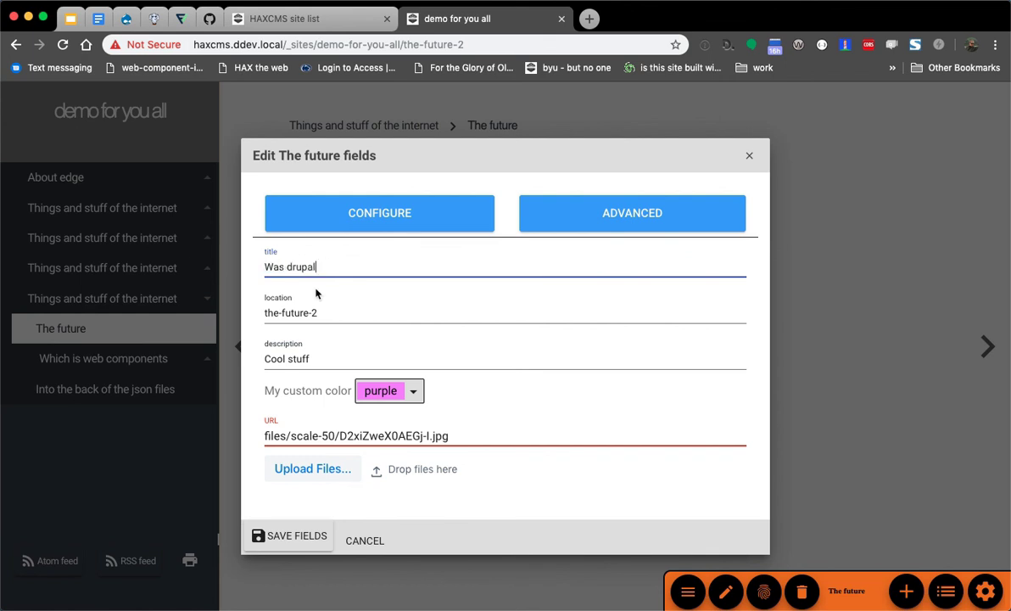
pyautogui.click(303, 541)
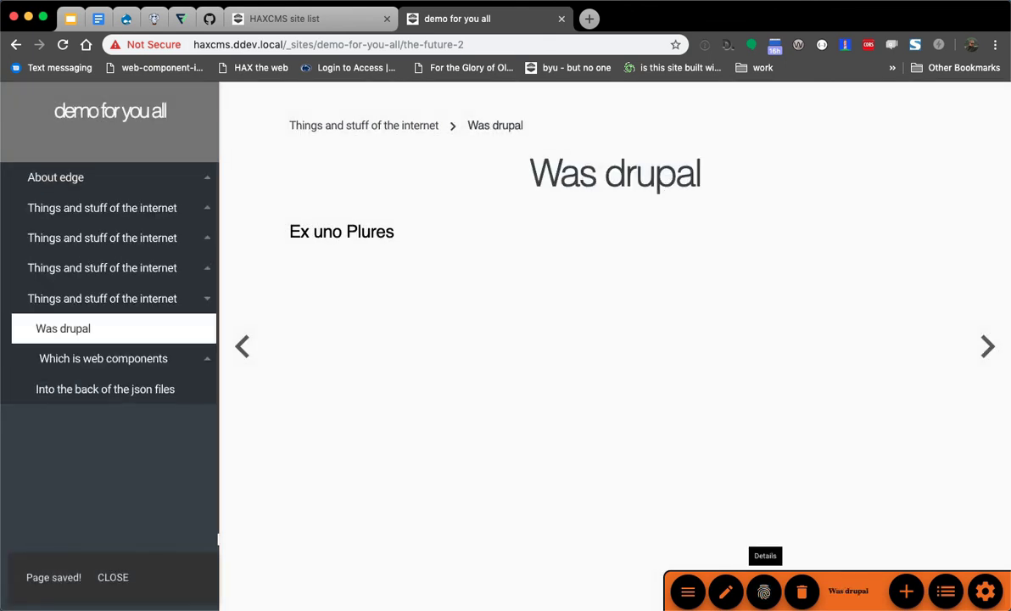
# - Review the three custom field definitions in the advanced site settings
pyautogui.click(986, 591)
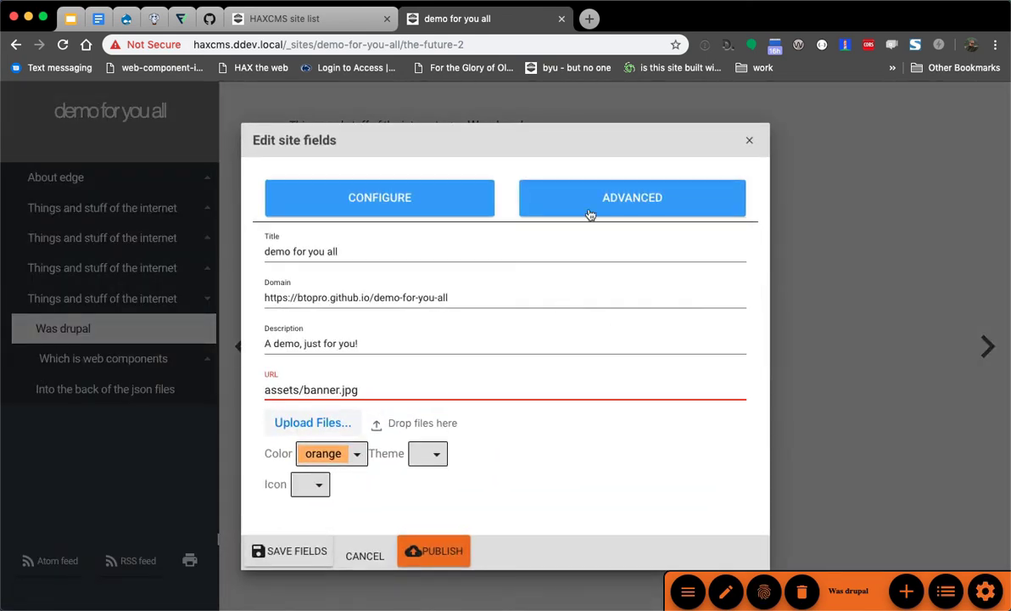
pyautogui.click(543, 187)
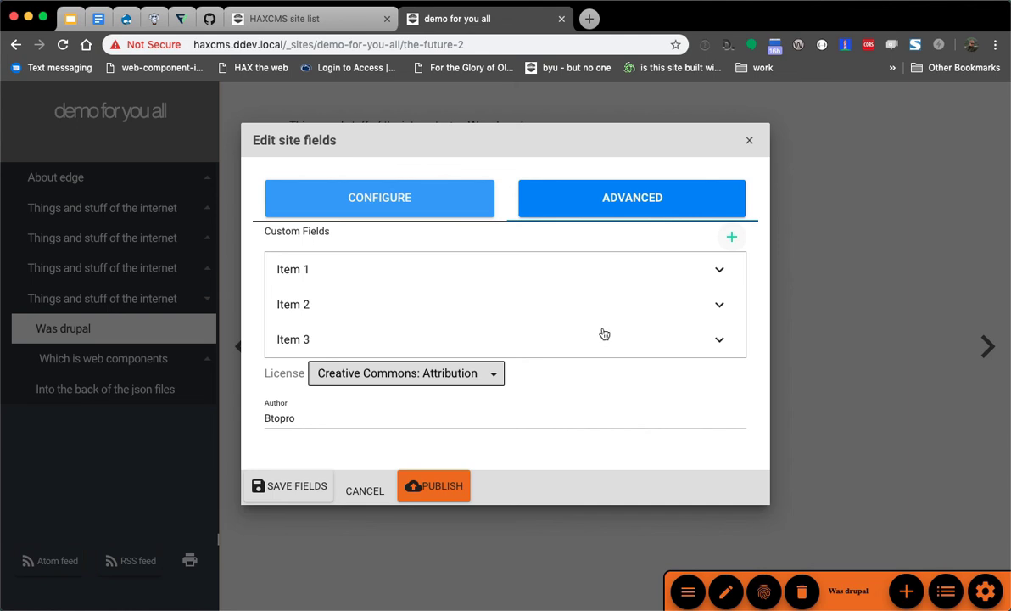
pyautogui.click(323, 344)
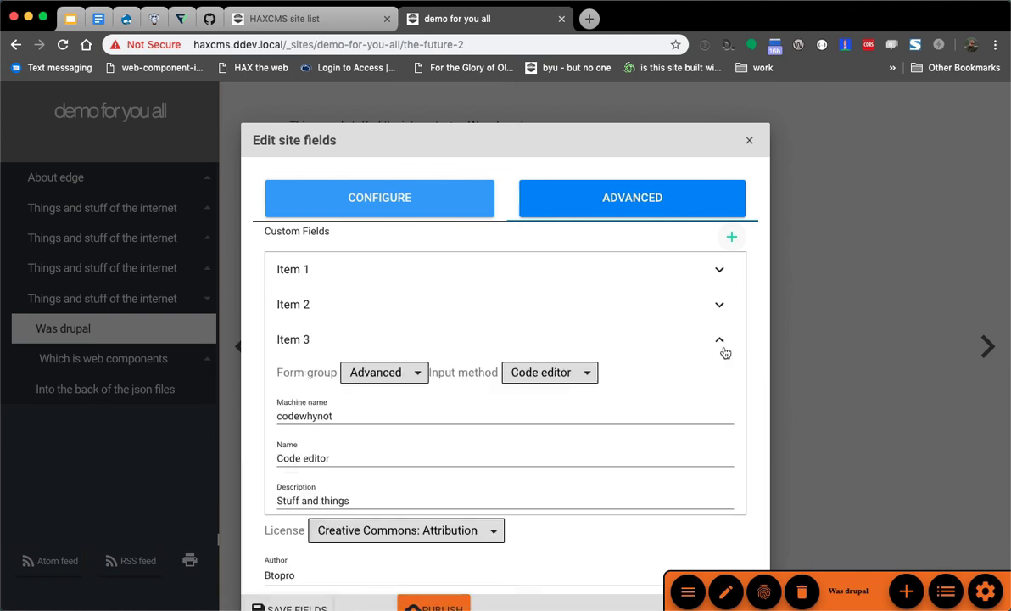
pyautogui.click(720, 305)
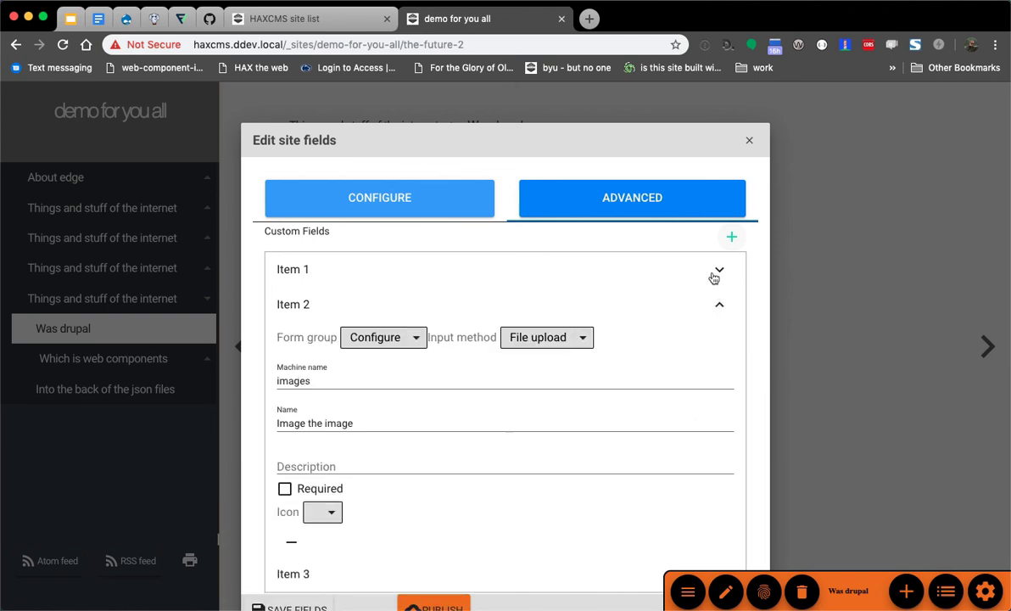
pyautogui.click(717, 268)
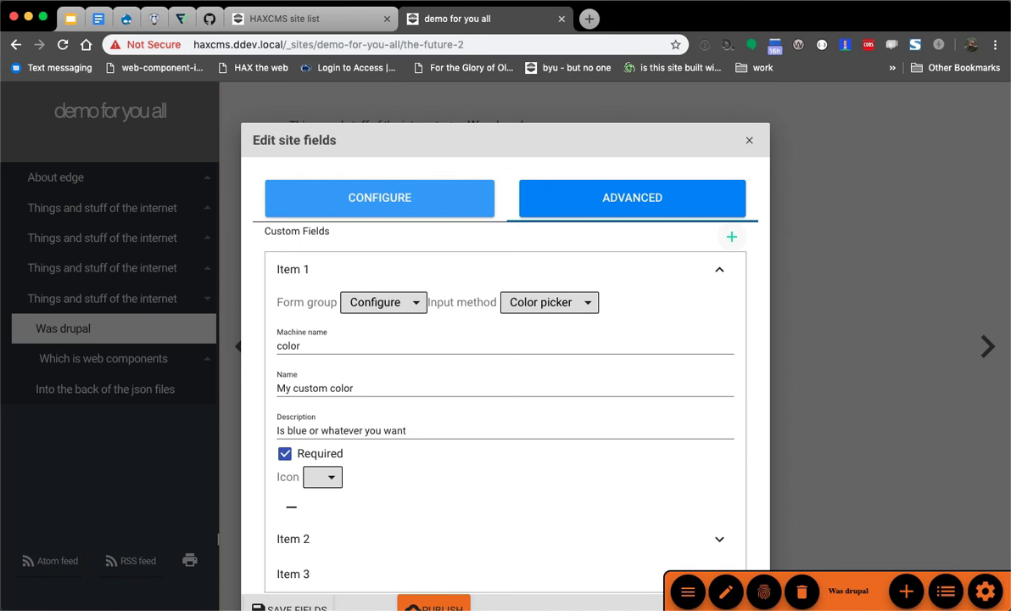
# - Switch to Finder, open the demo-for-you-all site's site.json in the code editor, and examine the custom field definitions under "fields"
pyautogui.press('super+Tab')
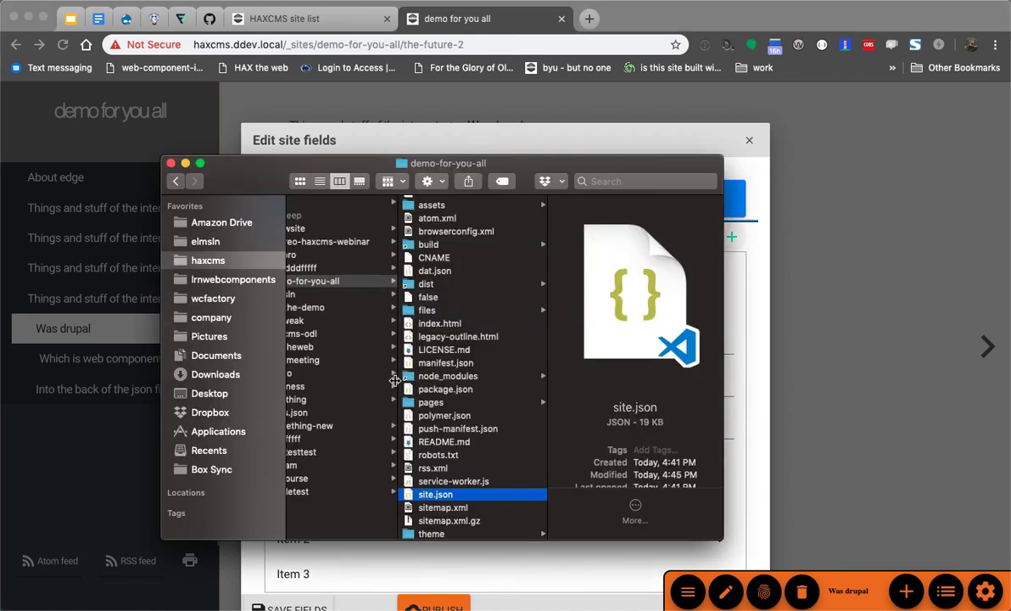
pyautogui.doubleClick(409, 495)
pyautogui.click(389, 291)
pyautogui.scroll(-17, 389, 291)
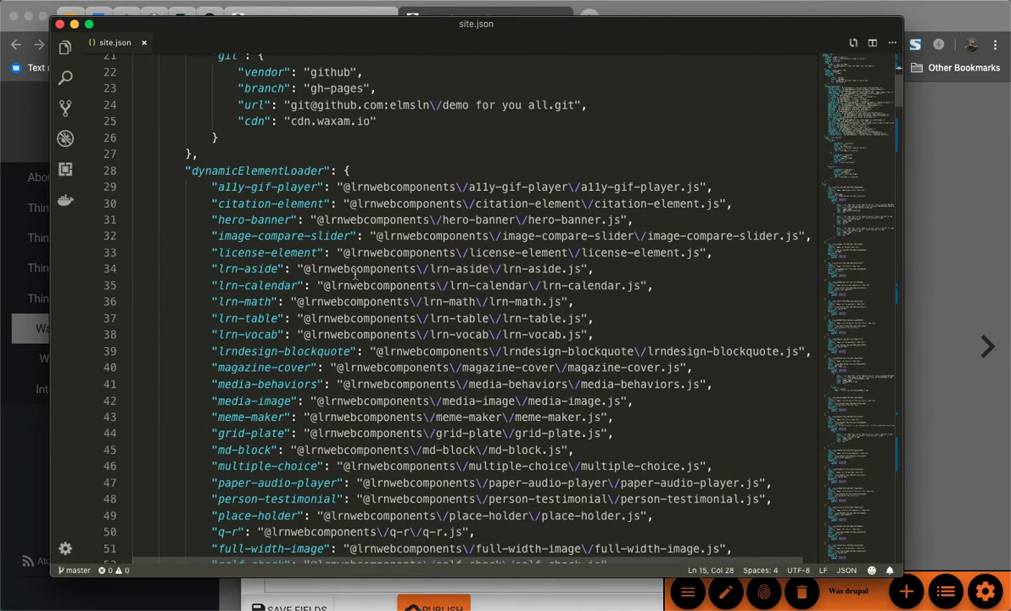
pyautogui.scroll(-1, 300, 264)
pyautogui.click(229, 219)
pyautogui.moveTo(192, 184); pyautogui.dragTo(293, 336)
pyautogui.click(238, 185)
pyautogui.click(292, 335)
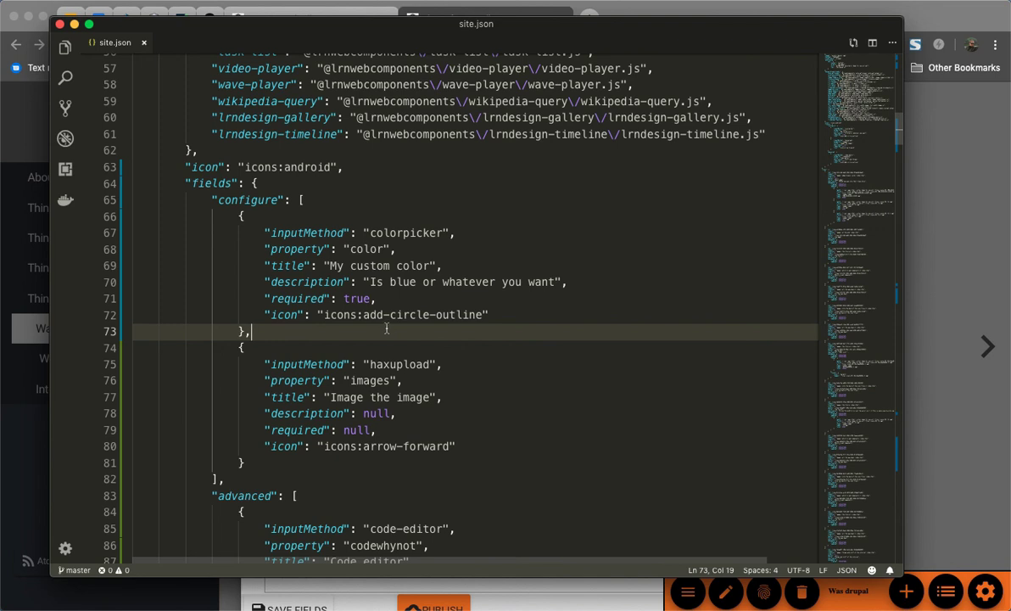
# - Return to the browser, dismiss the site settings, and open haxtheweb.org in a new tab
pyautogui.click(740, 8)
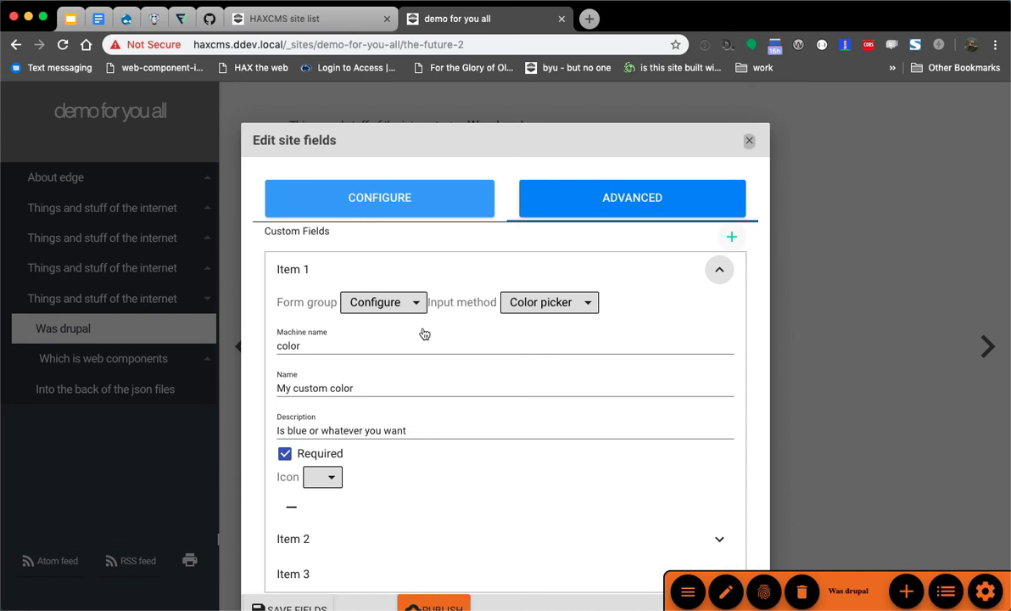
pyautogui.press('Escape')
pyautogui.hotkey('ctrl', 't')
pyautogui.write('hax')
pyautogui.press('Return')
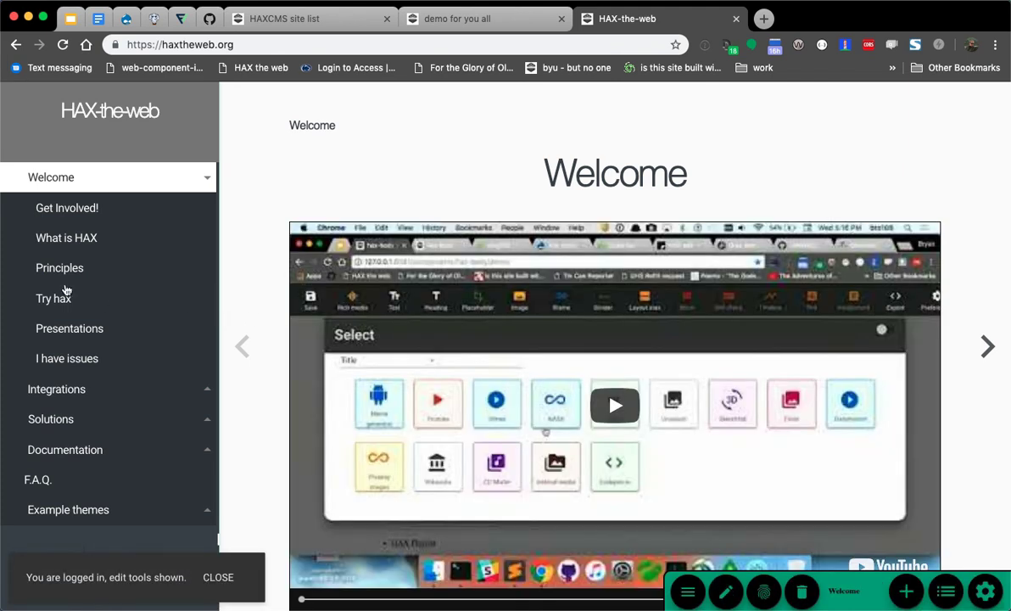
# - Browse the pages under Welcome through to Get Involved!, backing out of the page deletion prompt and skimming the page
pyautogui.click(43, 268)
pyautogui.click(47, 299)
pyautogui.click(61, 333)
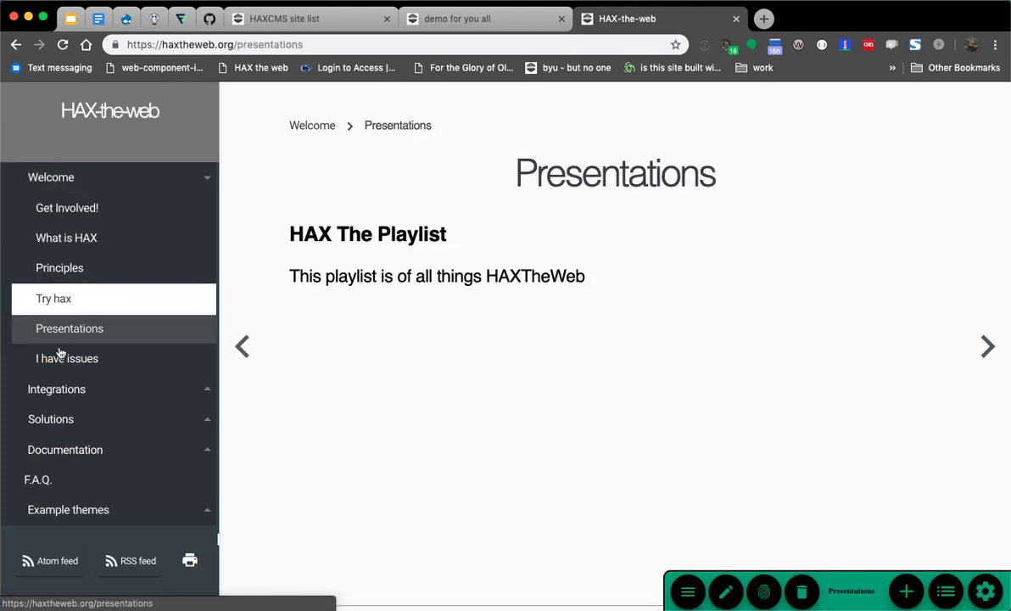
pyautogui.click(61, 355)
pyautogui.click(78, 265)
pyautogui.click(80, 231)
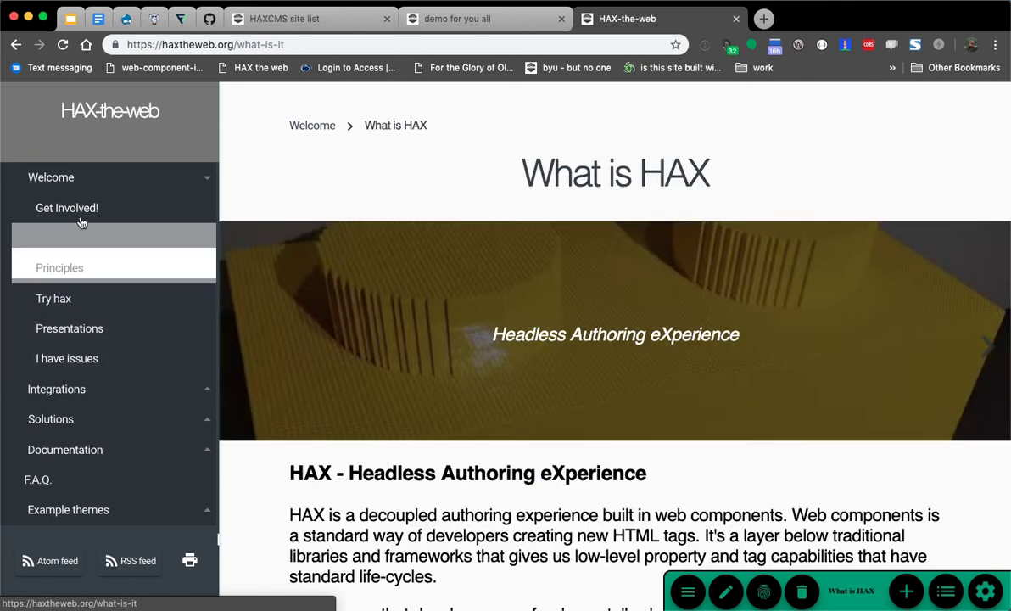
pyautogui.click(79, 217)
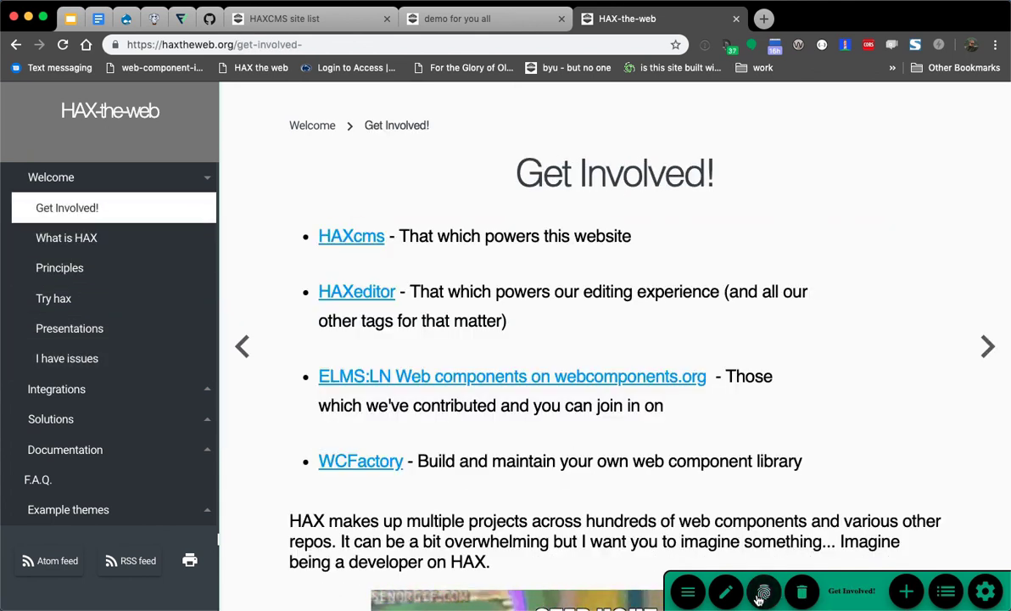
pyautogui.click(802, 591)
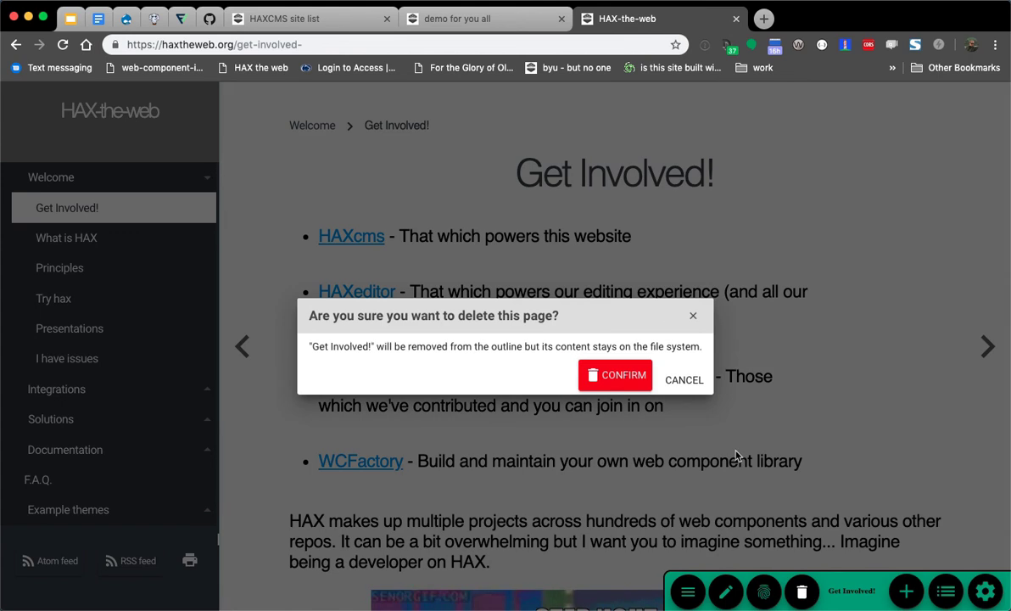
pyautogui.click(684, 381)
pyautogui.scroll(-3, 62, 457)
pyautogui.scroll(1, 62, 457)
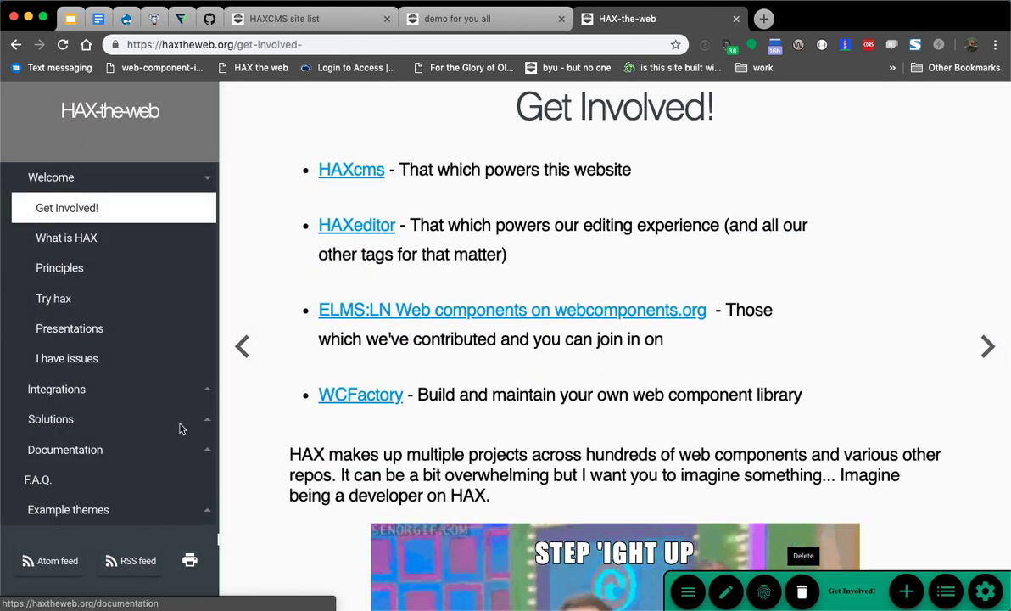
# - Look through the HAXcms section of the documentation, including its visualization diagram and the Concepts page
pyautogui.click(206, 449)
pyautogui.scroll(-3, 140, 435)
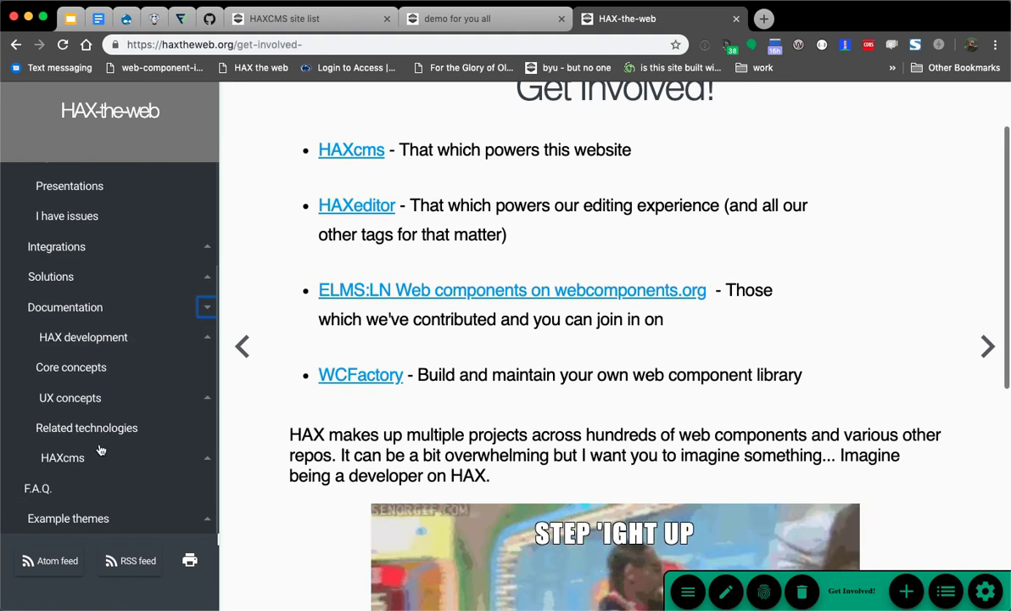
pyautogui.click(79, 458)
pyautogui.scroll(-5, 535, 395)
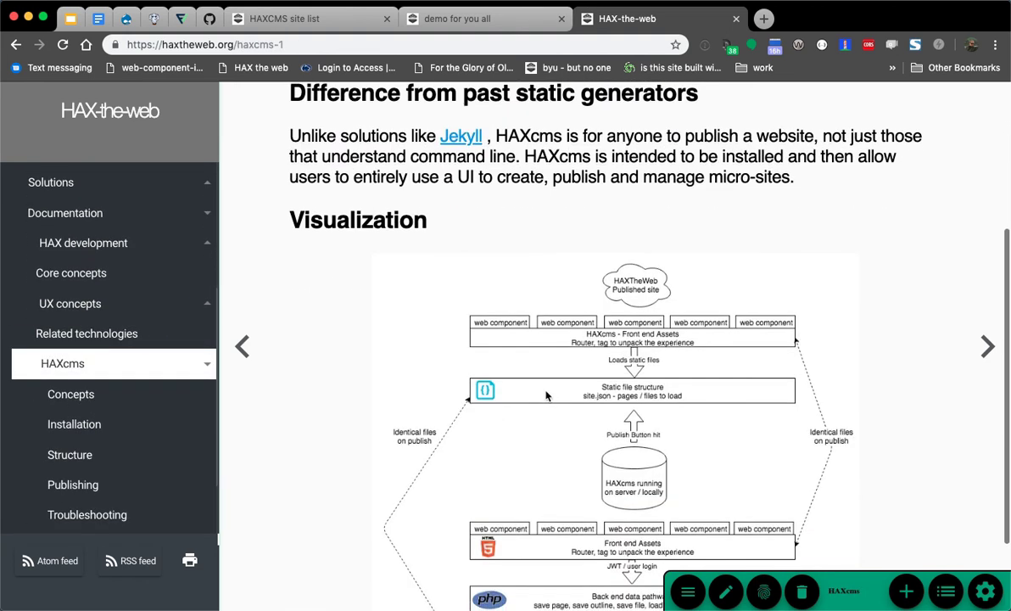
pyautogui.click(102, 395)
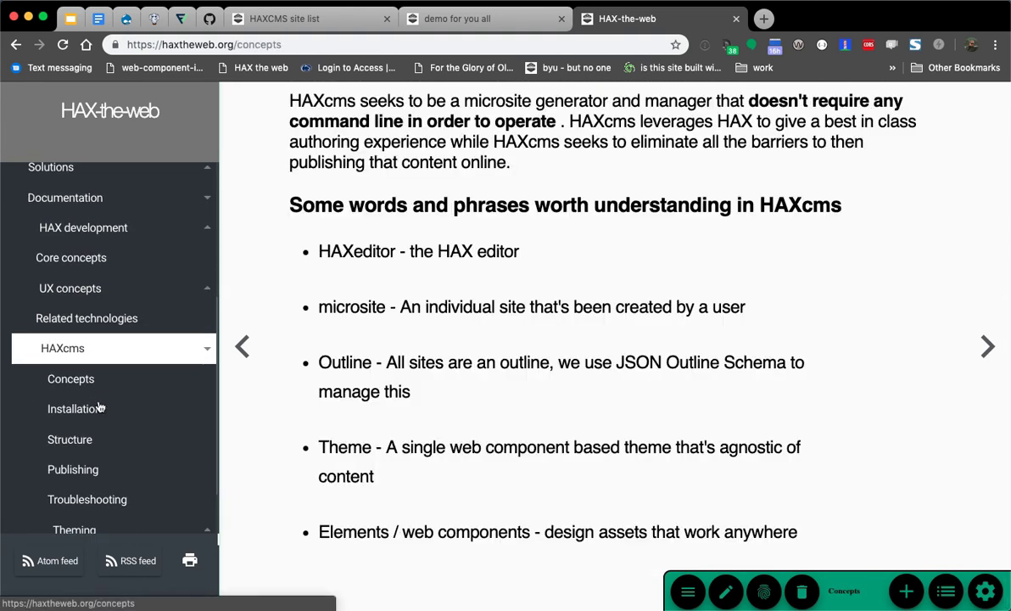
# - Read through the HAXcms Installation page, covering the generic PHP, MAMP, and DDEV / Docksal / Lando / Vagrant directions
pyautogui.click(97, 401)
pyautogui.scroll(-15, 339, 411)
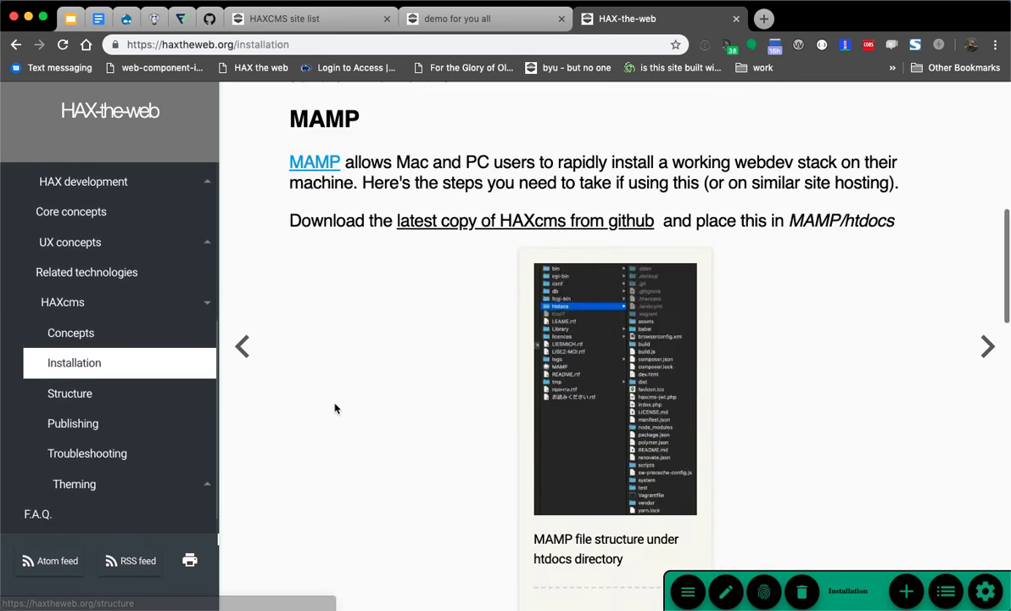
pyautogui.scroll(-7, 324, 402)
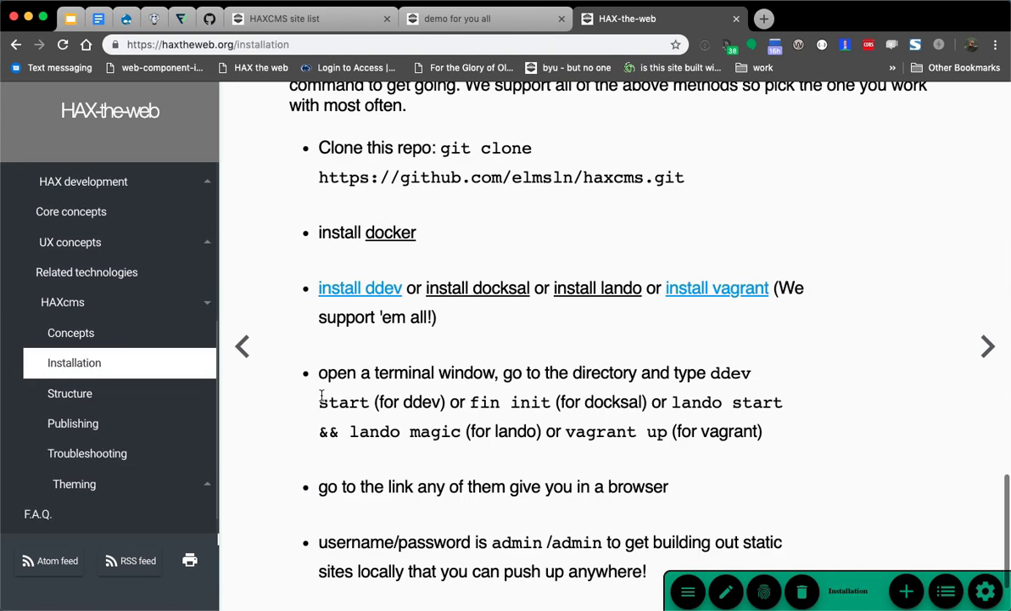
pyautogui.scroll(4, 321, 396)
pyautogui.scroll(10, 320, 393)
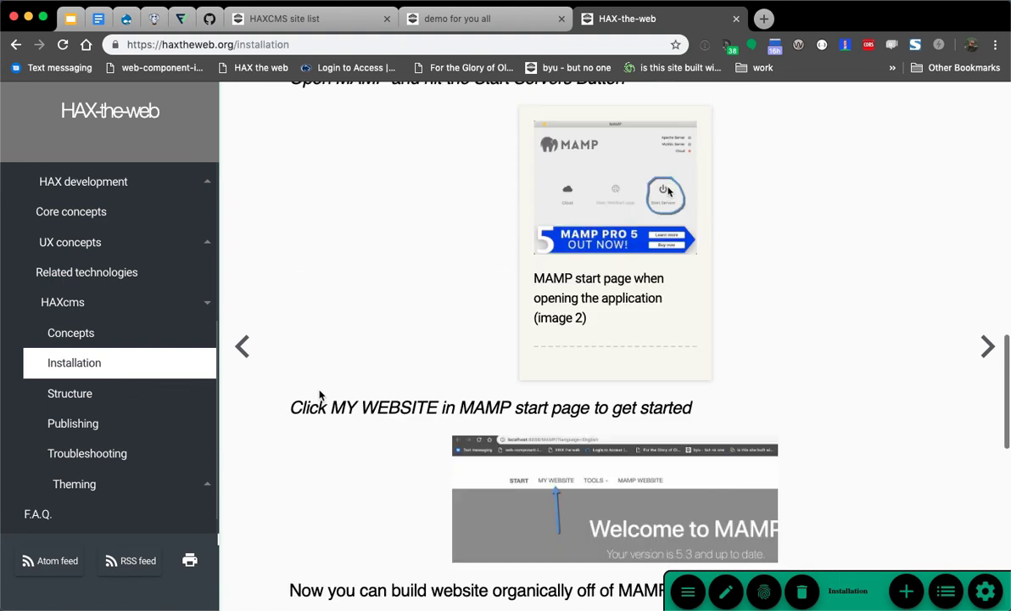
pyautogui.scroll(8, 320, 394)
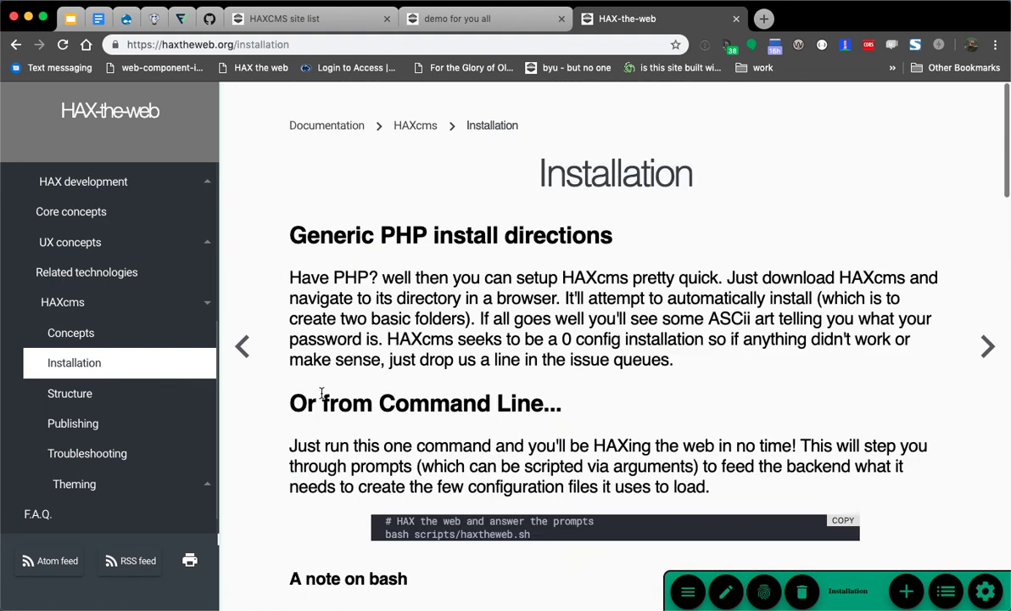
pyautogui.scroll(-14, 326, 393)
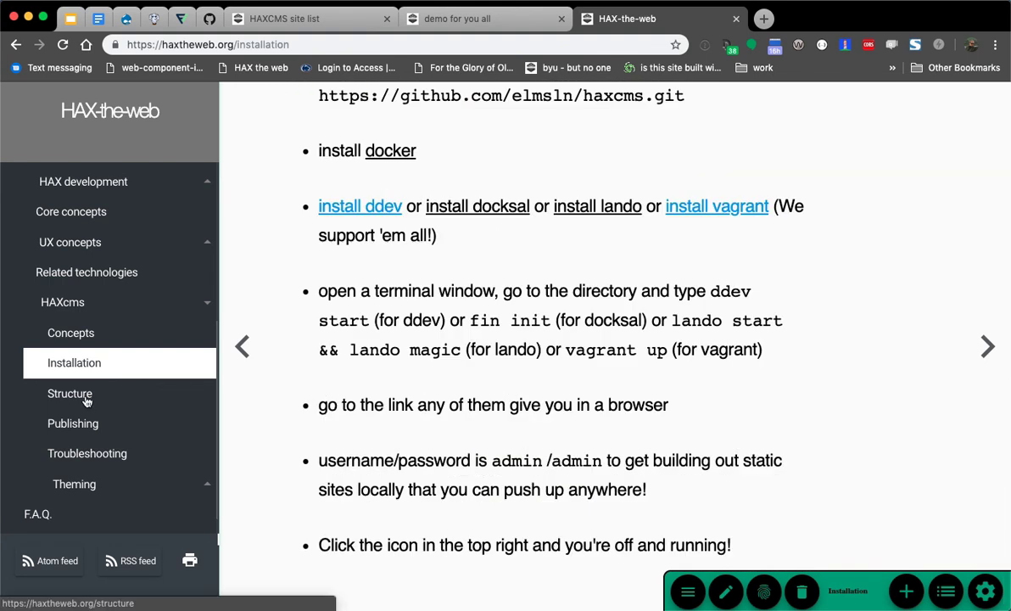
pyautogui.scroll(3, 399, 406)
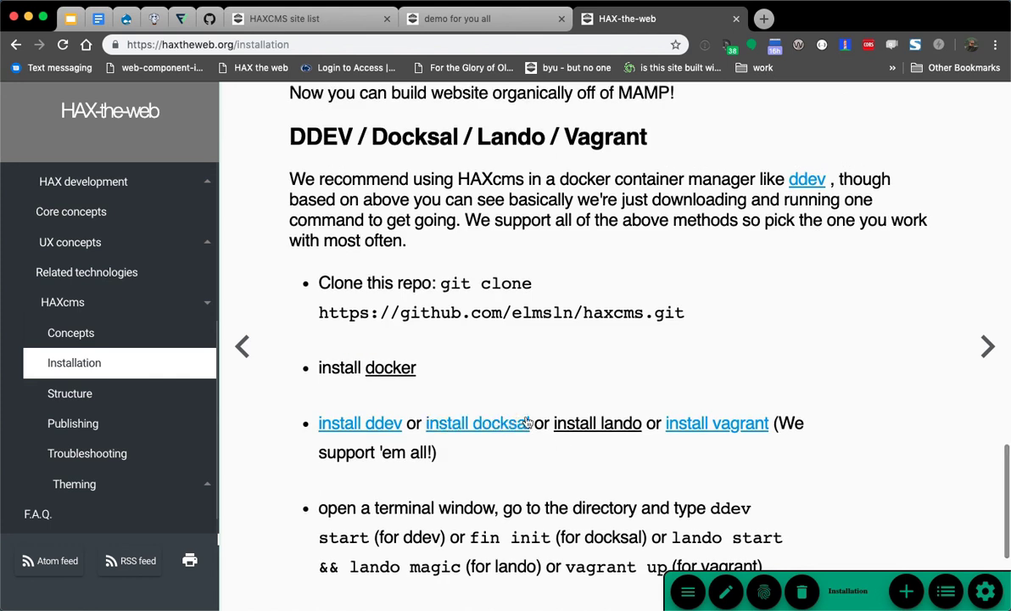
# - Browse the HAXcms documentation pages on Structure, Publishing, Troubleshooting and Theming
pyautogui.click(77, 405)
pyautogui.scroll(-6, 386, 425)
pyautogui.click(61, 404)
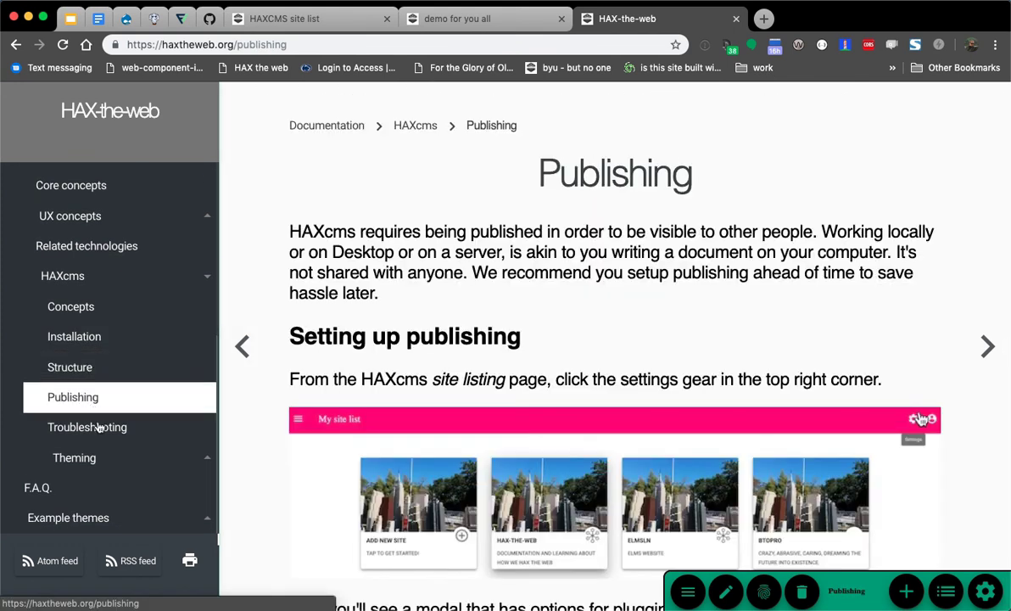
pyautogui.scroll(-8, 368, 413)
pyautogui.scroll(-5, 367, 413)
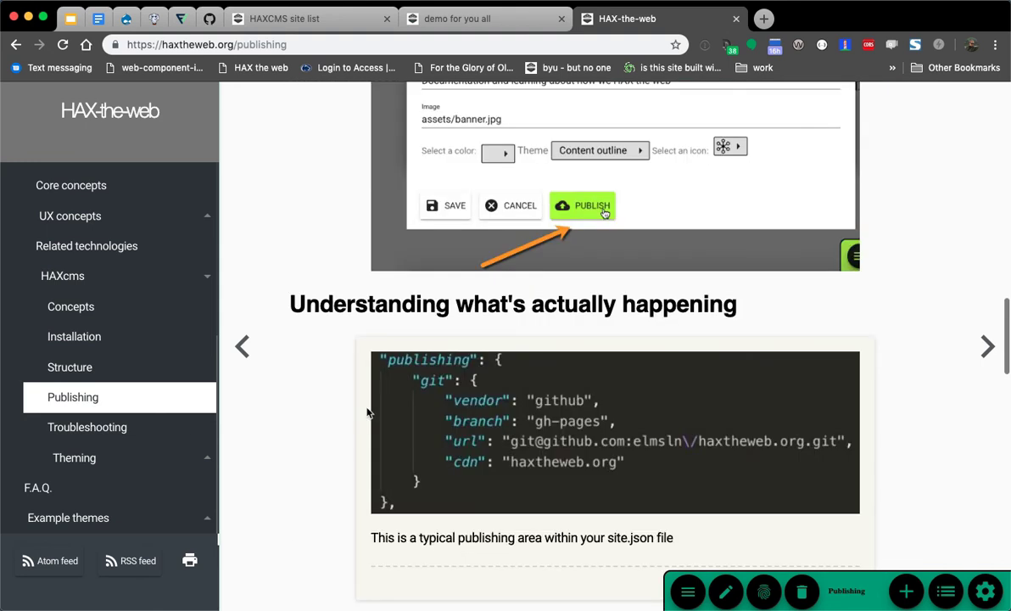
pyautogui.click(97, 427)
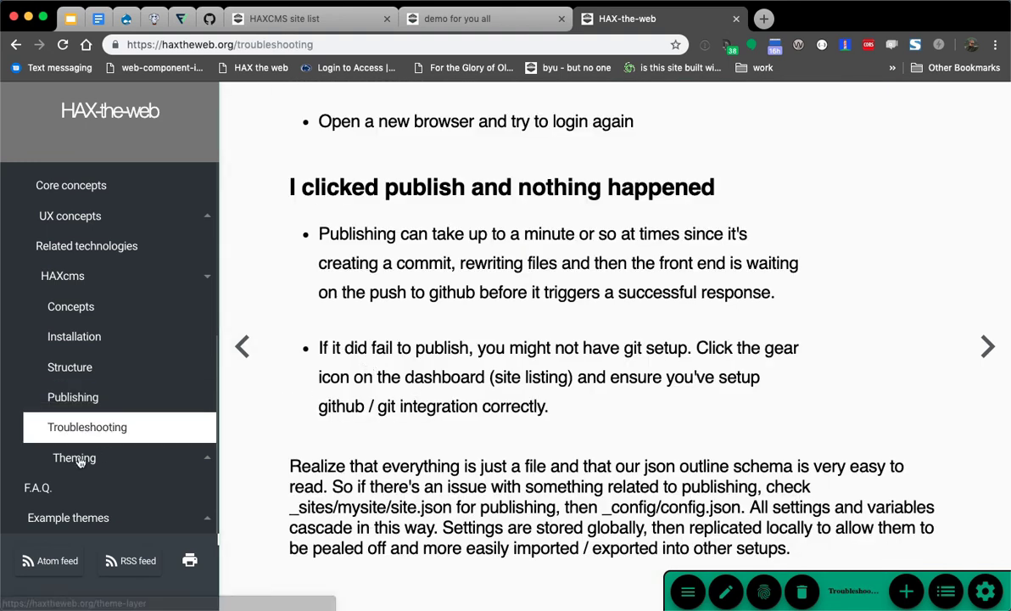
pyautogui.click(79, 458)
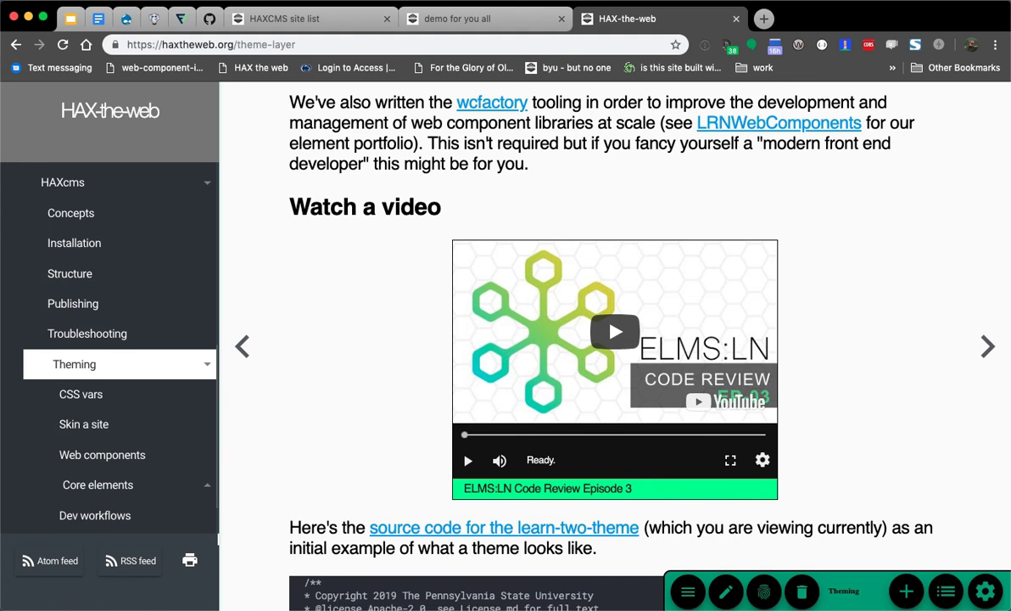
# - Switch to Finder, browse the _published folder and open index.html from its btopro site in the code editor
pyautogui.press('super+Tab')
pyautogui.hscroll(-5, 448, 290)
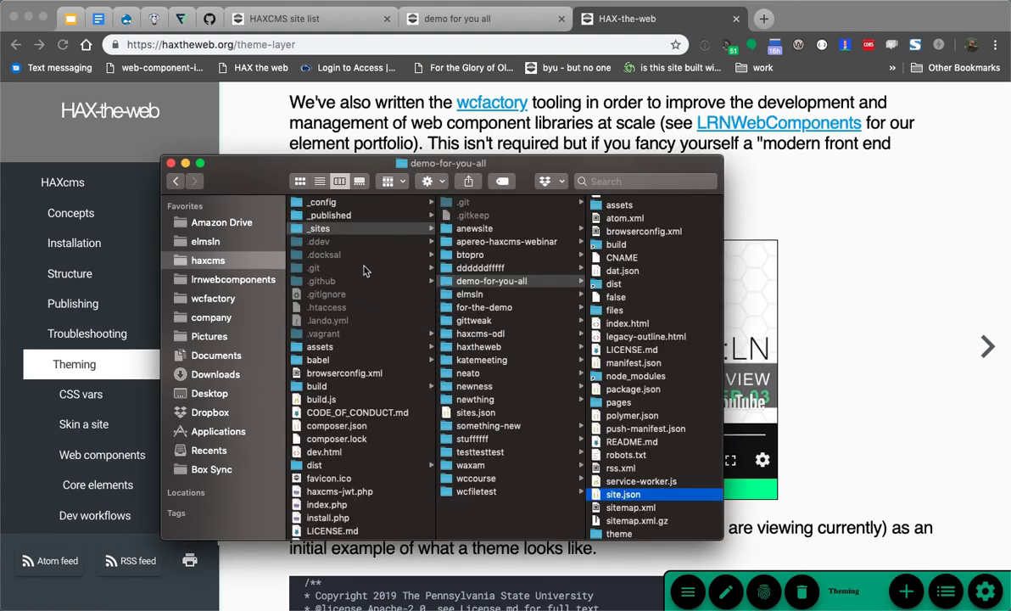
pyautogui.click(330, 215)
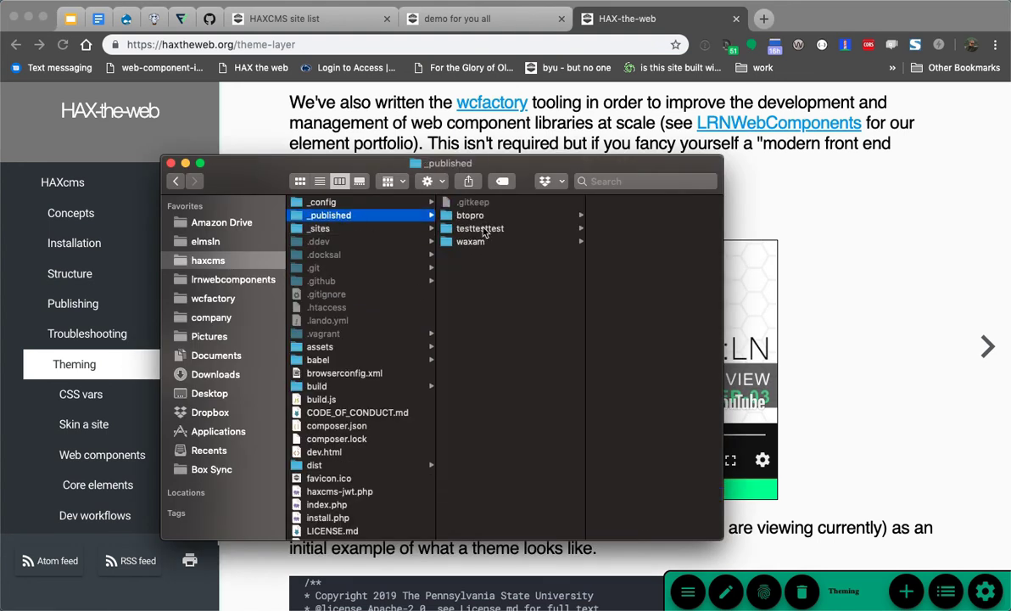
pyautogui.click(480, 228)
pyautogui.click(458, 215)
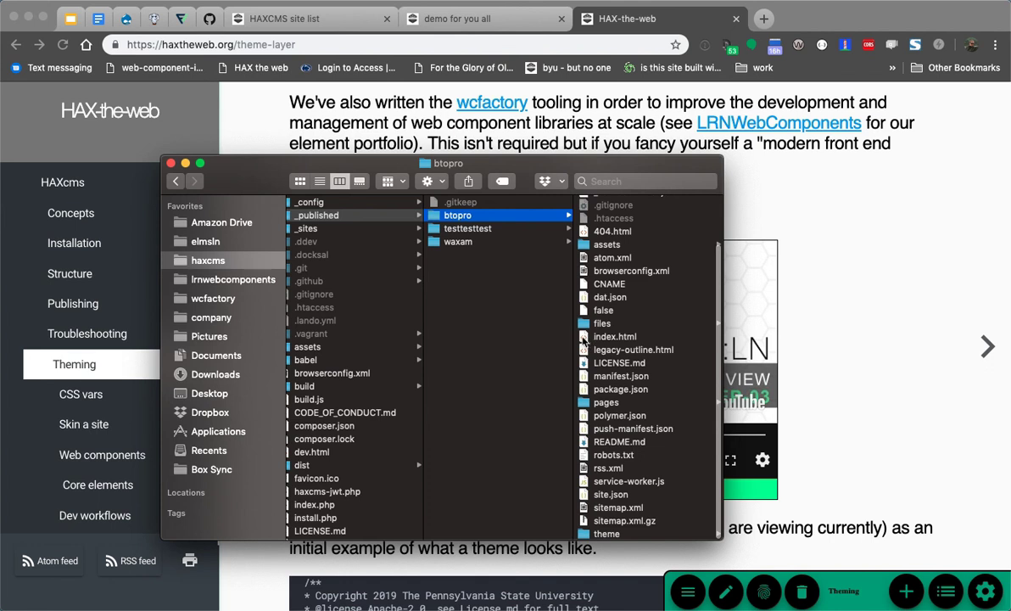
pyautogui.moveTo(583, 339); pyautogui.dragTo(769, 69)
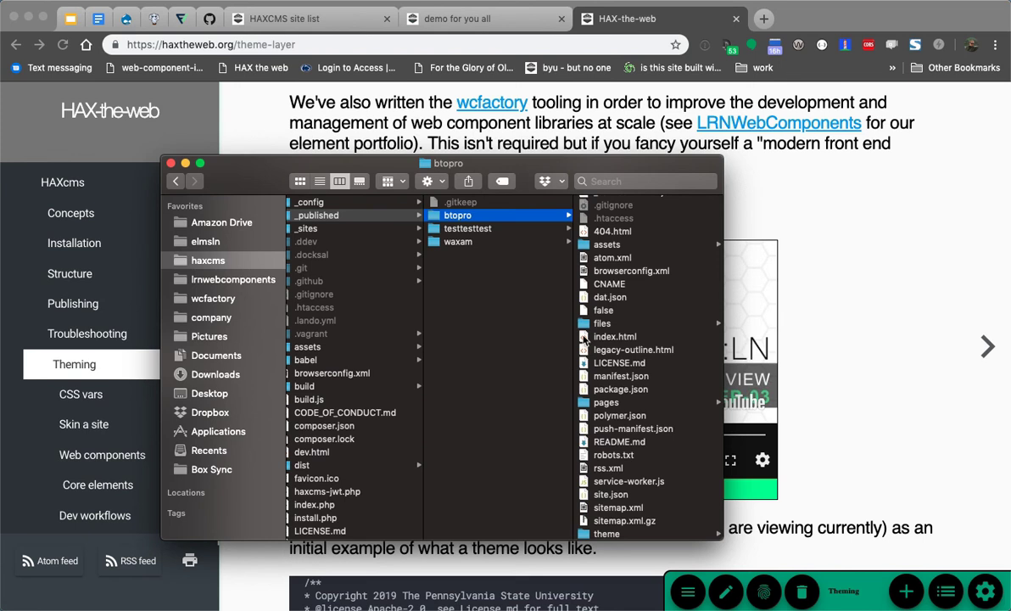
pyautogui.doubleClick(583, 338)
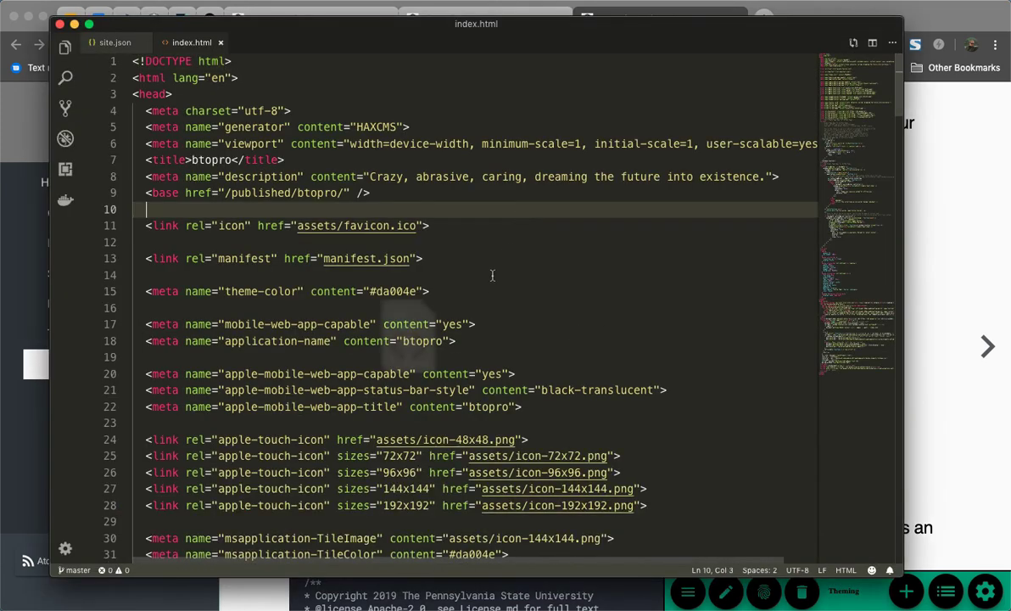
# - Open the published btopro index.html from Finder in a new Chrome tab and select the published folder path in its address
pyautogui.press('super+Tab')
pyautogui.hscroll(-3, 373, 227)
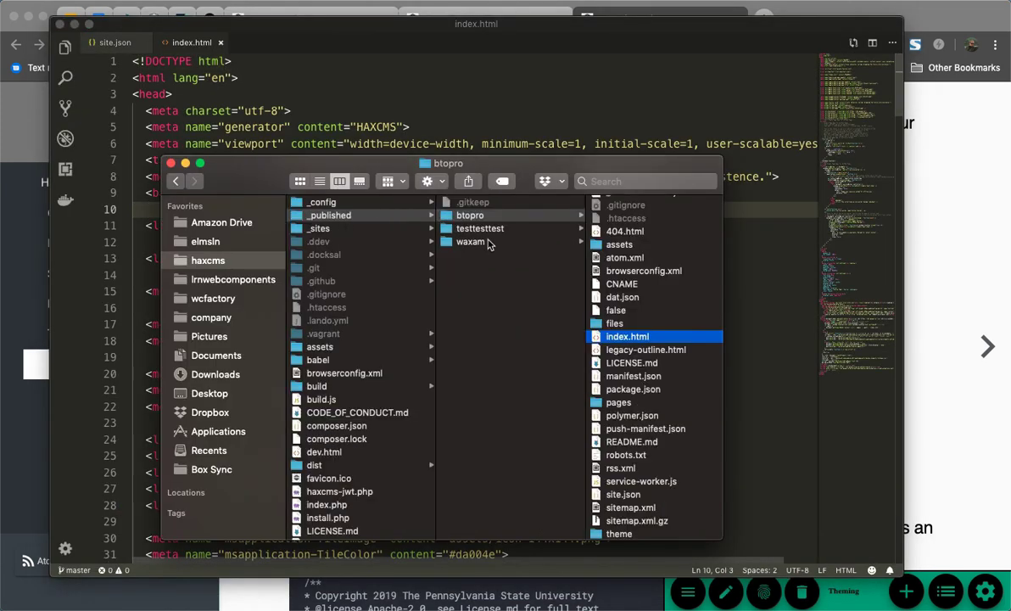
pyautogui.hscroll(3, 499, 226)
pyautogui.moveTo(415, 343); pyautogui.dragTo(925, 19)
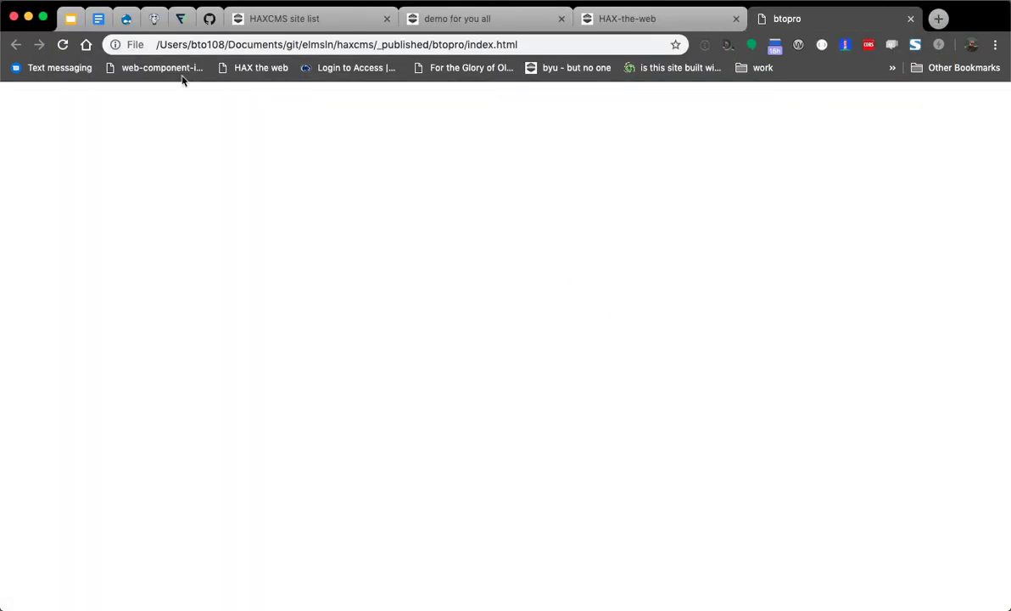
pyautogui.doubleClick(398, 44)
pyautogui.doubleClick(487, 44)
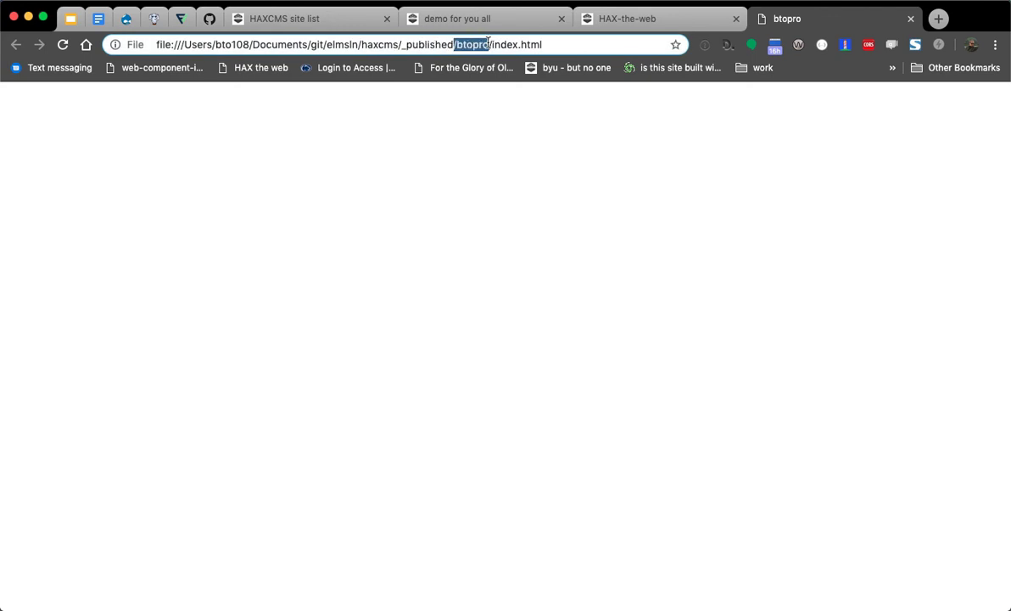
pyautogui.click(405, 45)
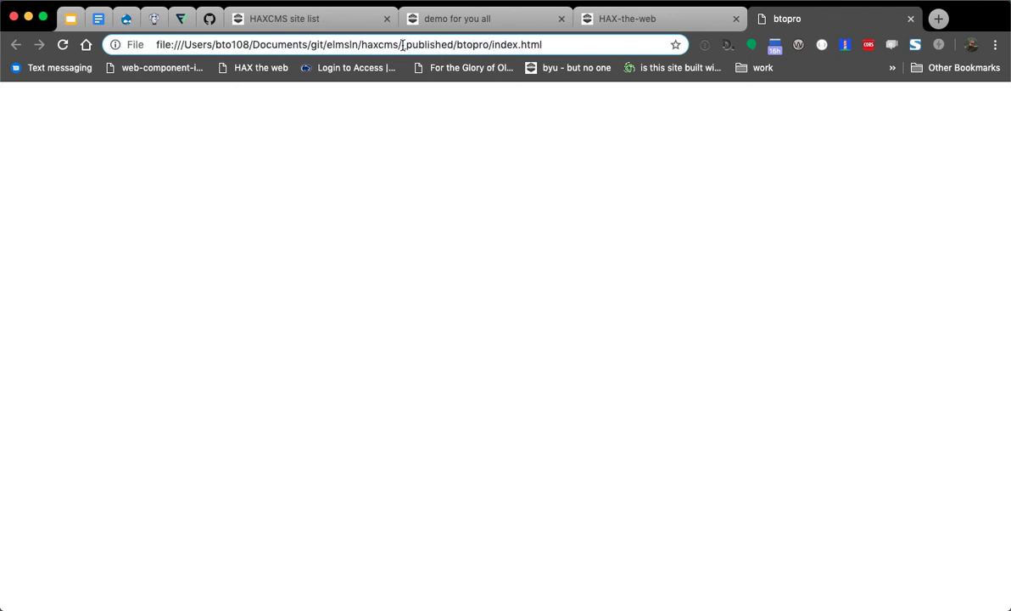
pyautogui.moveTo(402, 45); pyautogui.dragTo(491, 47)
# - Load haxcms.ddev.local/_published/btopro in the HAXCMS site list tab and close the tab holding the local file
pyautogui.click(355, 28)
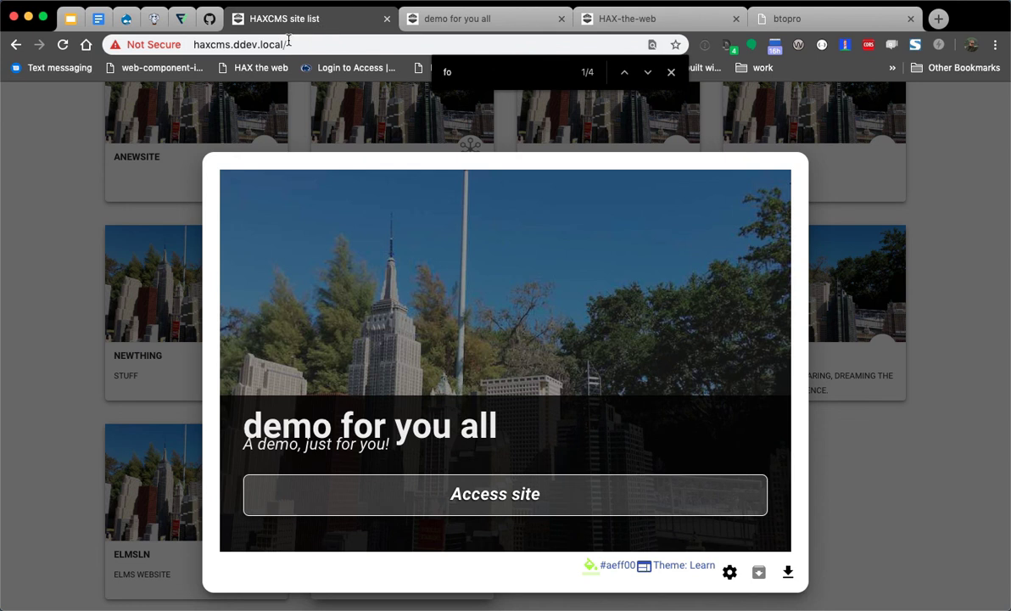
pyautogui.click(311, 42)
pyautogui.write('_published/btopro')
pyautogui.press('Return')
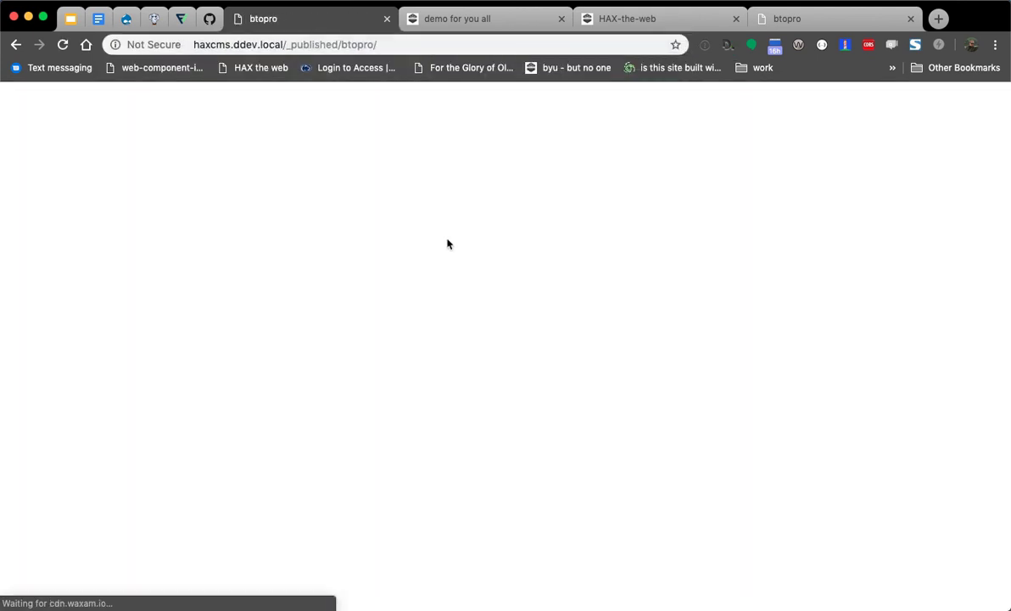
pyautogui.click(911, 18)
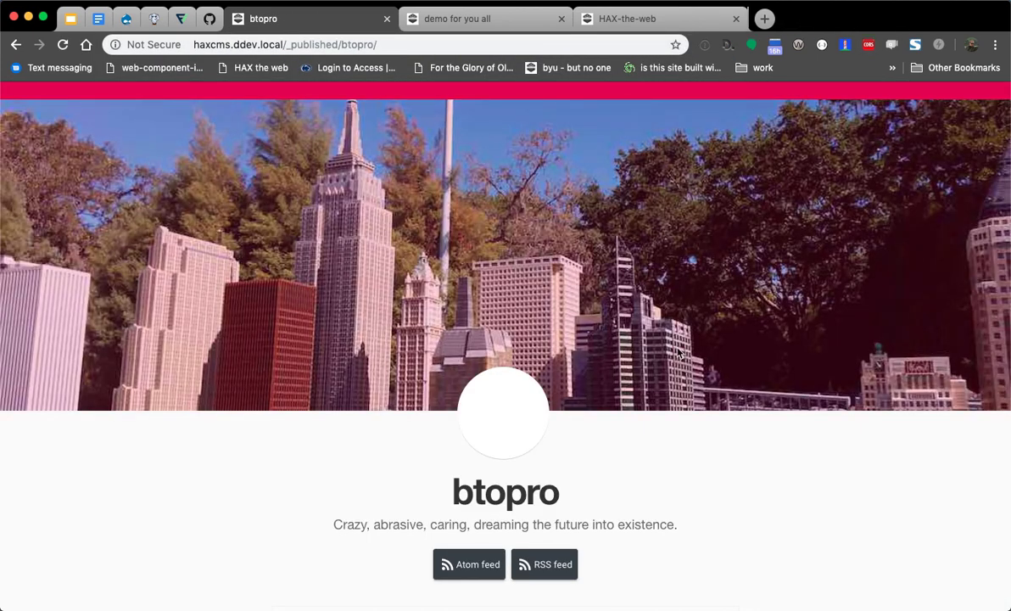
# - Look over the published btopro site's banner, post list and web address
pyautogui.scroll(-10, 230, 387)
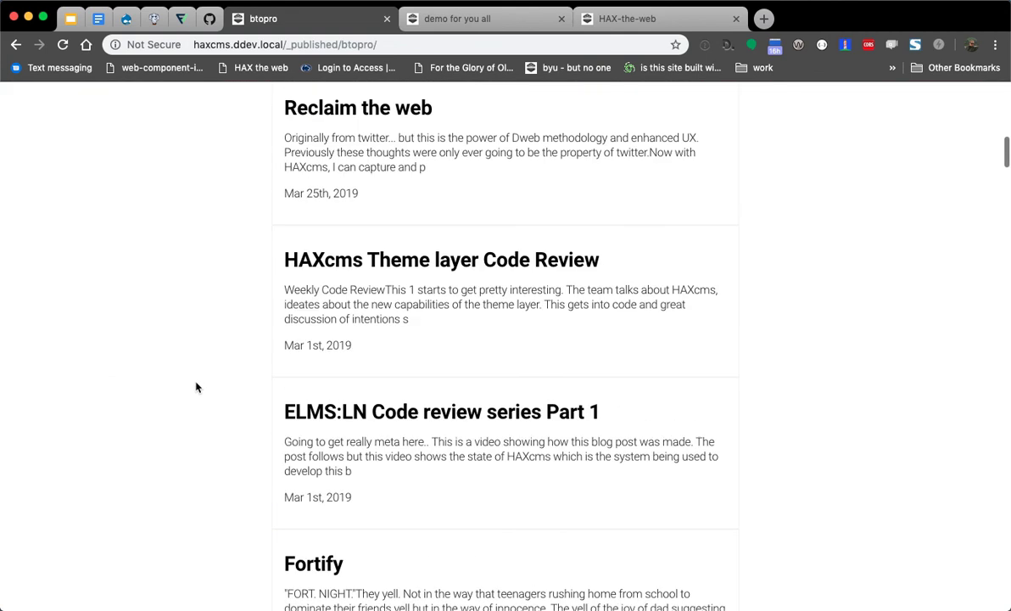
pyautogui.scroll(10, 191, 382)
pyautogui.scroll(-4, 185, 393)
pyautogui.scroll(4, 177, 398)
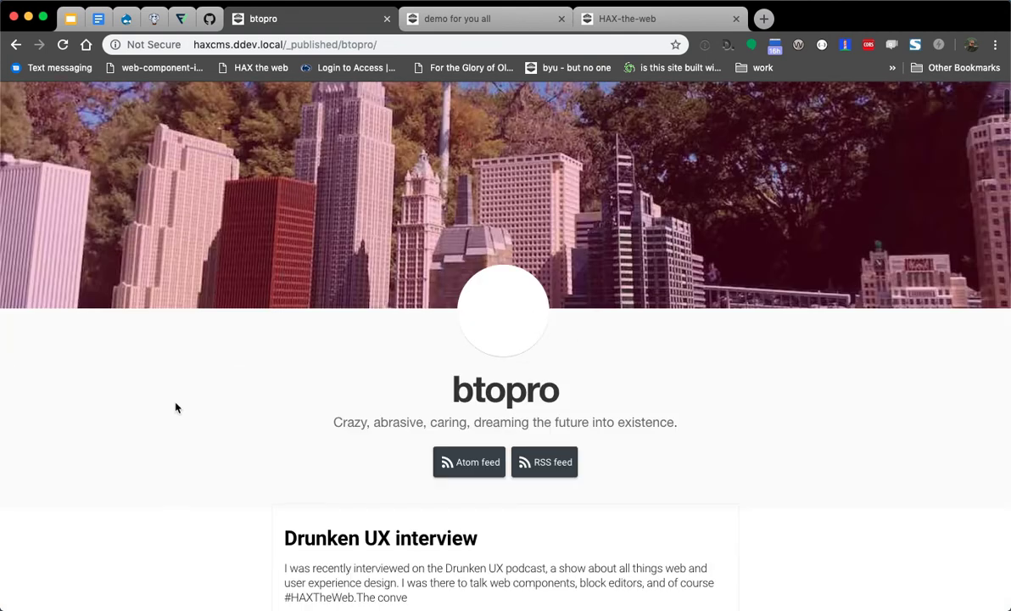
pyautogui.scroll(-3, 177, 398)
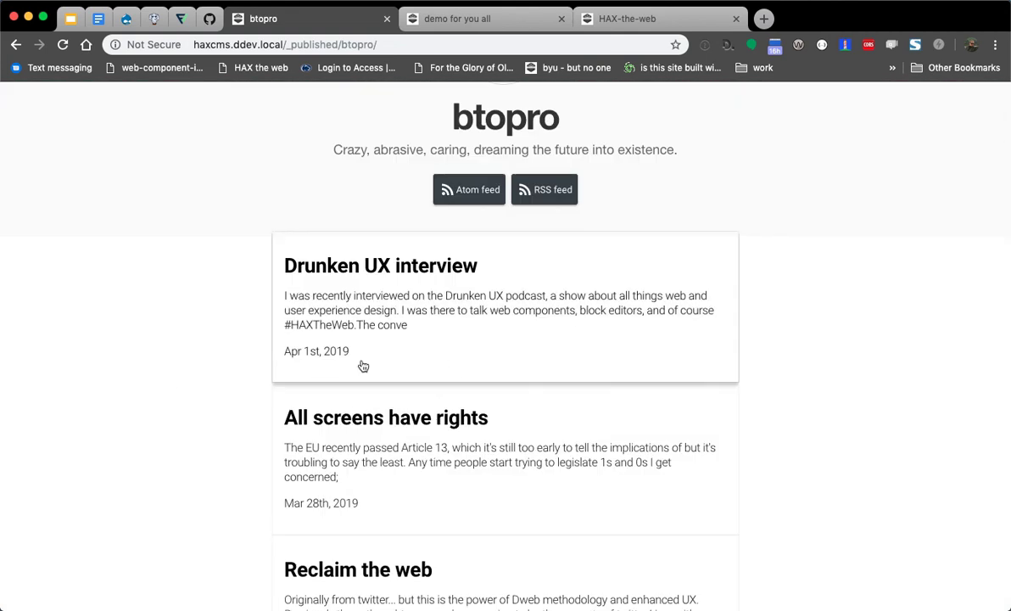
pyautogui.doubleClick(307, 38)
pyautogui.click(119, 253)
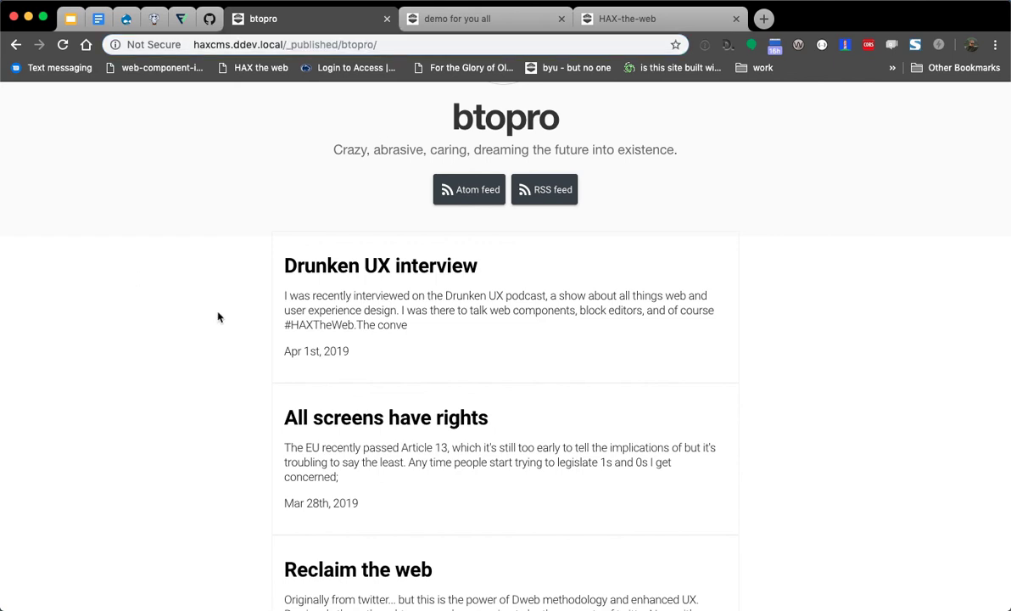
# - Load the editable version of the site at haxcms.ddev.local/_sites/btopro in the demo for you all tab
pyautogui.click(424, 19)
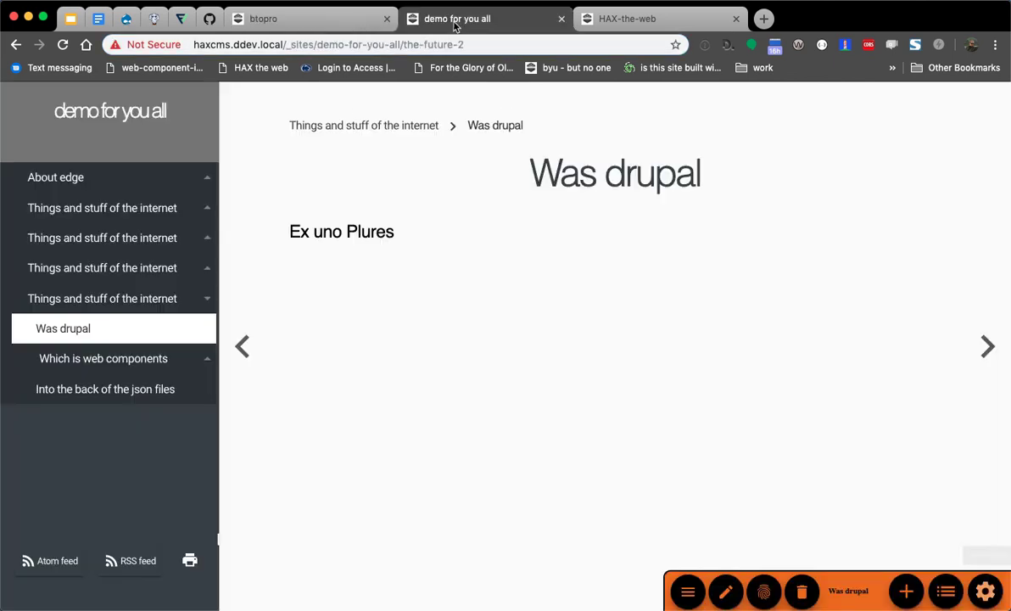
pyautogui.moveTo(311, 44); pyautogui.dragTo(621, 42)
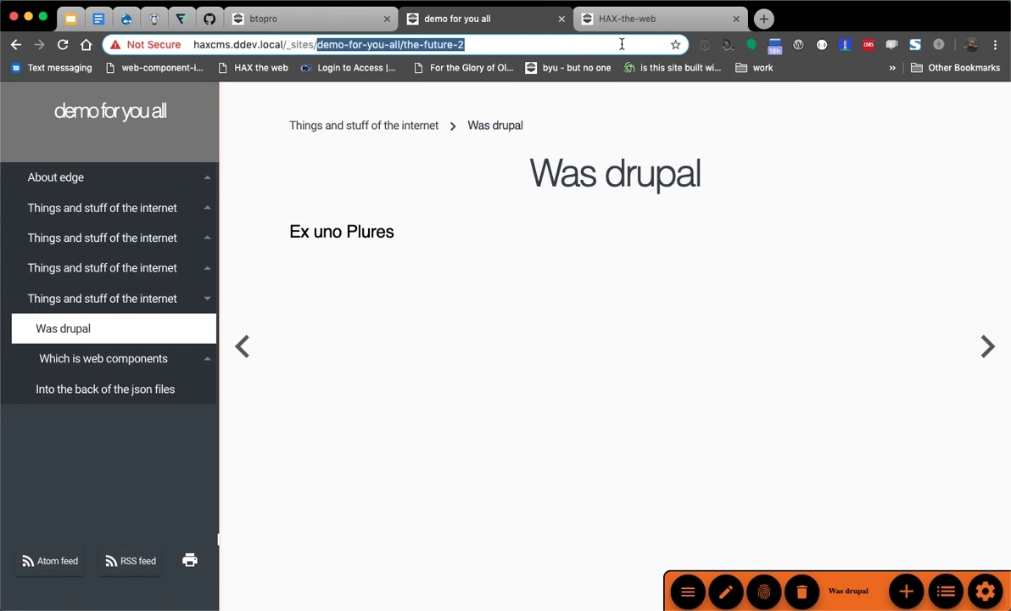
pyautogui.write('btopro')
pyautogui.press('Return')
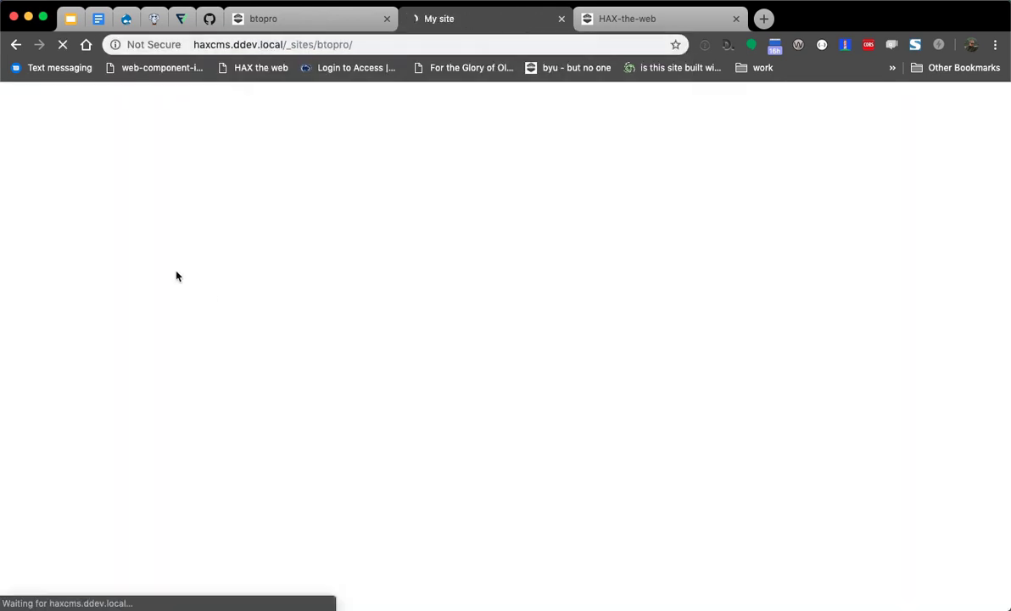
# - Open the Drunken UX interview post on the editable btopro site and skim it down to the footer
pyautogui.scroll(-5, 180, 276)
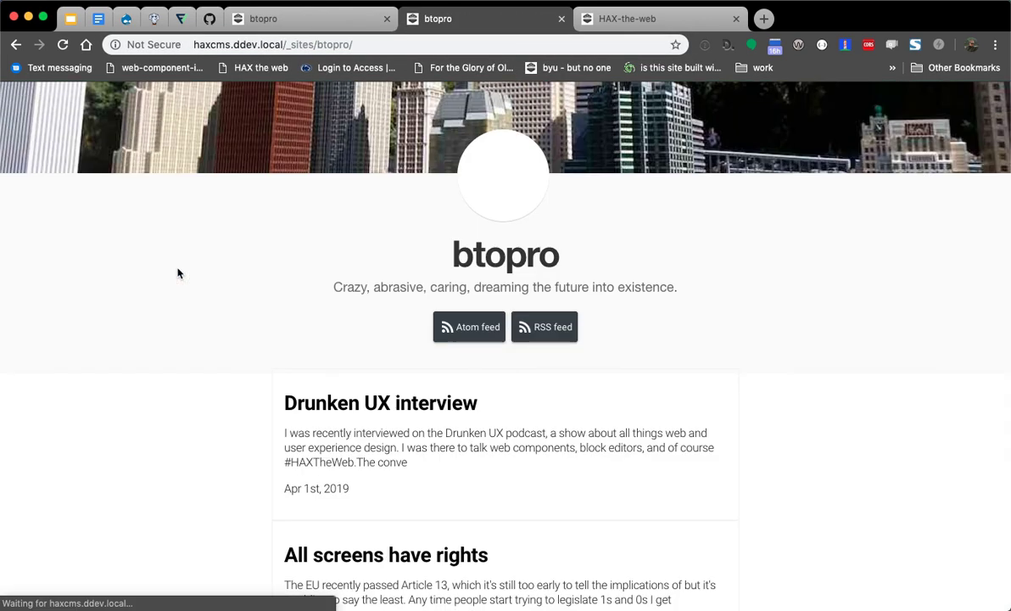
pyautogui.scroll(-3, 183, 268)
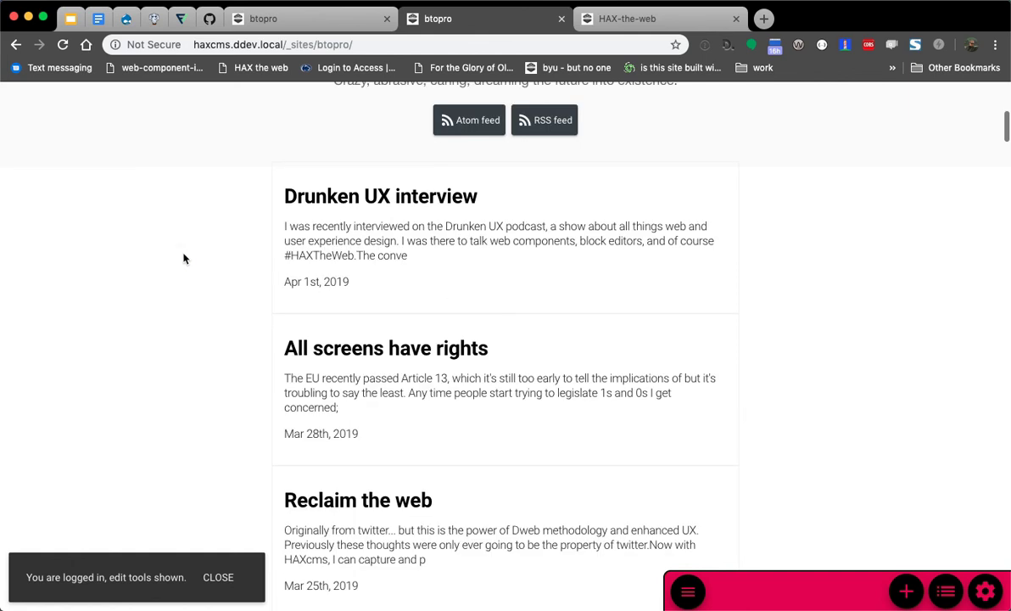
pyautogui.click(469, 263)
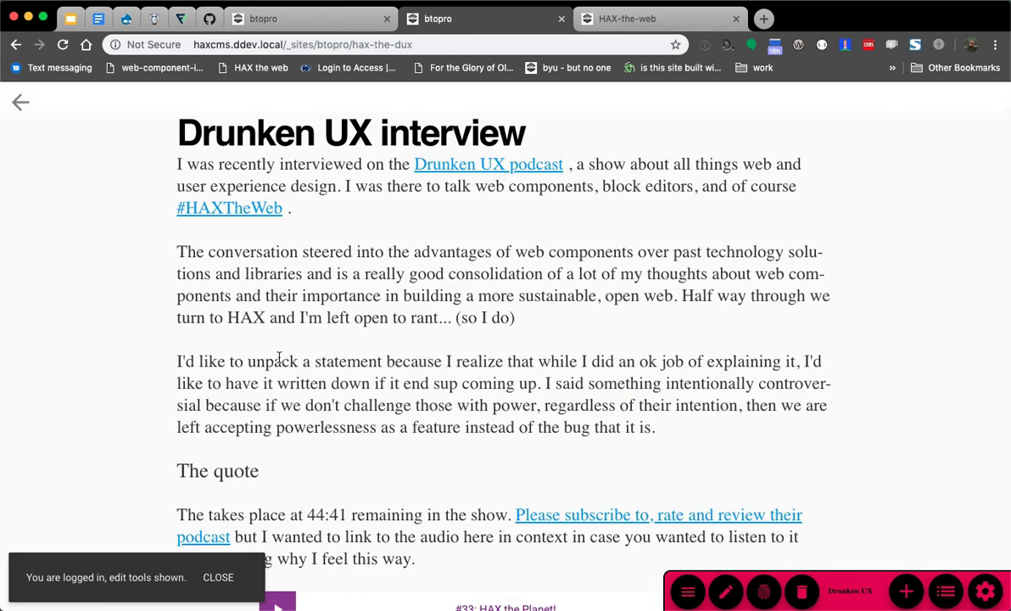
pyautogui.scroll(-20, 400, 343)
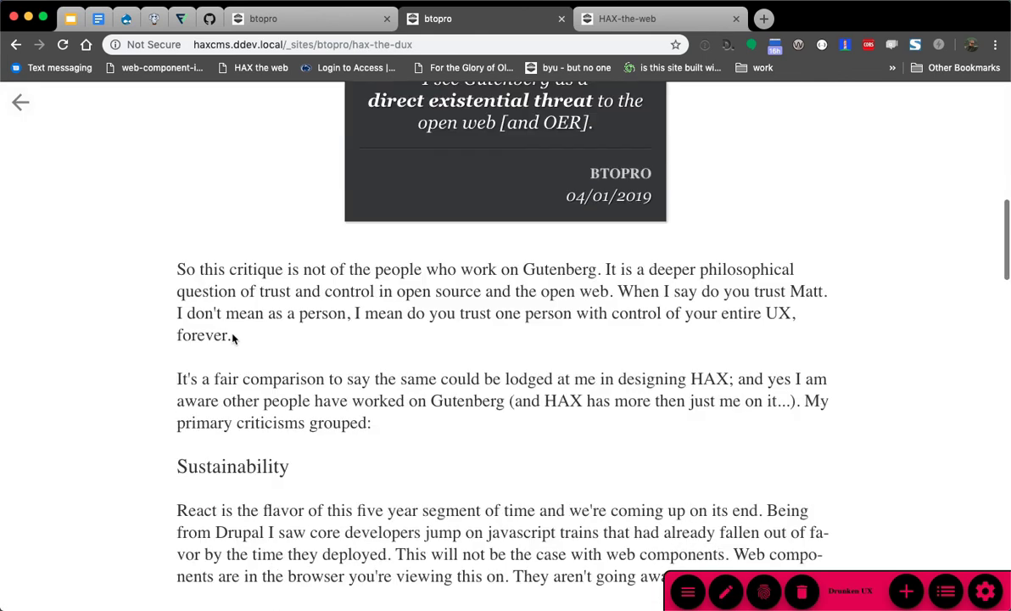
pyautogui.scroll(-5, 207, 312)
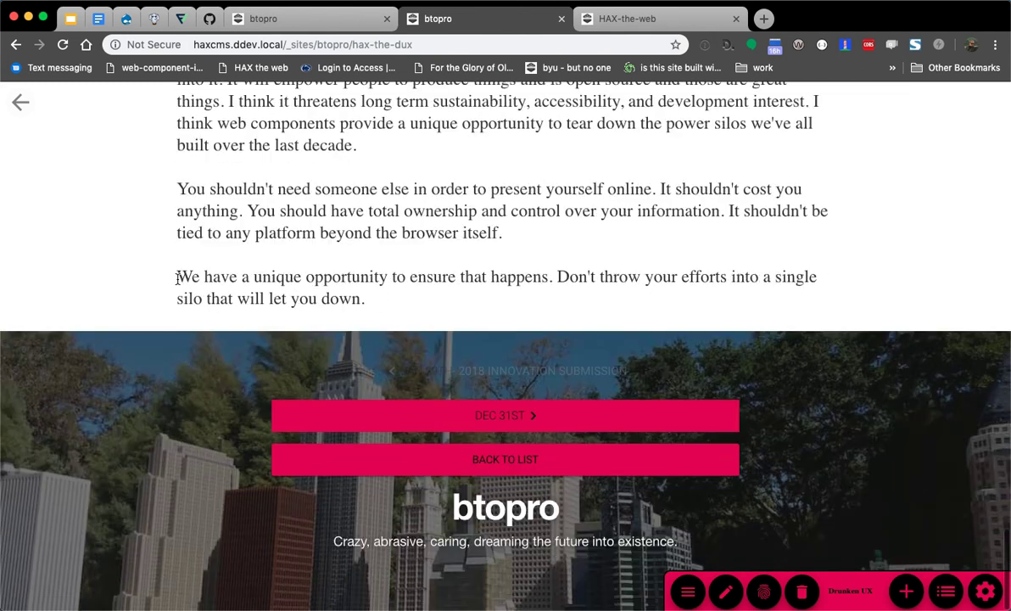
pyautogui.scroll(2, 127, 255)
pyautogui.scroll(-2, 134, 255)
# - Return to the btopro post list and skim through the older posts and back to the banner
pyautogui.click(343, 463)
pyautogui.scroll(-5, 136, 276)
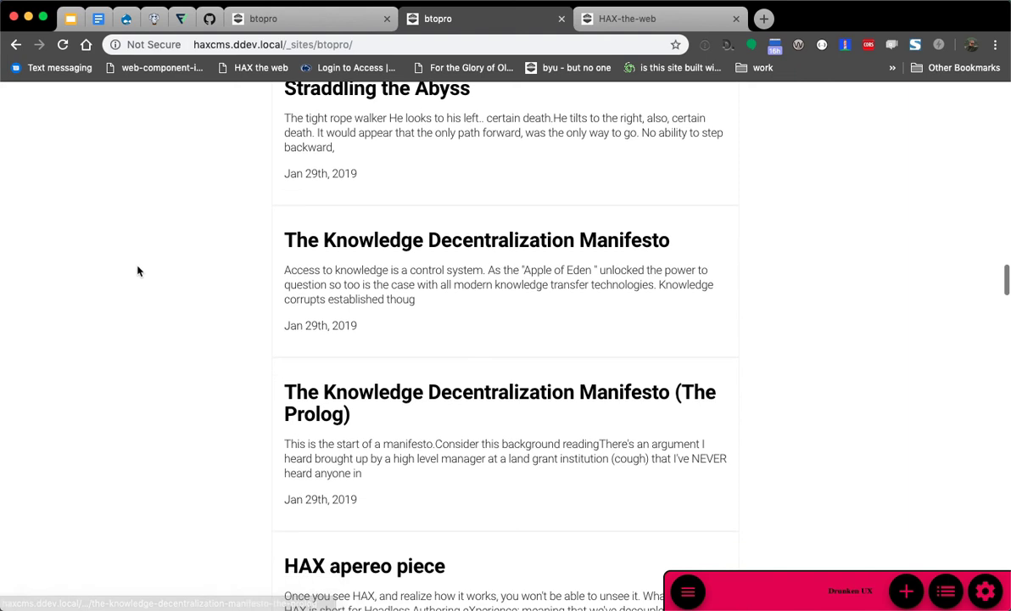
pyautogui.scroll(-8, 145, 267)
pyautogui.scroll(-5, 142, 256)
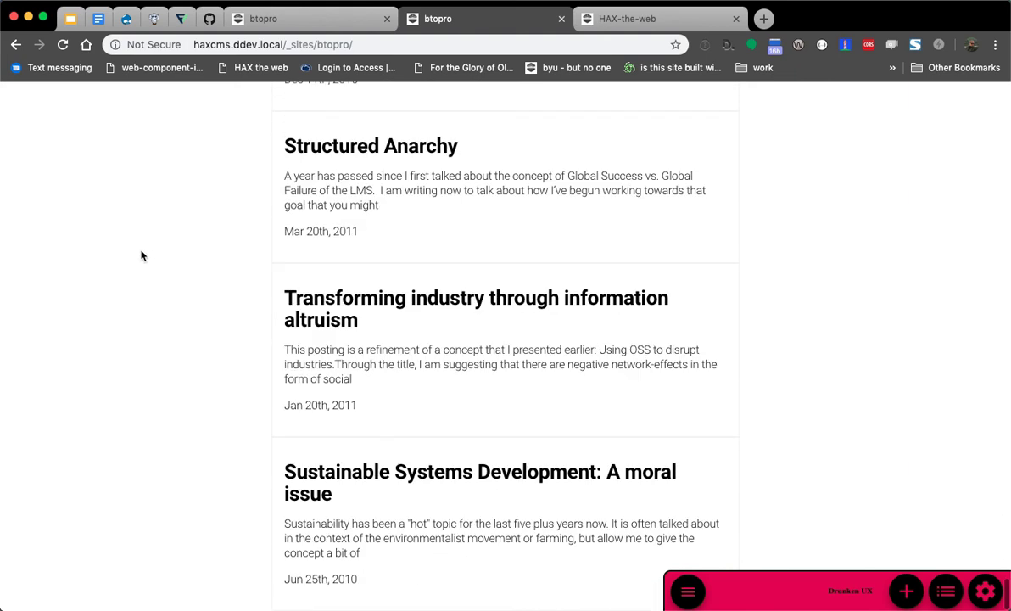
pyautogui.scroll(20, 165, 255)
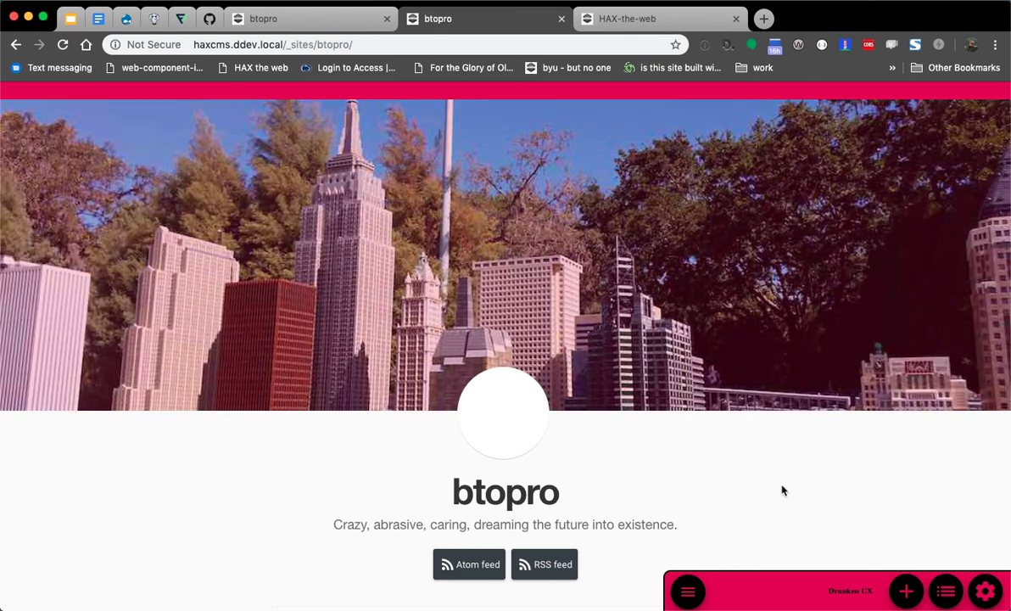
# - Collapse and reopen the editing controls, then insert BYE! before 2018 Innovation Submission in the site outline
pyautogui.click(690, 594)
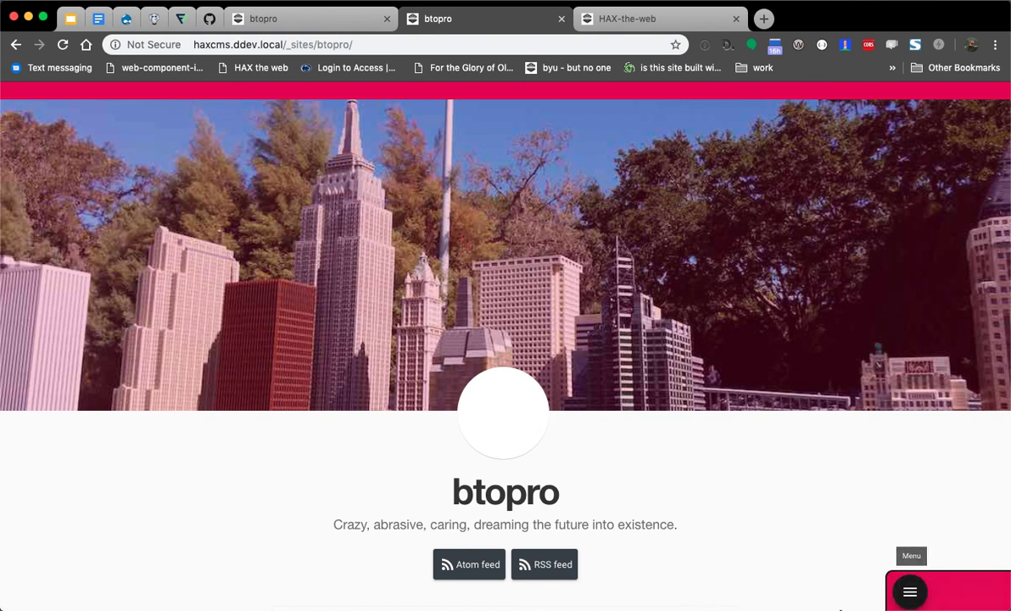
pyautogui.click(912, 594)
pyautogui.click(946, 591)
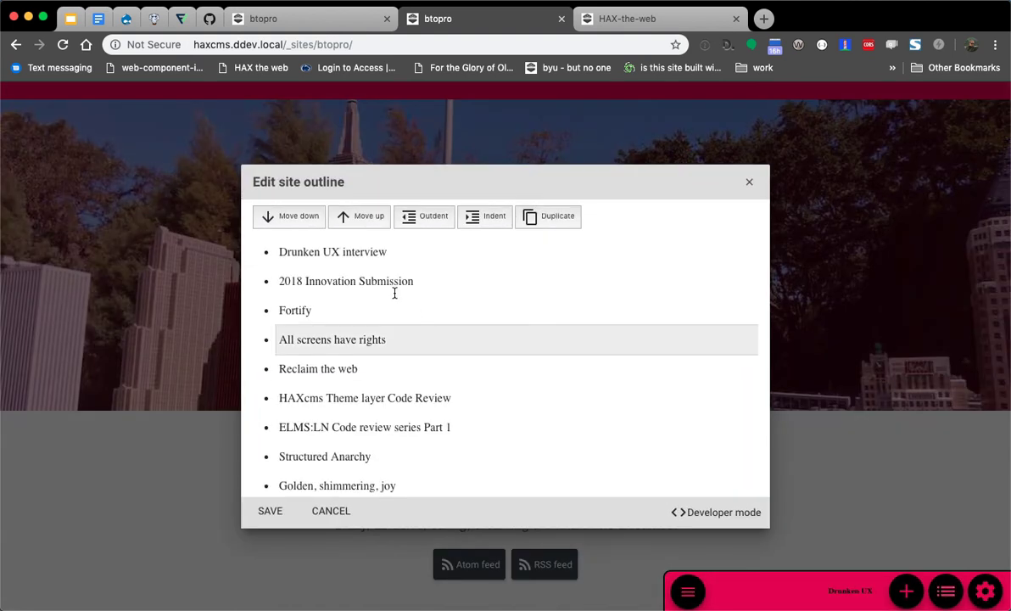
pyautogui.click(395, 293)
pyautogui.write('BYE!')
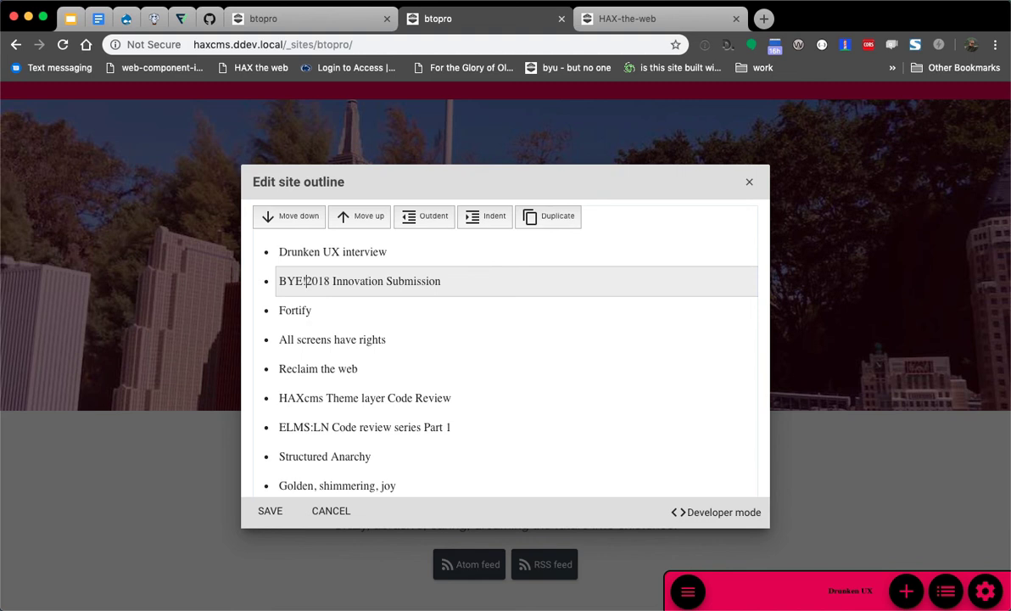